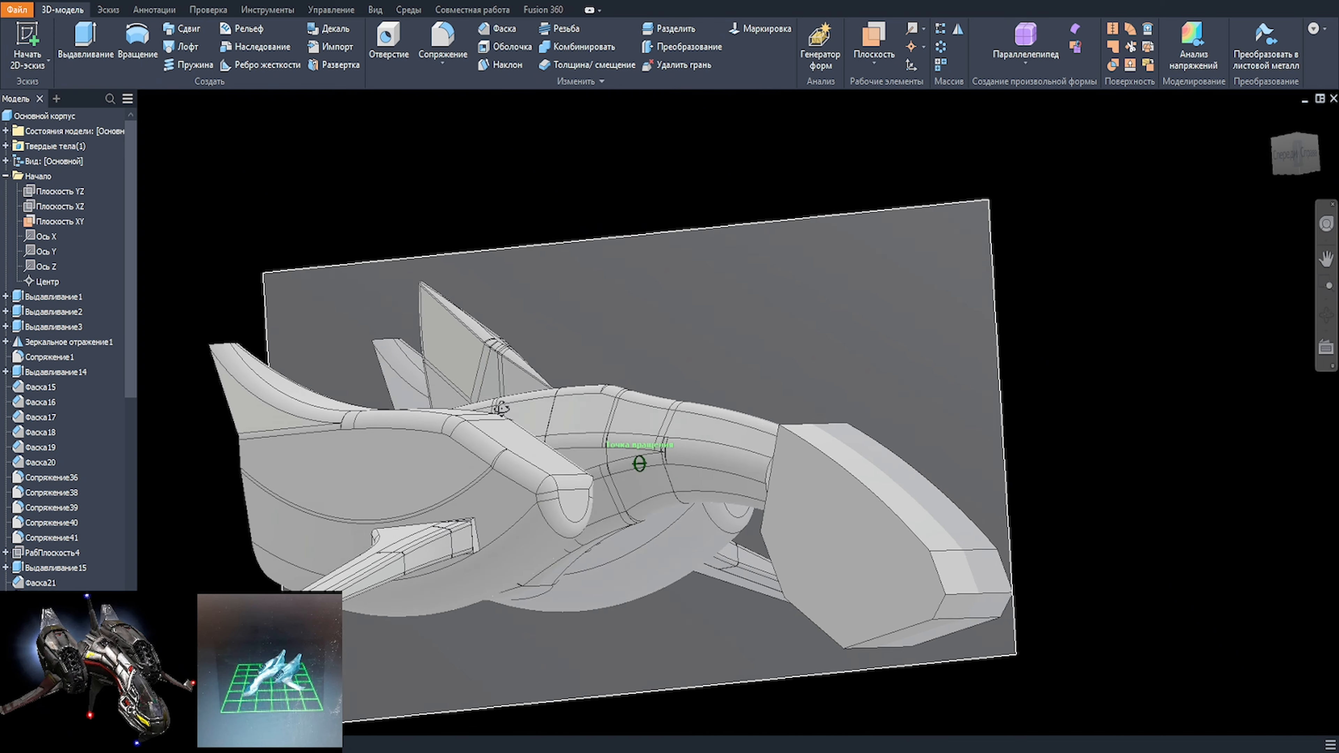
Step: Set up a two-distance chamfer of 50 mm and 15 mm on the nose block's upper side edge
scroll(896, 540, "up", 3)
middle_click_drag(897, 541, 696, 430)
left_click(641, 364)
left_click(693, 365)
left_click(171, 205)
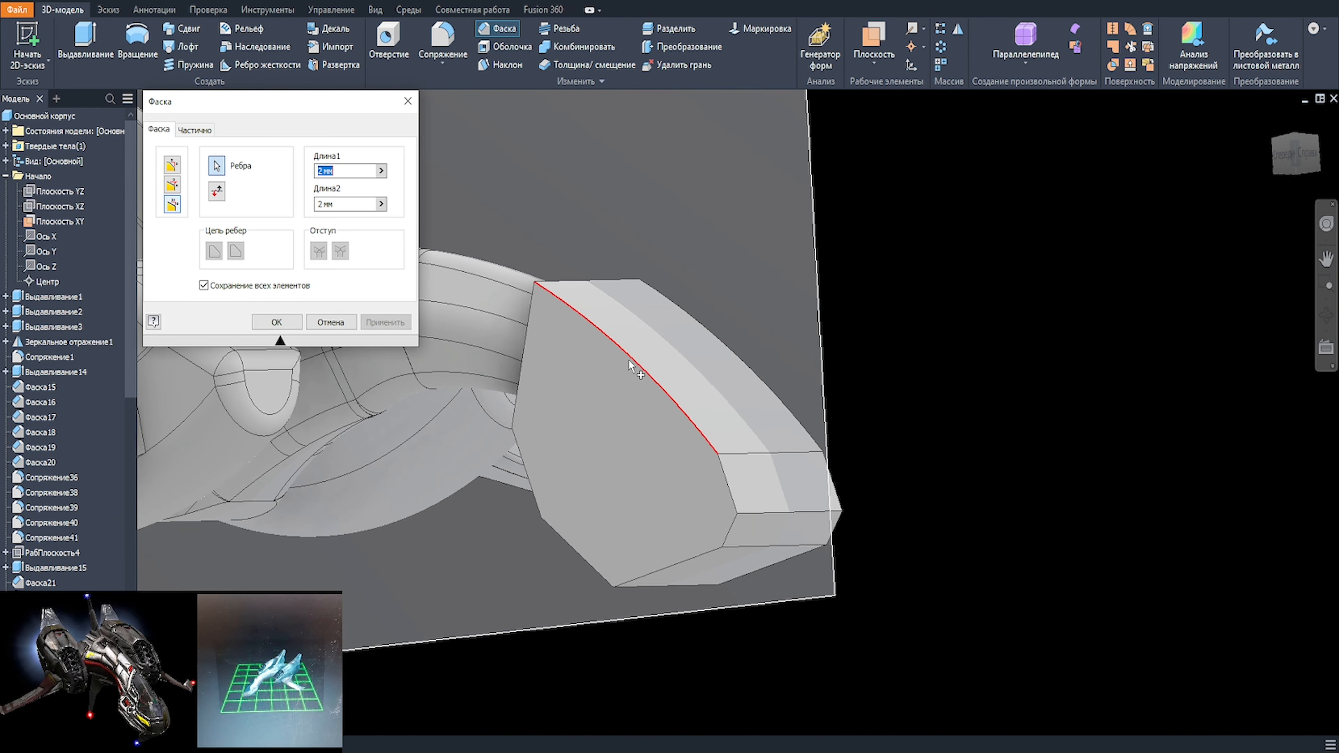
type("20")
middle_click_drag(662, 378, 430, 257, "shift")
type("50")
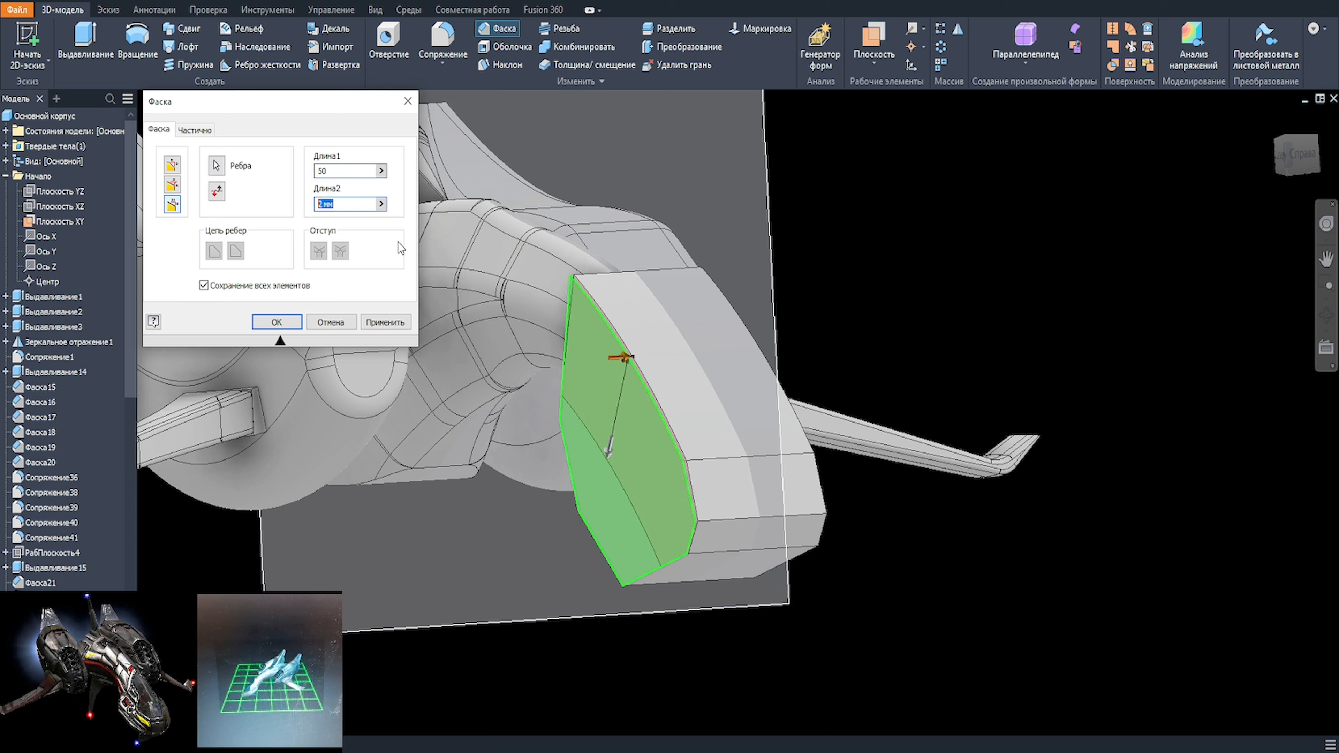
type("15")
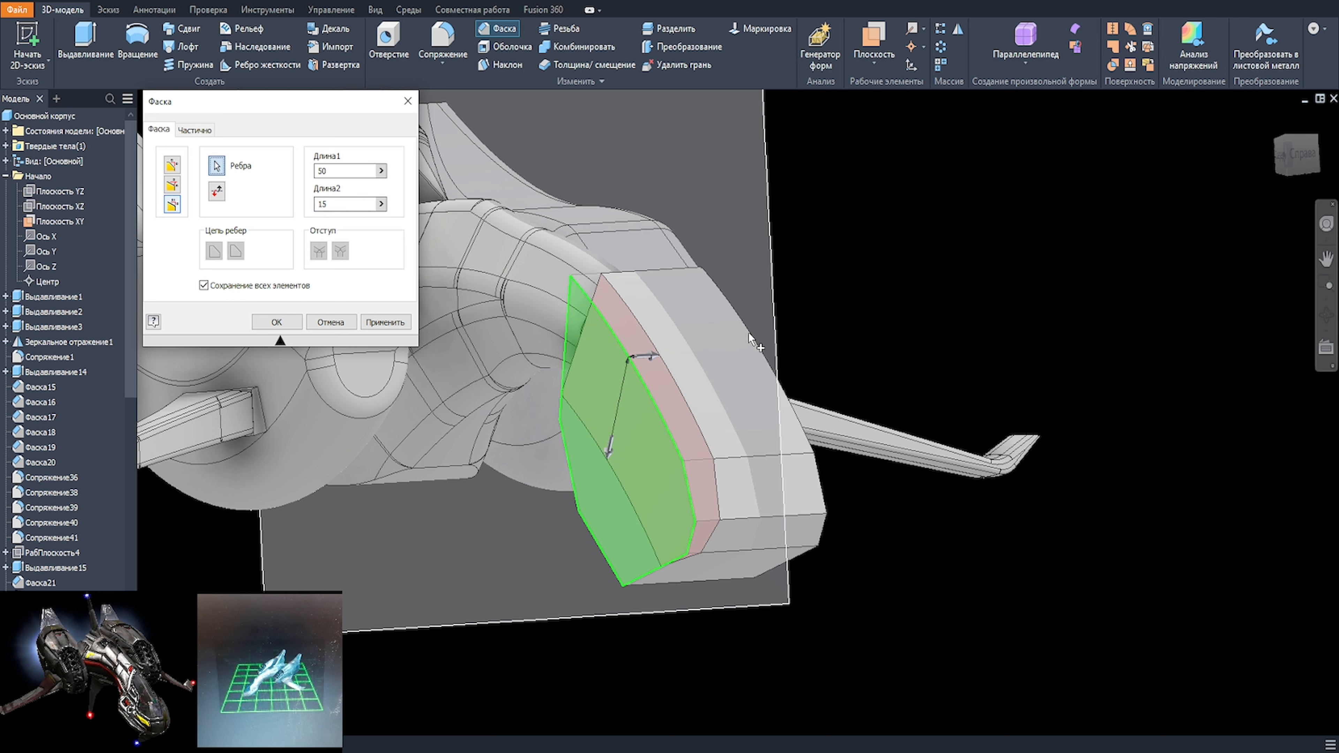
Step: Set the nose chamfer's second length to 31 mm and apply it
left_click_drag(340, 205, 299, 206)
middle_click_drag(733, 414, 596, 337, "shift")
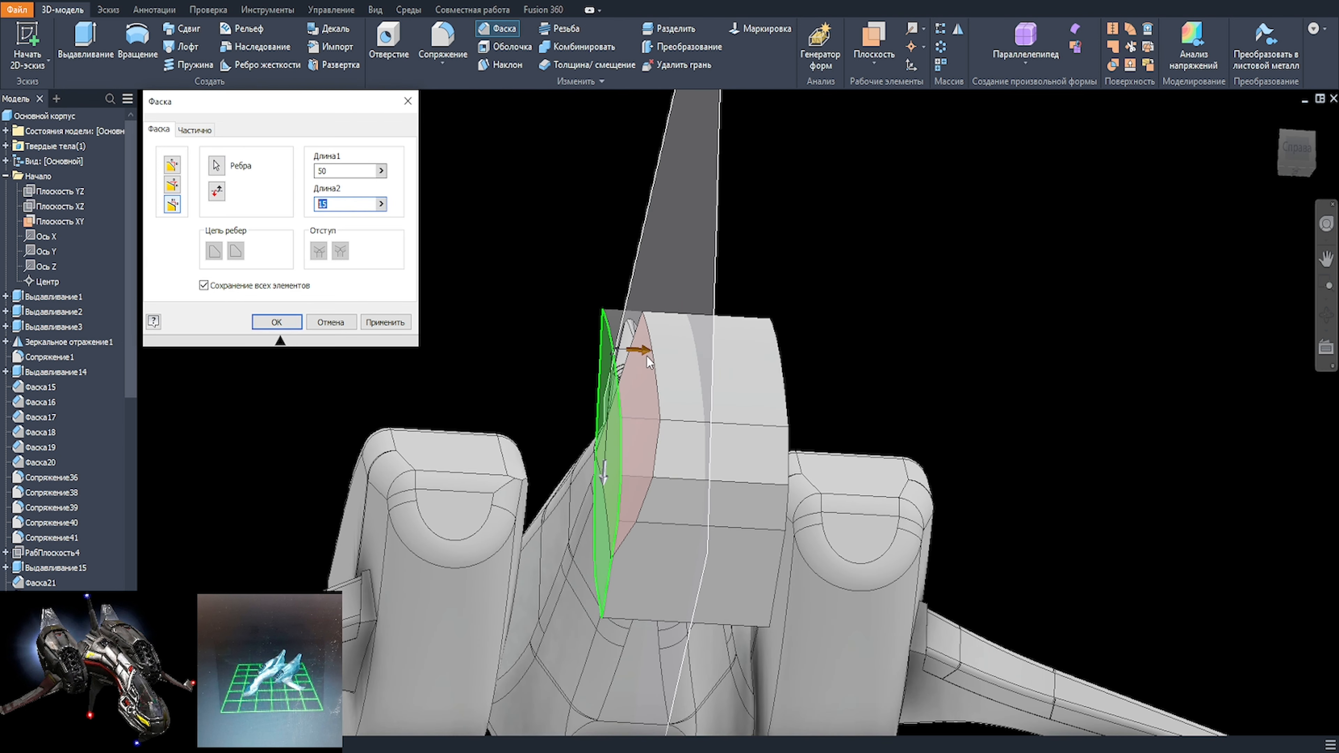
left_click_drag(652, 352, 687, 358)
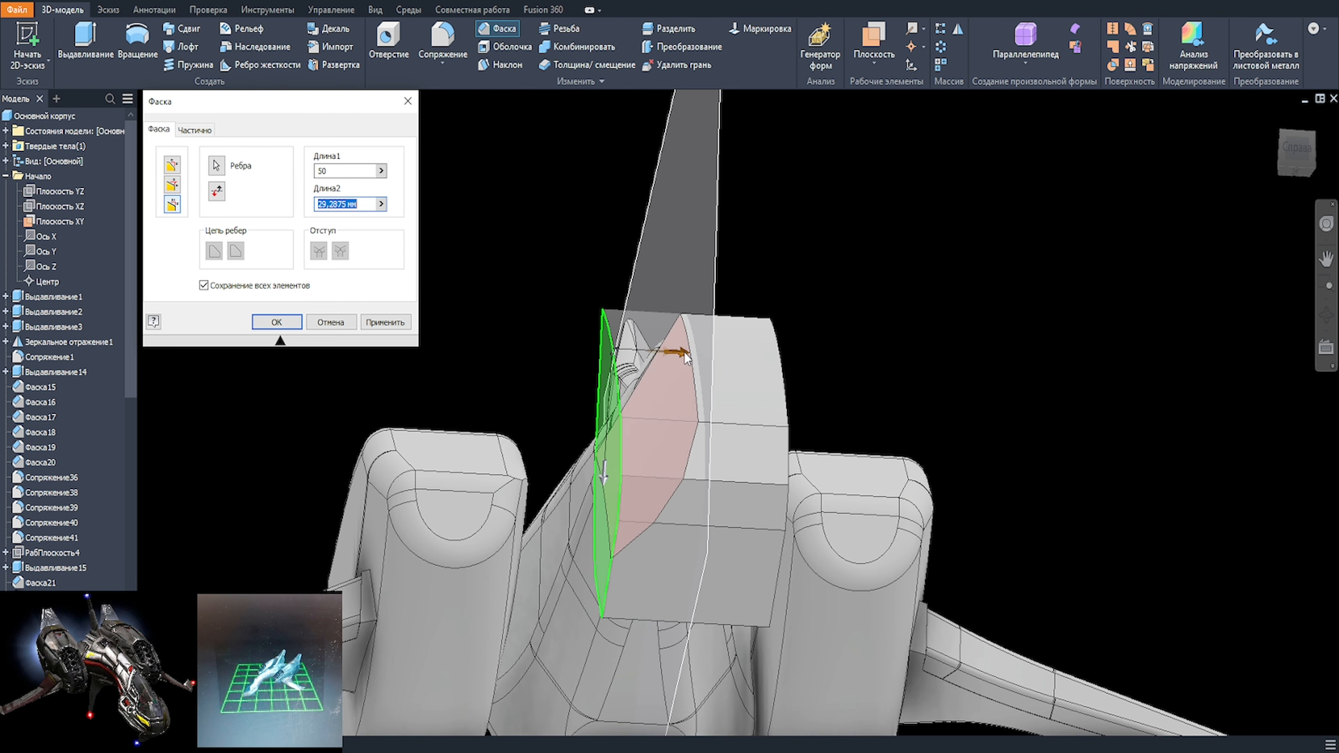
type("31")
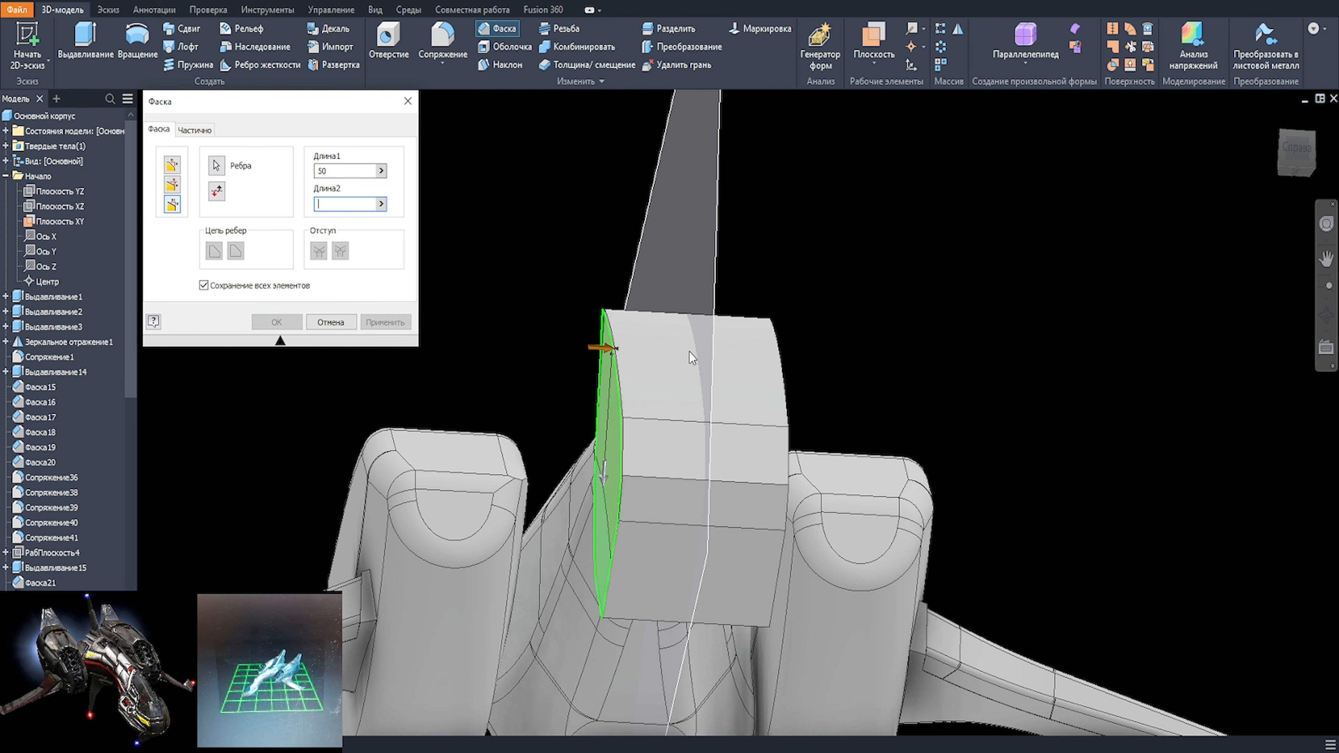
middle_click_drag(843, 338, 860, 454, "shift")
left_click(385, 322)
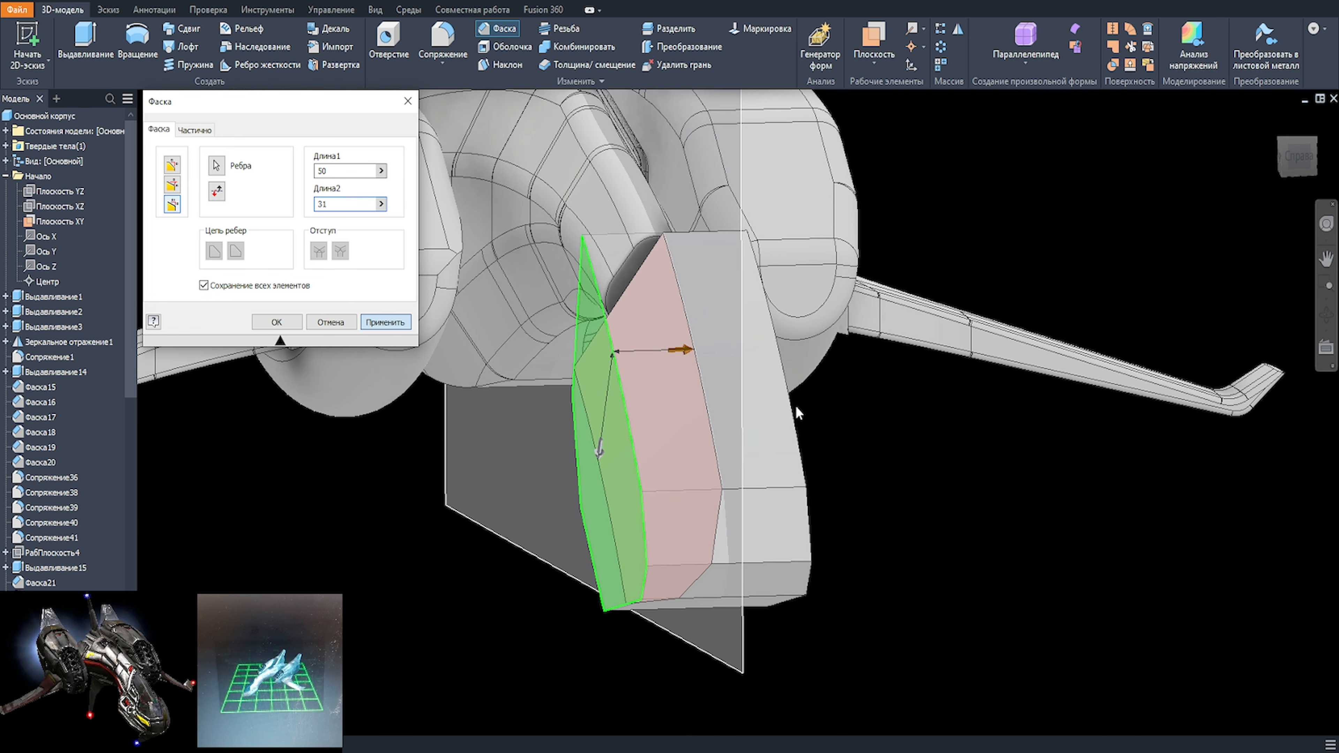
Step: Reduce the existing side chamfer's second length to 15 mm and chamfer the opposite upper edge of the nose 50 by 15 mm
left_click(794, 418)
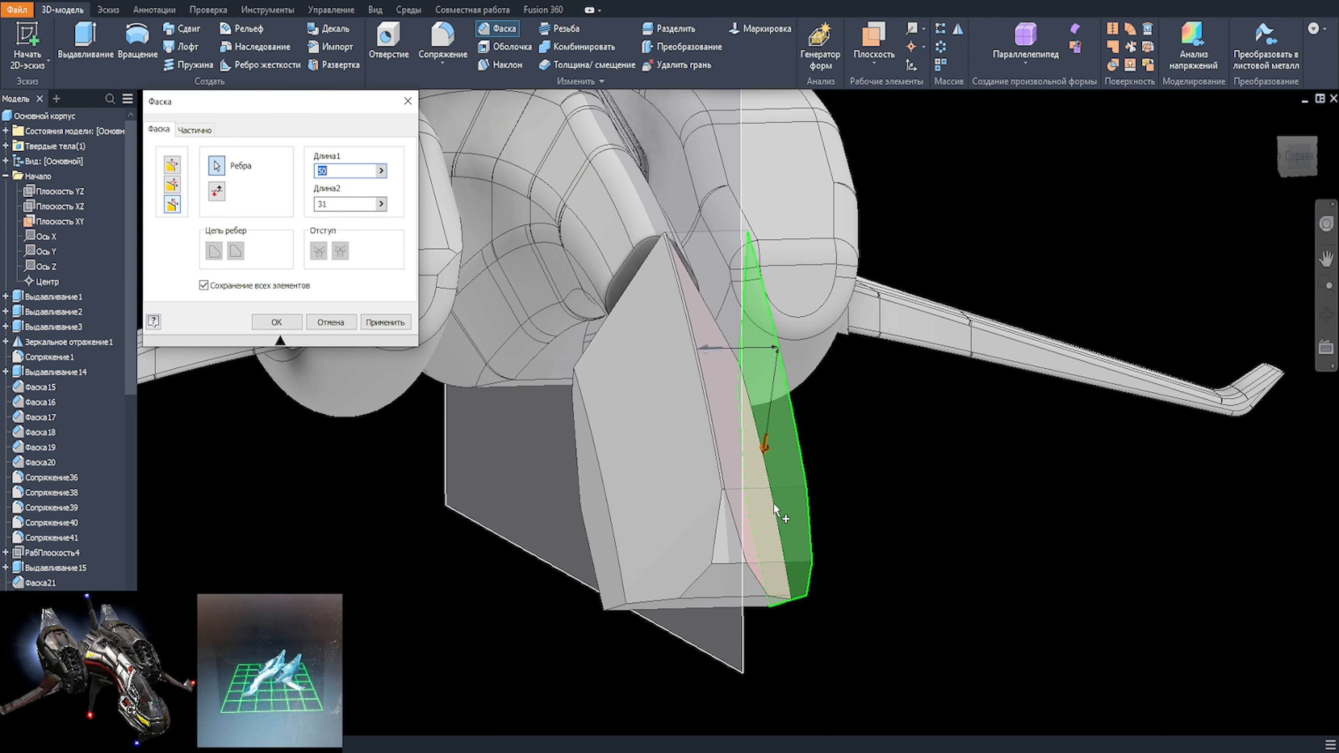
middle_click_drag(775, 508, 796, 504, "shift")
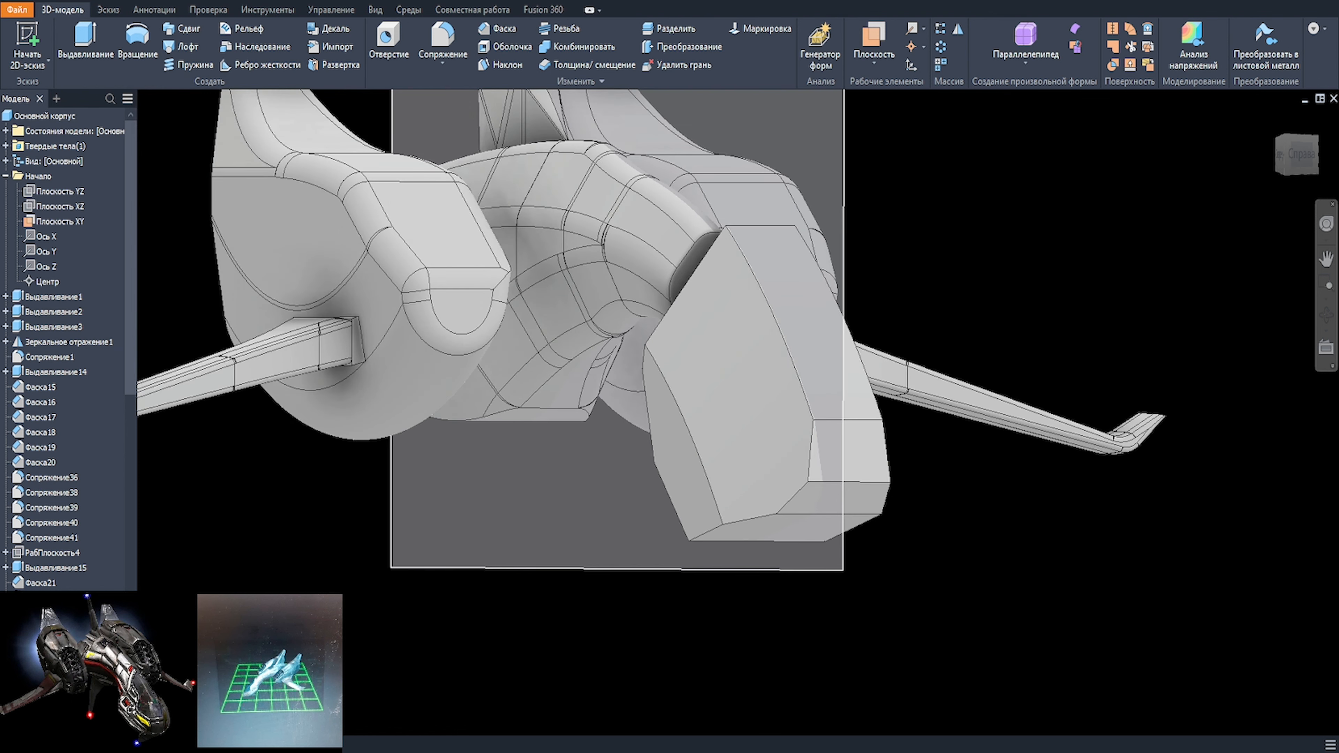
double_click(697, 401)
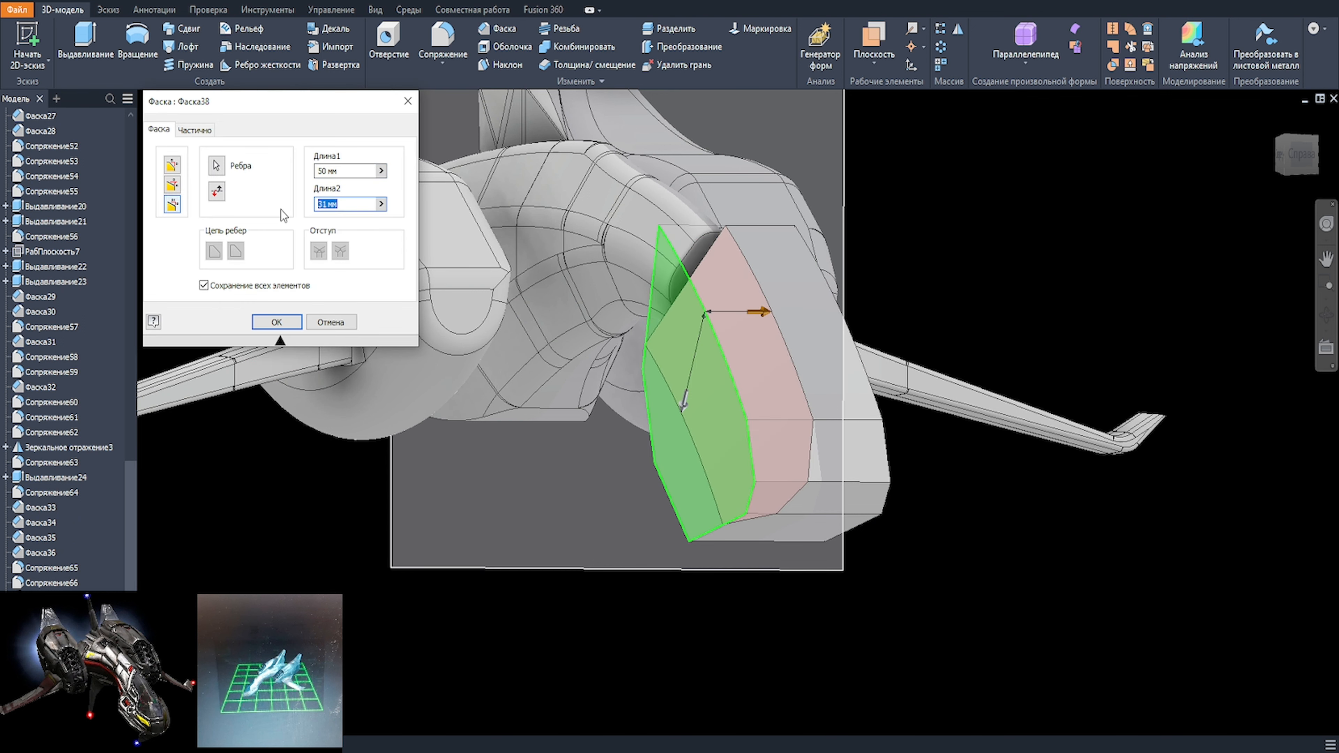
key("Return")
left_click(843, 311)
left_click(883, 305)
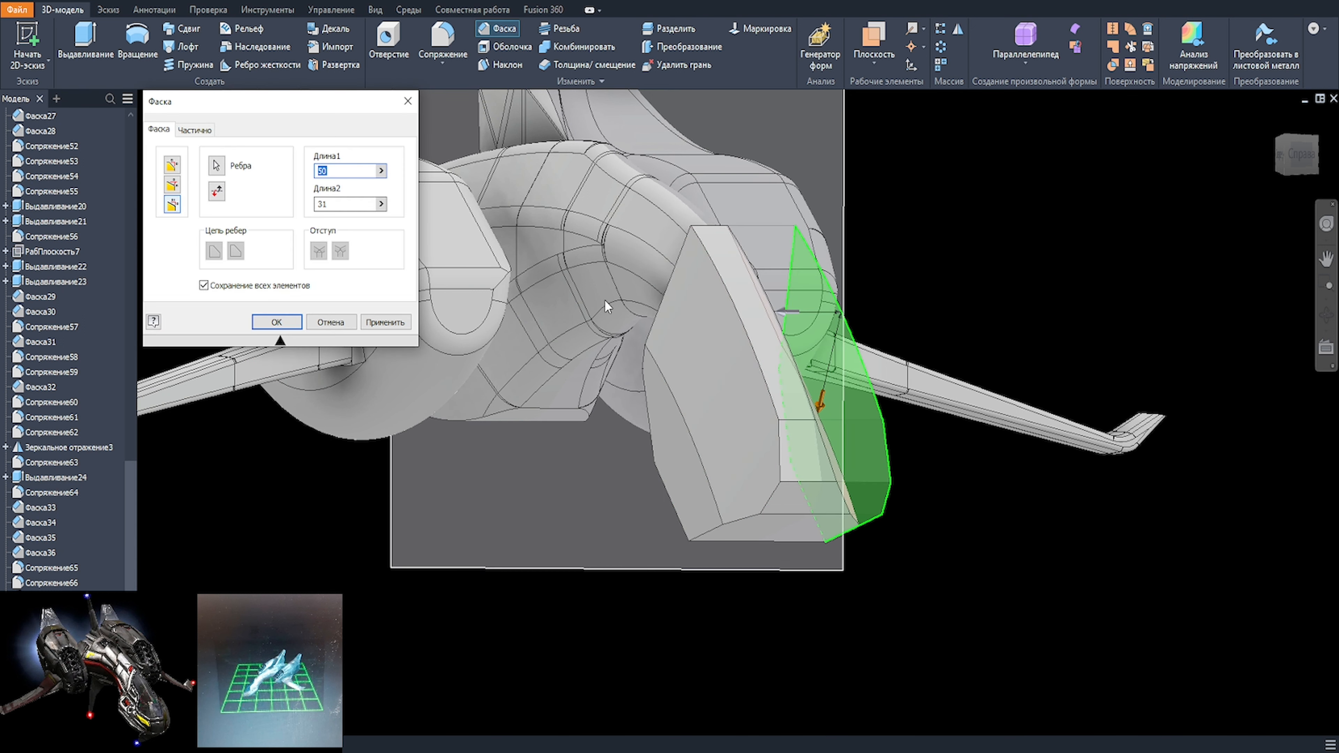
key("Return")
Step: Chamfer the outer edge of the new sloped face on both sides of the nose, 55 by 15 mm
left_click(719, 453)
left_click(778, 448)
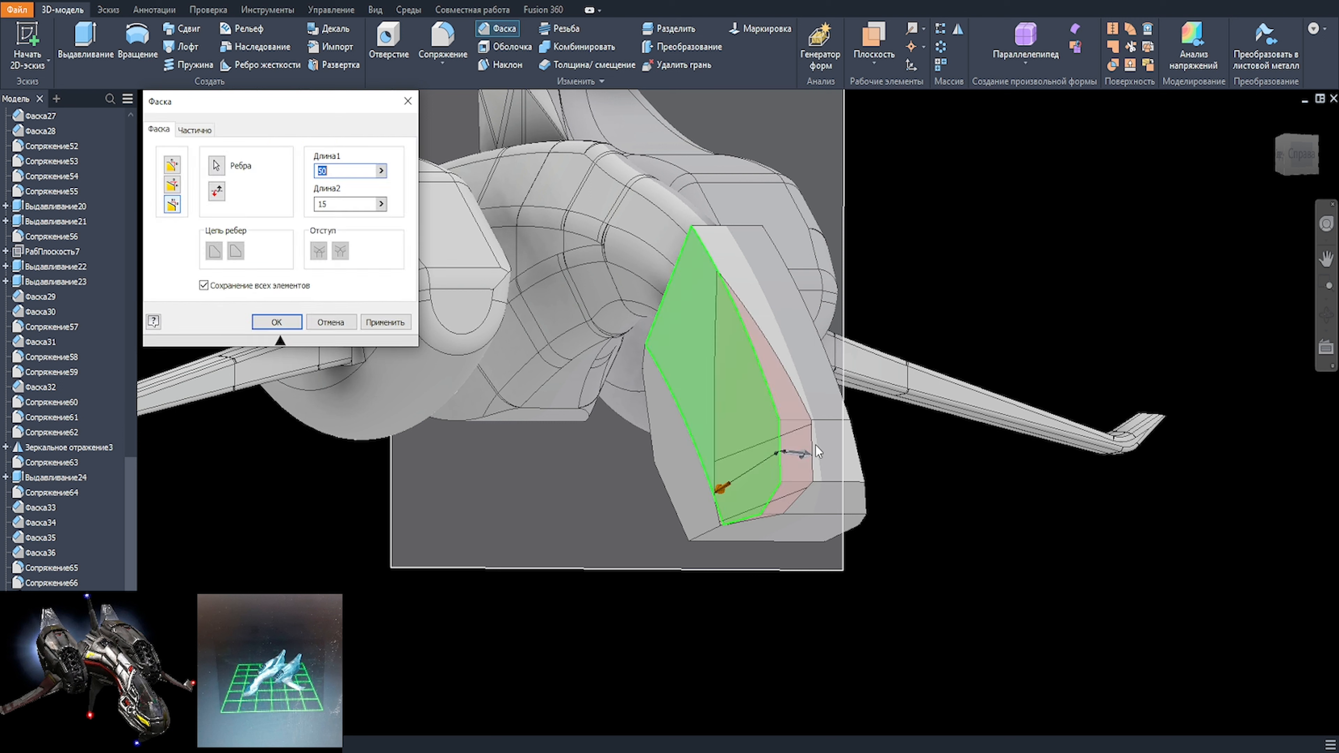
middle_click_drag(834, 451, 891, 452, "shift")
left_click_drag(696, 492, 682, 493)
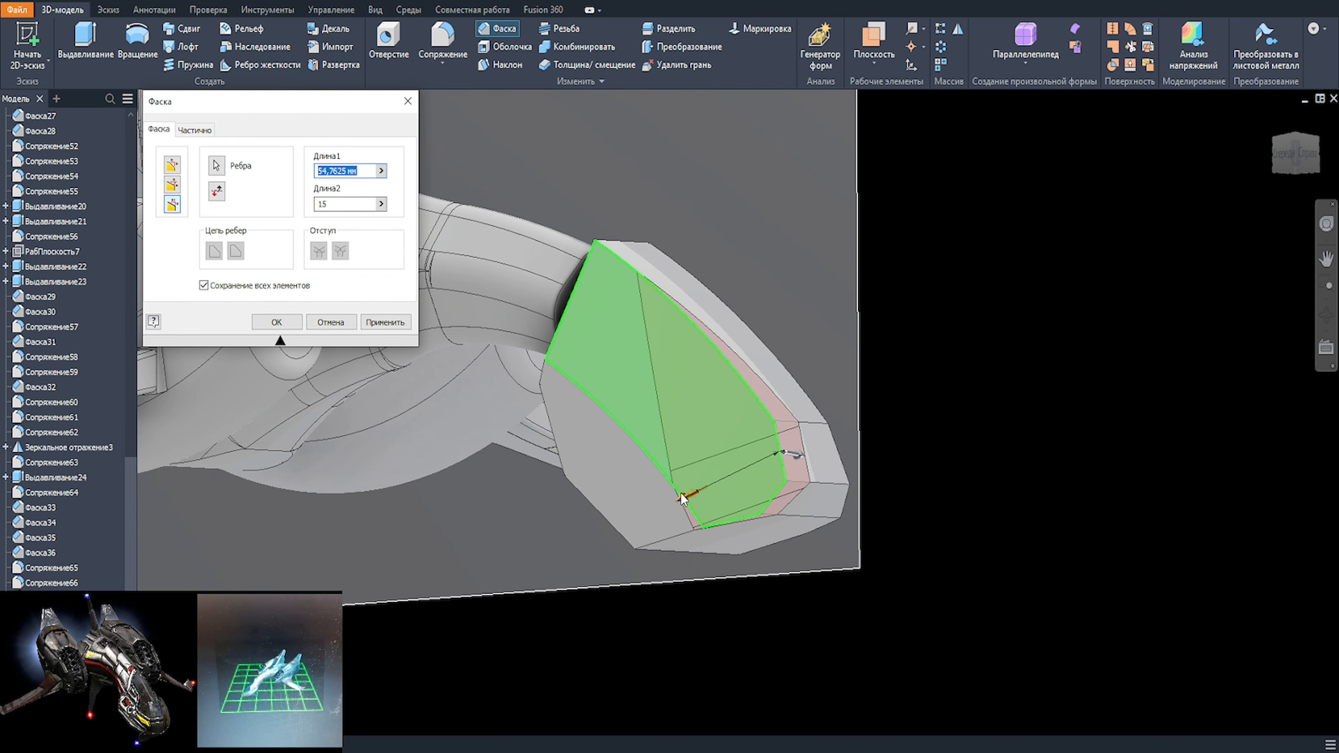
type("55")
mouse_move(797, 453)
middle_mouse_down("shift")
mouse_move(577, 514)
mouse_move(877, 502)
mouse_move(610, 499)
middle_mouse_up("shift")
key("Return")
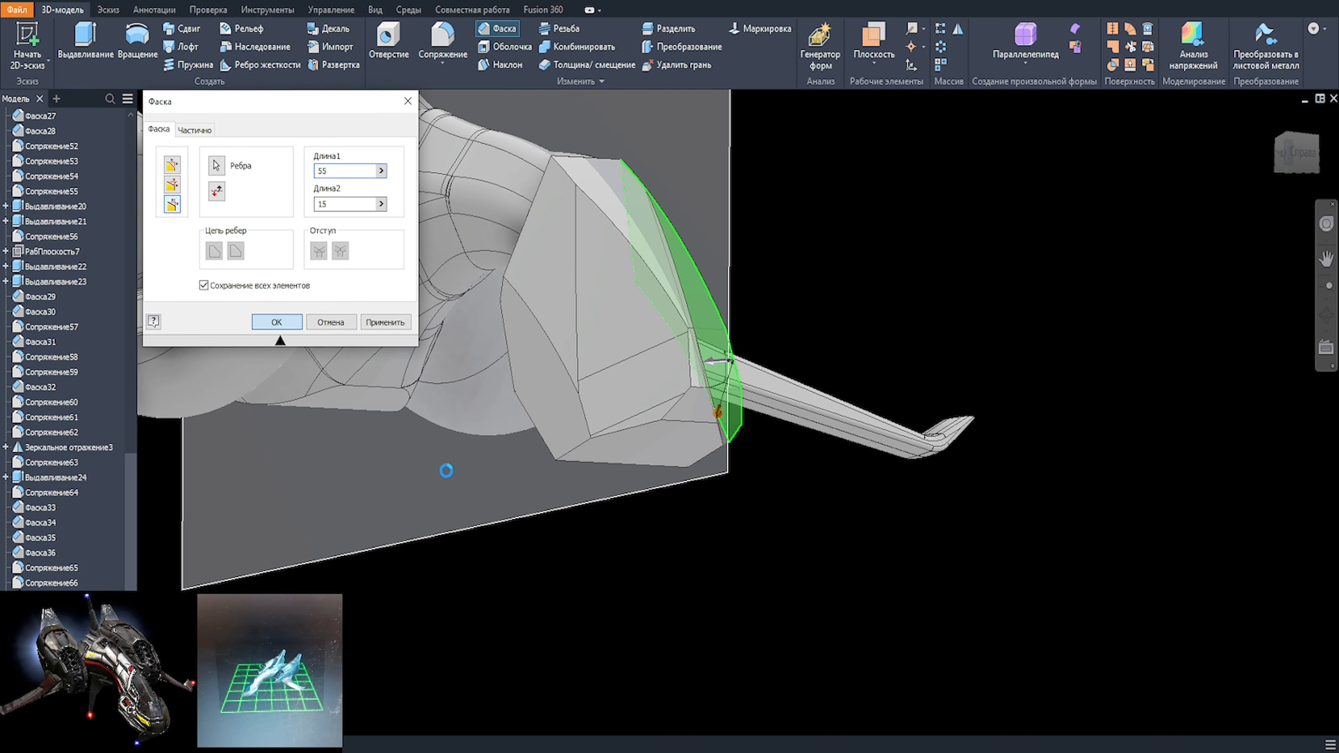
Step: Chamfer the lower rear side edges of the nose on both sides with lengths 15 mm and 20 mm
middle_click_drag(445, 470, 575, 365, "shift")
left_click(560, 250)
left_click(596, 237)
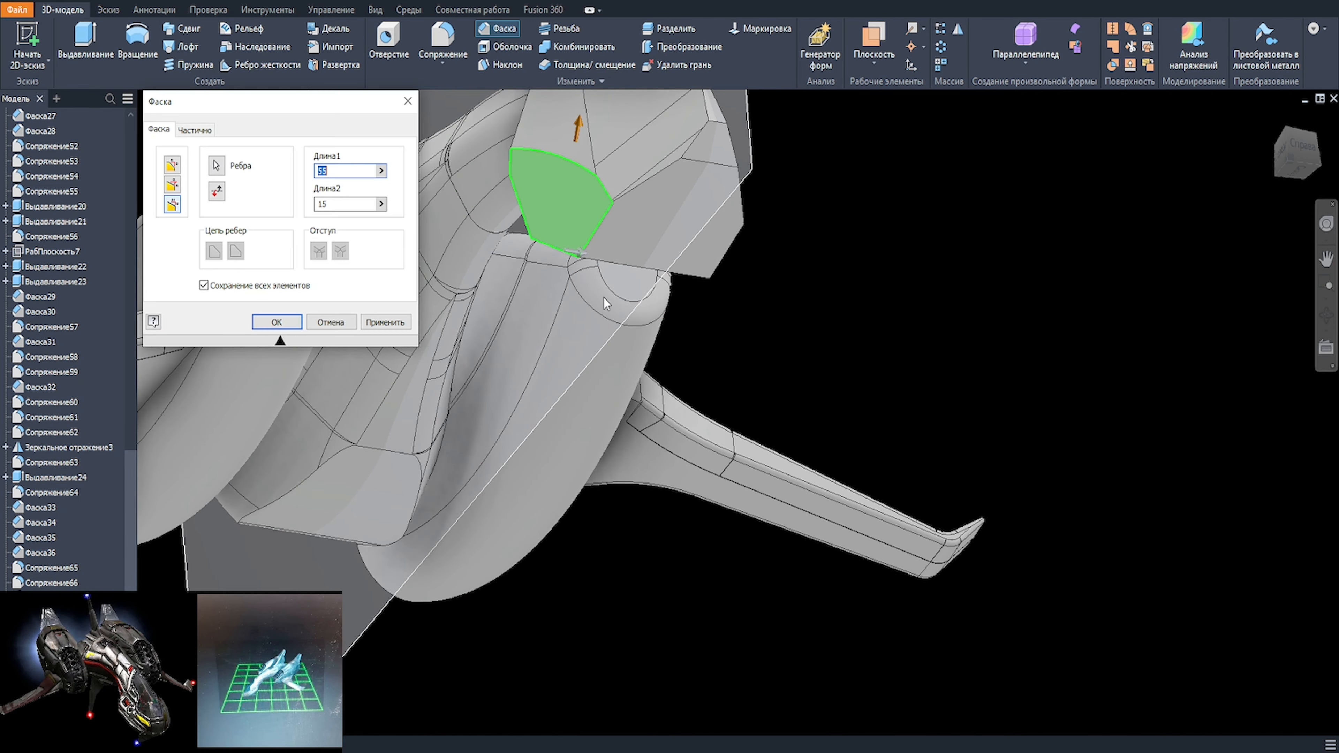
middle_click_drag(527, 227, 562, 261, "shift")
left_click(583, 253)
type("20")
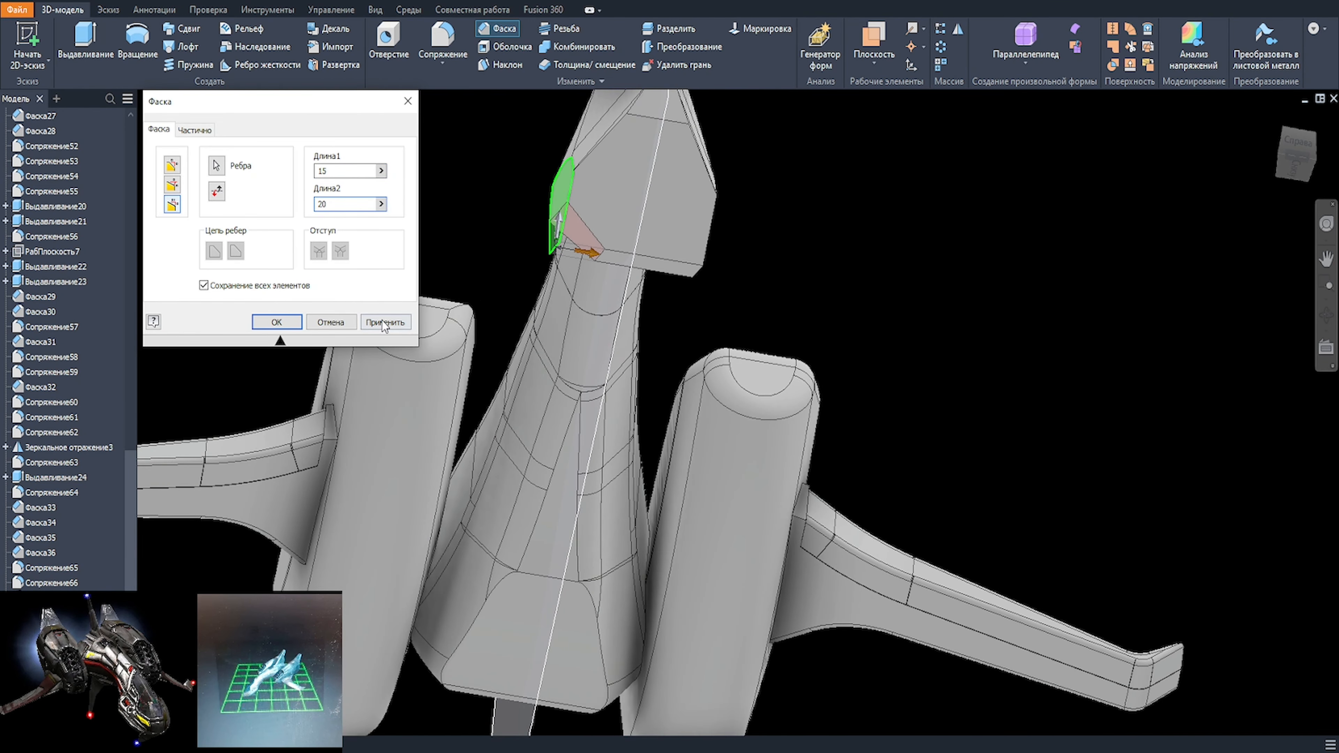
left_click(385, 322)
left_click(701, 272)
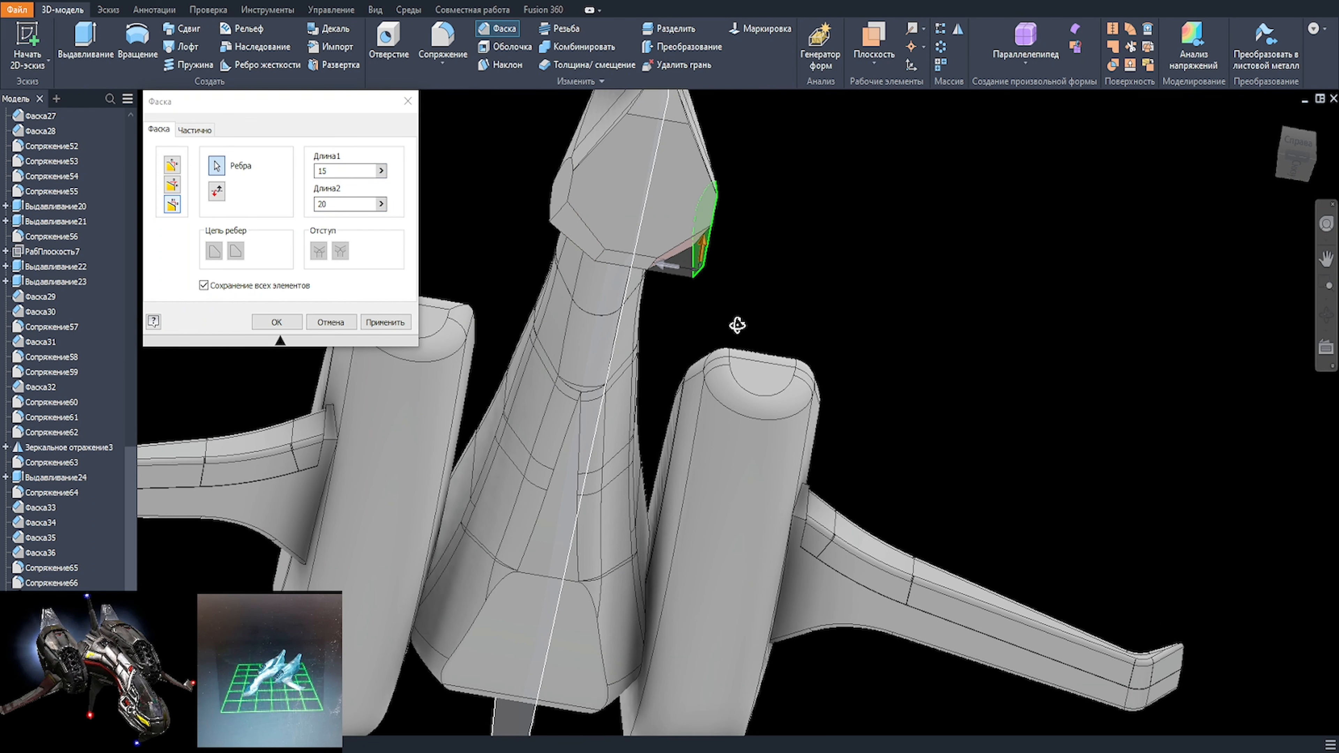
middle_click_drag(739, 326, 652, 290, "shift")
key("Return")
Step: Chamfer the lower front side edges of the nose on both sides with lengths 40 mm and 23 mm
left_click(699, 276)
middle_click_drag(760, 285, 794, 359, "shift")
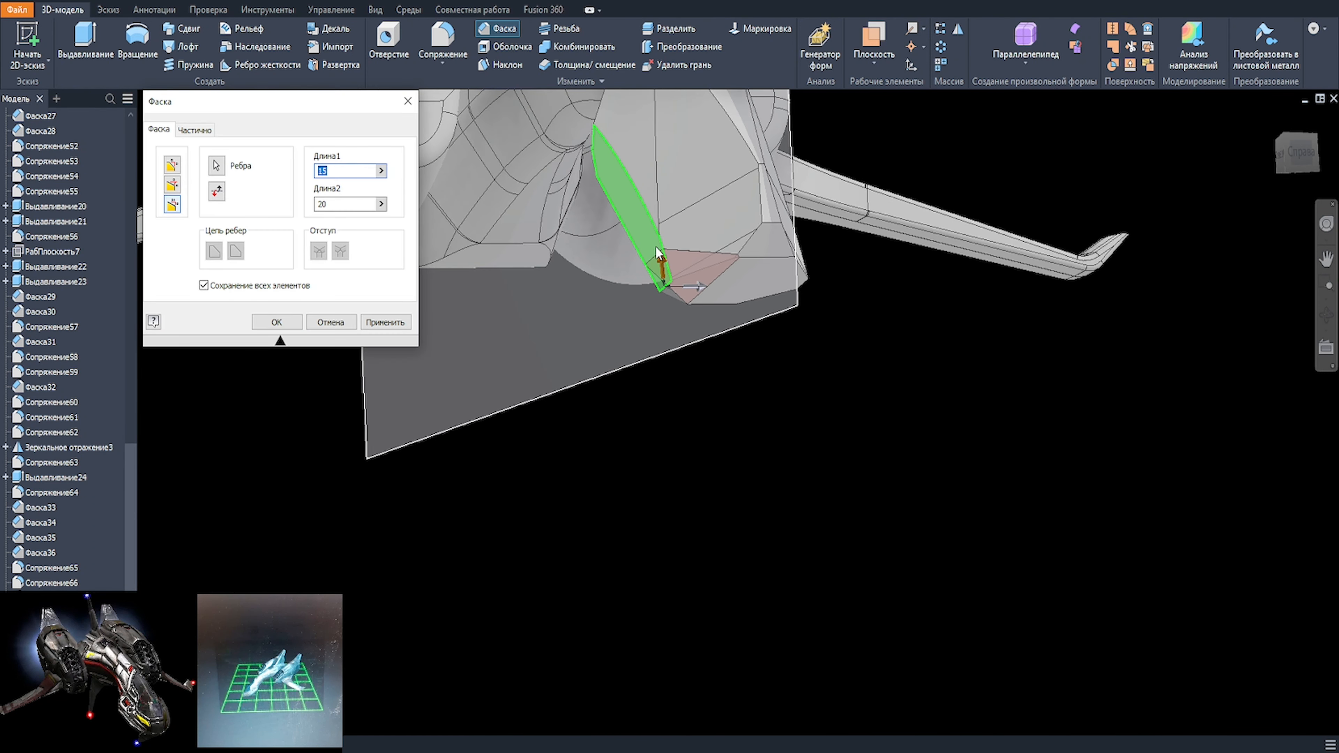
left_click_drag(658, 254, 642, 209)
type("40")
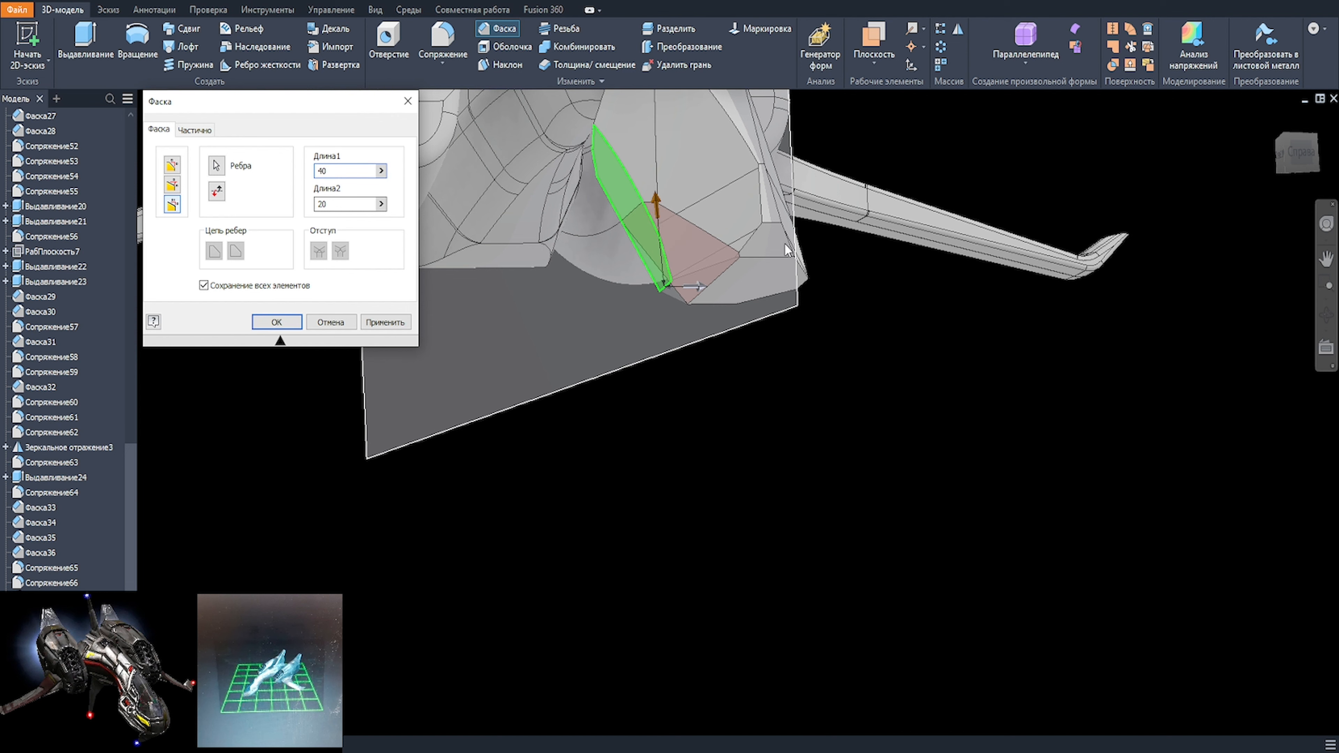
middle_click_drag(783, 244, 774, 276, "shift")
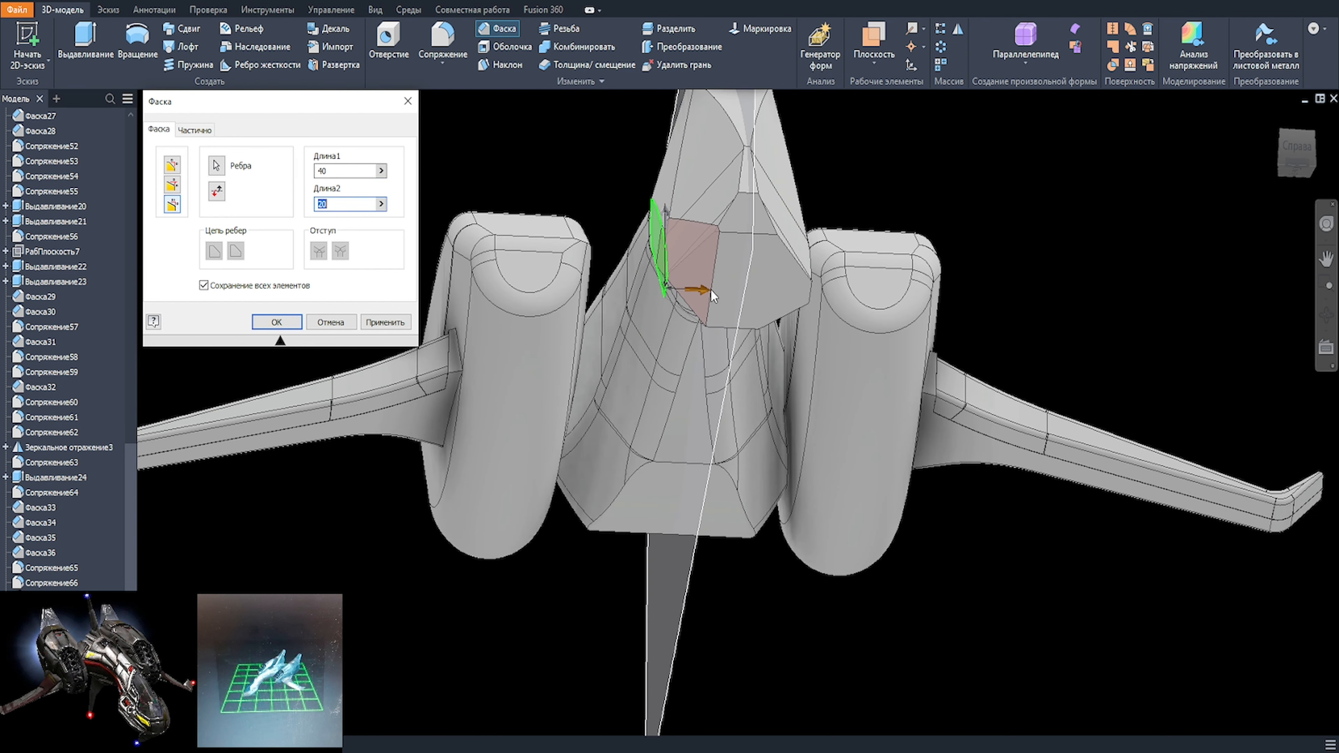
type("23")
left_click(386, 322)
left_click(806, 292)
middle_click_drag(807, 293, 855, 359, "shift")
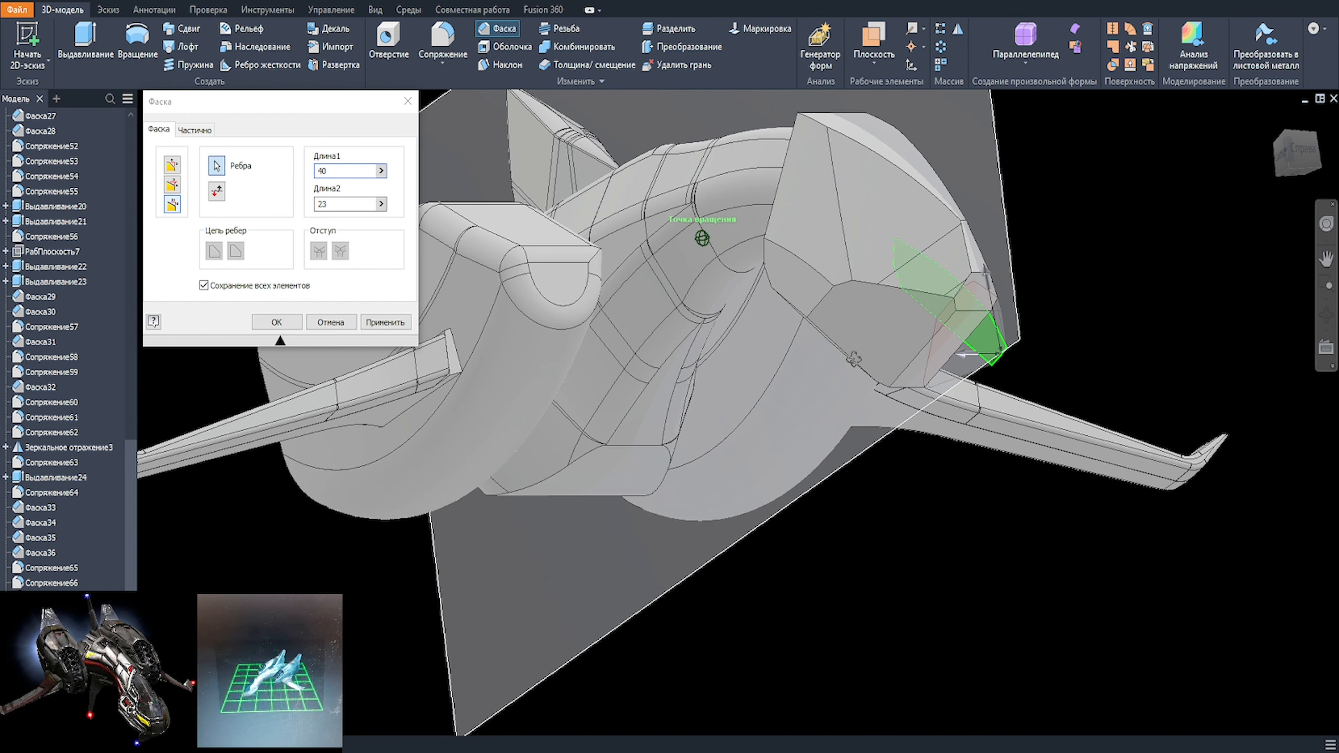
key("Return")
Step: Thicken the small lower rear side face of the nose outward by 5 mm
scroll(1002, 311, "down", 2)
middle_click_drag(1002, 312, 777, 281)
scroll(777, 281, "up", 3)
left_click(588, 65)
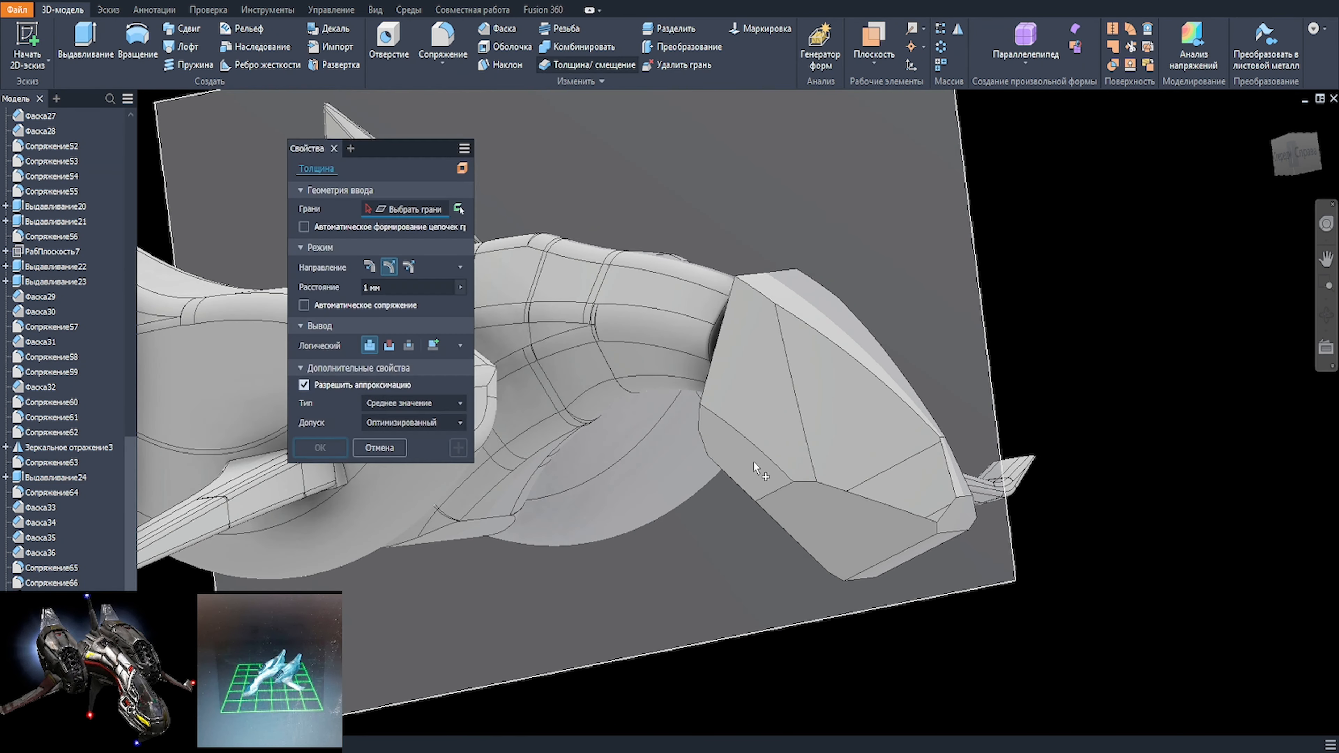
left_click(755, 468)
middle_click_drag(906, 500, 685, 434, "shift")
type("5")
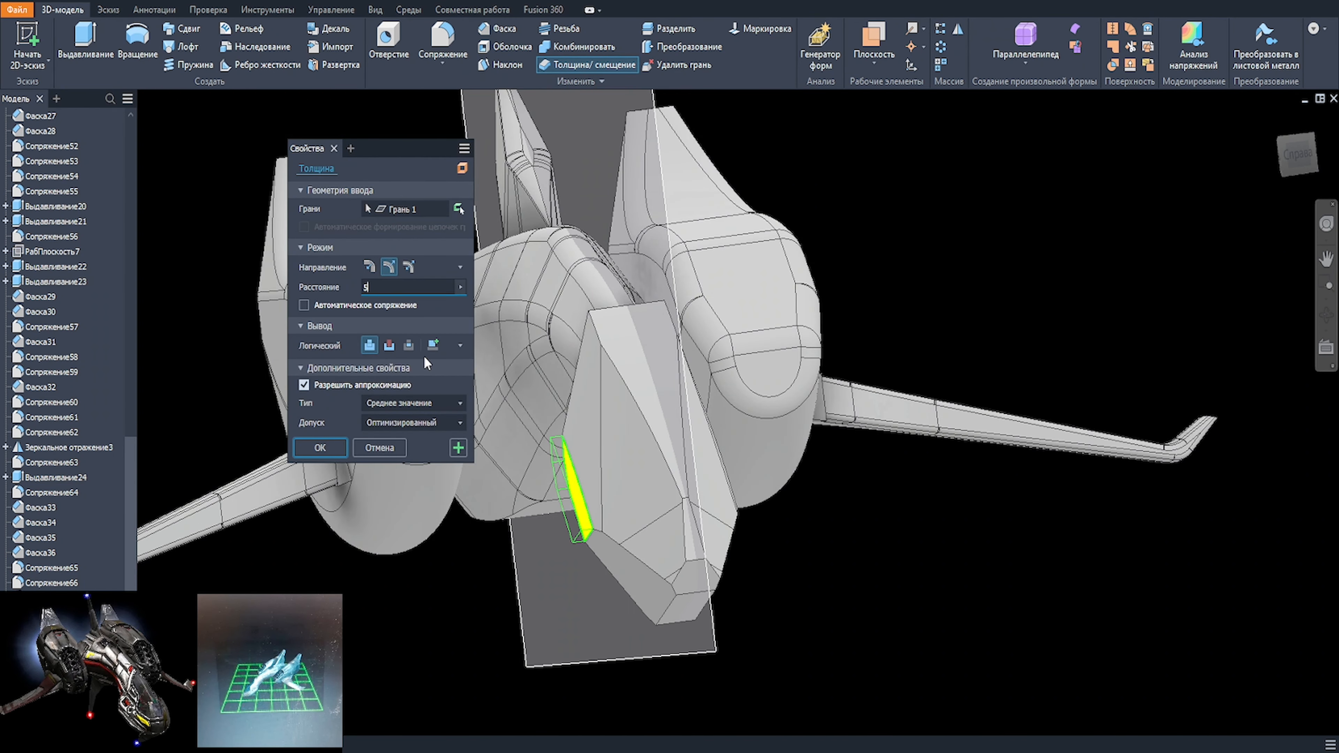
middle_click_drag(585, 342, 726, 518, "shift")
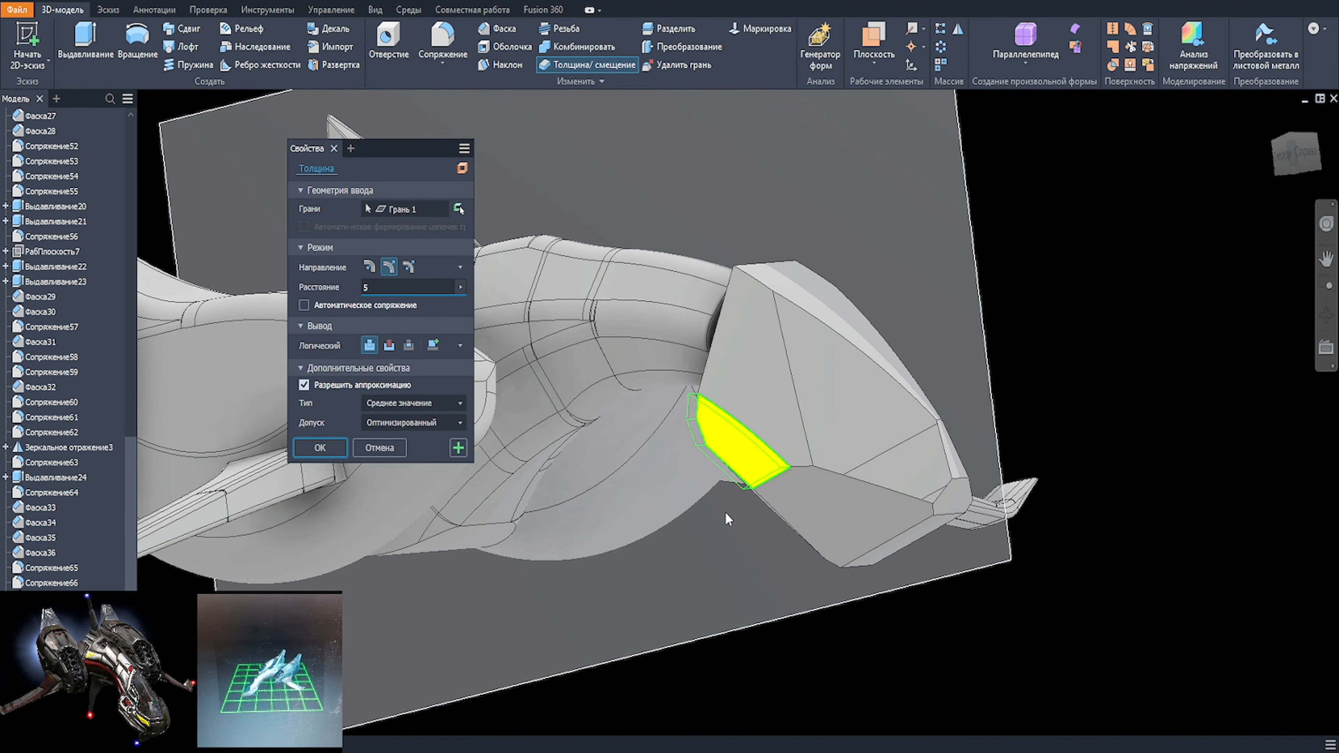
left_click(322, 448)
Step: Thicken the matching lower rear face on the opposite side of the nose by 5 mm
scroll(721, 405, "down", 3)
middle_click_drag(722, 406, 517, 380, "shift")
left_click(585, 65)
left_click(699, 455)
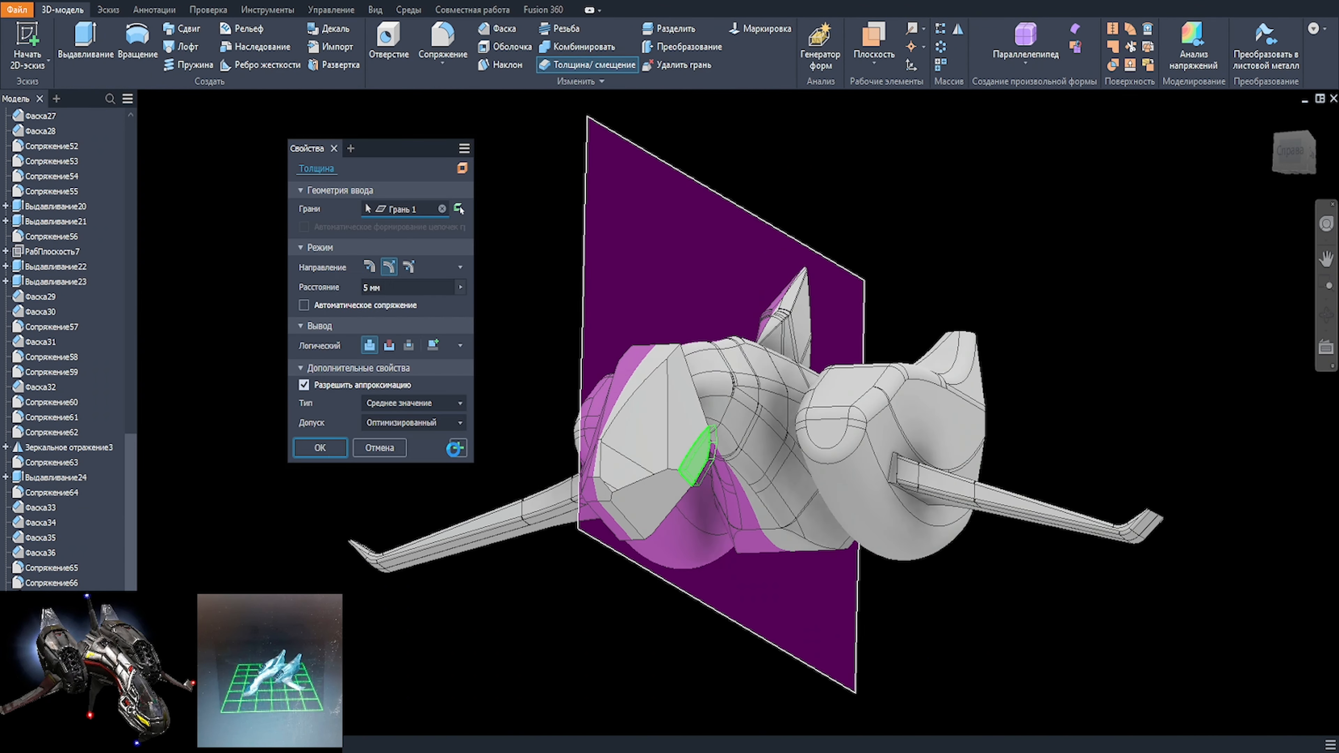
left_click(455, 449)
Step: Change the distance of both nose thickening features to 10 mm
middle_click_drag(596, 438, 928, 437, "shift")
scroll(58, 528, "down", 3)
double_click(50, 694)
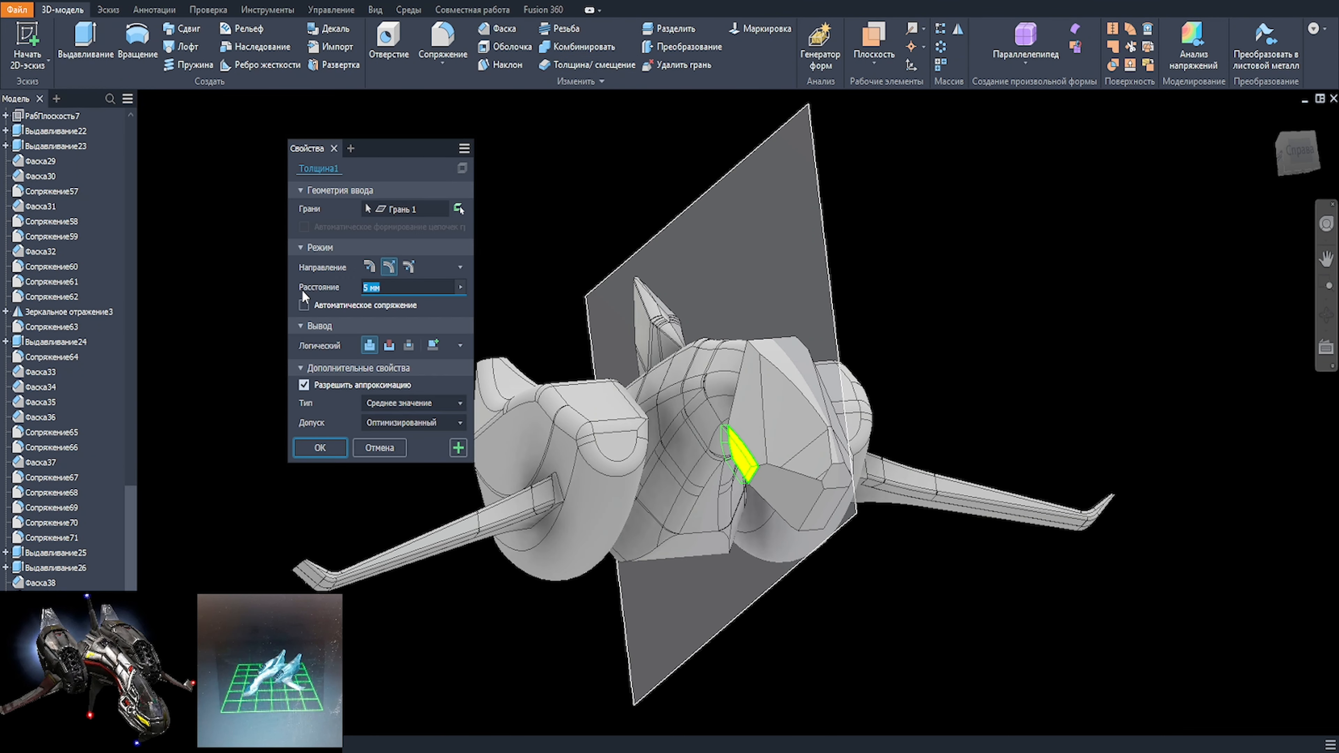
type("10")
left_click(319, 449)
double_click(50, 706)
left_click(320, 447)
Step: Set up a 40 by 7 mm chamfer on the edge where the thickened pad meets the nose's side face
scroll(763, 435, "up", 1)
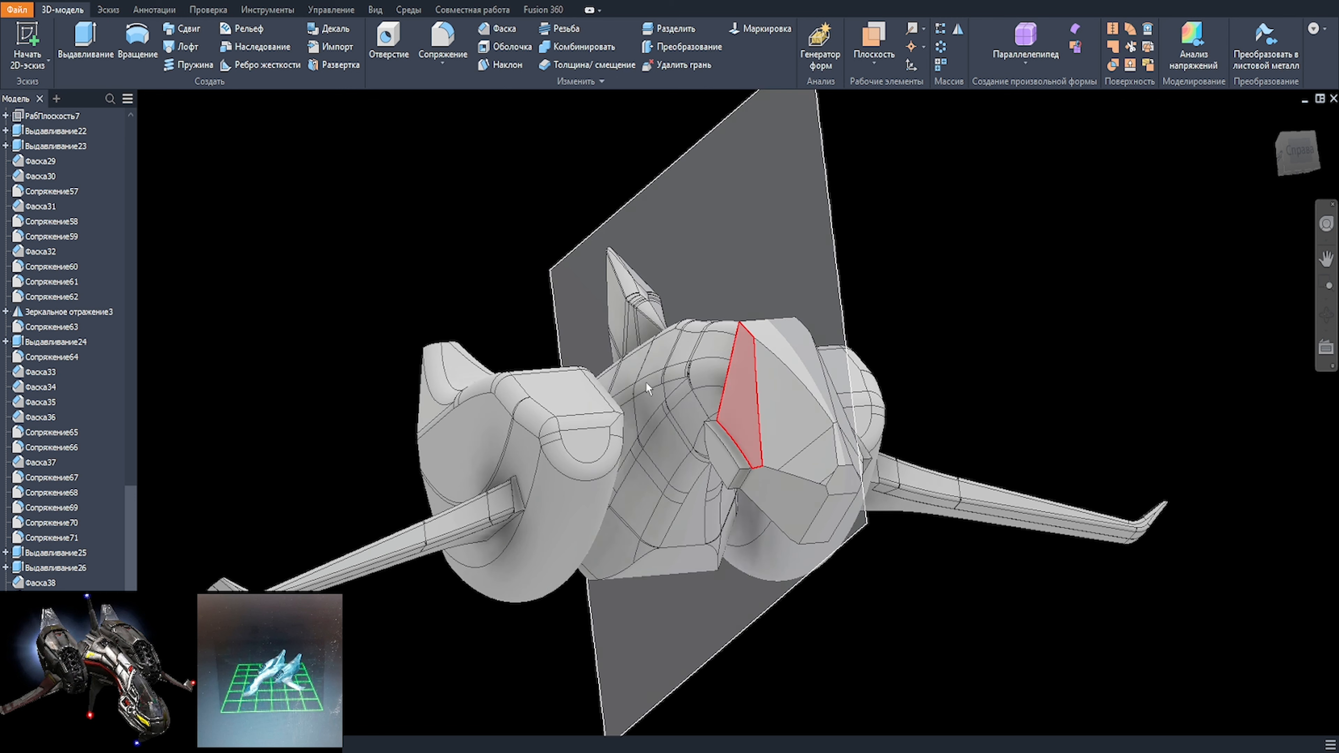
middle_click_drag(759, 433, 639, 404)
middle_click_drag(567, 300, 567, 381, "shift")
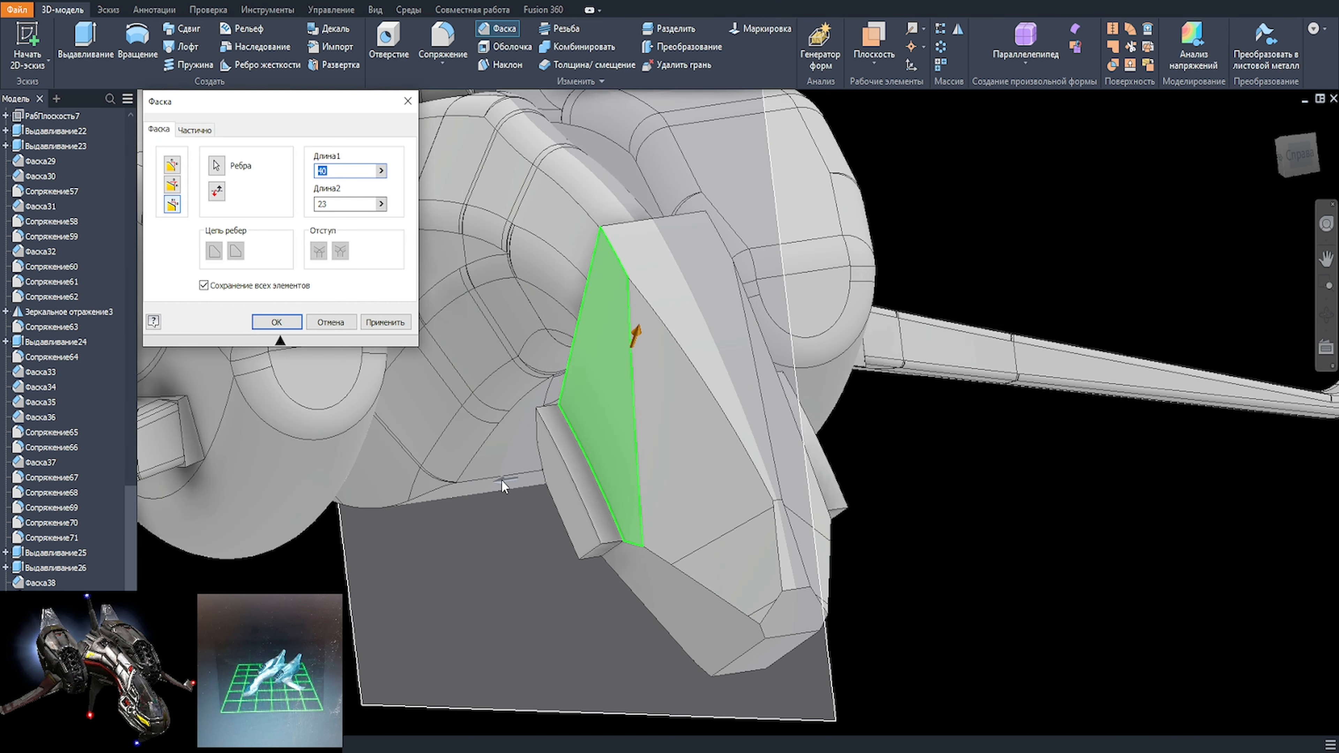
type("40")
key("Tab")
type("7")
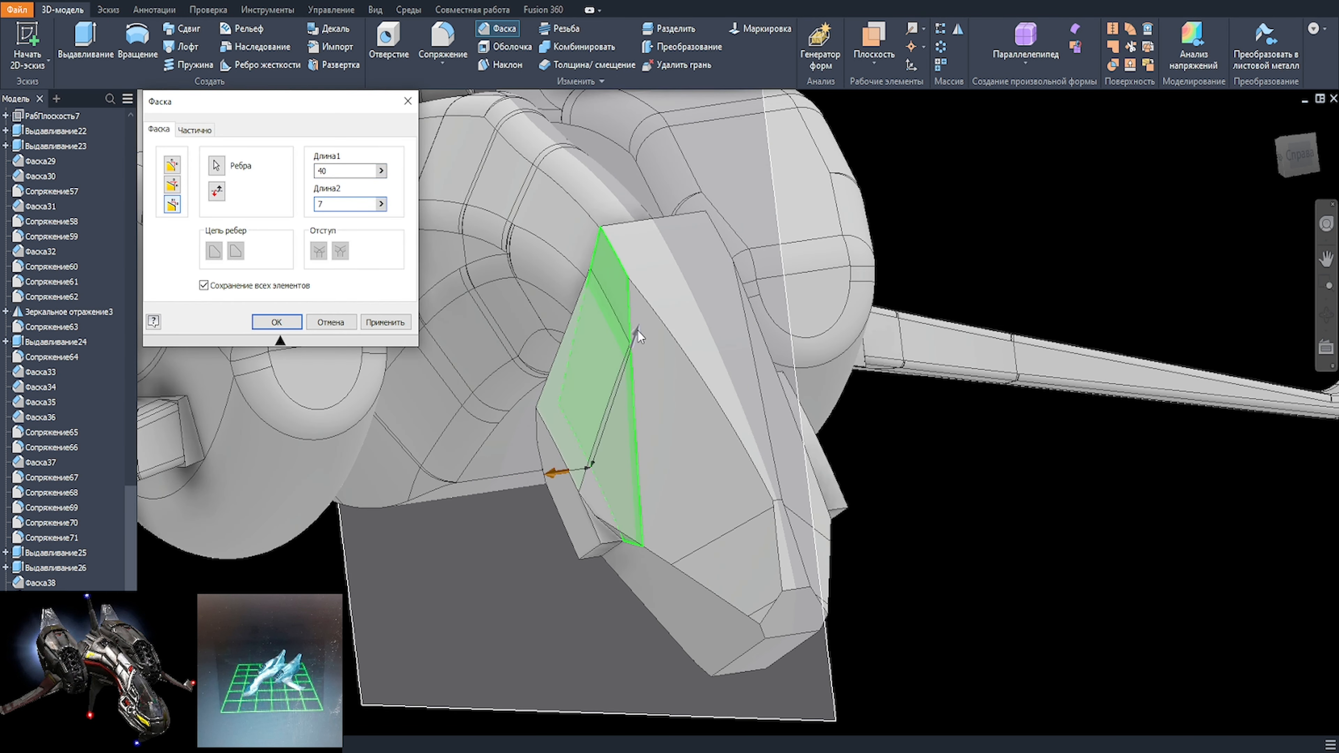
type("20")
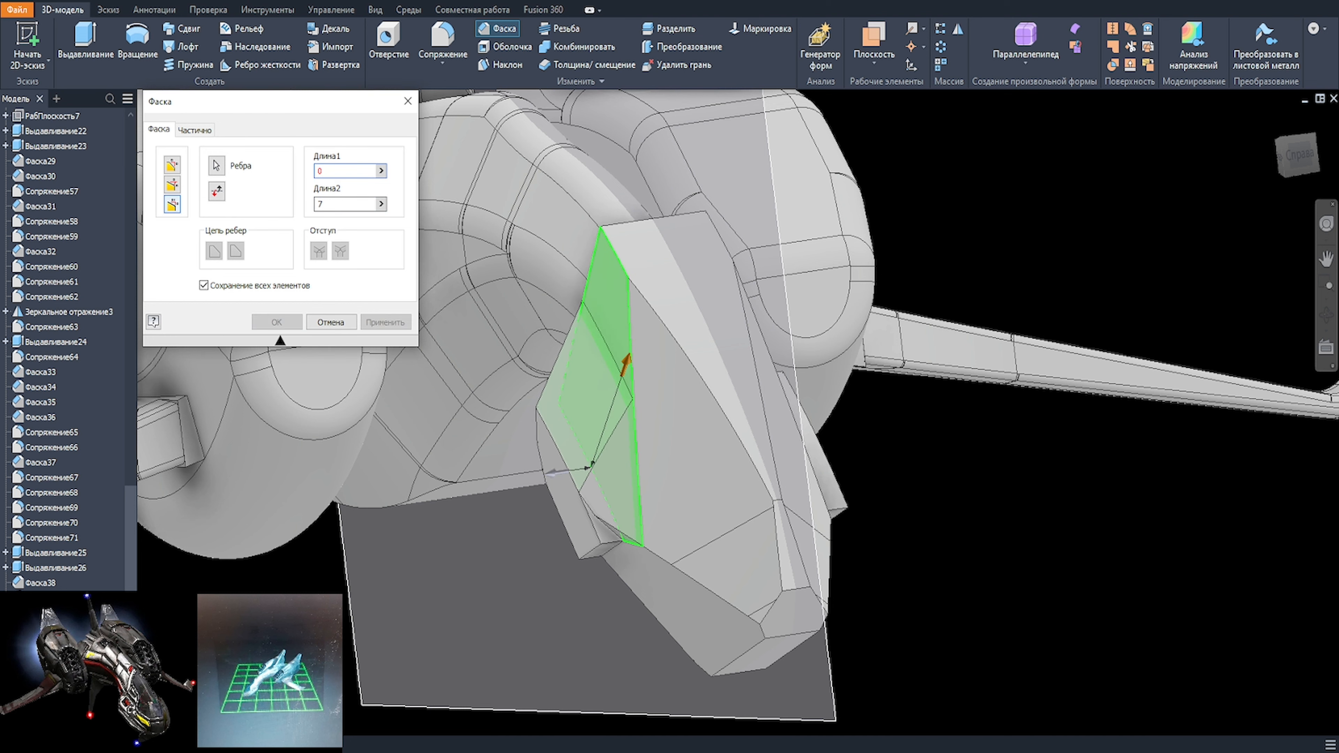
Step: Set the pad chamfer's first length to 20 mm, apply it, and chamfer the matching edge on the opposite pad equally
scroll(619, 538, "up", 2)
scroll(614, 501, "down", 2)
middle_click_drag(607, 482, 685, 528, "shift")
left_click(385, 323)
left_click(775, 504)
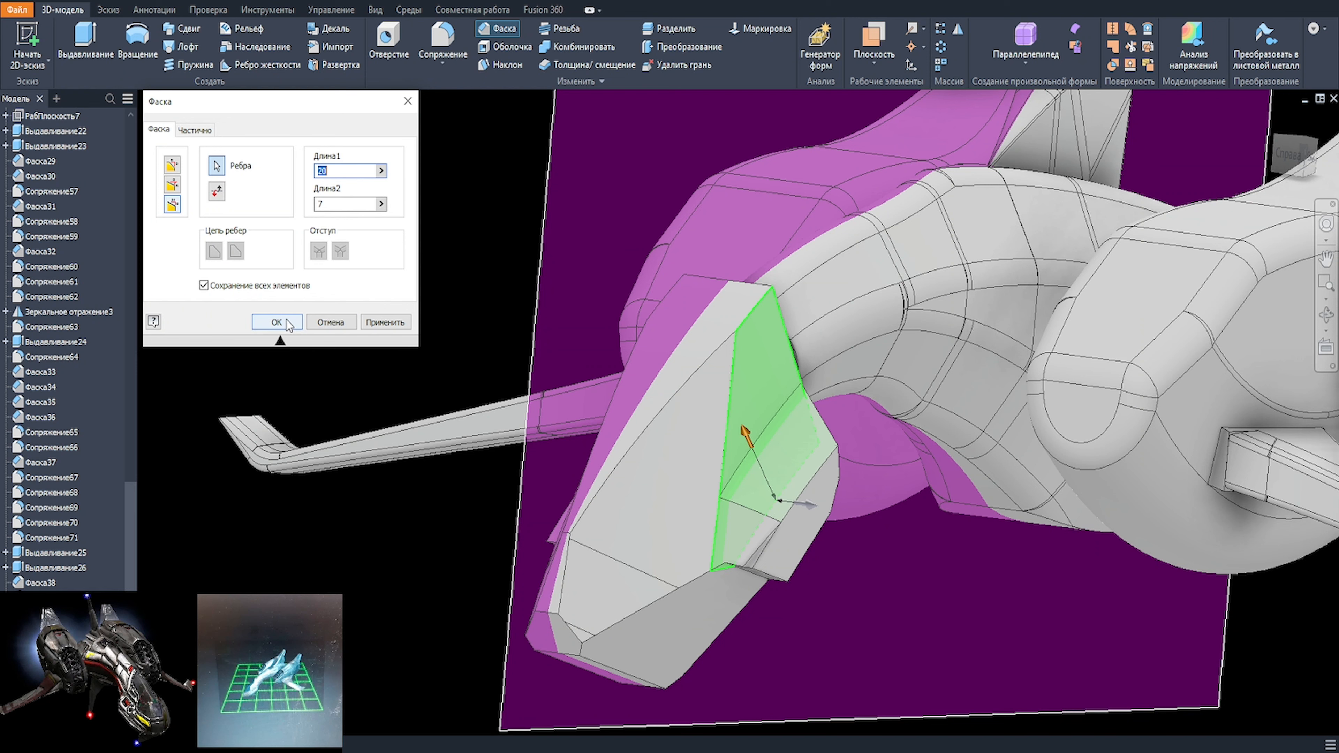
left_click(395, 322)
Step: Try to chamfer the lower edges where both thickened pads meet the nose's underside, 25 by 7 mm
middle_click_drag(760, 686, 793, 607, "shift")
left_click(803, 349)
middle_click_drag(810, 362, 844, 438, "shift")
type("25")
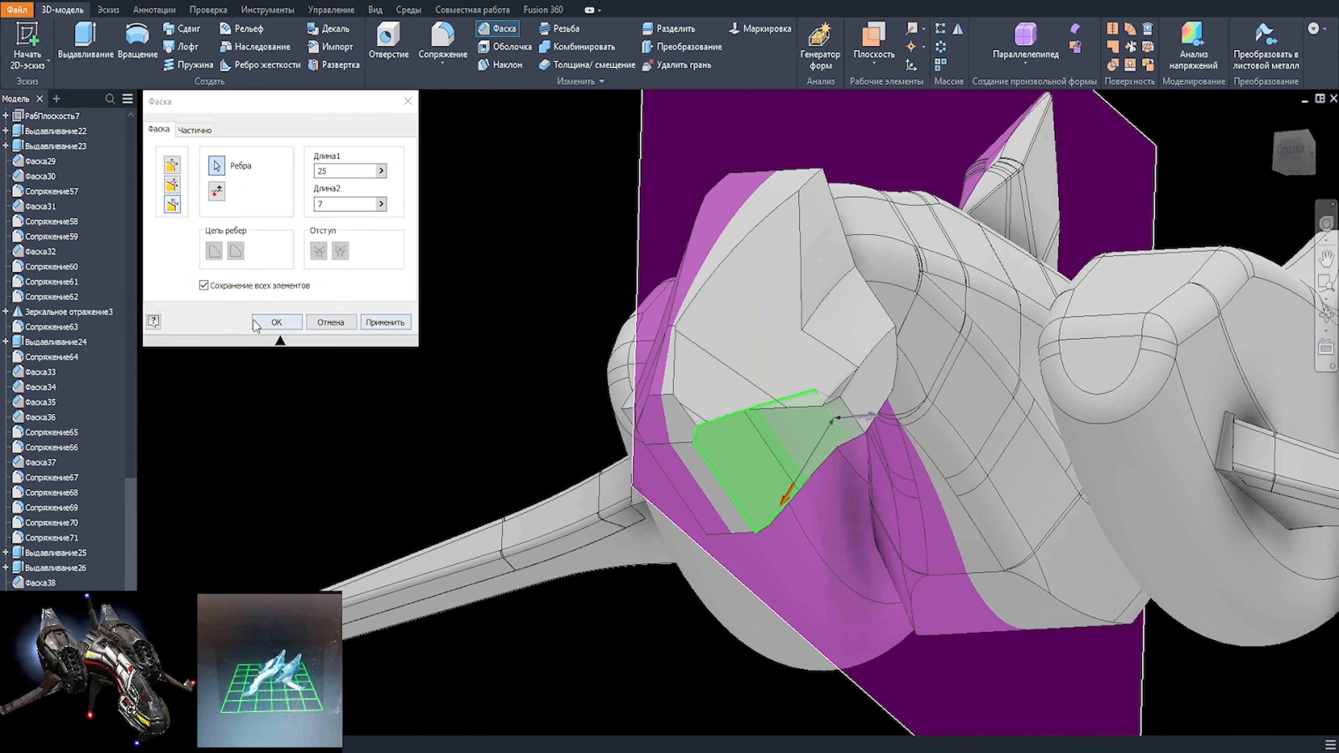
left_click(385, 322)
middle_click_drag(568, 413, 791, 469, "shift")
left_click(812, 422)
left_click(275, 328)
Step: Delete the 25 by 7 mm chamfers beneath the two thickened pads
scroll(528, 379, "down", 3)
middle_click_drag(486, 702, 616, 707, "shift")
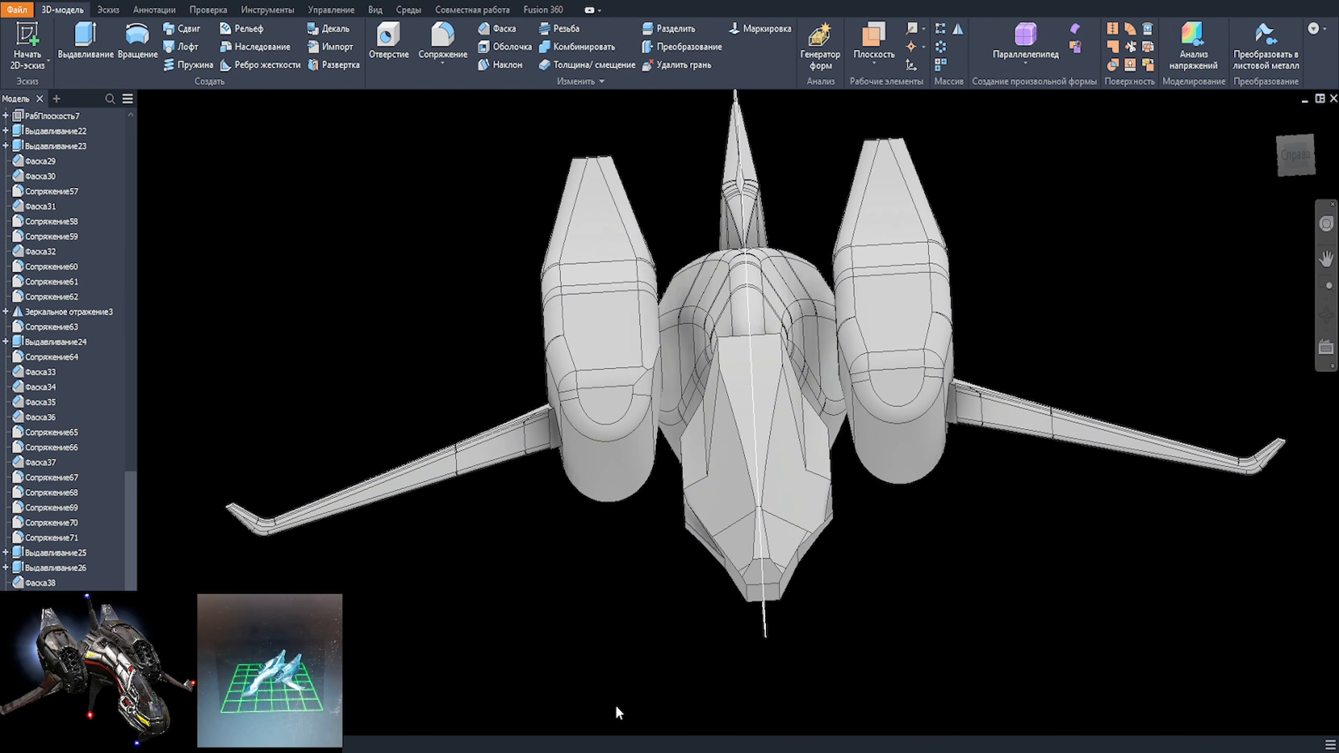
double_click(40, 673)
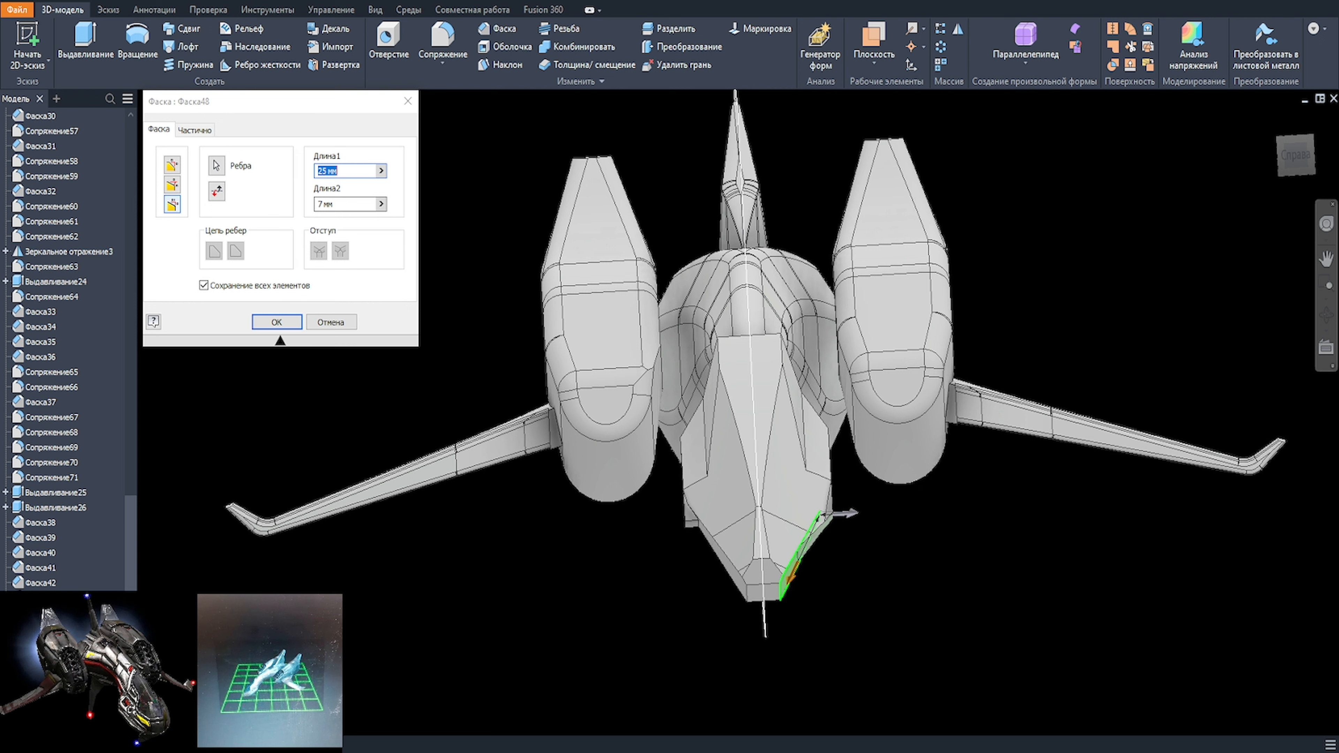
scroll(514, 350, "down", 2)
middle_click_drag(892, 581, 762, 509, "shift")
key("Escape")
left_click(40, 658)
key("Delete")
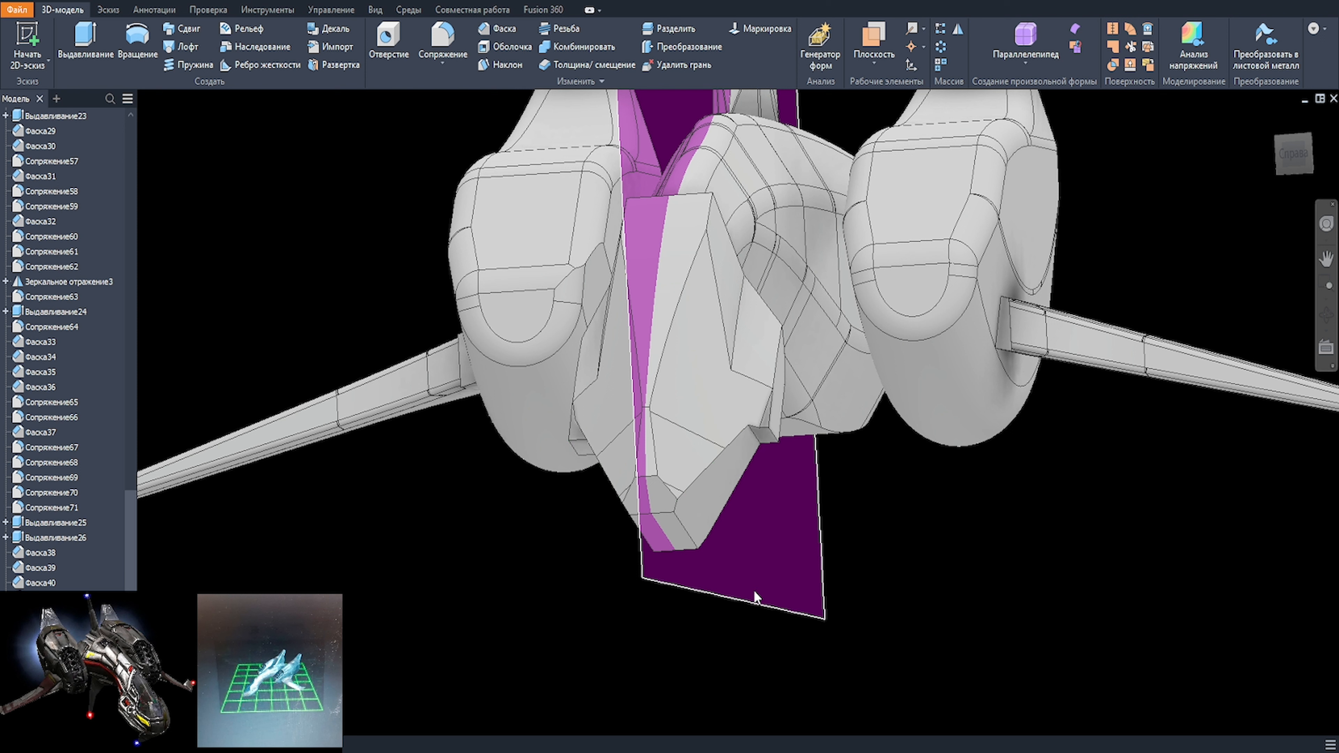
Step: Reopen the 20 by 7 mm pad chamfer and examine the pad's shape against the nose from several sides
middle_click_drag(754, 590, 767, 590, "shift")
double_click(40, 658)
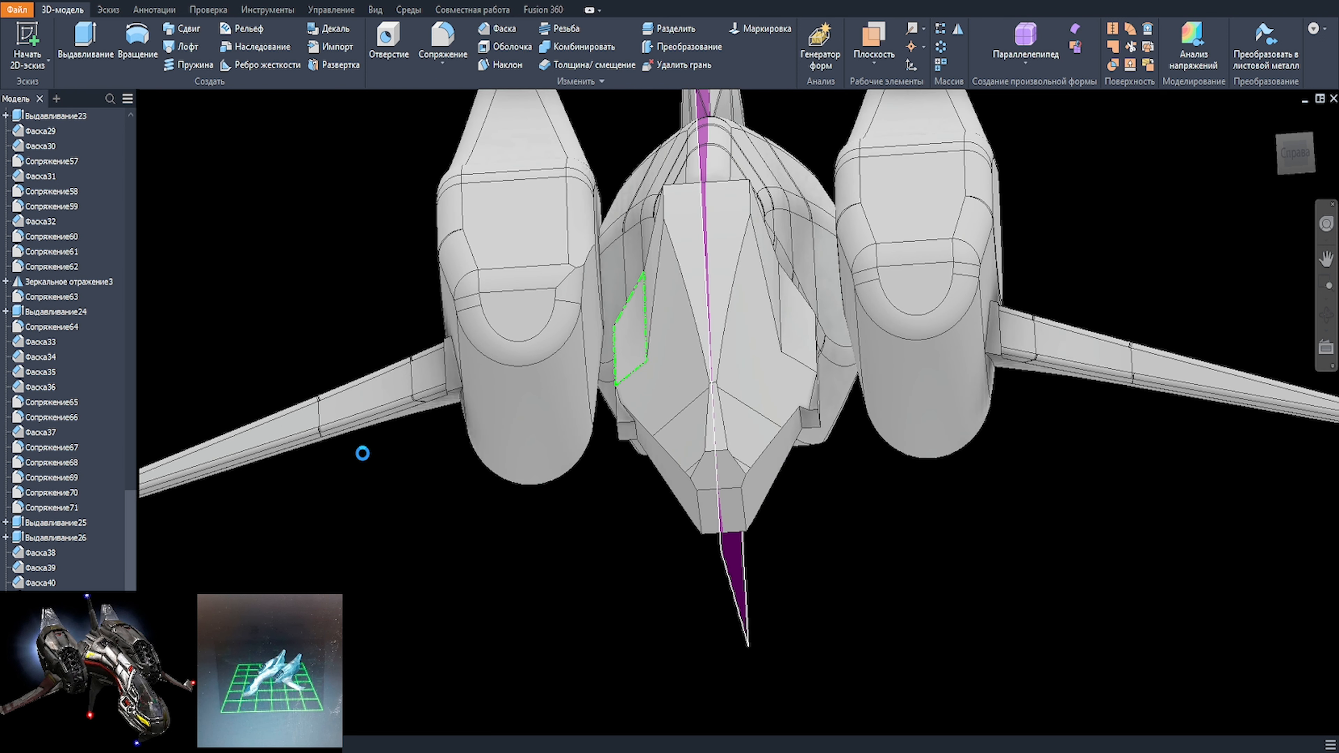
left_click(1297, 158)
scroll(743, 551, "down", 5)
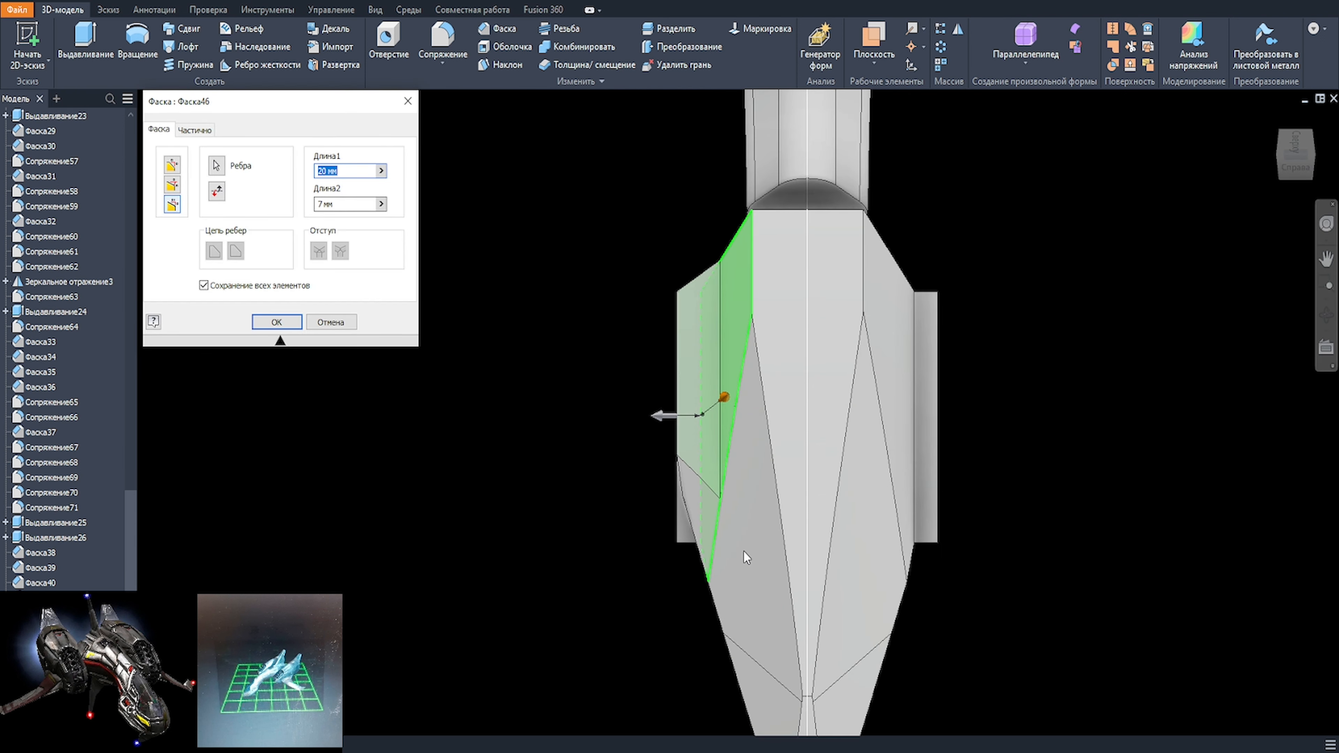
middle_click_drag(743, 551, 881, 520, "shift")
scroll(891, 539, "up", 3)
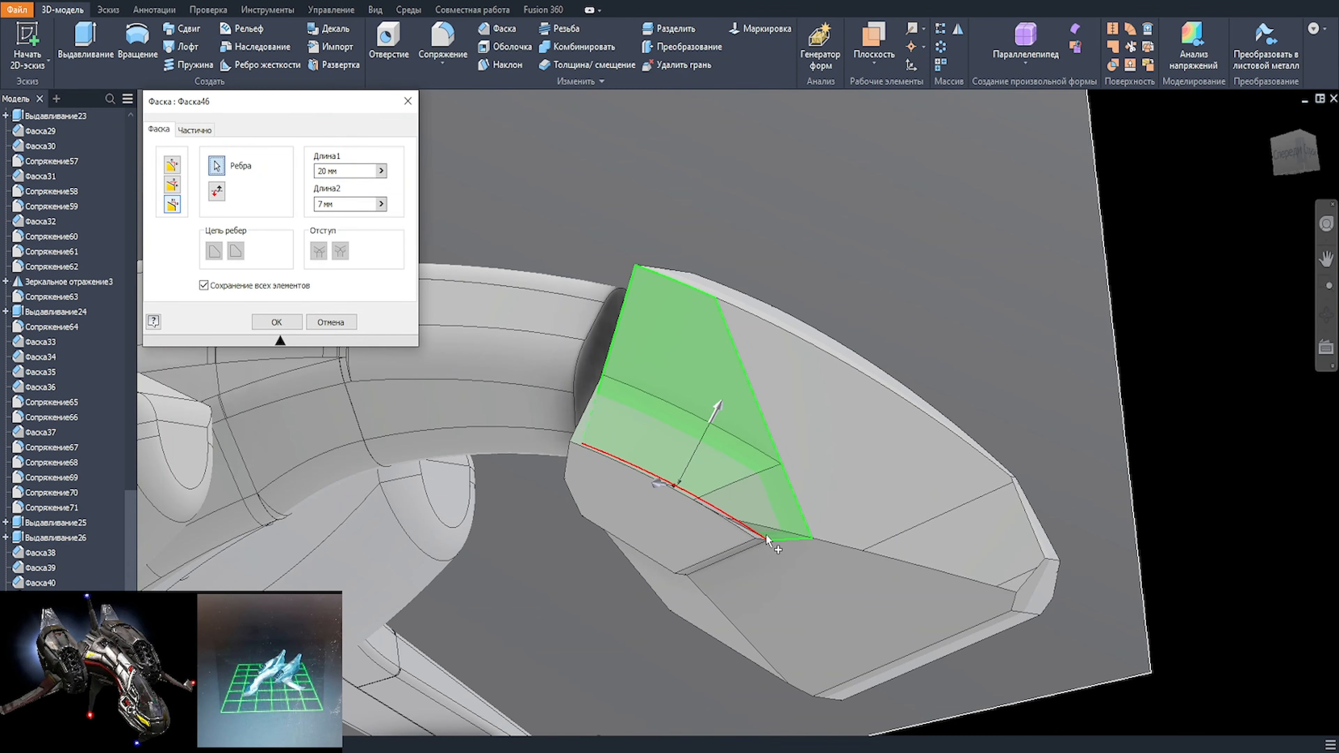
scroll(907, 567, "up", 2)
middle_click_drag(907, 568, 596, 528, "shift")
middle_click_drag(254, 448, 497, 458, "shift")
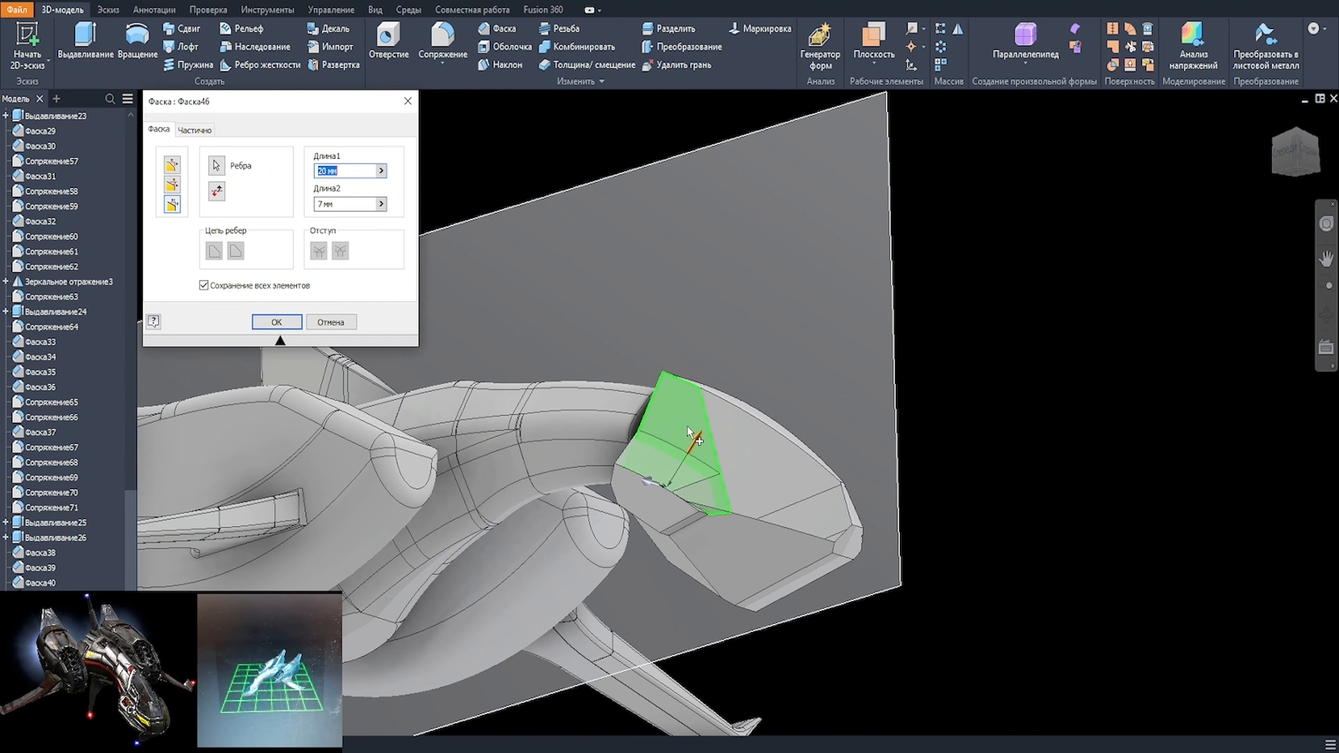
middle_click_drag(738, 480, 676, 458, "shift")
scroll(675, 459, "up", 3)
key("Return")
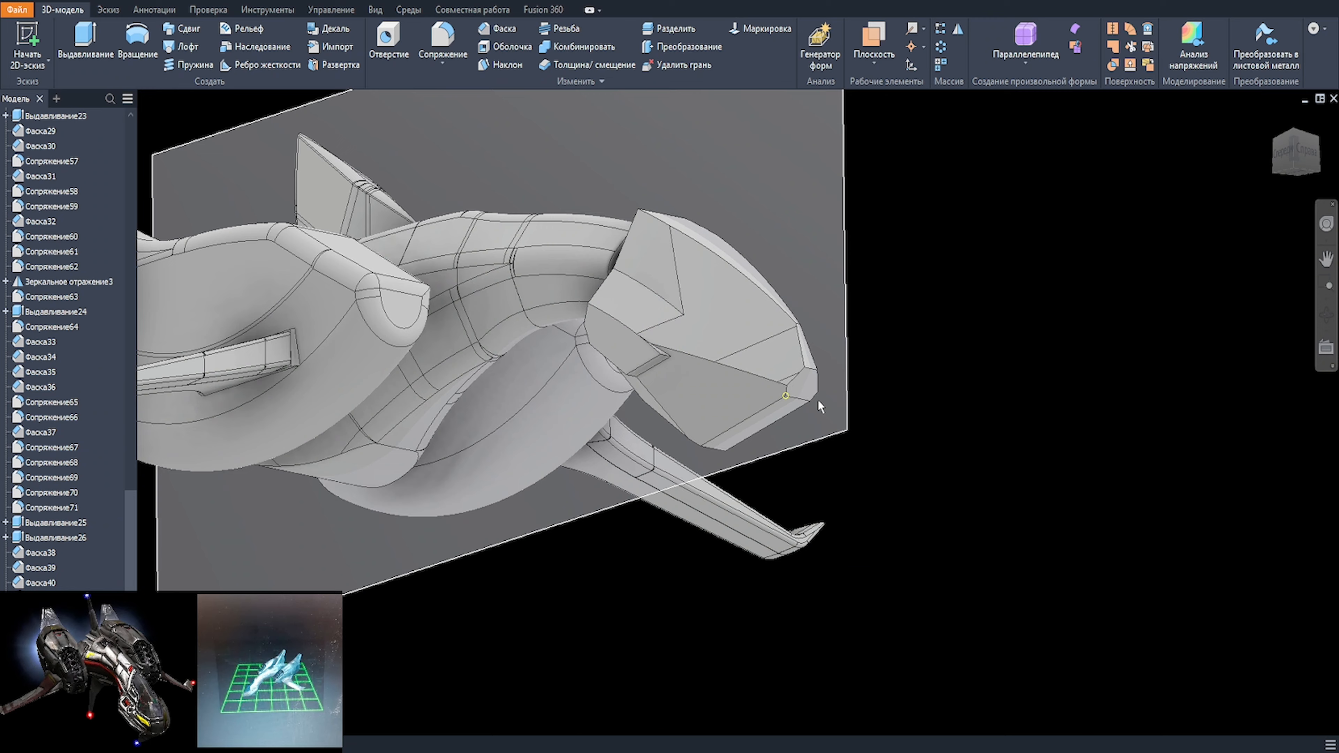
Step: Chamfer the outer vertical step edges of both thickened side pads with an equal distance of 5 mm
middle_click_drag(818, 400, 731, 402, "shift")
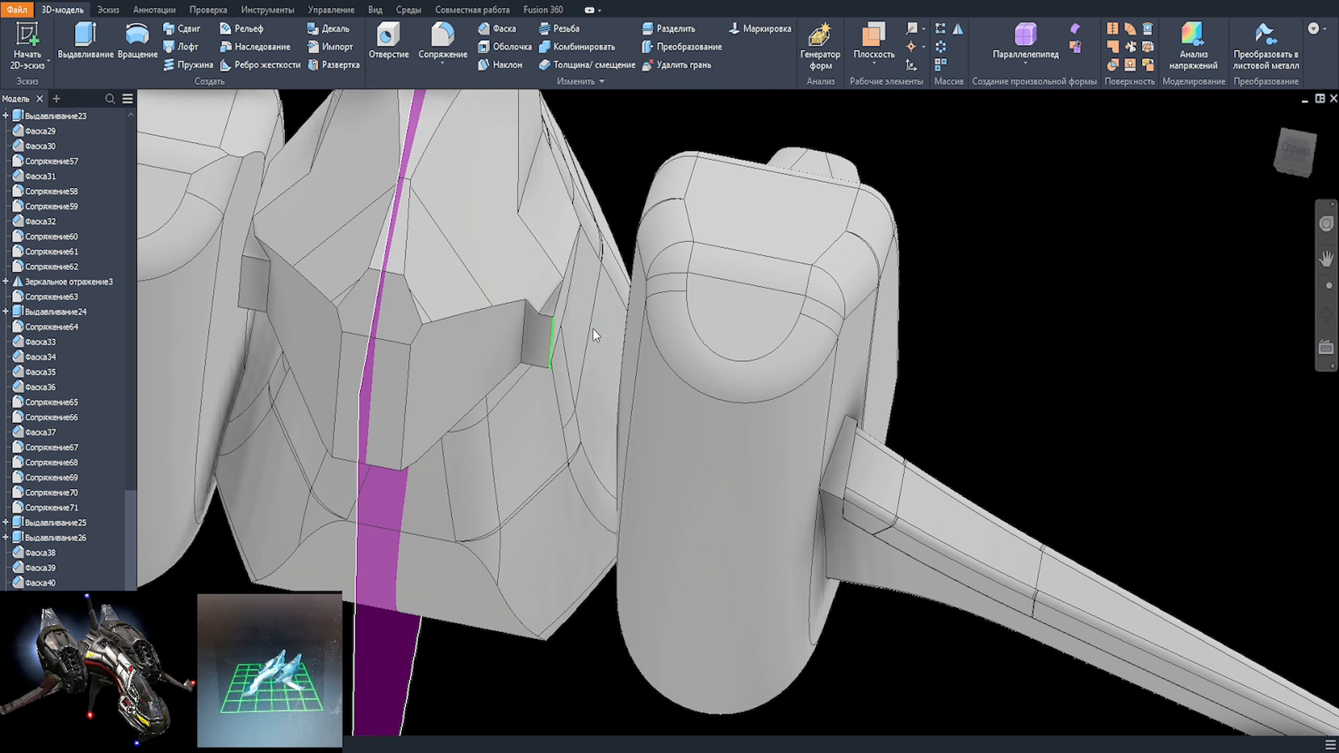
key("ctrl+shift+k")
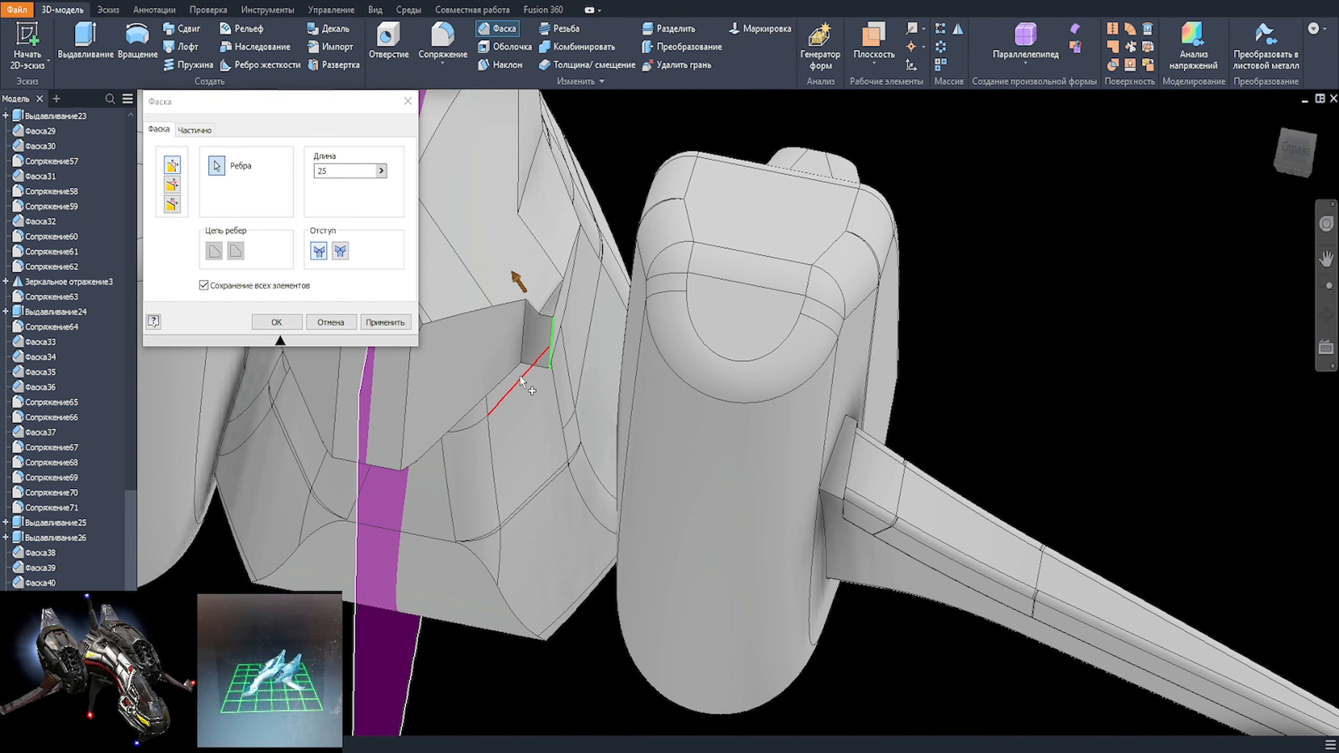
scroll(732, 383, "up", 2)
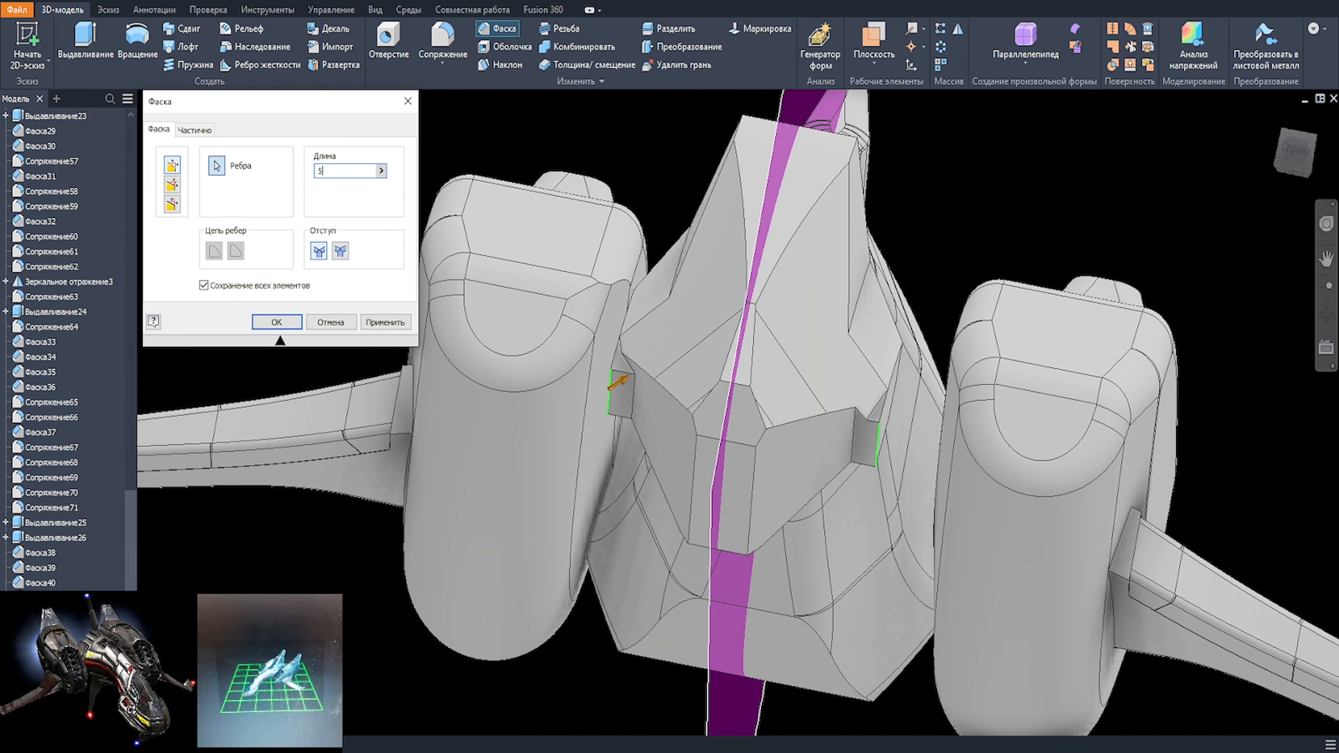
type("5")
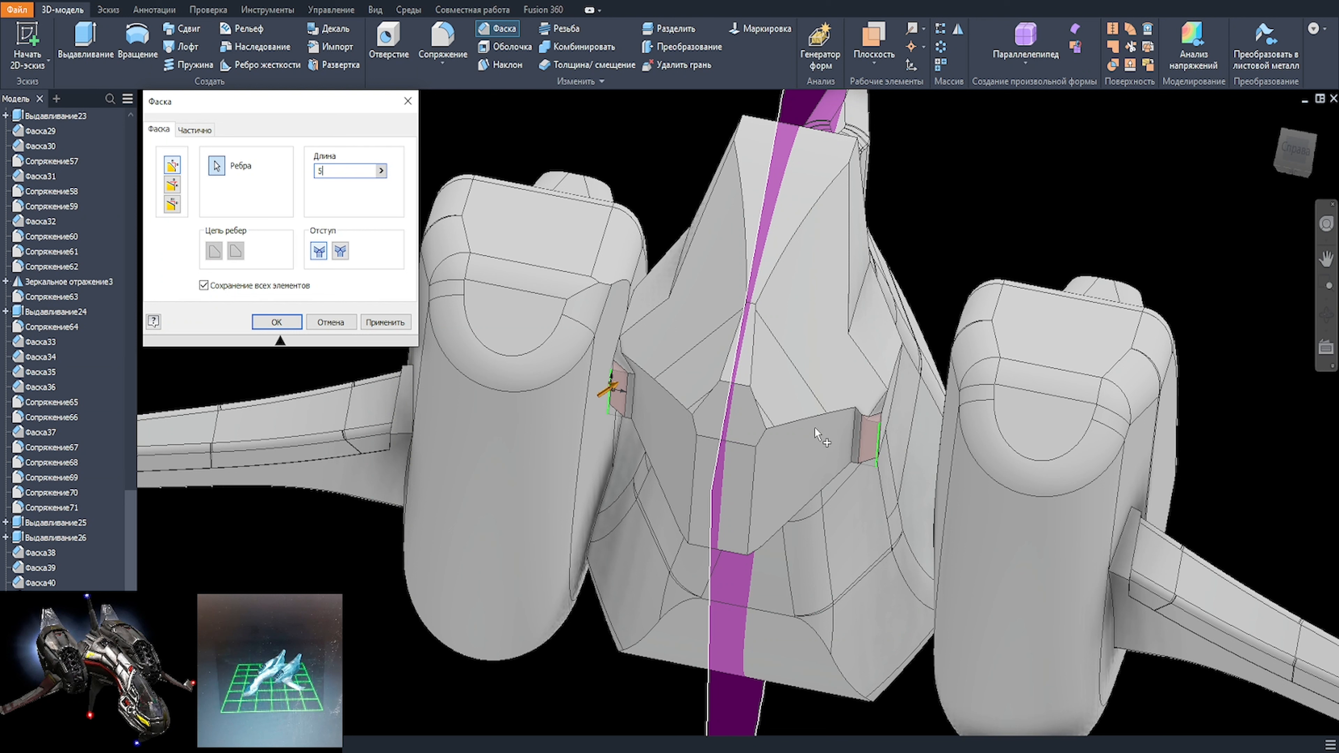
middle_click_drag(667, 473, 676, 475, "shift")
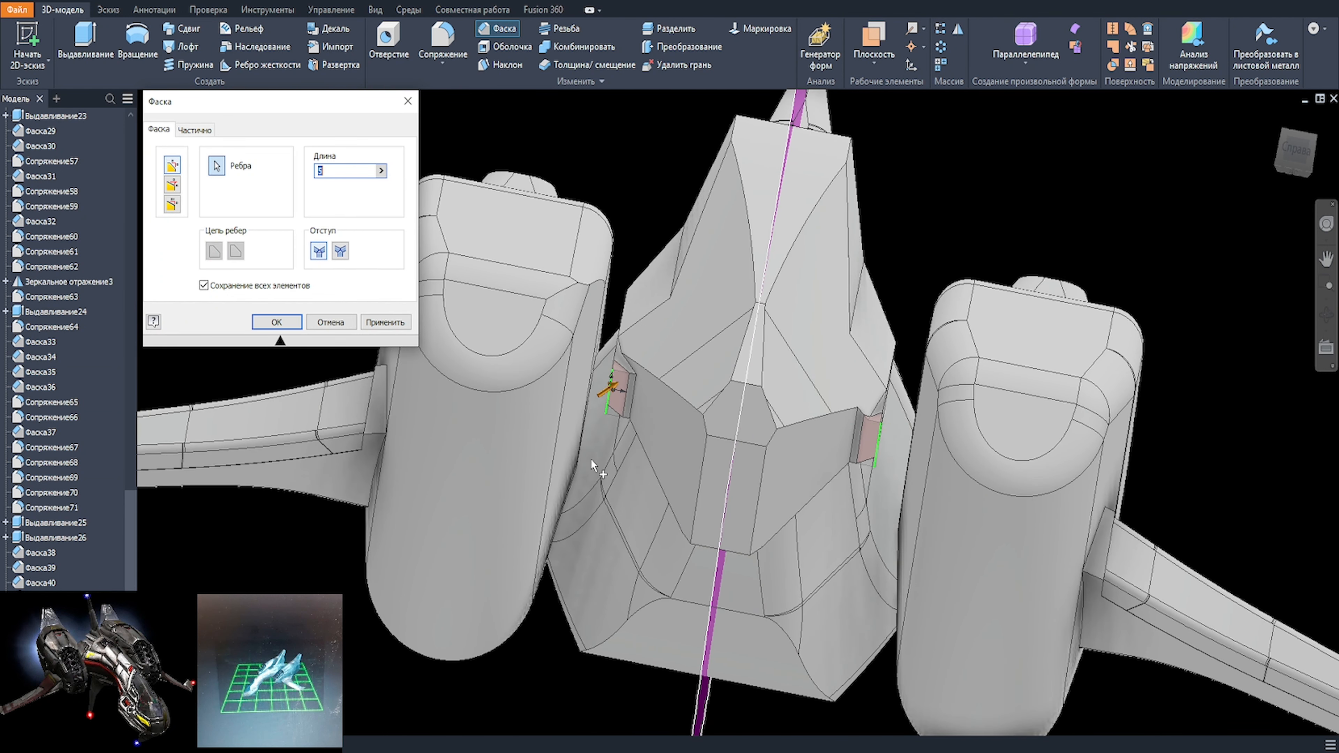
key("Return")
Step: Chamfer the edge between the nose's lower side face and the pad step with two lengths, 20 by 7 mm
mouse_move(744, 460)
middle_mouse_down("shift")
mouse_move(770, 524)
mouse_move(745, 477)
middle_mouse_up("shift")
left_click(716, 468)
left_click(750, 461)
left_click(171, 204)
left_click(714, 463)
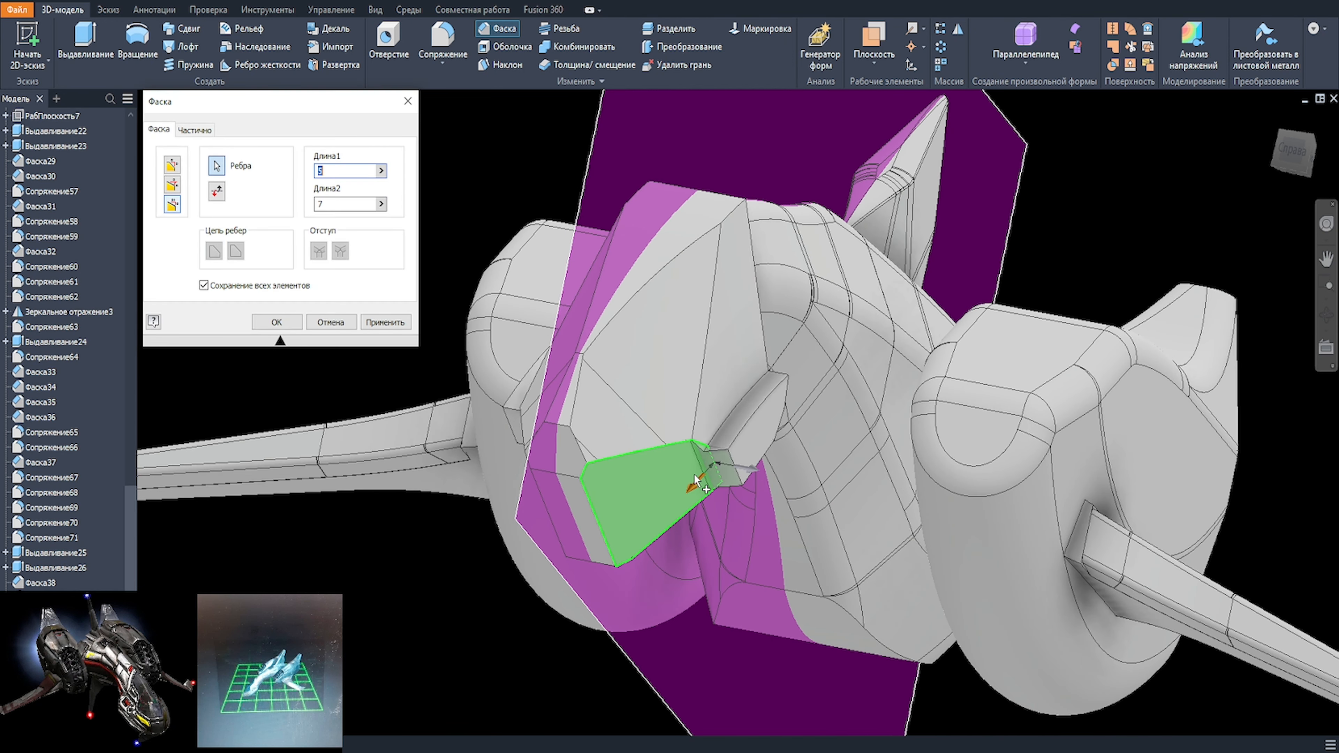
middle_click_drag(715, 464, 644, 500, "shift")
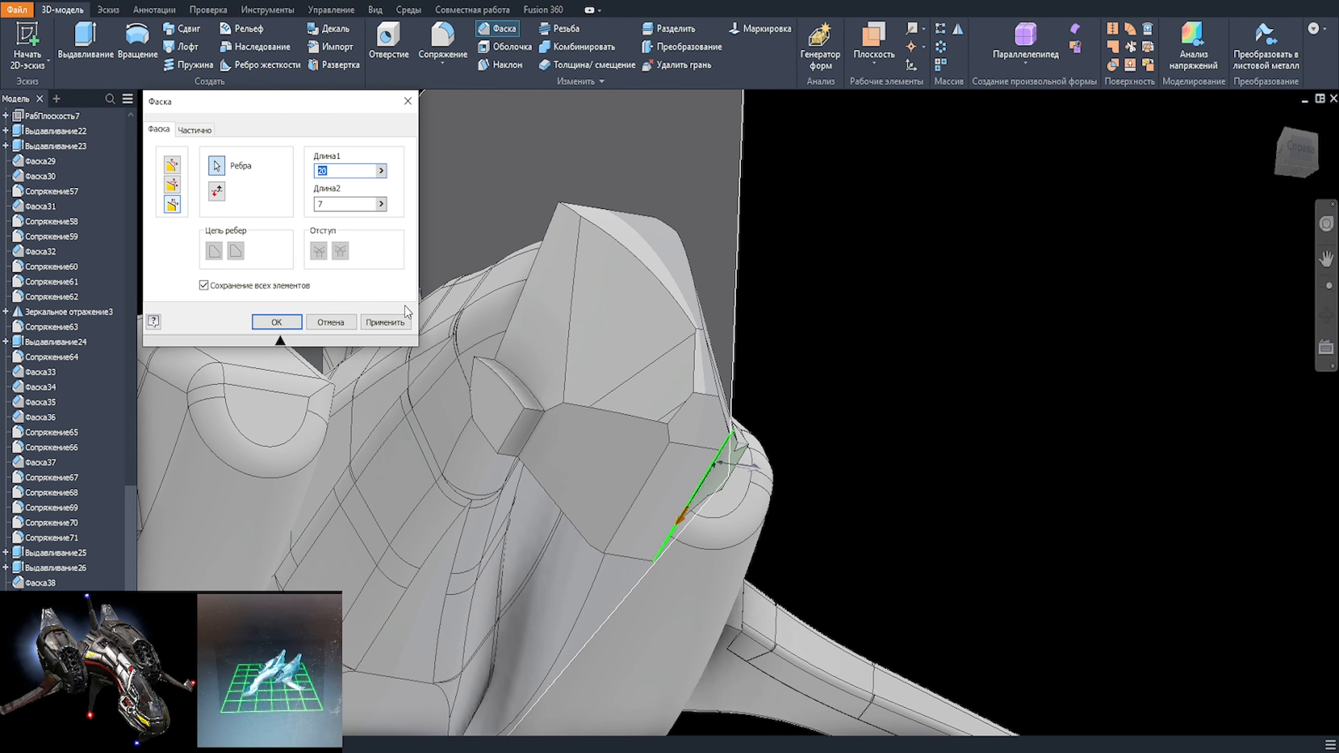
middle_click_drag(453, 338, 517, 322, "shift")
left_click(387, 325)
Step: Apply the same 20 by 7 mm chamfer to the matching lower step edge on the nose's opposite side
middle_click_drag(491, 449, 682, 355, "shift")
left_click(875, 345)
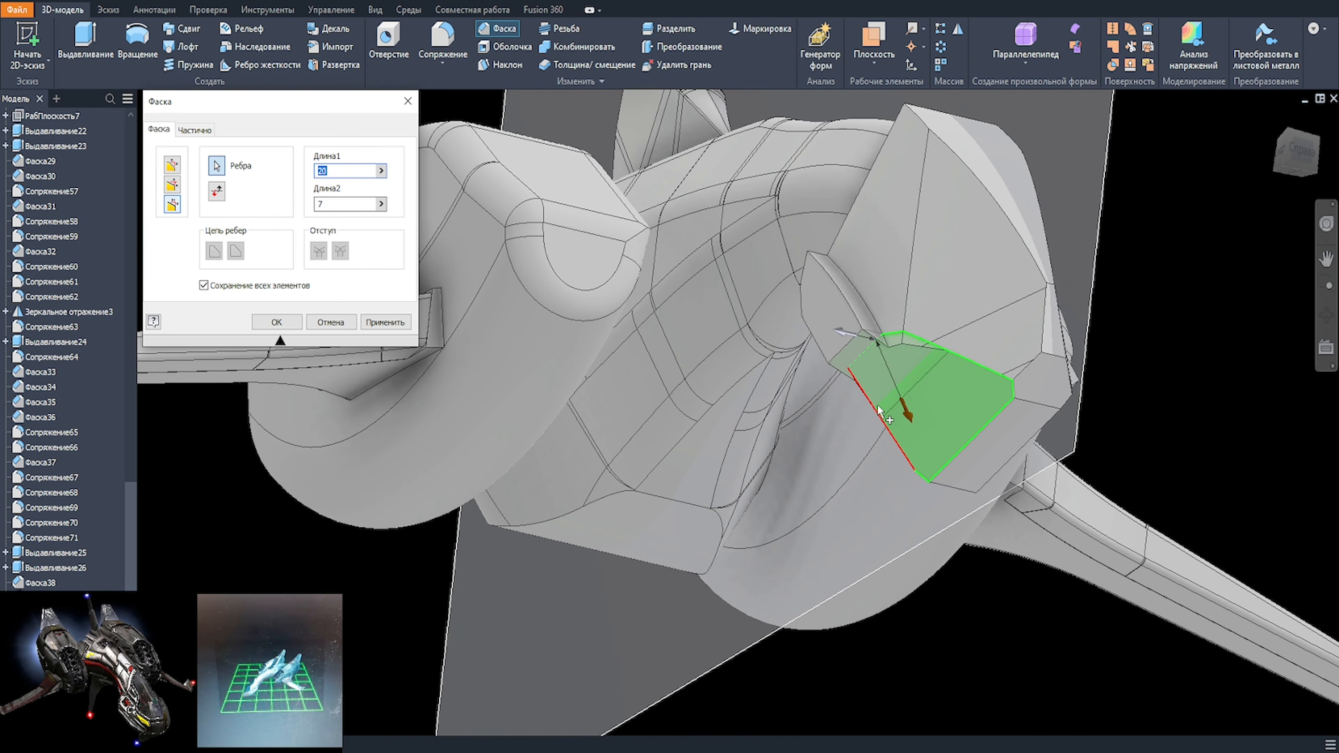
middle_click_drag(879, 407, 920, 443, "shift")
left_click(386, 323)
Step: Chamfer the outer edges of both thickened side pads 20 by 7 mm
left_click(694, 341)
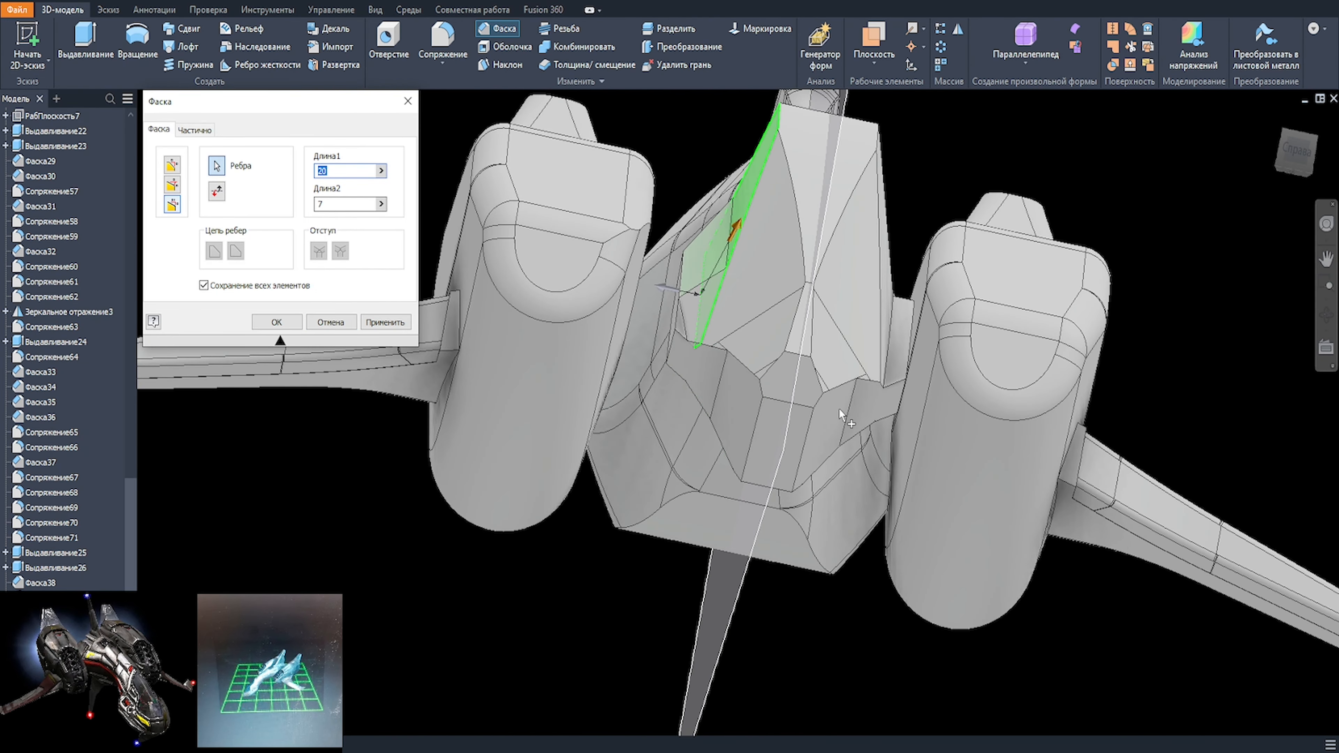
left_click(386, 322)
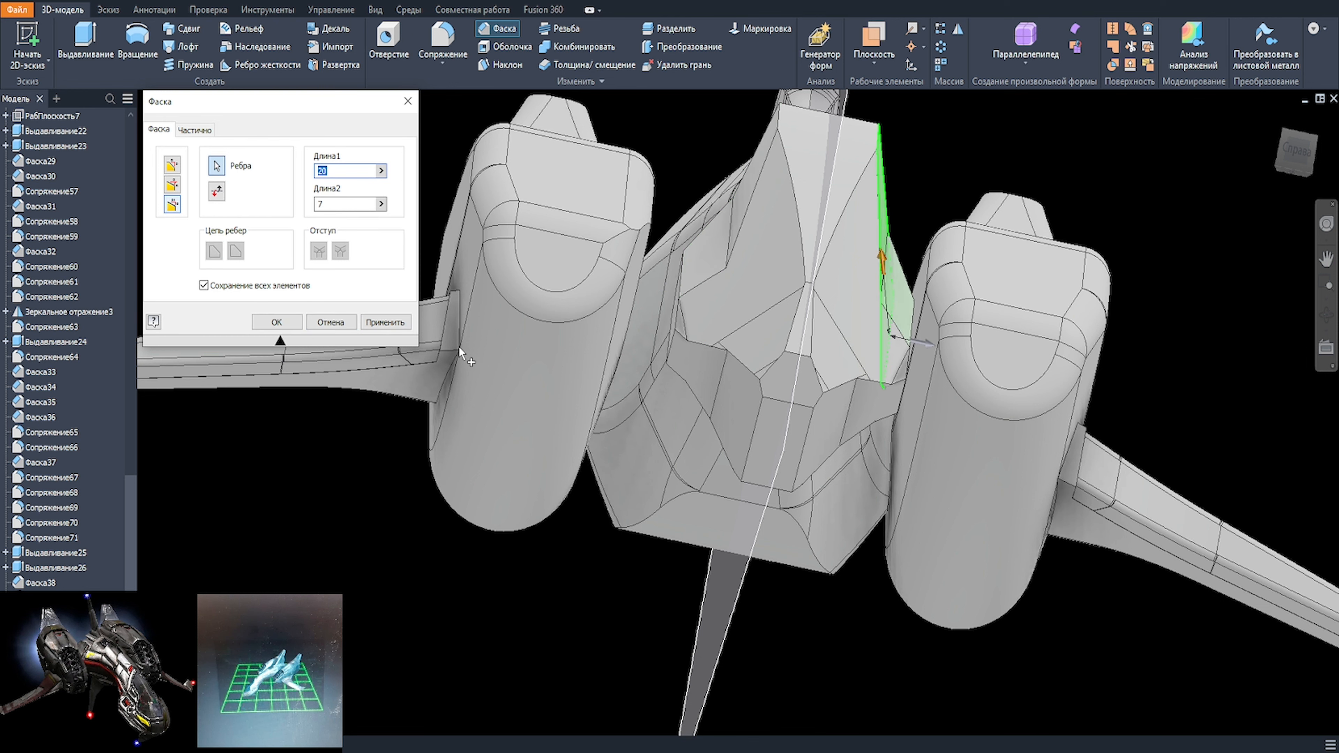
left_click(277, 323)
Step: Chamfer the rear corner edges of the side pads, where the nose meets the neck, 10 by 7 mm
mouse_move(1006, 491)
middle_mouse_down("shift")
mouse_move(823, 415)
mouse_move(782, 416)
mouse_move(783, 454)
mouse_move(952, 470)
mouse_move(619, 473)
mouse_move(606, 449)
middle_mouse_up("shift")
scroll(780, 414, "up", 3)
key("ctrl+shift+k")
left_click(741, 426)
type("10")
key("Return")
key("ctrl+shift+k")
left_click(844, 427)
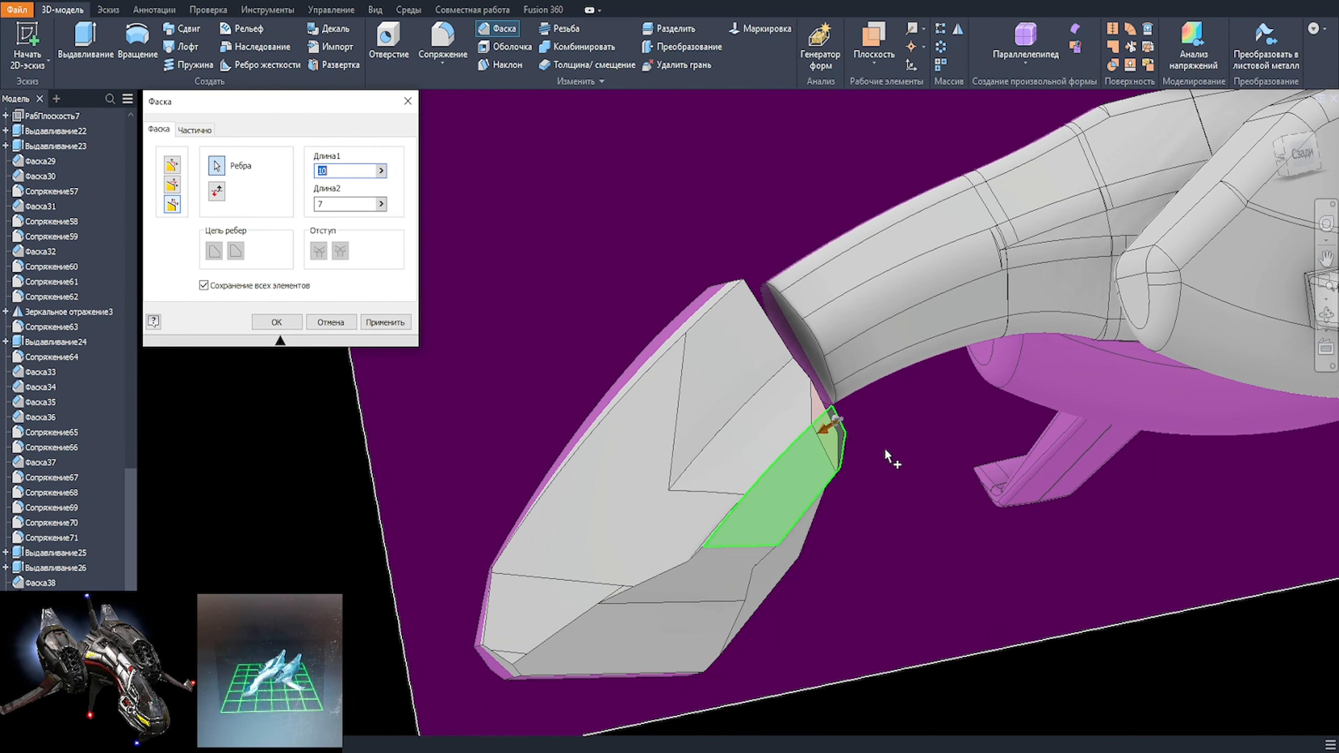
middle_click_drag(888, 455, 905, 520, "shift")
left_click(289, 324)
Step: Set up a 10 mm fillet on the nose's upper rear edges and the edges outlining the near side pad
key("f")
left_click(777, 436)
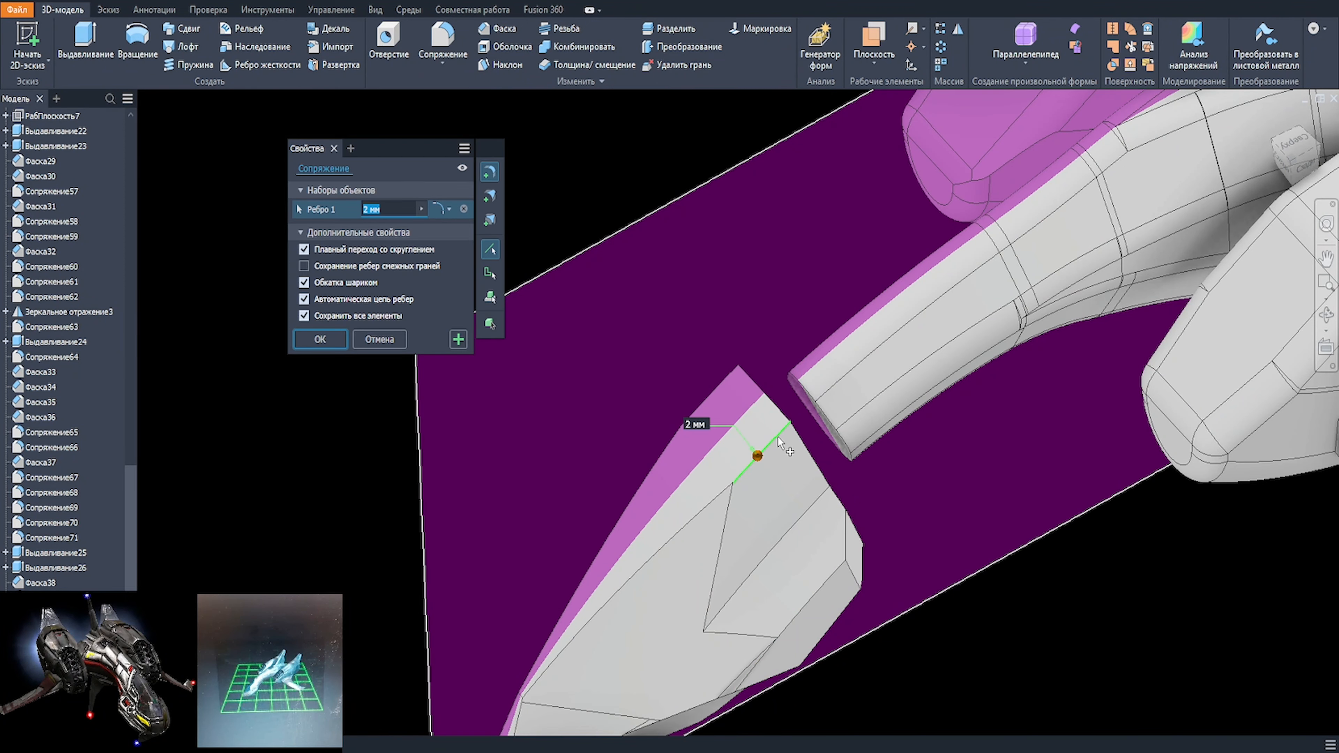
scroll(777, 437, "down", 3)
middle_click_drag(777, 437, 802, 452, "shift")
left_click(802, 454)
scroll(868, 534, "up", 3)
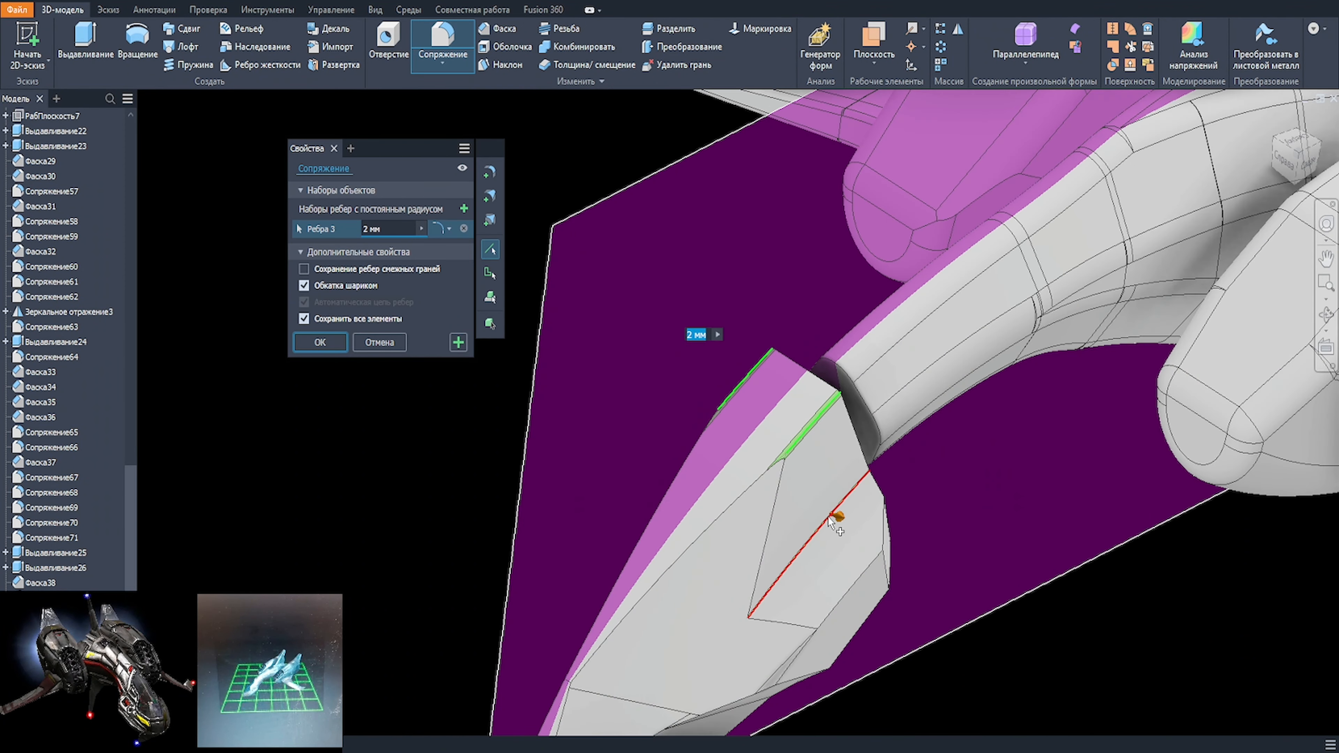
middle_click_drag(838, 516, 942, 572, "shift")
type("10")
left_click(876, 484)
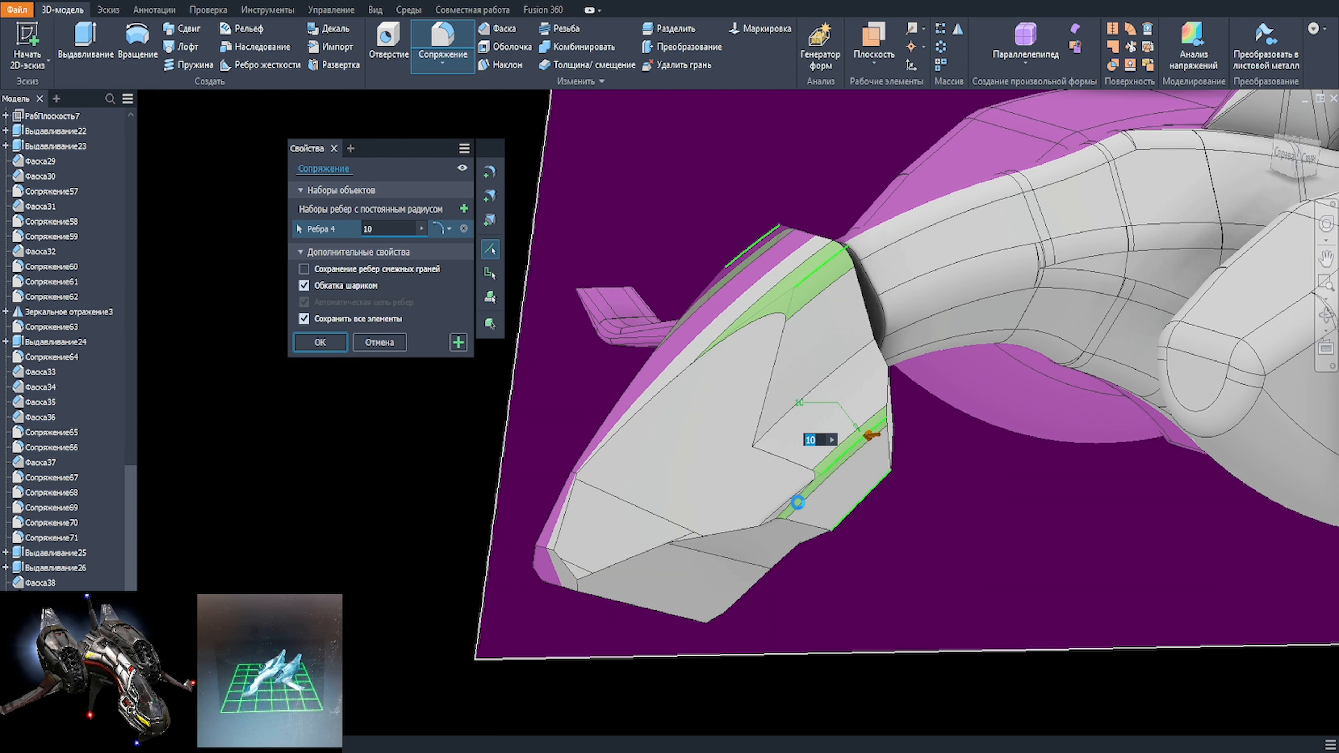
left_click(792, 459)
left_click(768, 392)
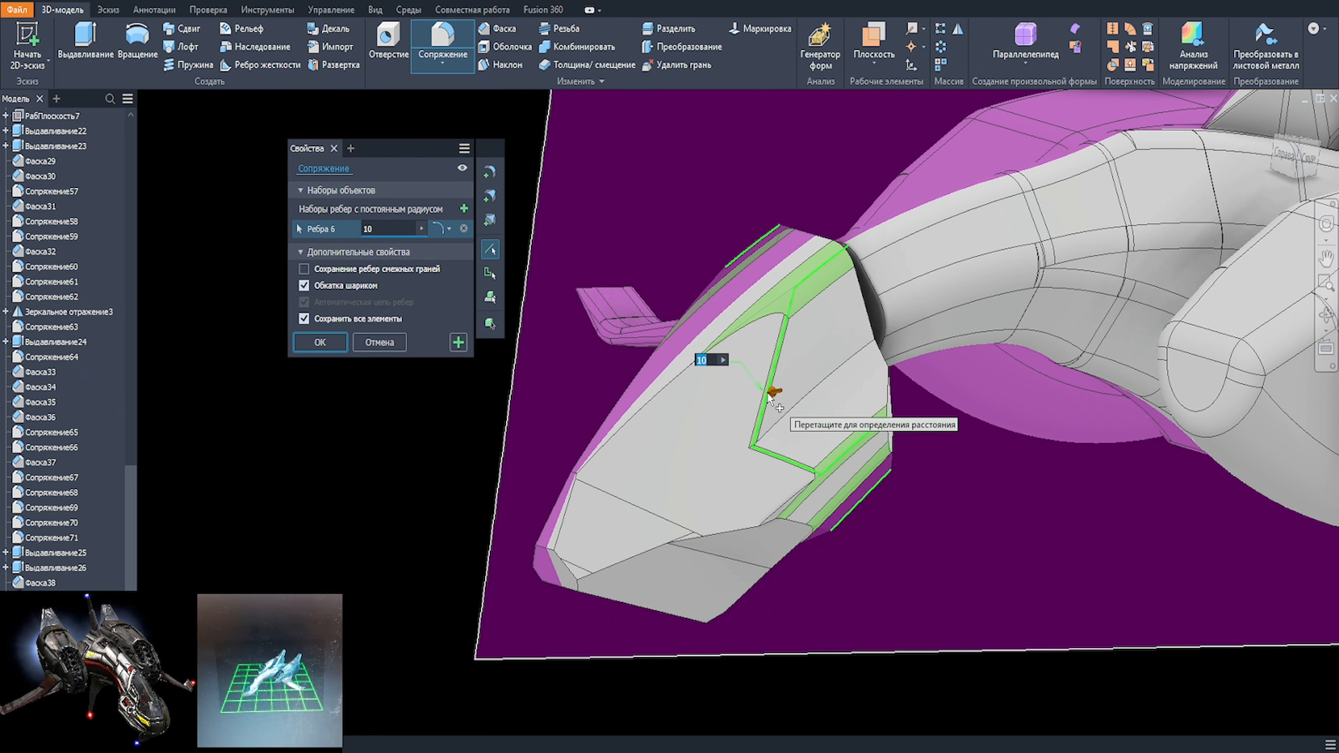
Step: Add the matching pad edges on the opposite side to the 10 mm fillet and apply it
middle_click_drag(768, 392, 567, 481, "shift")
left_click(628, 359)
left_click(620, 400)
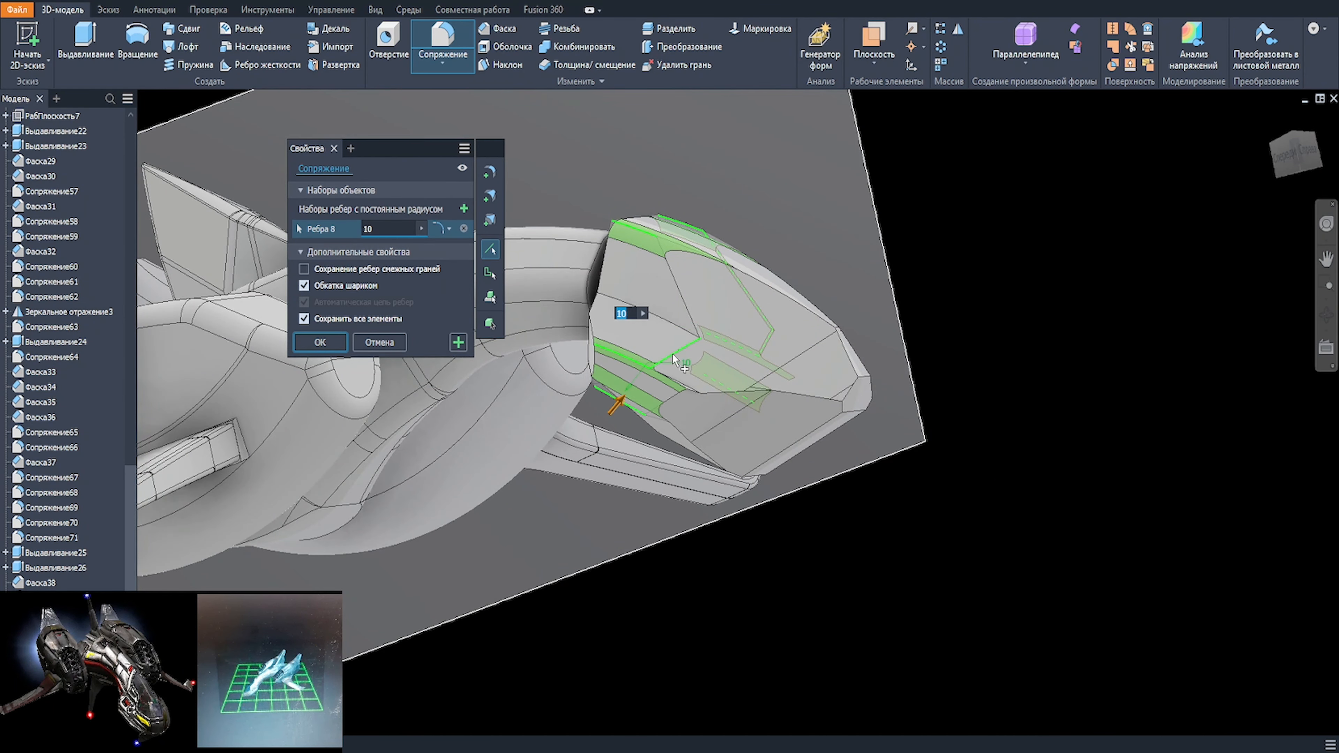
left_click(677, 355)
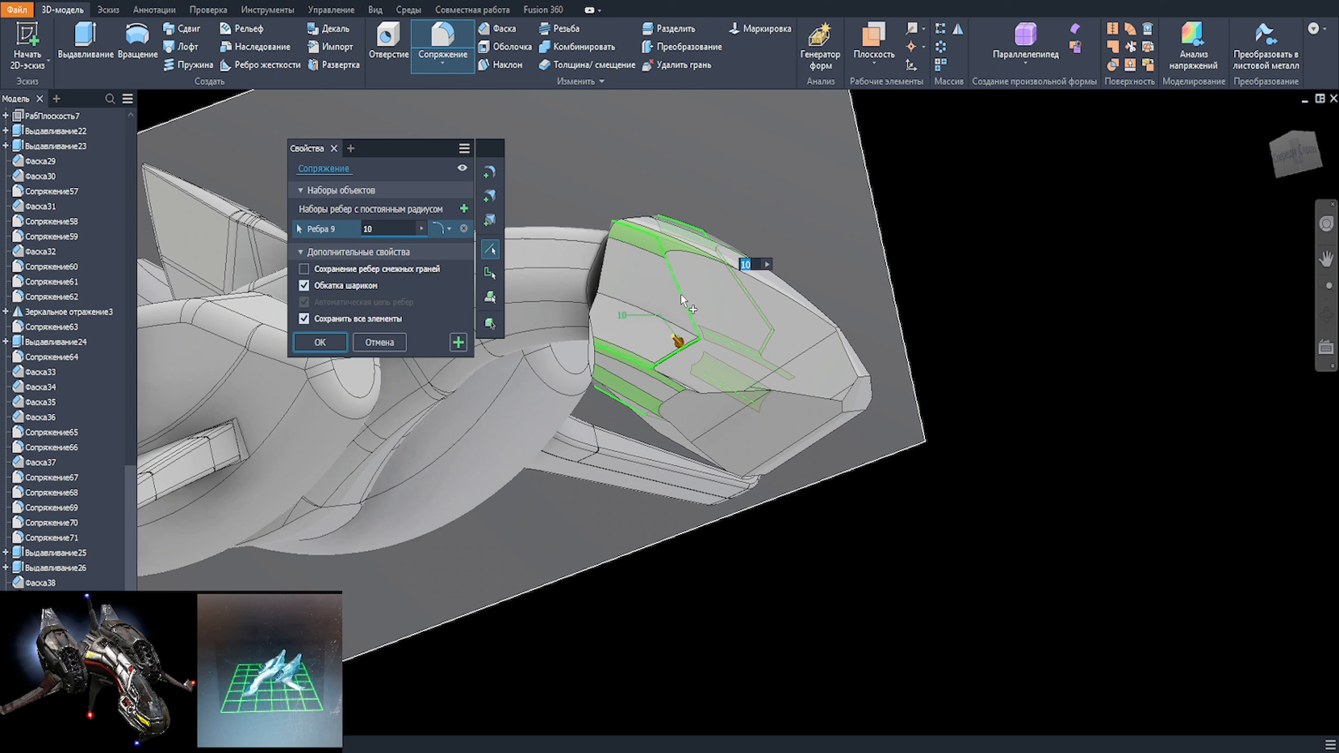
left_click(320, 341)
Step: Set up a 5 mm fillet along the lower edges where one side pad meets the nose's underside
scroll(720, 390, "up", 3)
left_click(723, 375)
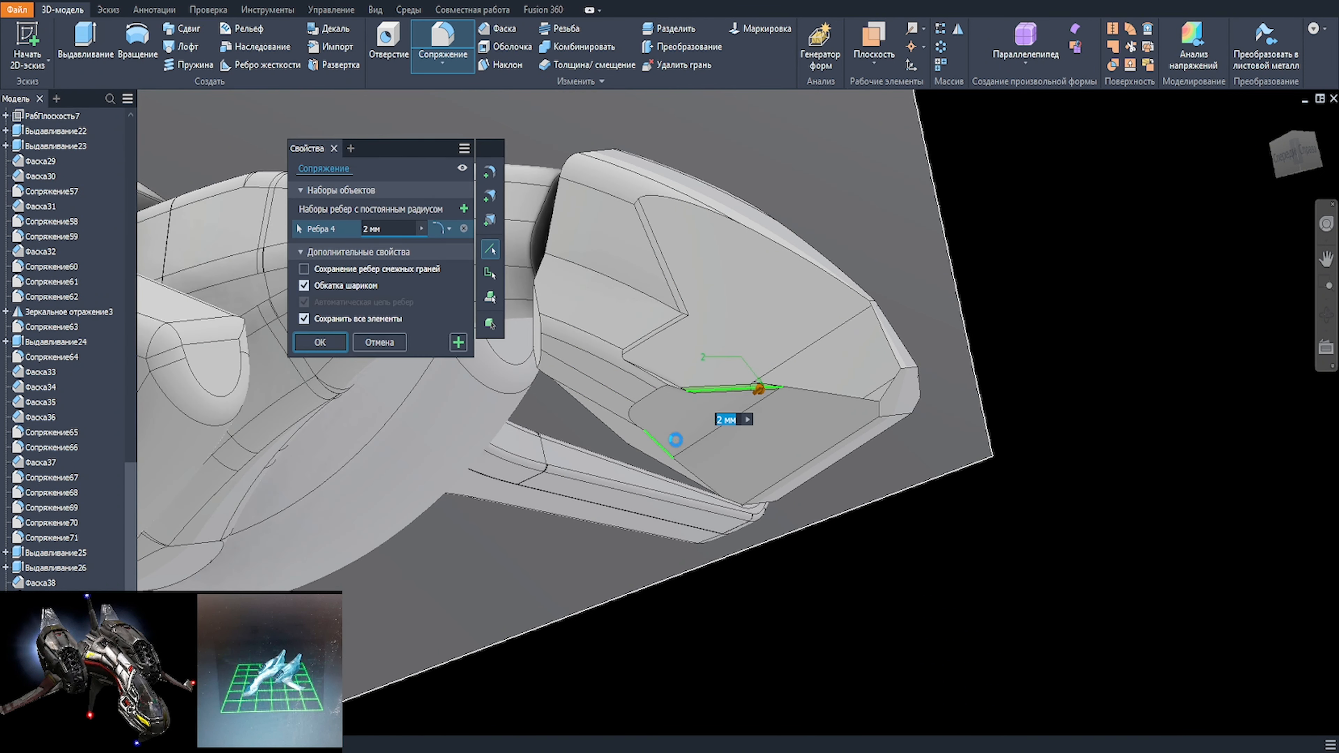
type("0")
scroll(786, 389, "up", 1)
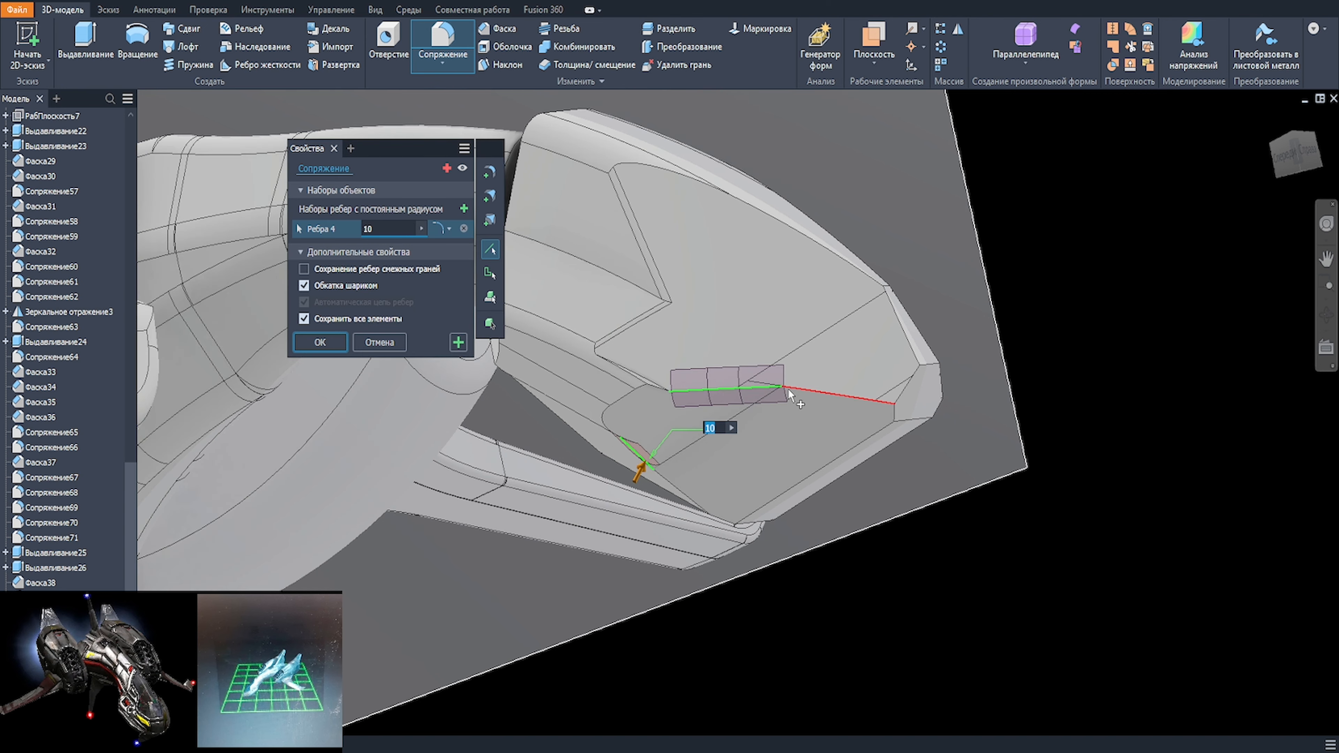
type("5")
scroll(789, 393, "up", 2)
left_click(571, 454)
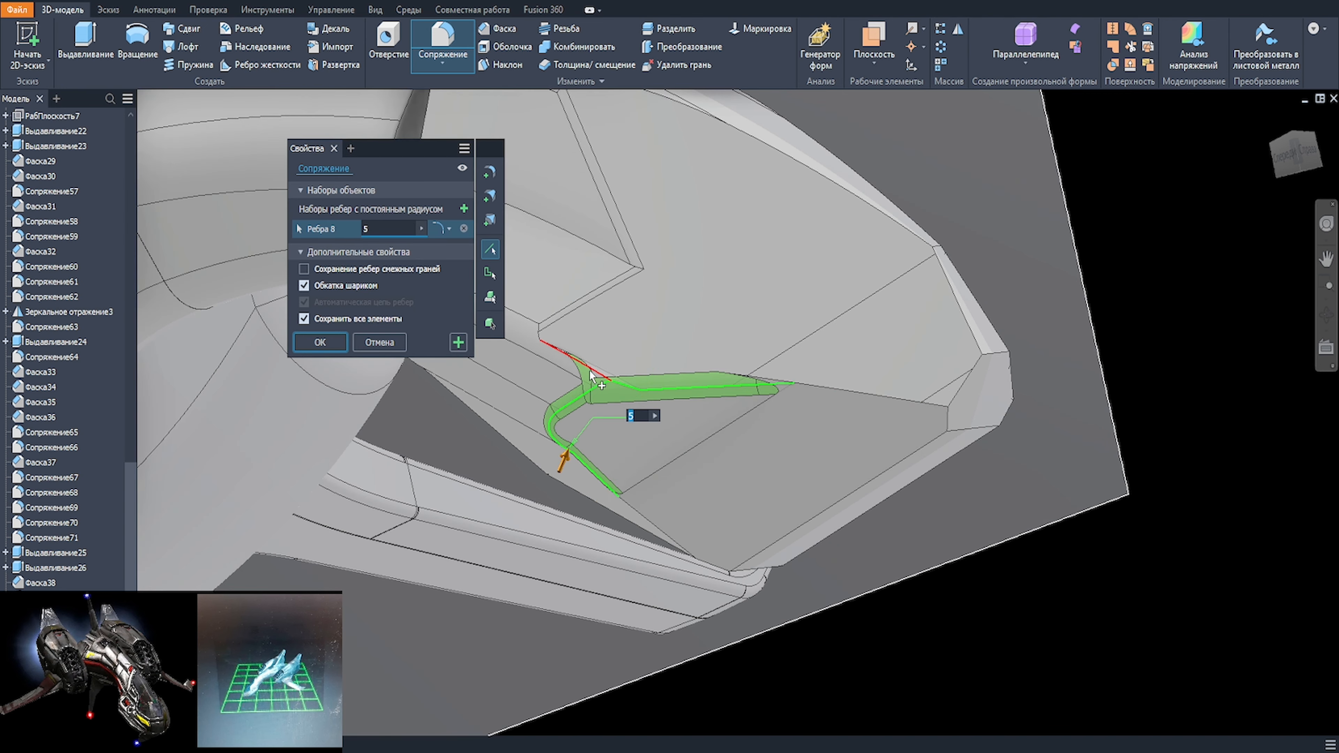
Step: Add the matching lower pad edges on the nose's opposite side to the 5 mm fillet and apply it
scroll(682, 441, "down", 2)
middle_click_drag(682, 442, 459, 433, "shift")
left_click(862, 358)
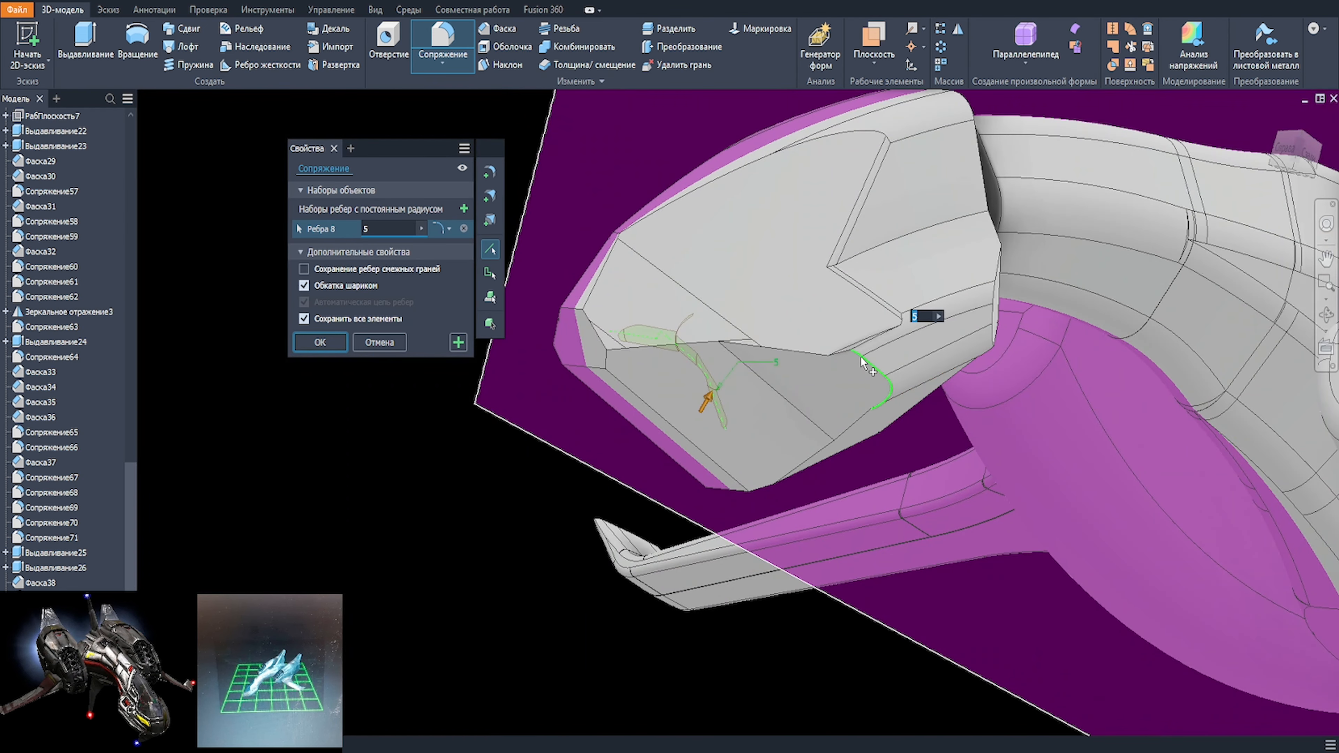
left_click(862, 358)
scroll(811, 360, "down", 2)
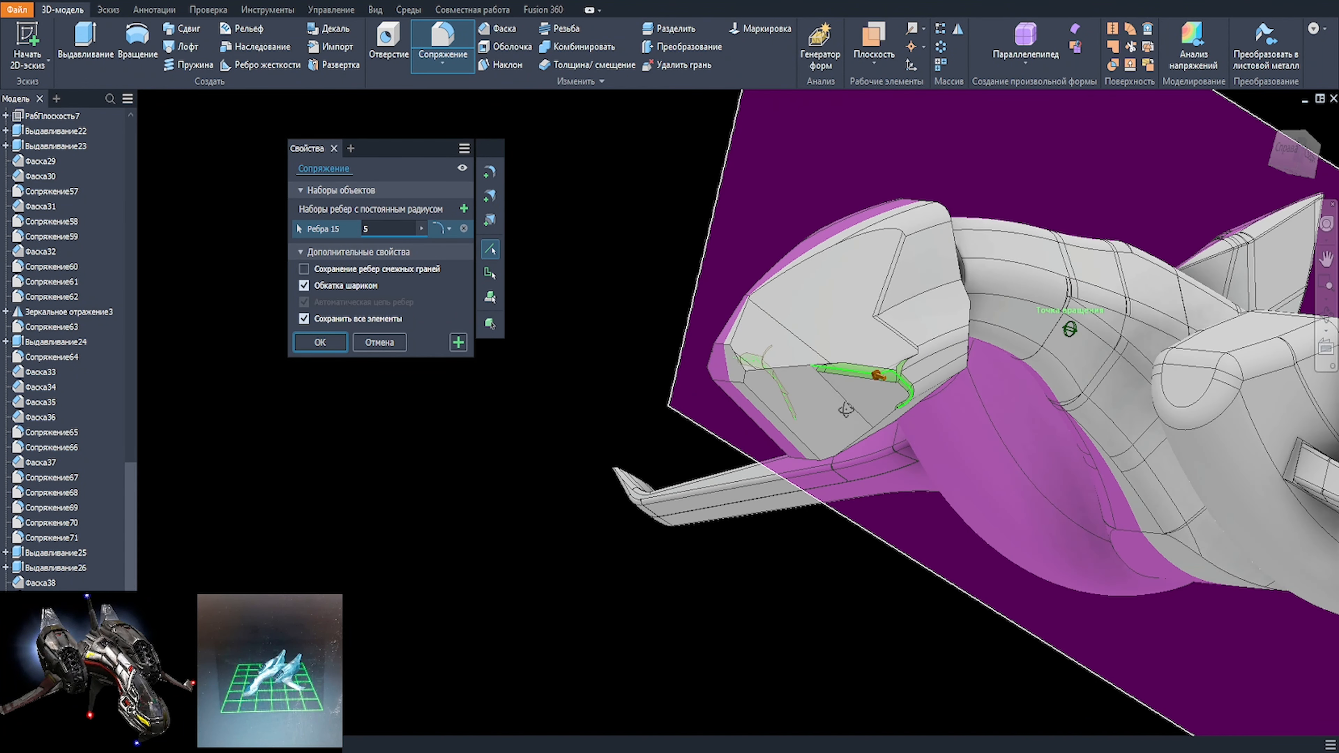
middle_click_drag(811, 361, 700, 410, "shift")
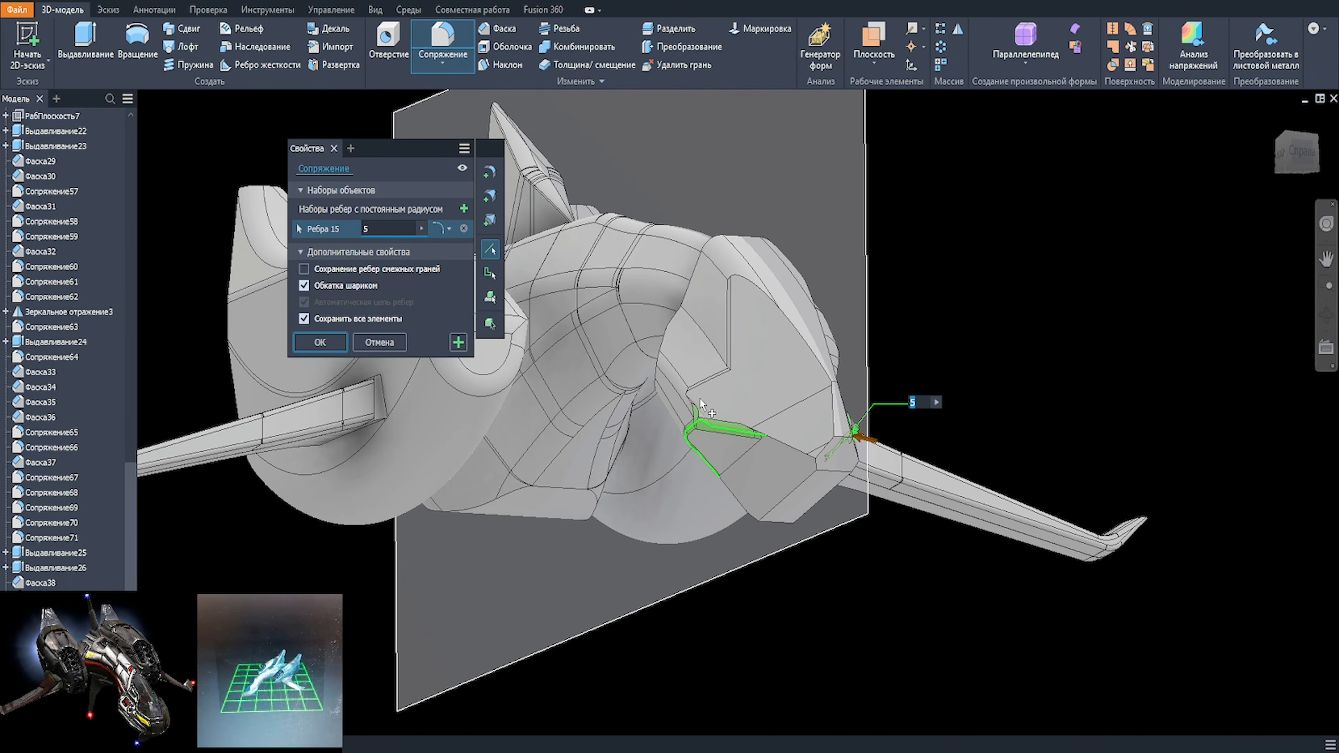
scroll(700, 398, "up", 3)
key("Return")
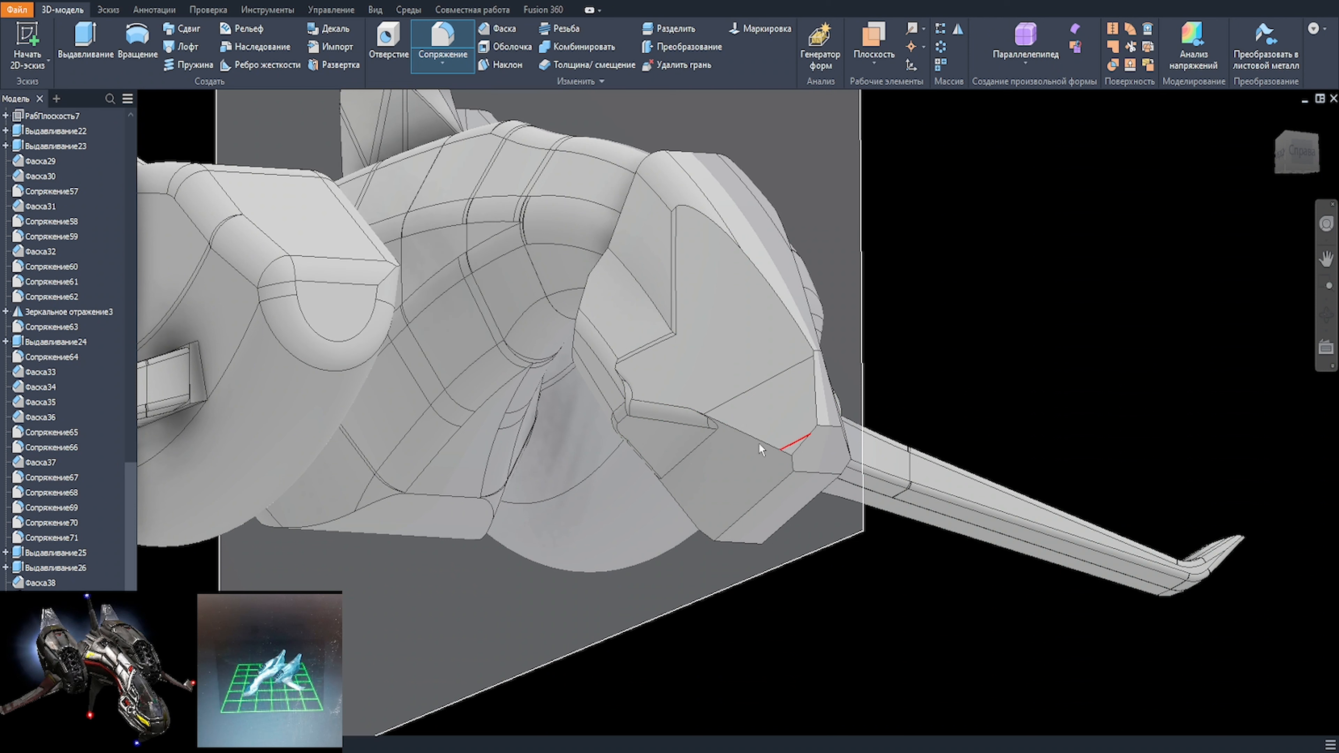
Step: Select the edges around the small facet at the nose tip for a fillet and try a 10 mm radius
left_click(839, 426)
key("f")
middle_click_drag(850, 419, 796, 422, "shift")
scroll(793, 422, "up", 2)
left_click(760, 419)
left_click(708, 421)
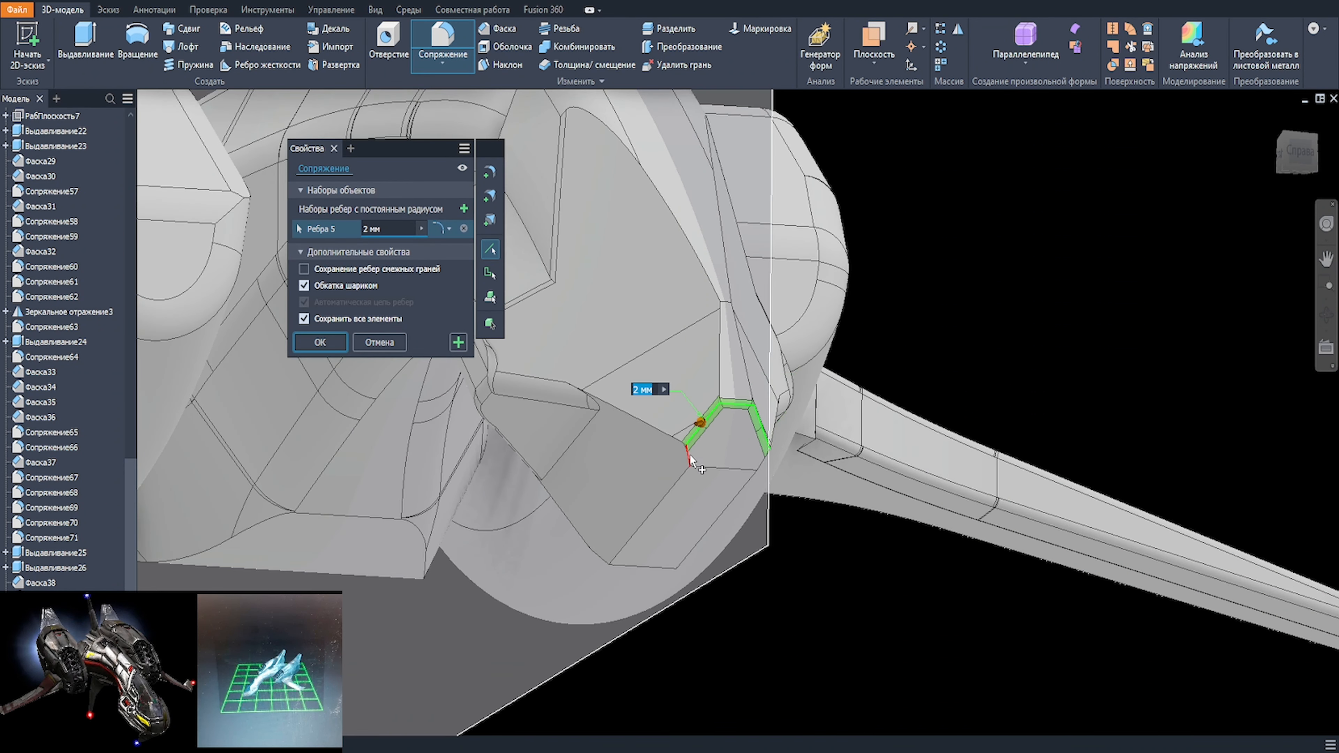
left_click(690, 460)
type("10")
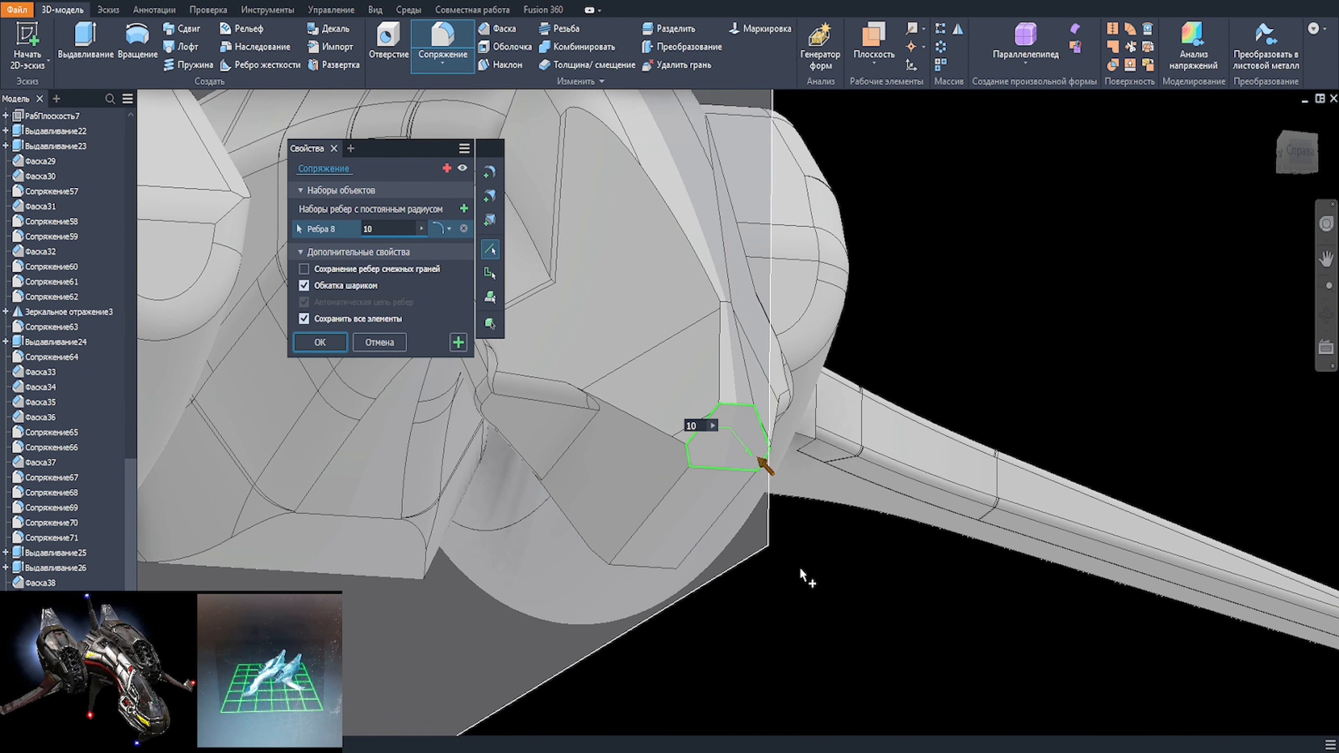
Step: Set the fillet radius around the nose tip's facet to 6 mm and apply it
key("BackSpace")
key("BackSpace")
type("8")
key("BackSpace")
type("7")
key("BackSpace")
type("6")
left_click(721, 359)
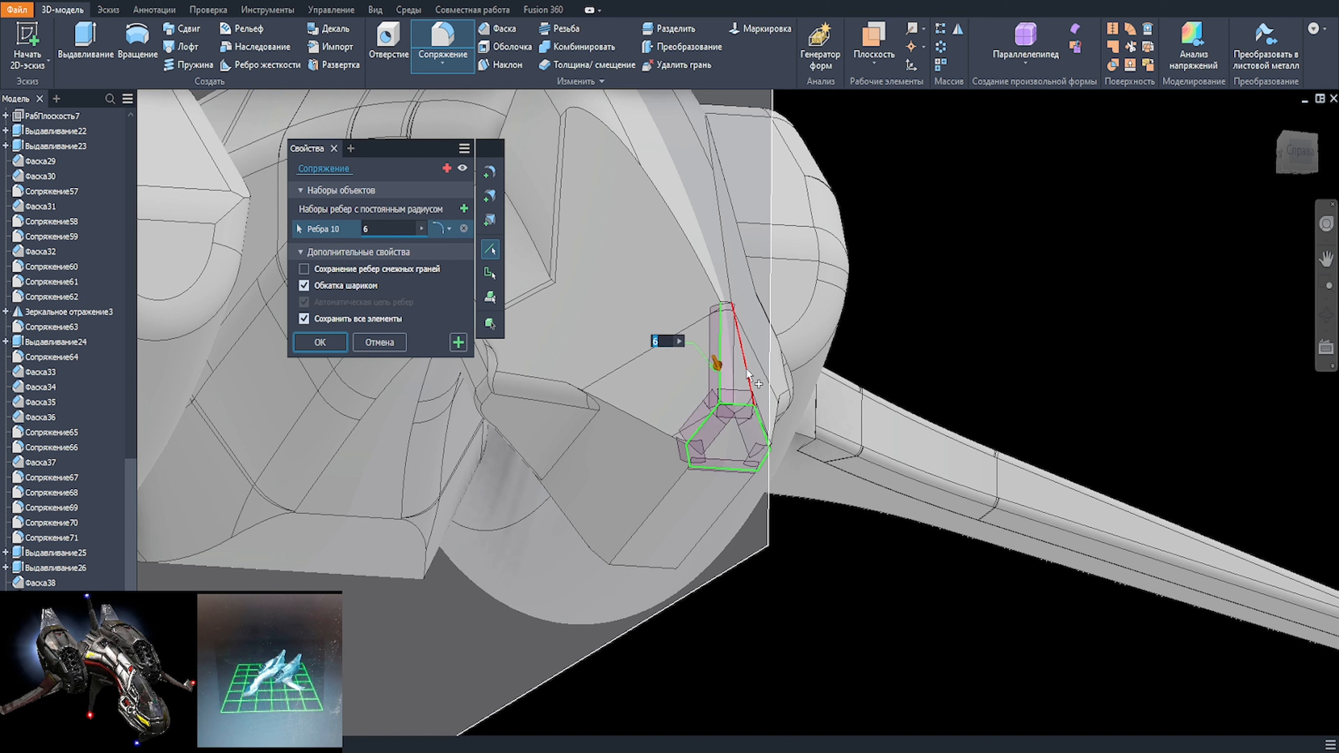
left_click(741, 369, "ctrl")
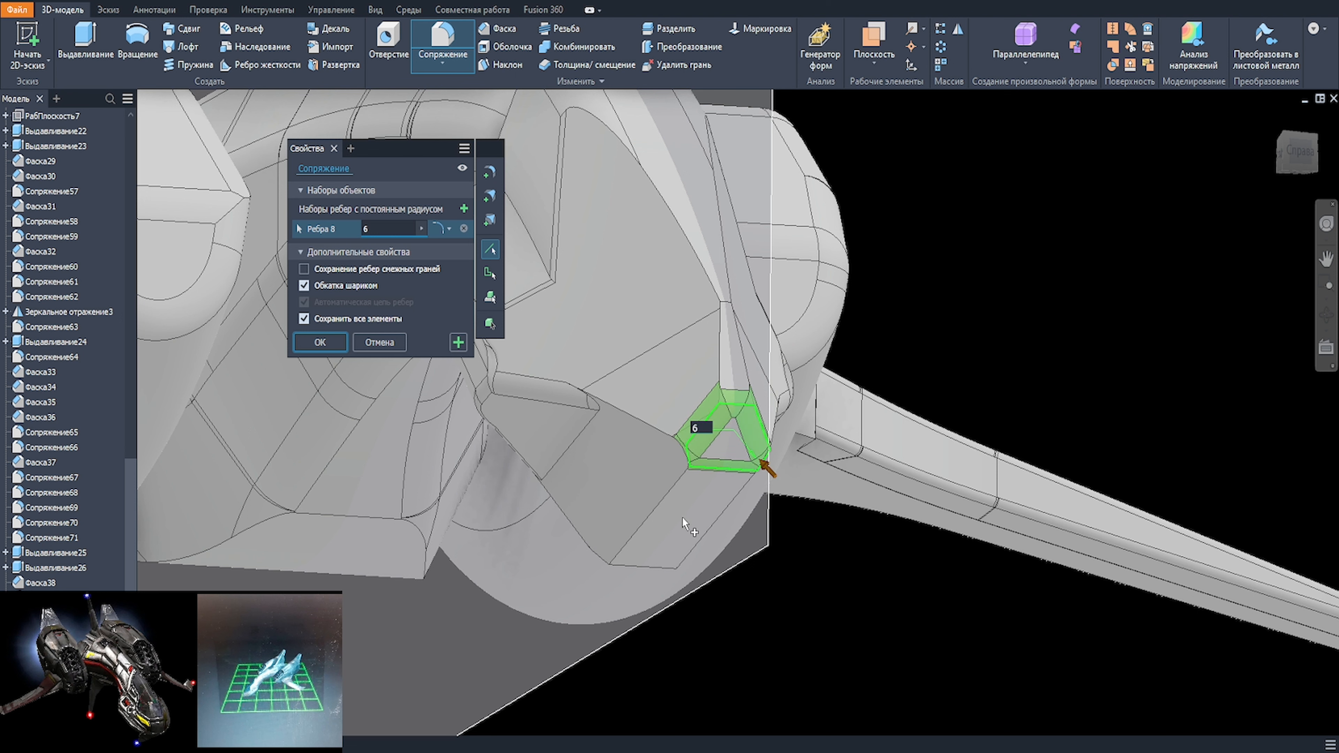
key("Return")
Step: Set up a 1 mm fillet on the long edges running below the nose tip and back towards both side pads
left_click(675, 485)
left_click(713, 459)
left_click(684, 448)
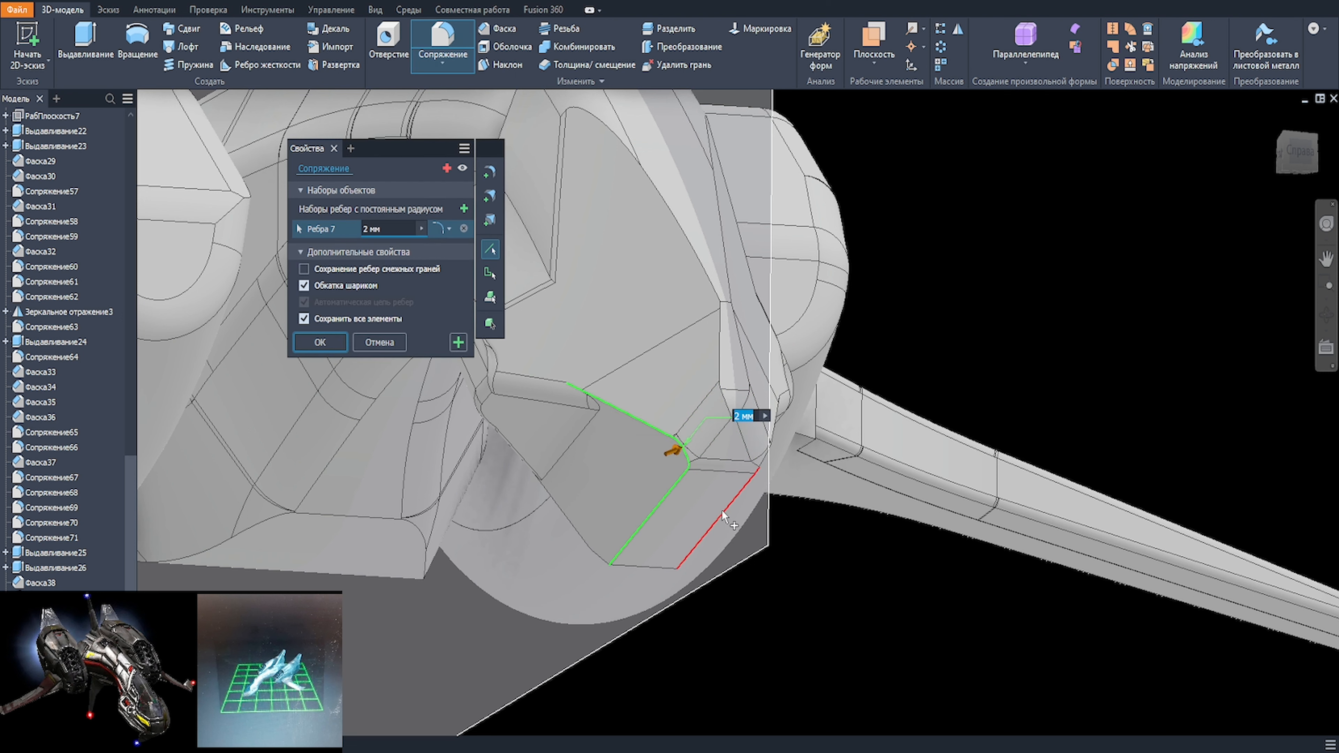
left_click(723, 510)
left_click(765, 465)
middle_click_drag(786, 527, 875, 567, "shift")
scroll(686, 496, "up", 2)
type("1")
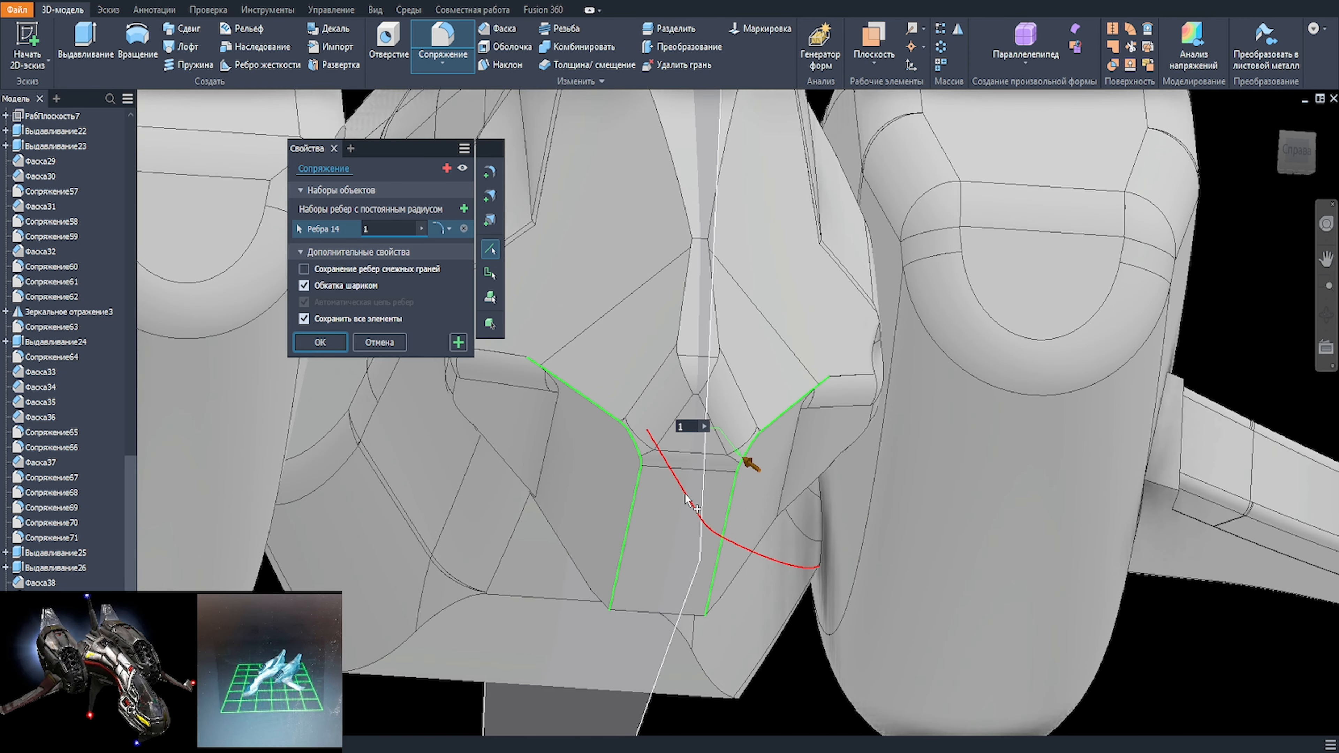
Step: Remove the side pad edges from the fillet, keep the two long edges below the nose tip and try a 10 mm radius
scroll(686, 494, "up", 1)
left_click(747, 469, "ctrl")
left_click(755, 446, "ctrl")
scroll(599, 524, "down", 2)
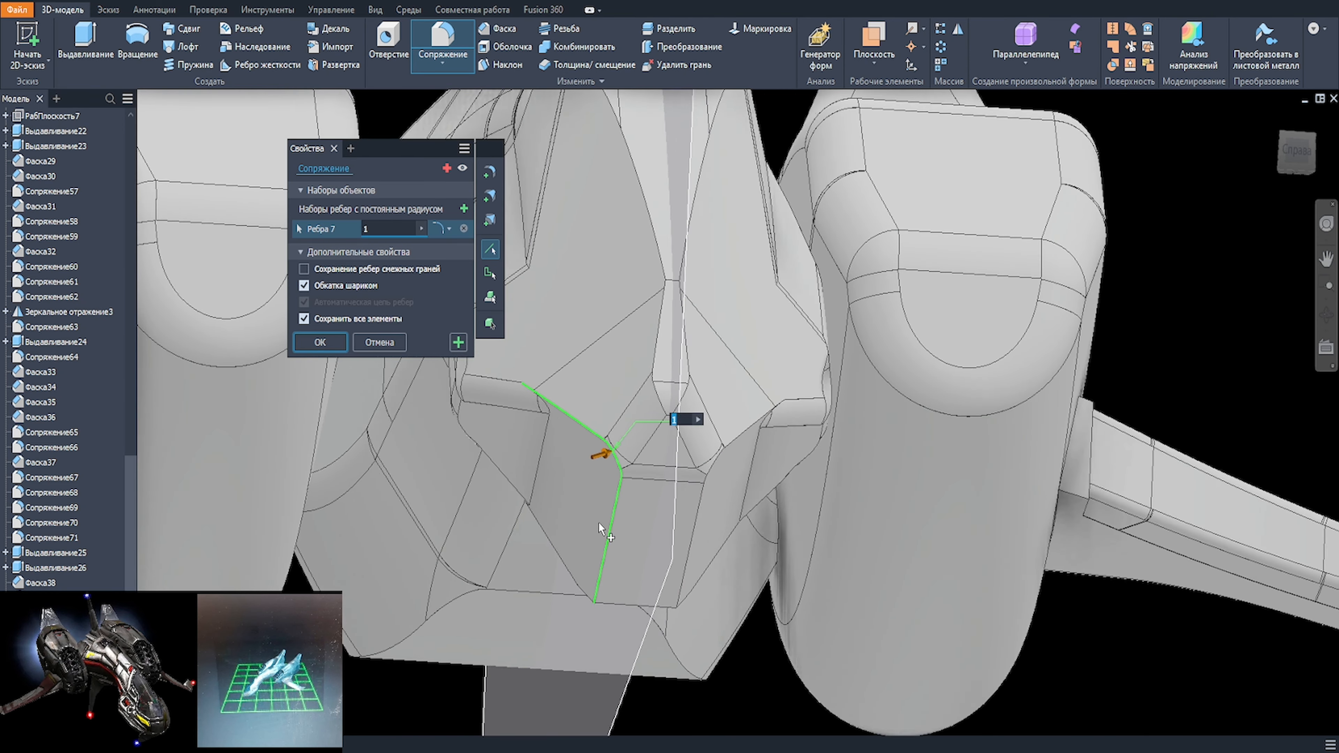
left_click(810, 366, "ctrl")
middle_click_drag(601, 529, 664, 448, "shift")
scroll(664, 448, "up", 2)
left_click(741, 452)
type("10")
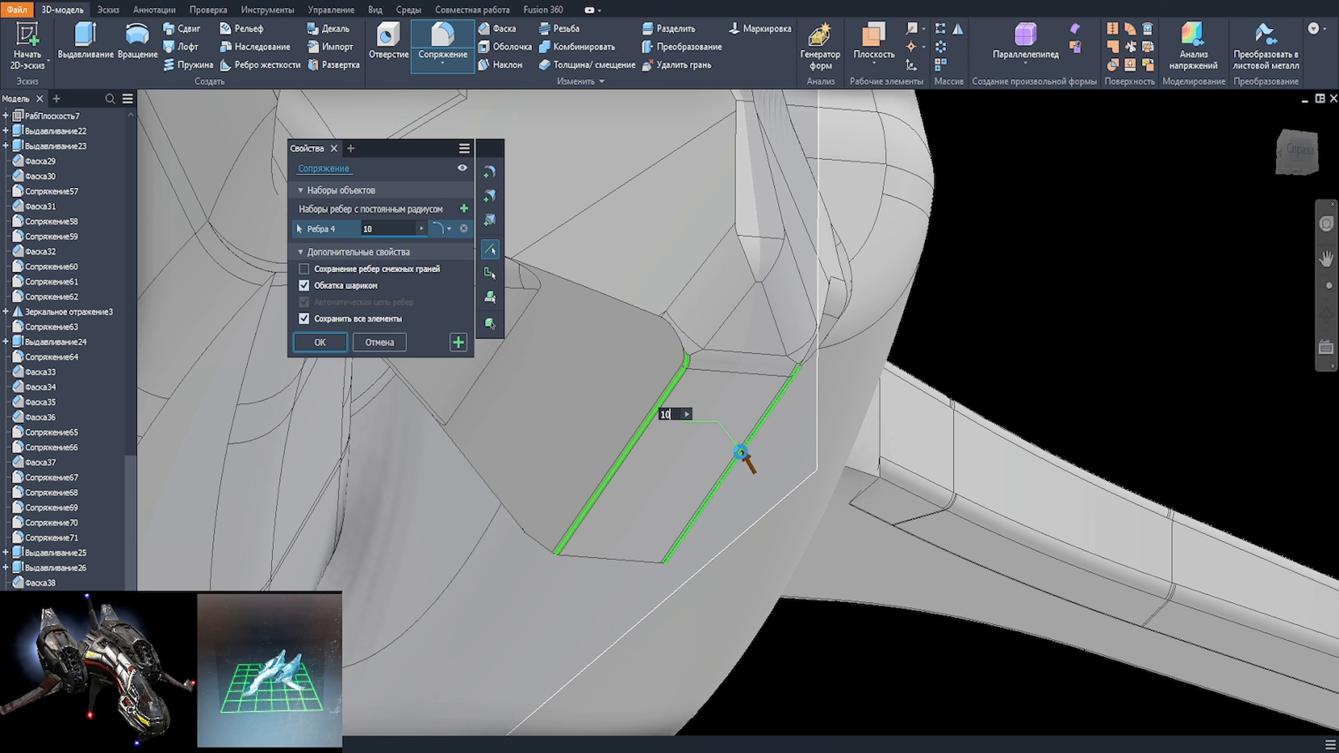
Step: Try a 7 mm radius on the long edges below the nose tip and settle on 6 mm
key("BackSpace")
key("BackSpace")
type("7")
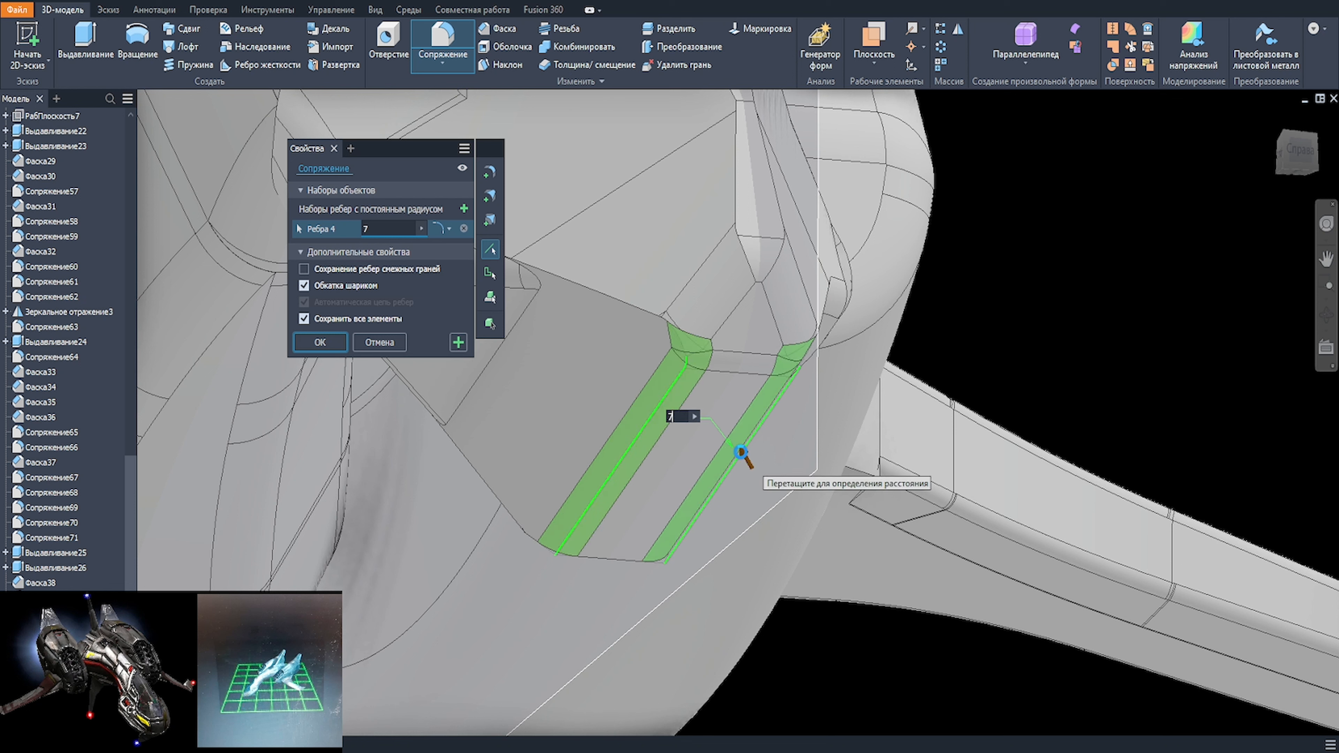
key("BackSpace")
type("6.5")
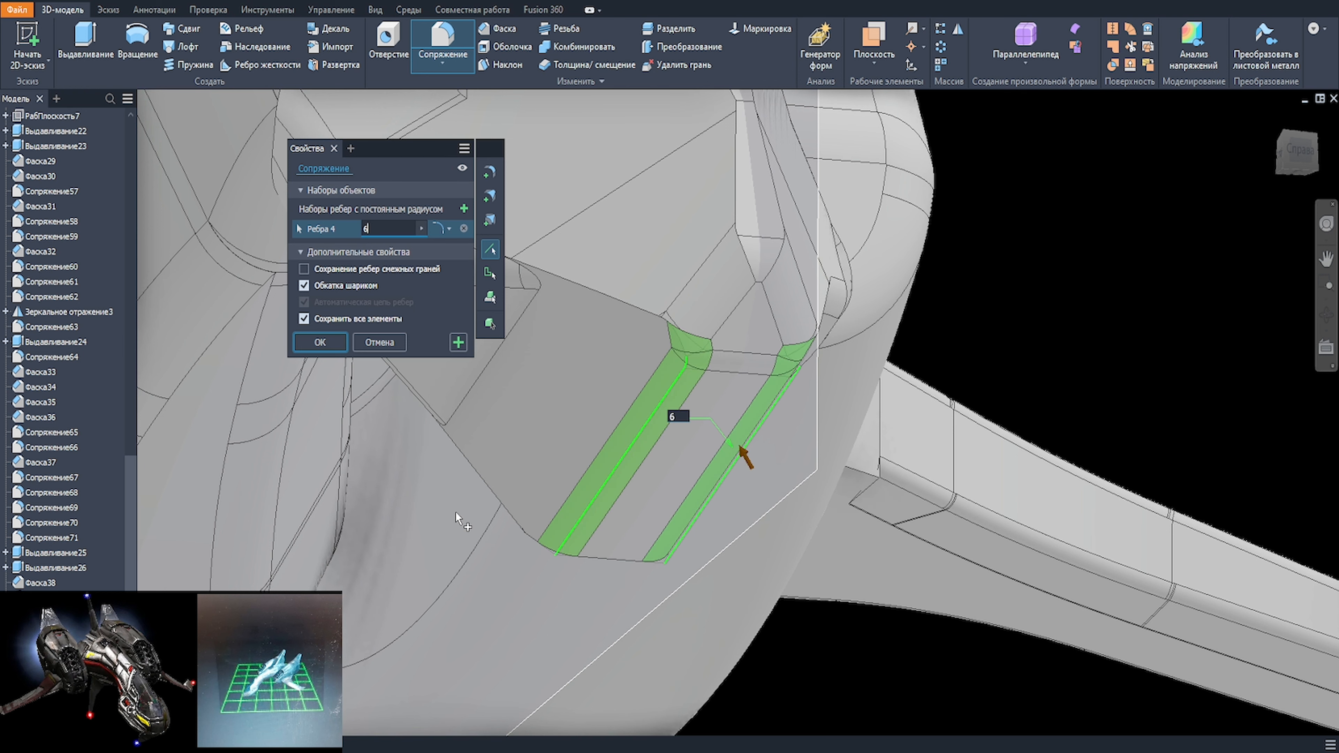
Step: Add the short edges at the lower ends of the long ones on both sides and apply the 6 mm fillet
left_click(612, 557)
left_click(595, 558, "ctrl")
scroll(603, 561, "down", 4)
middle_click_drag(604, 561, 575, 539, "shift")
scroll(691, 375, "down", 3)
middle_click_drag(692, 376, 1006, 496, "shift")
scroll(651, 369, "up", 4)
left_click(703, 367)
middle_click_drag(703, 367, 817, 360, "shift")
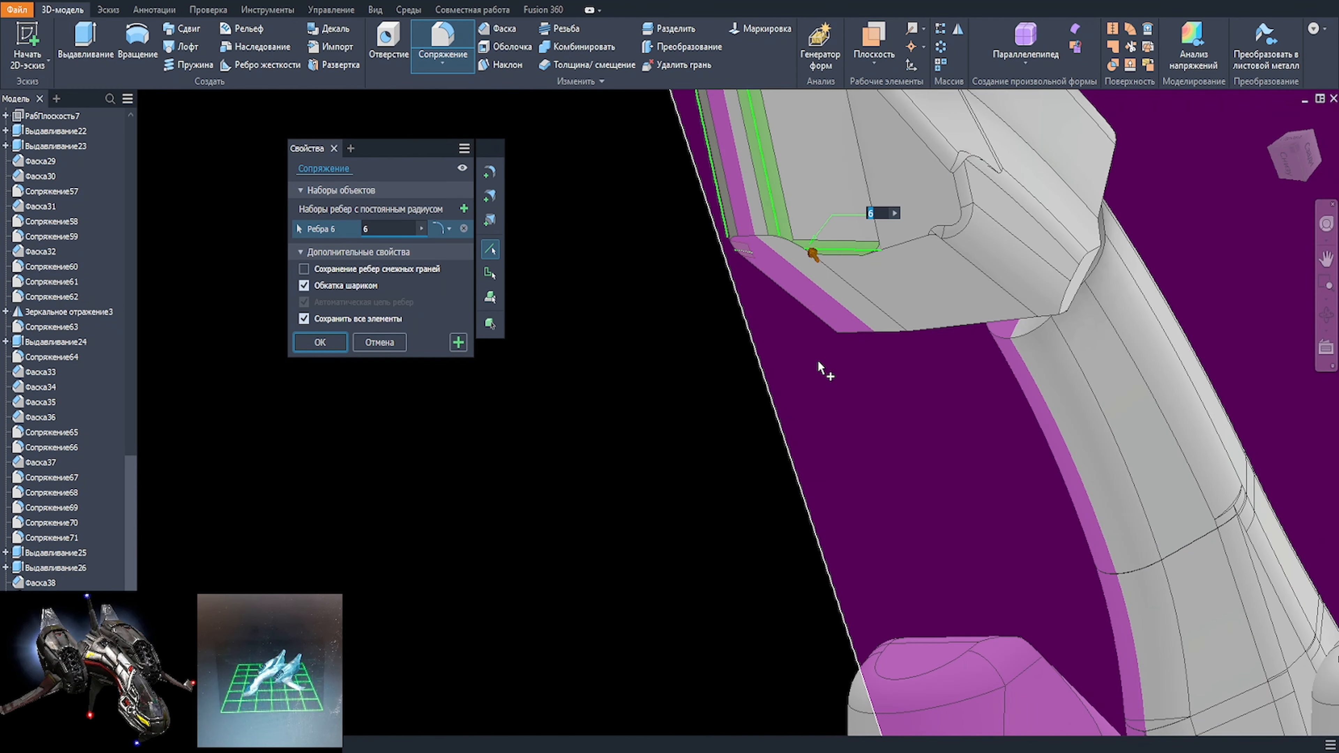
key("Return")
Step: Fillet the front edges of the nose's underside face with a 5 mm radius, leaving out its two long side edges
left_click(826, 265)
key("f")
left_click(776, 247)
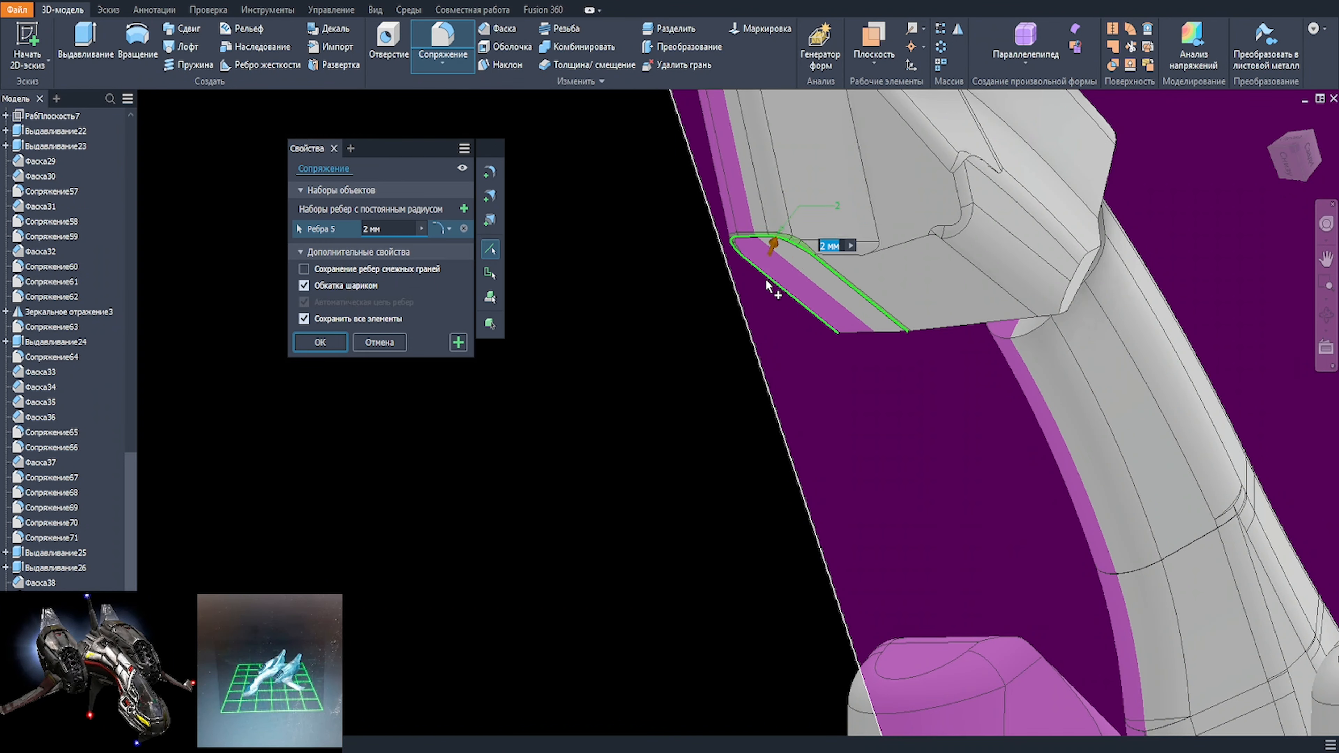
type("10")
type("10")
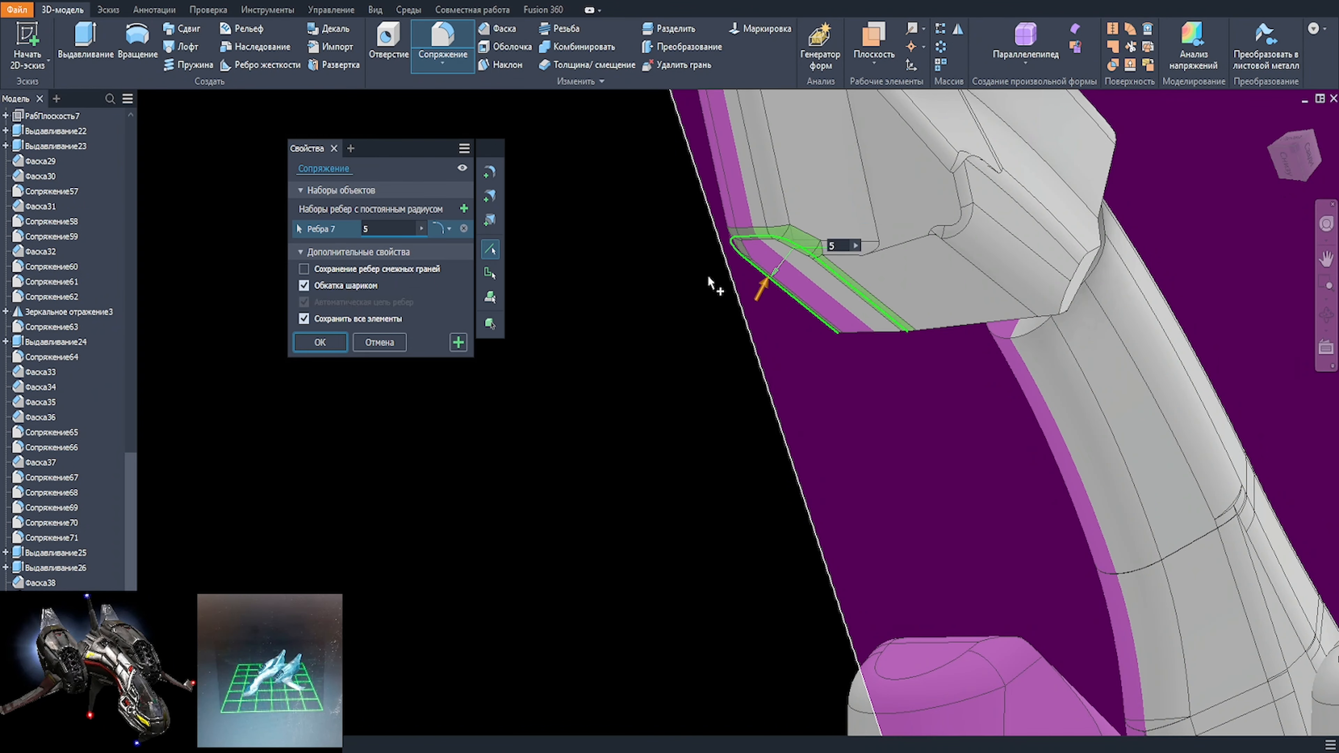
left_click(837, 273, "ctrl")
left_click(790, 297, "ctrl")
key("Return")
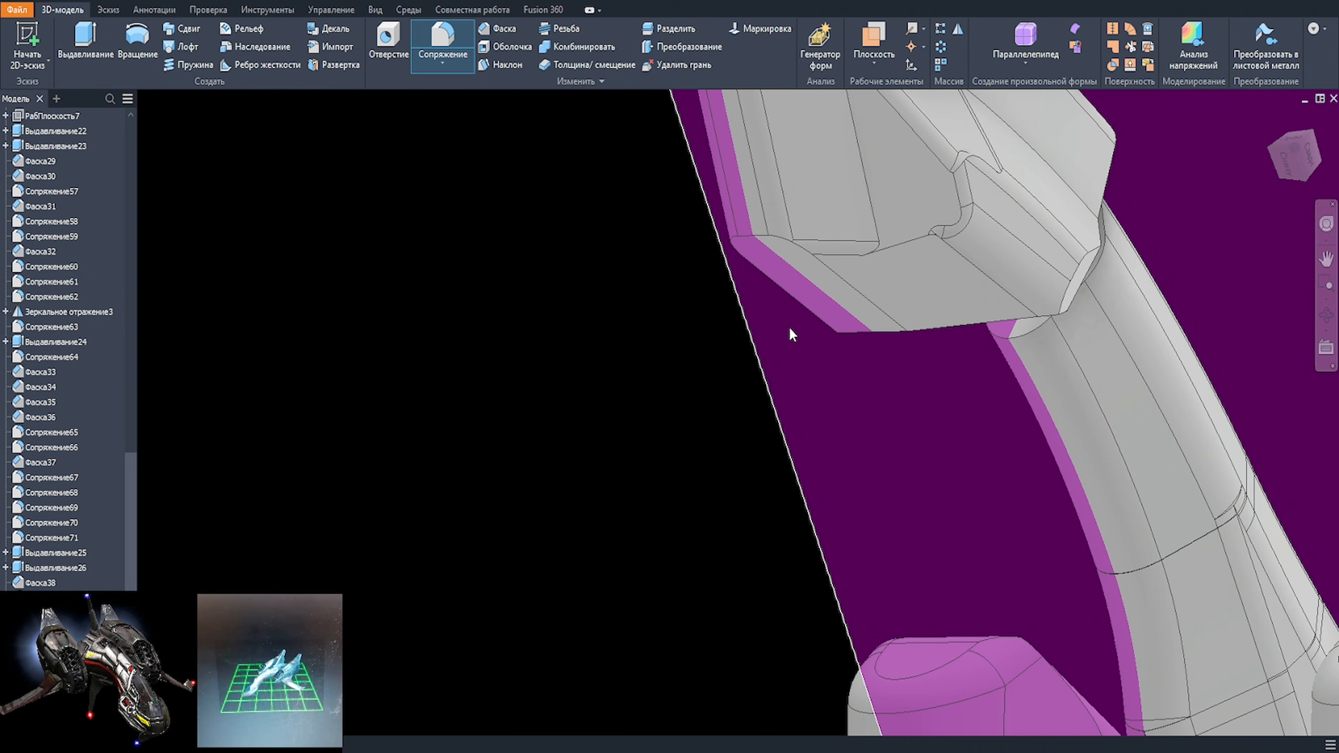
Step: Fillet the two long side edges of the nose's underside face with a 6 mm radius
left_click(851, 275)
key("f")
left_click(795, 304)
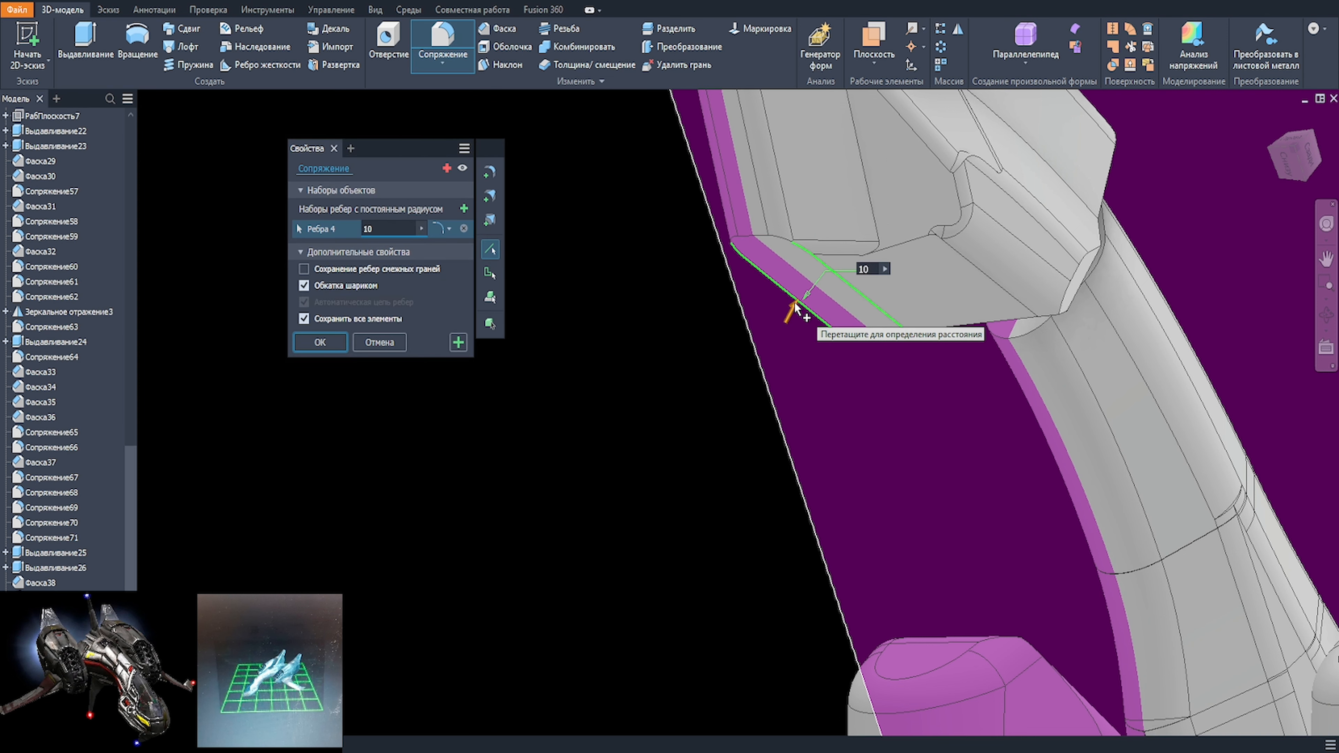
type("8")
type("7")
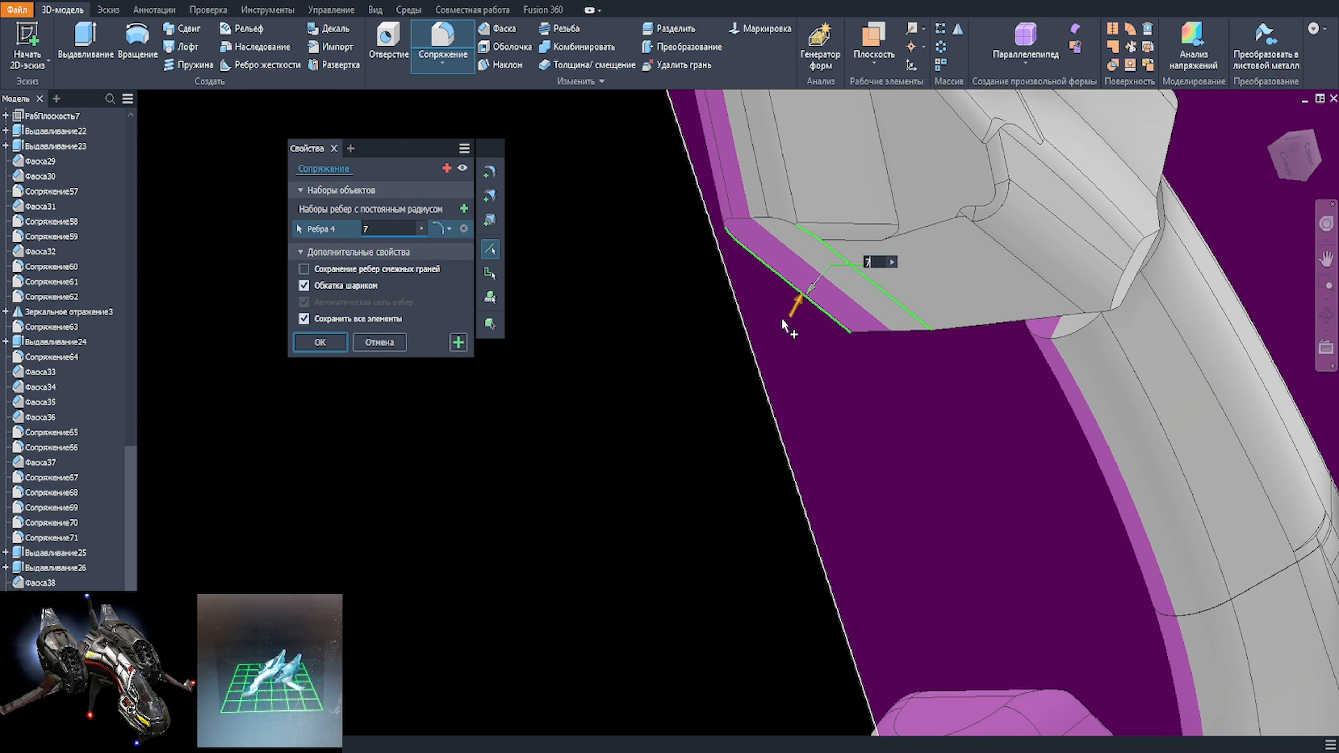
type("6")
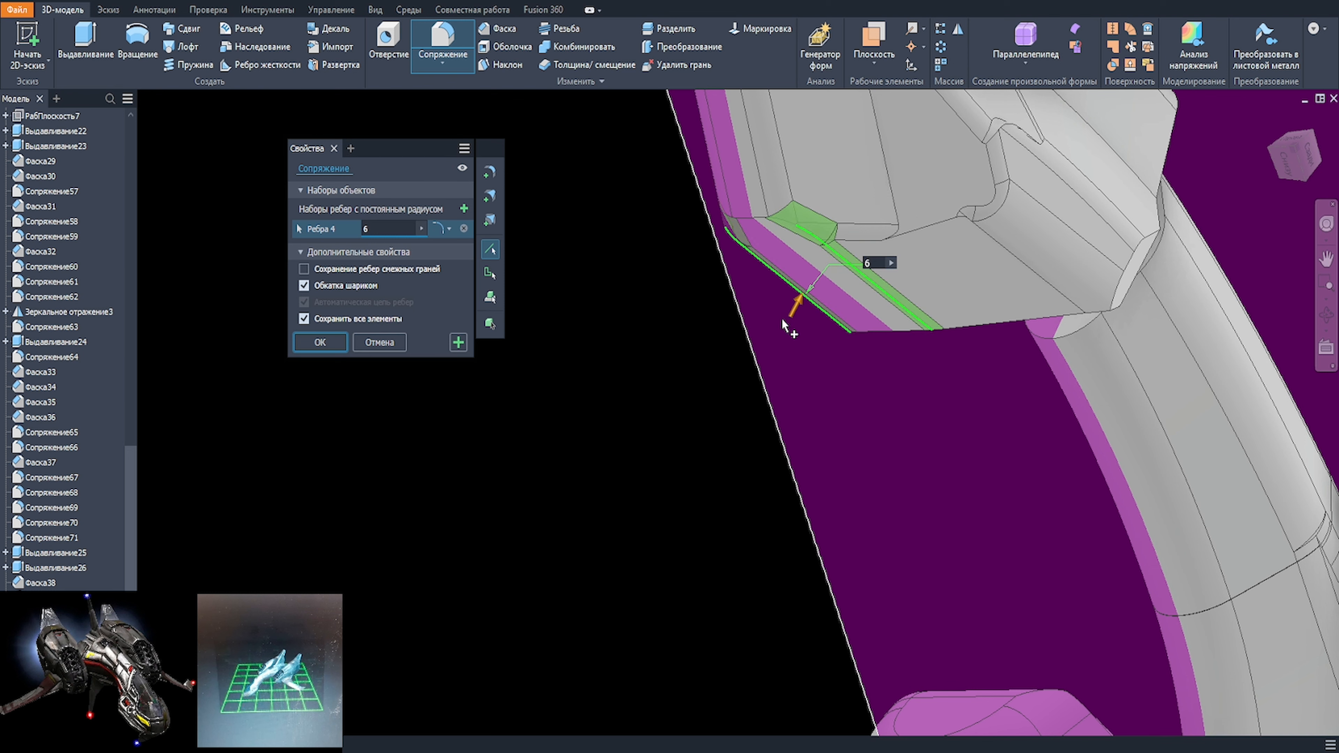
key("Return")
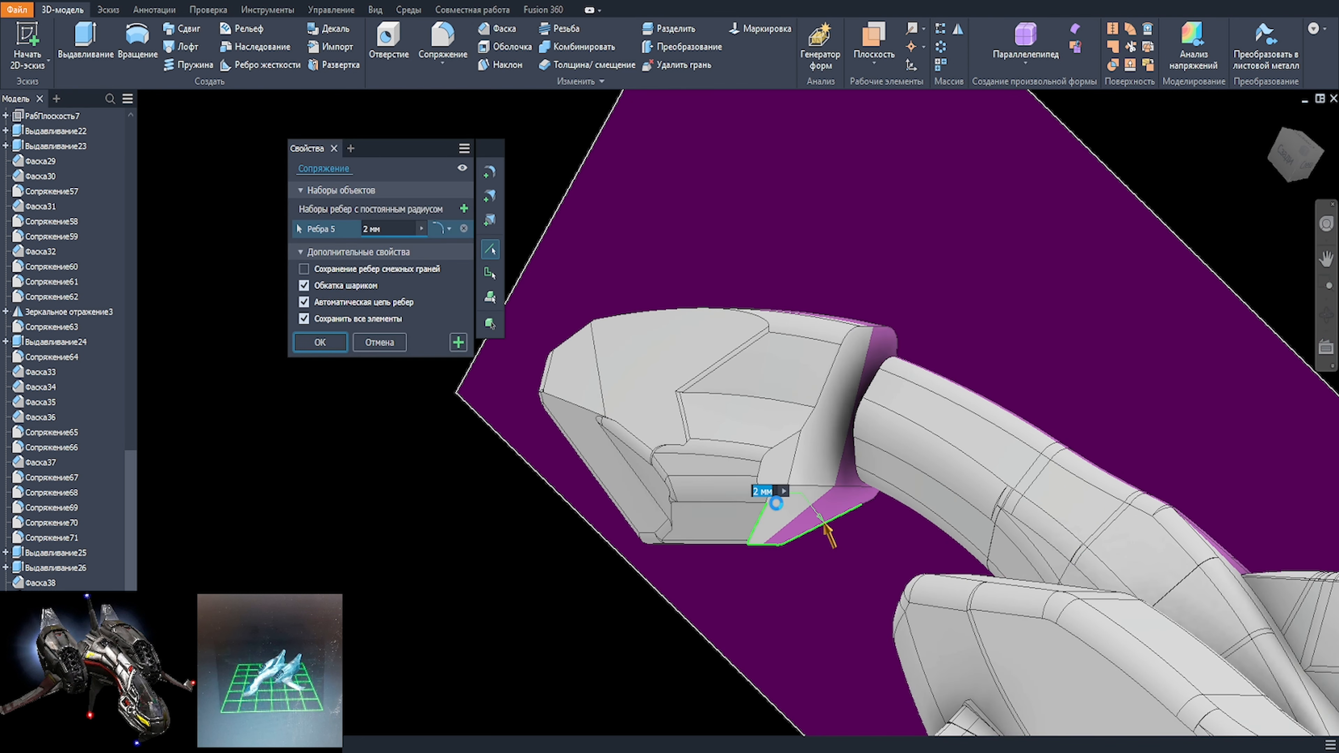
Step: Fillet the lower side and bottom edges near the rear of the nose with a 30 mm radius
scroll(775, 554, "down", 2)
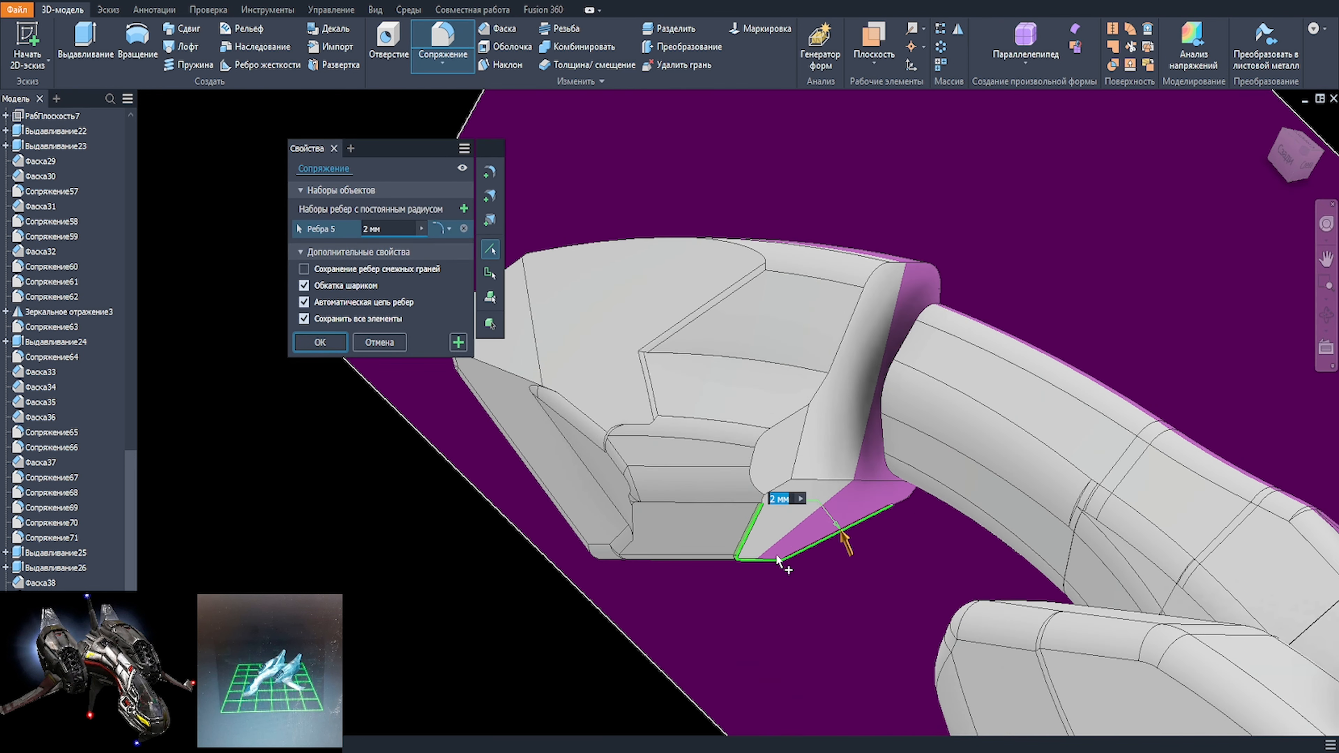
type("10")
middle_click_drag(784, 561, 865, 404, "shift")
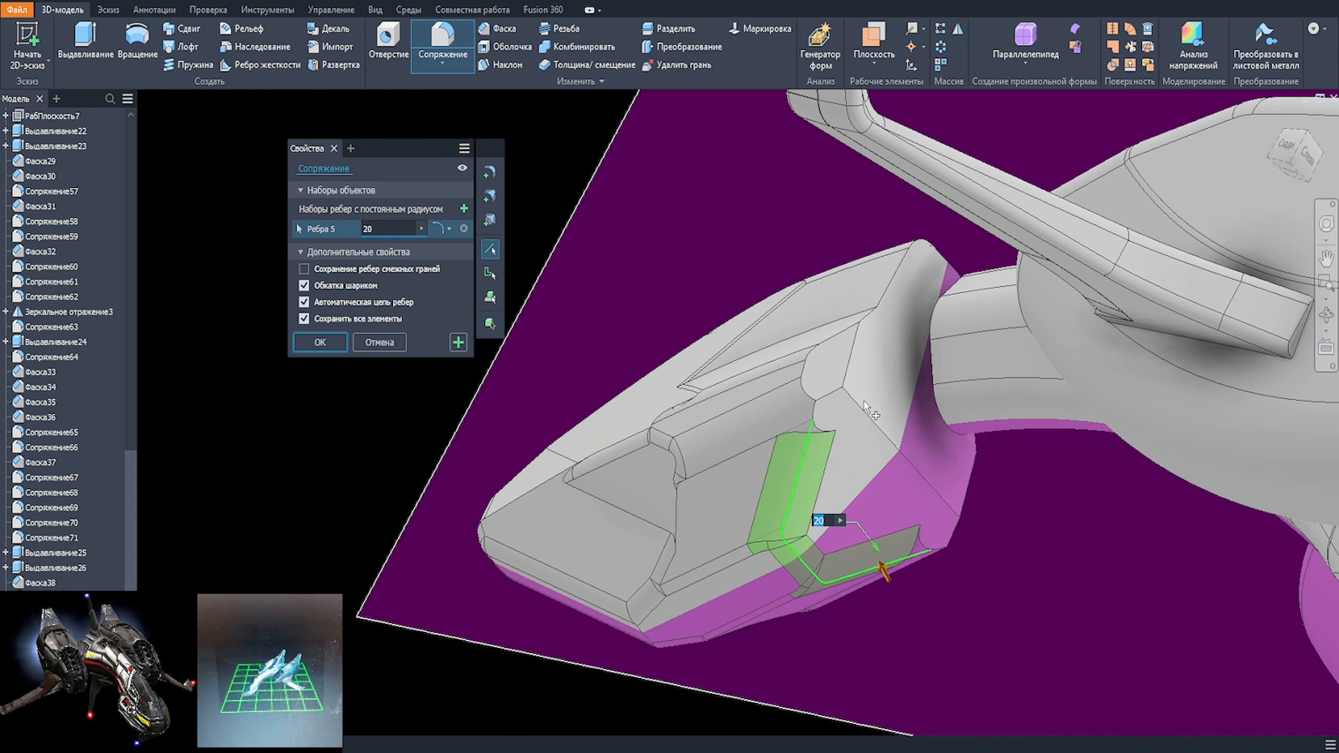
type("30")
scroll(823, 457, "down", 2)
left_click(812, 397)
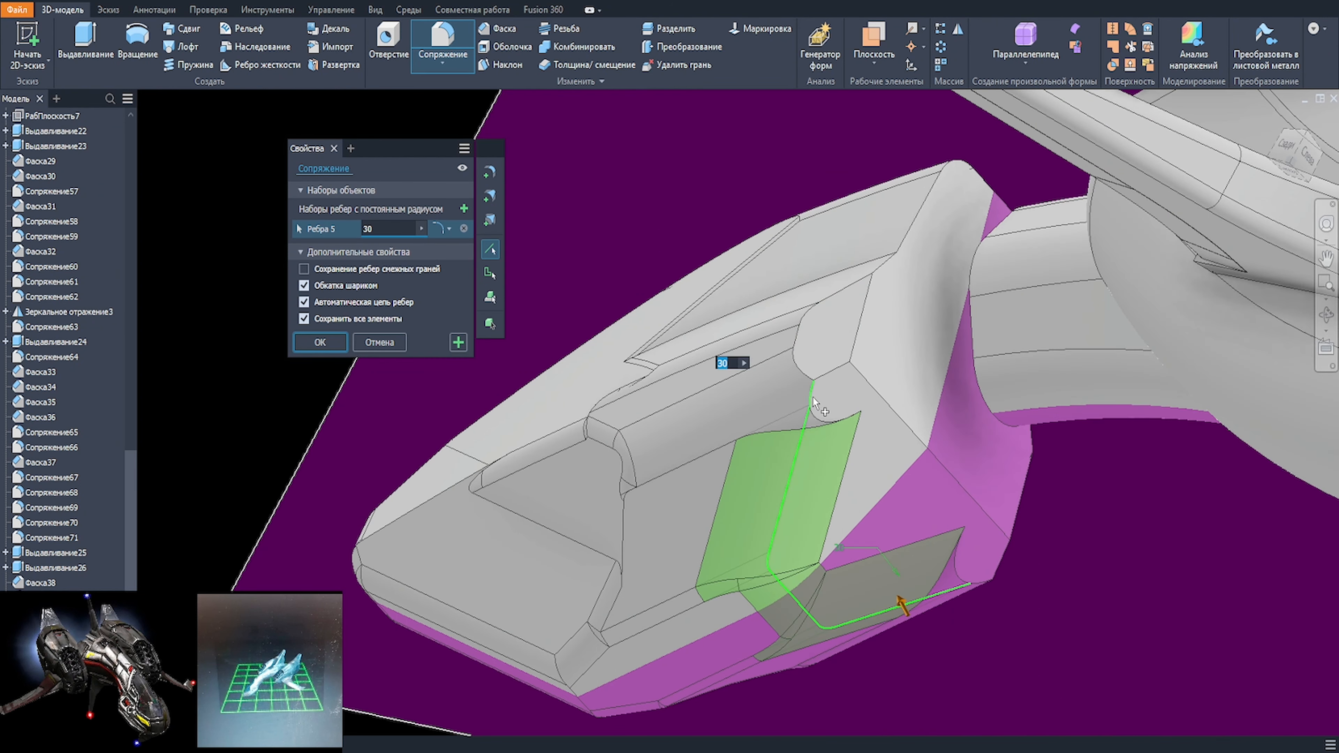
left_click(812, 399, "shift")
middle_click_drag(824, 421, 915, 420, "shift")
left_click(320, 342)
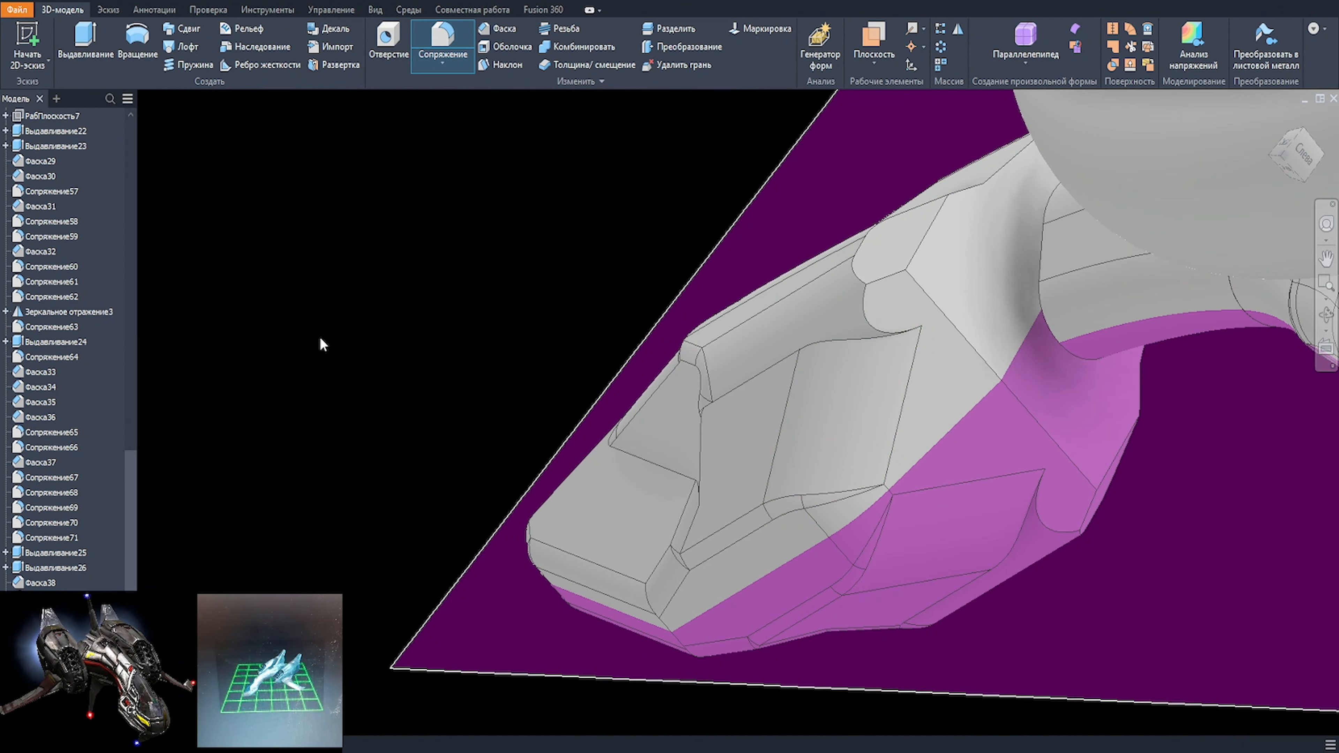
Step: Select the curved outline edges of the nose's rear end on both sides for a fillet and try an 8 mm radius
key("f")
left_click(892, 323)
left_click(1087, 532)
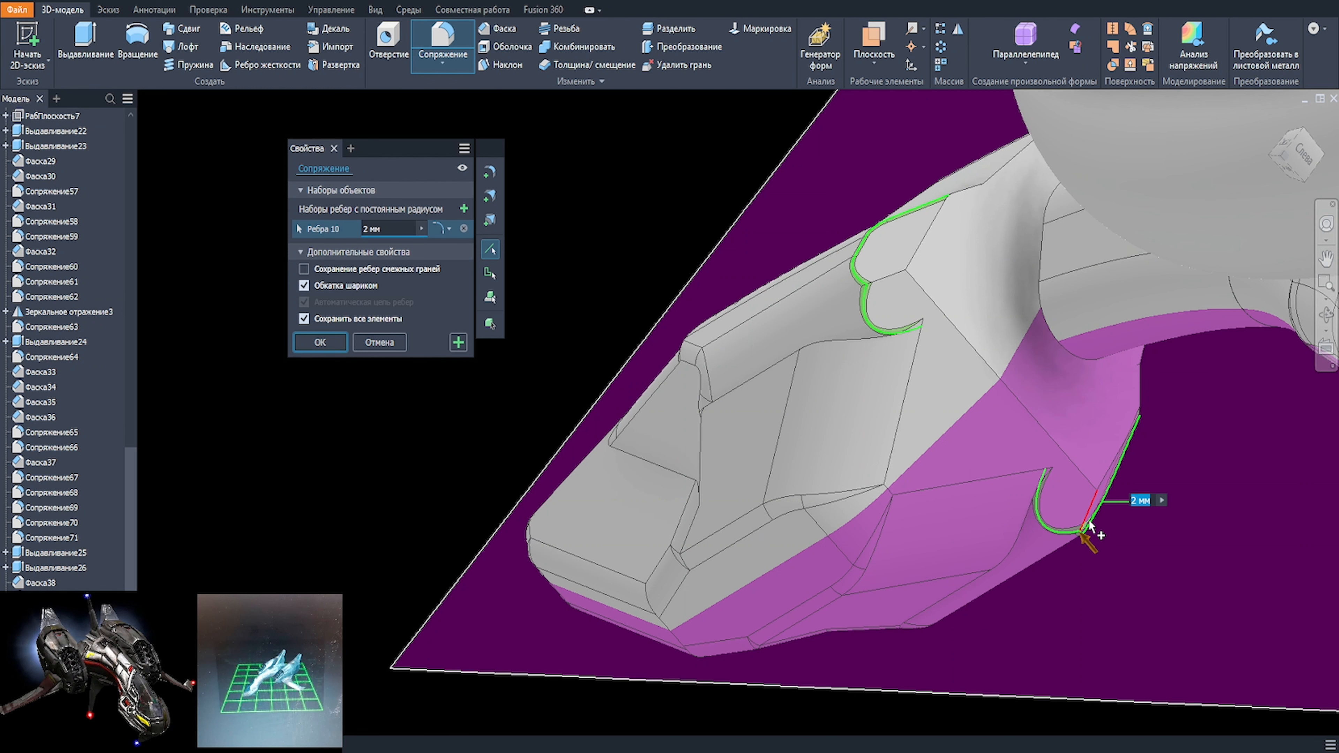
scroll(1075, 489, "up", 1)
type("10")
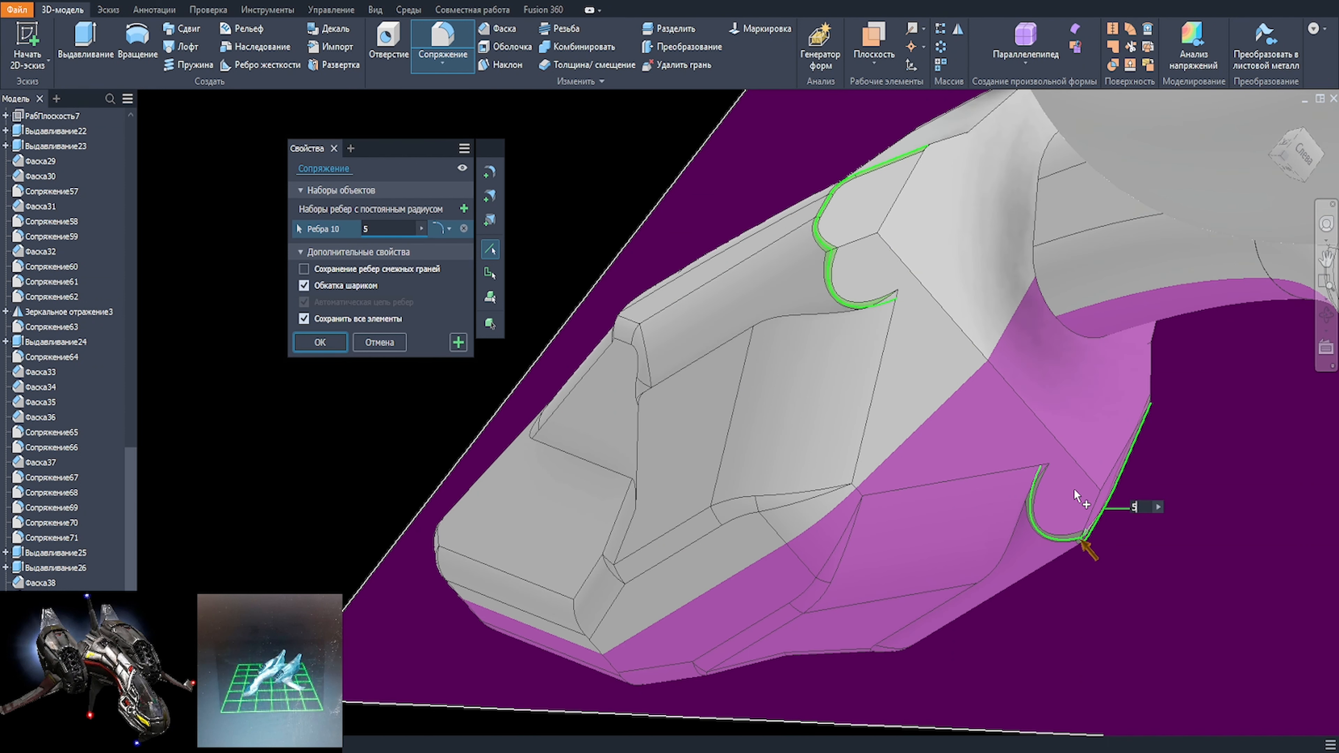
key("BackSpace")
key("BackSpace")
type("8")
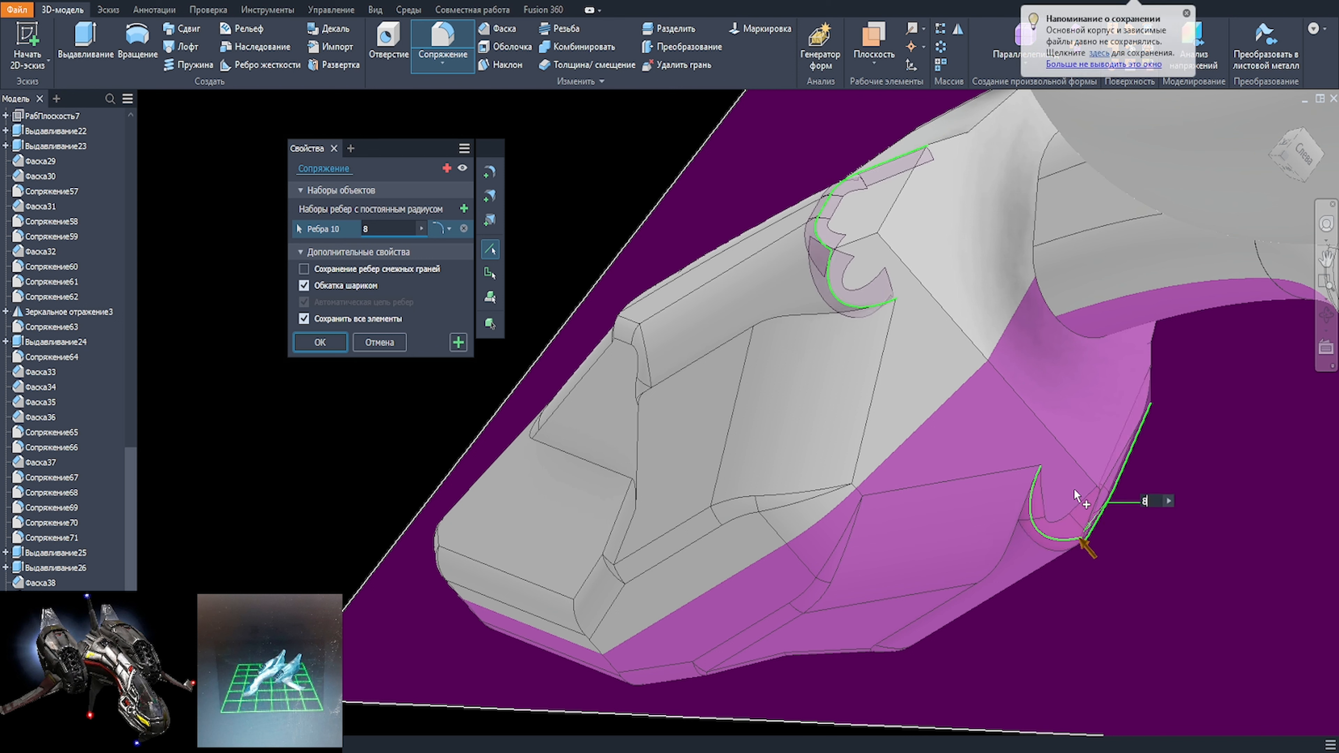
Step: Add the short ridge edge between the rear curves on each side and apply the fillet with a 7 mm radius
left_click(853, 241)
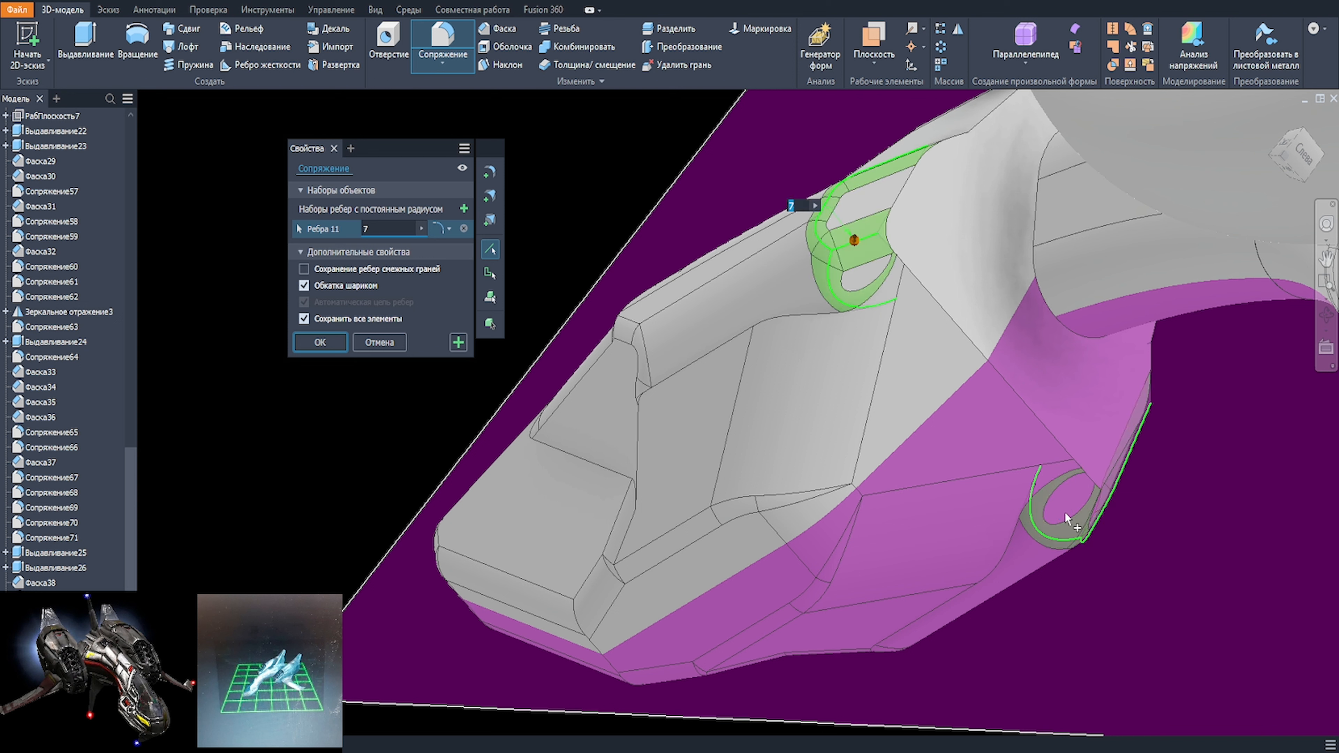
left_click(1095, 518)
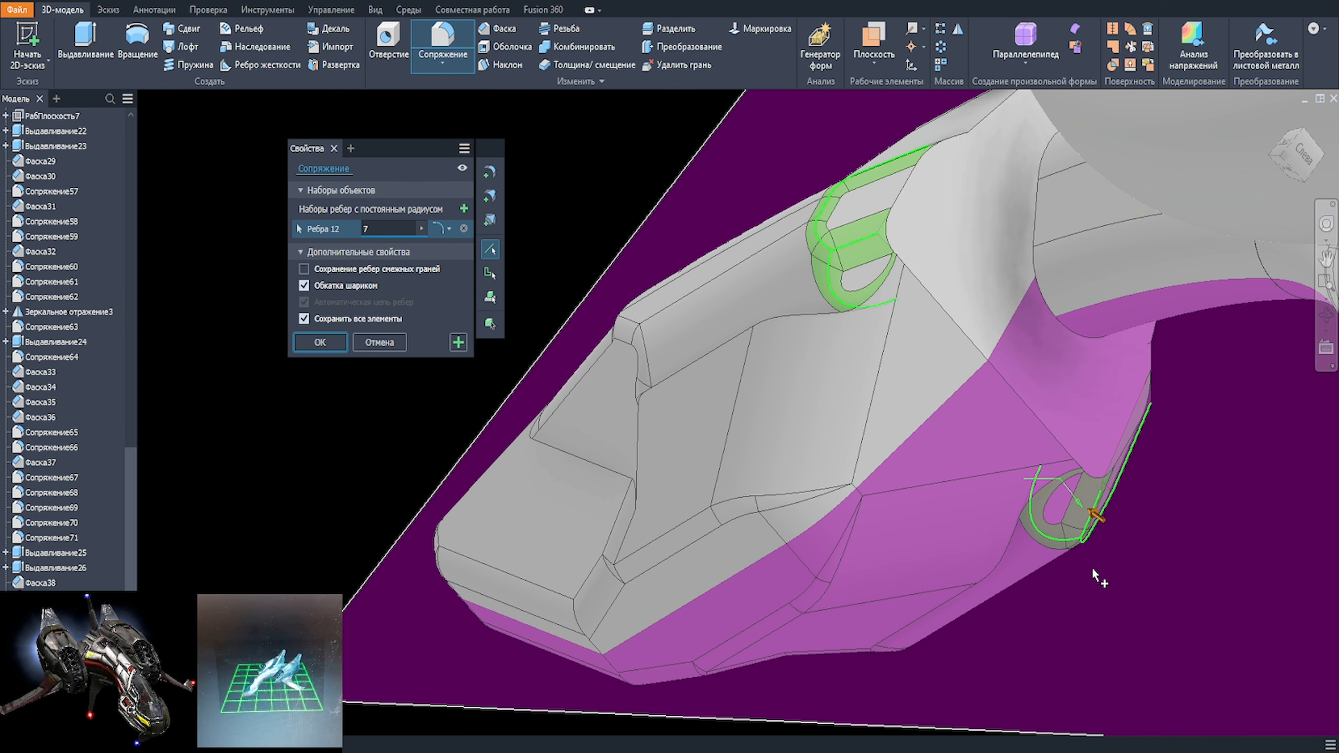
middle_click_drag(1094, 574, 1272, 681, "shift")
scroll(975, 486, "up", 1)
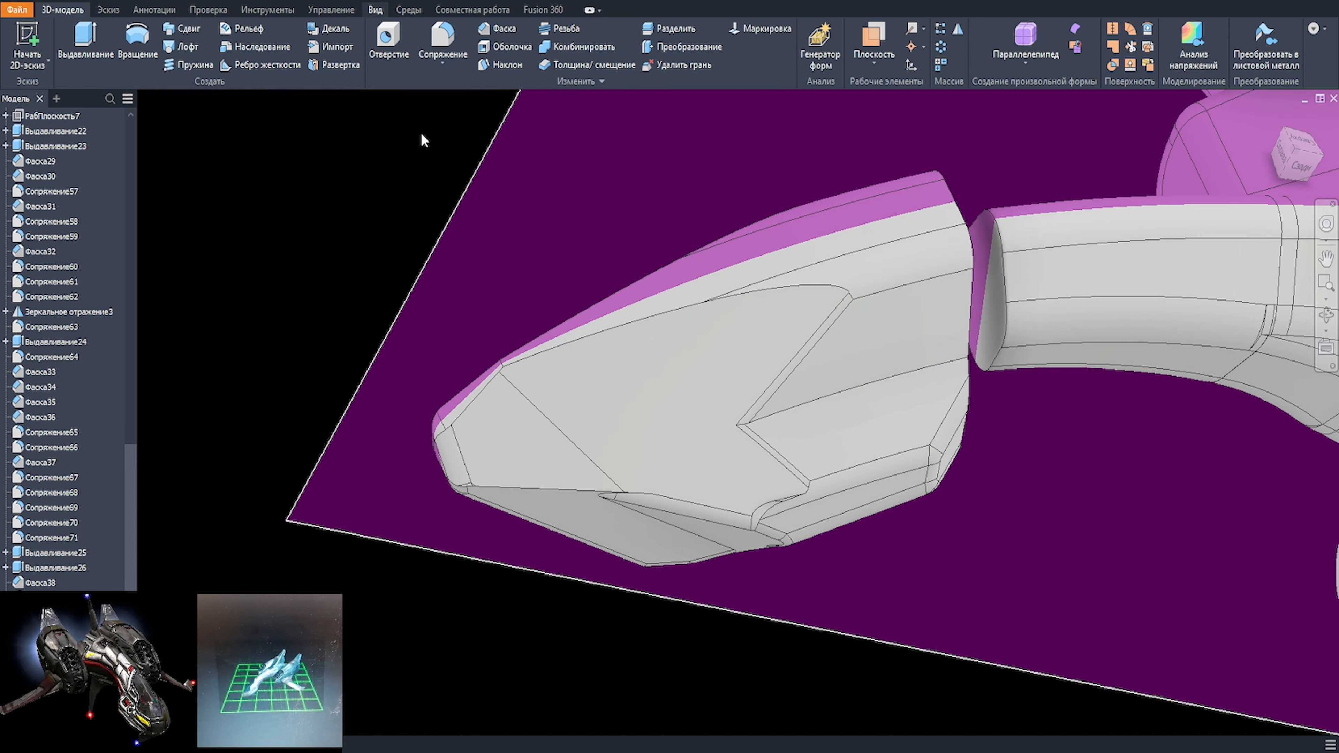
Step: Inspect the nose in a shaded display without edges and restore the shaded display with edges
left_click(335, 42)
left_click(369, 135)
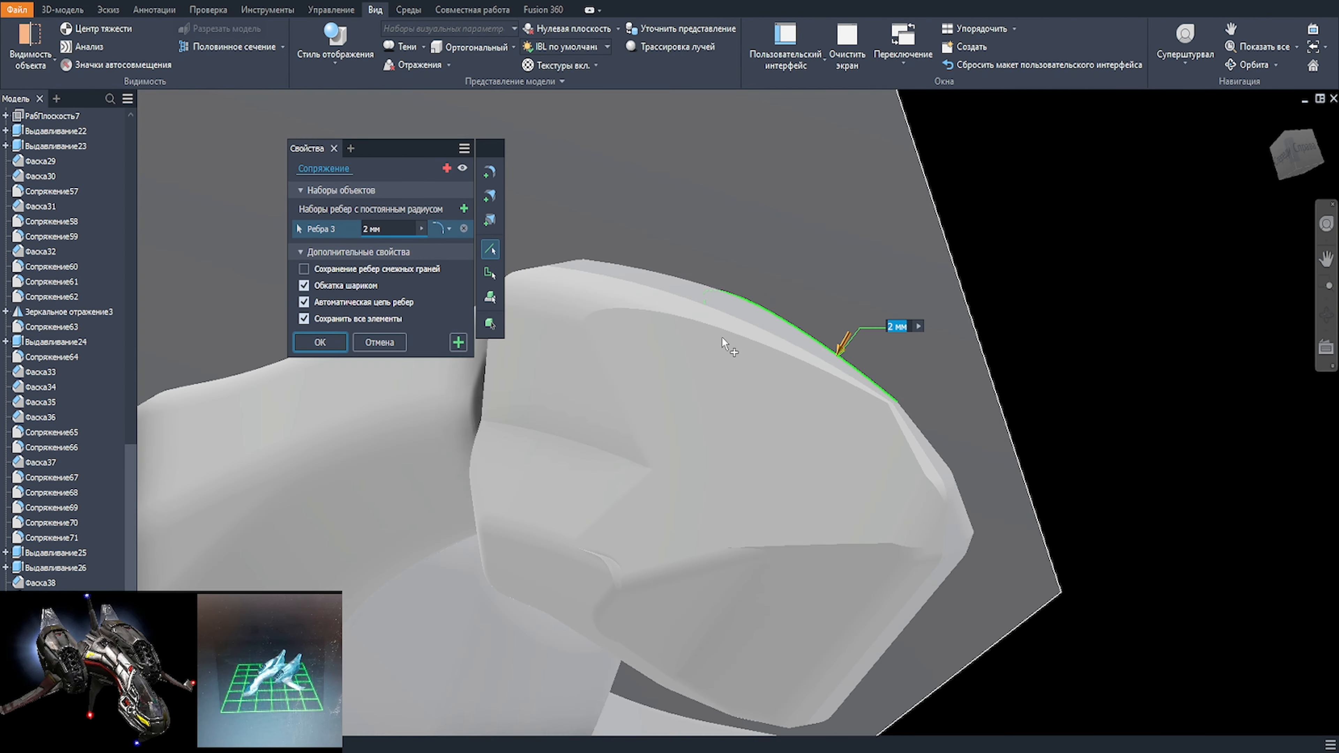
left_click(718, 311)
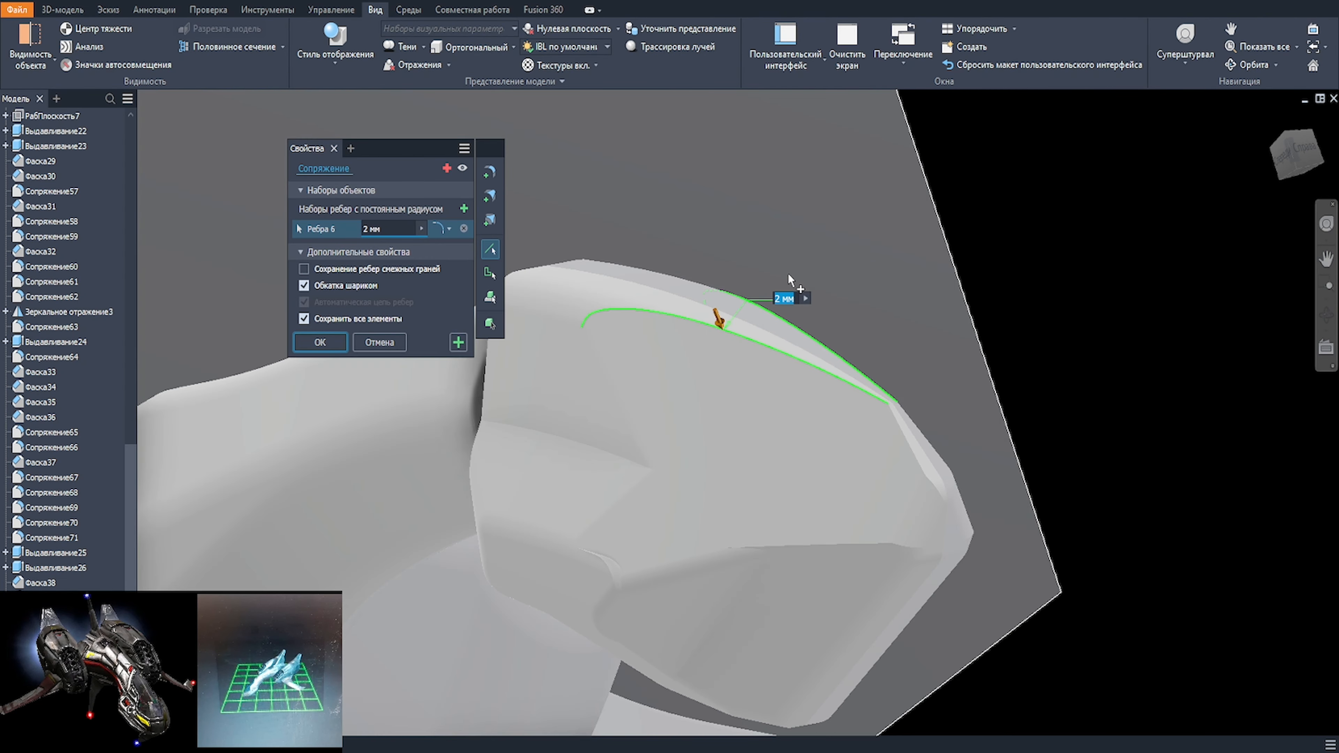
left_click(372, 50)
left_click(369, 159)
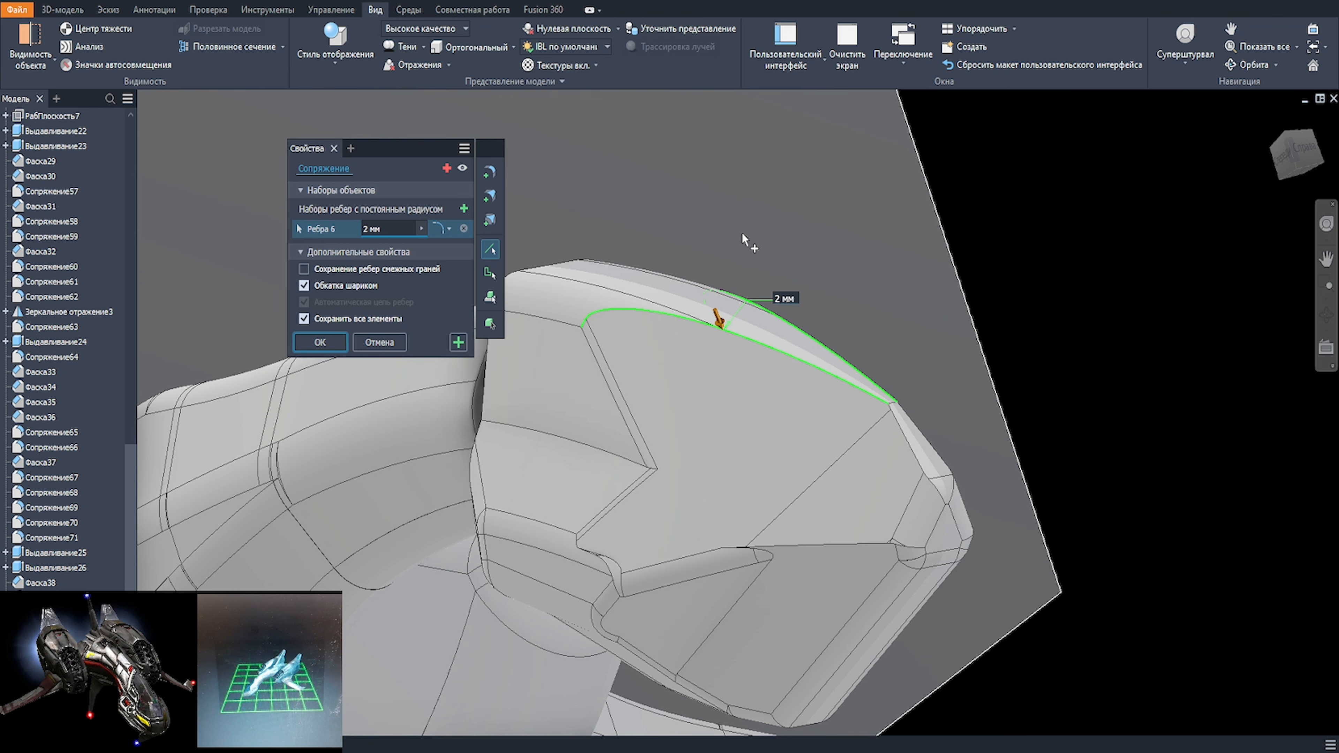
Step: Fillet the short crosswise edge on the nose's narrow top ridge with a 110 mm radius
scroll(745, 240, "down", 1)
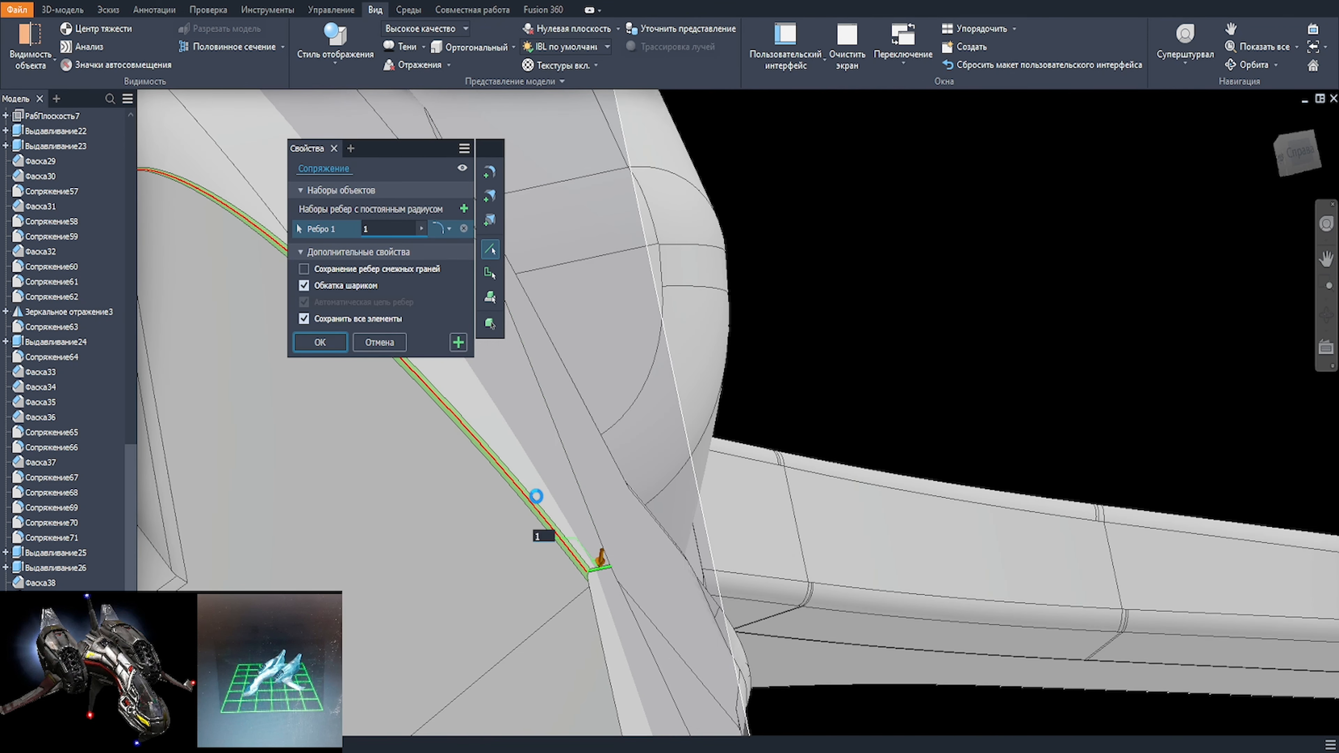
scroll(601, 570, "up", 1)
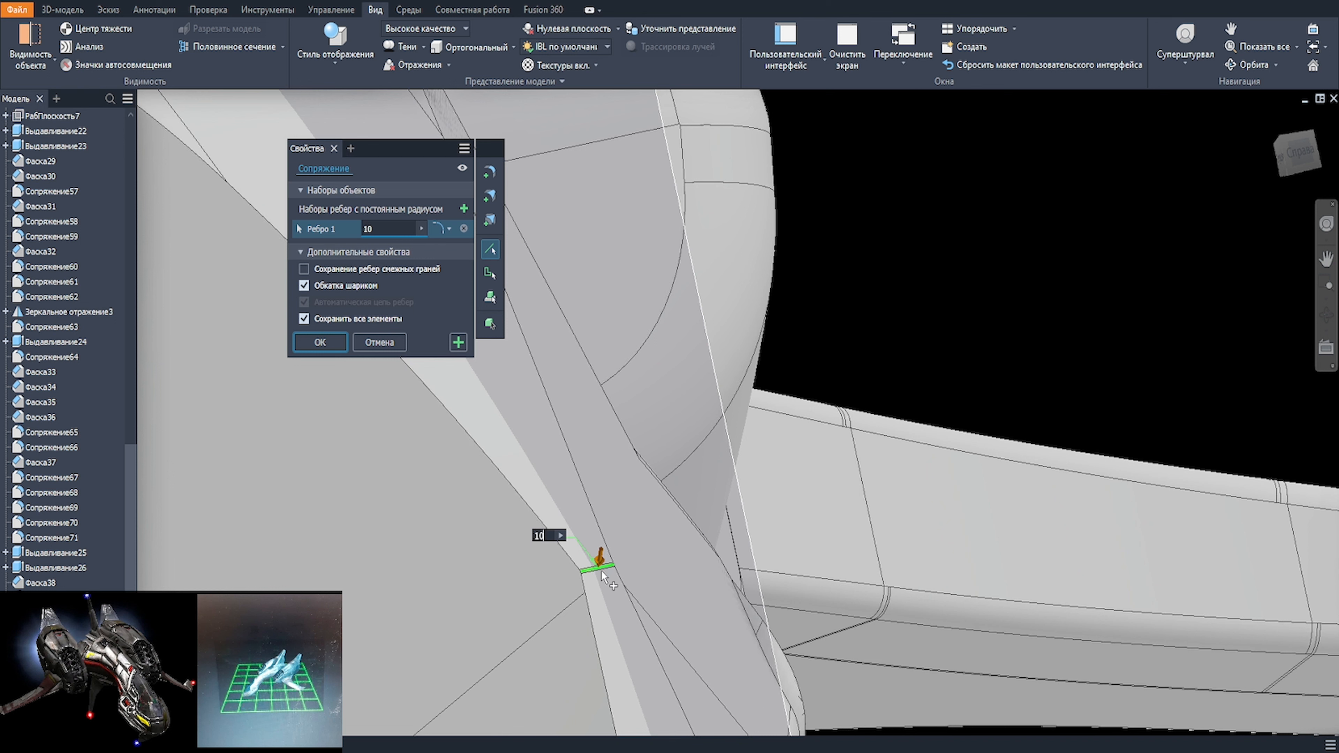
scroll(602, 573, "down", 4)
middle_click_drag(604, 578, 663, 507)
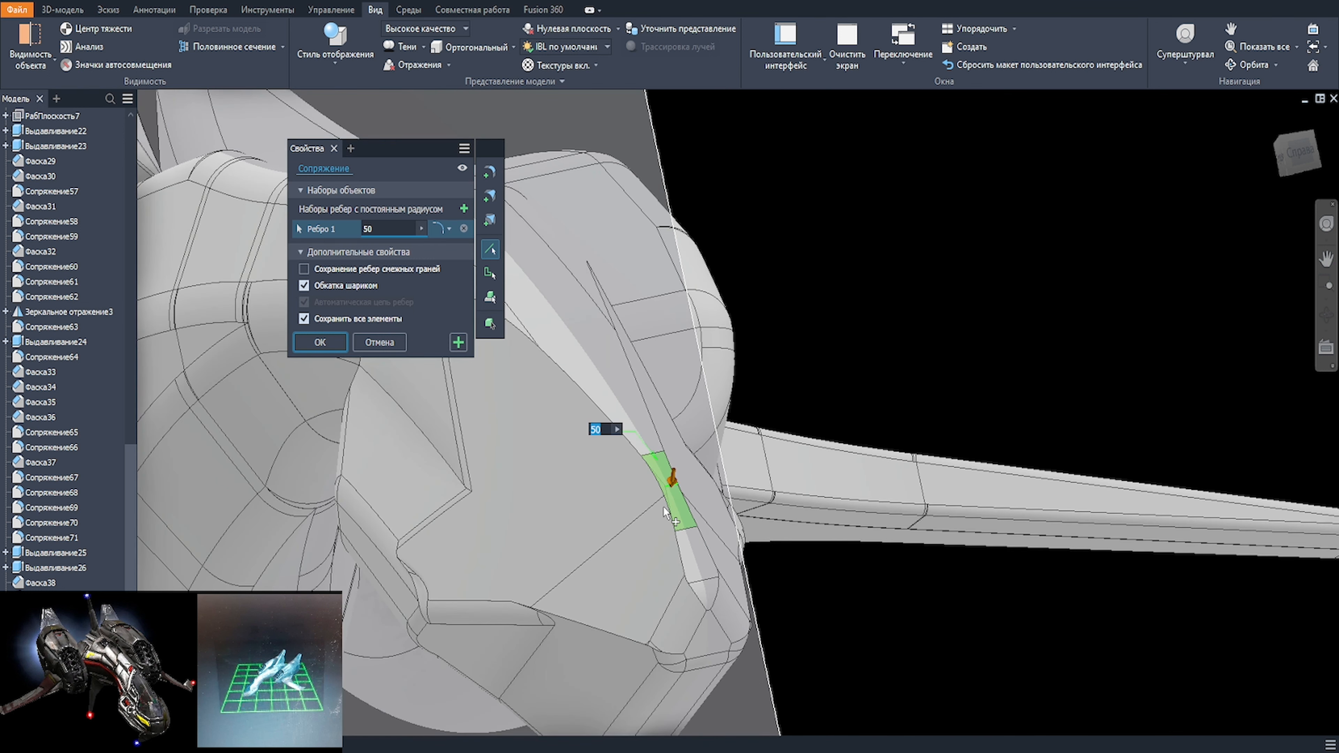
type("100")
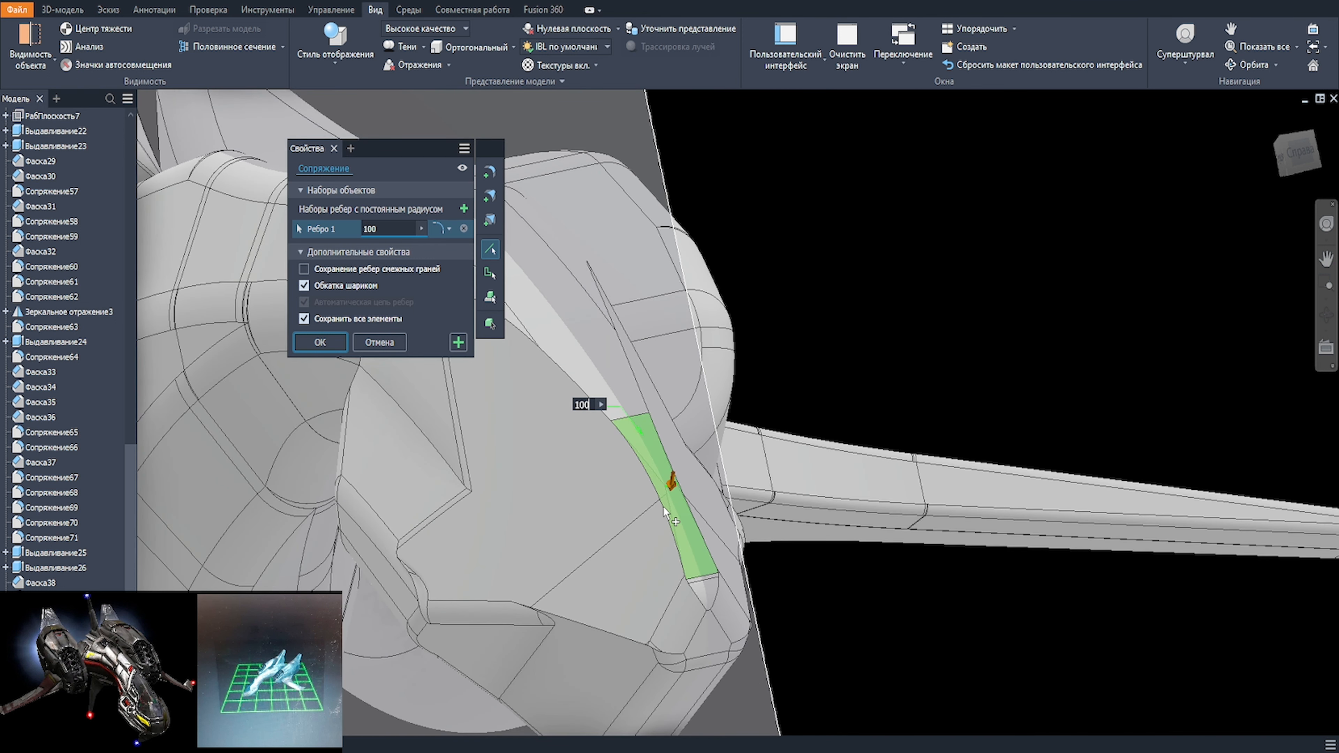
scroll(699, 569, "down", 2)
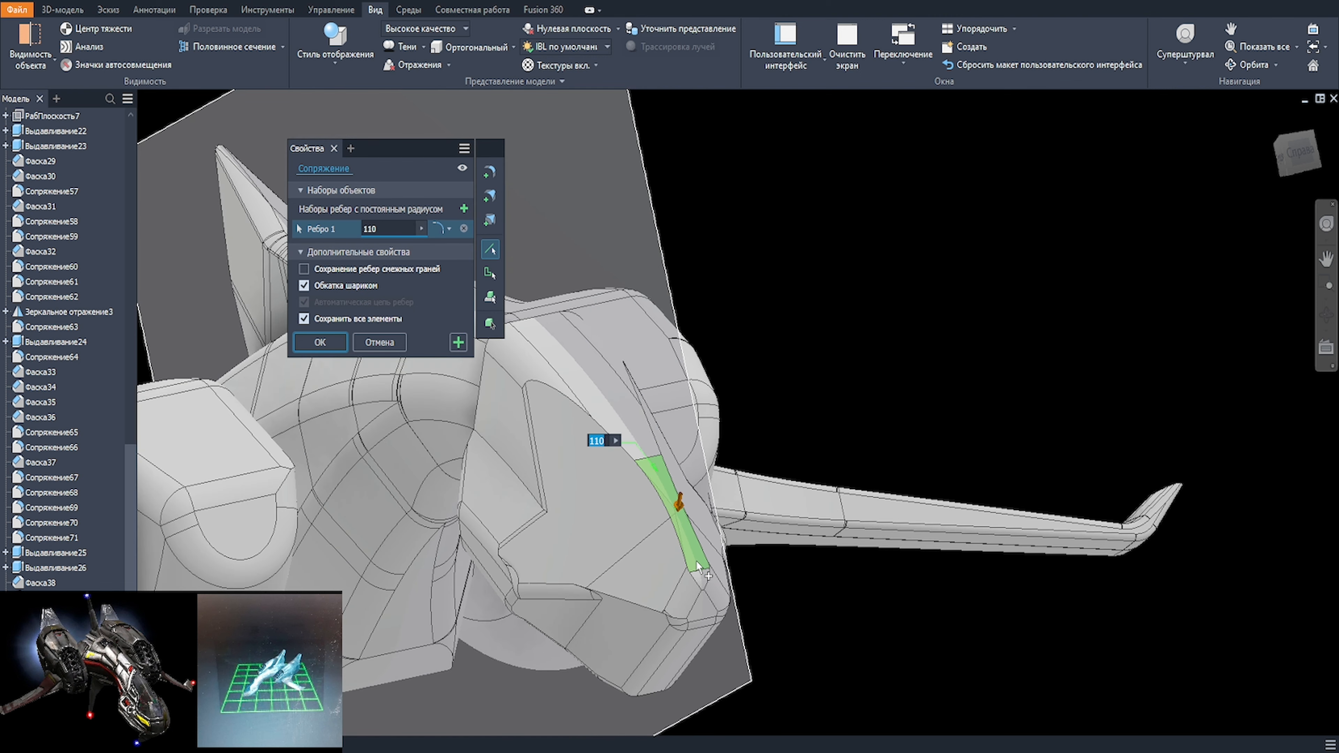
key("Return")
Step: Select the long curved edges along both sides of the nose's top ridge for a fillet
key("f")
left_click(644, 474)
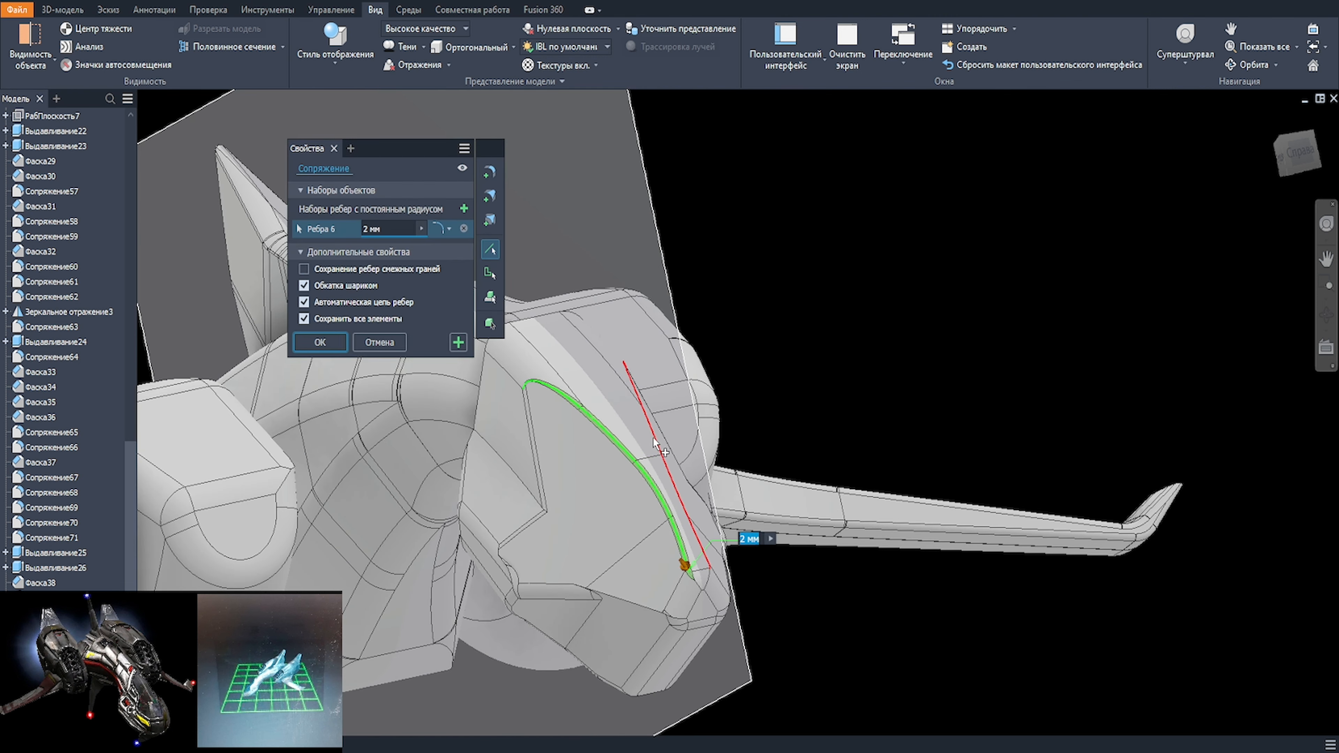
left_click(655, 448)
middle_click_drag(696, 495, 644, 483, "shift")
scroll(530, 482, "up", 2)
middle_click_drag(529, 483, 623, 486)
scroll(544, 343, "up", 2)
Step: Set the fillet radius along the top ridge to 6 mm and apply it
type("109")
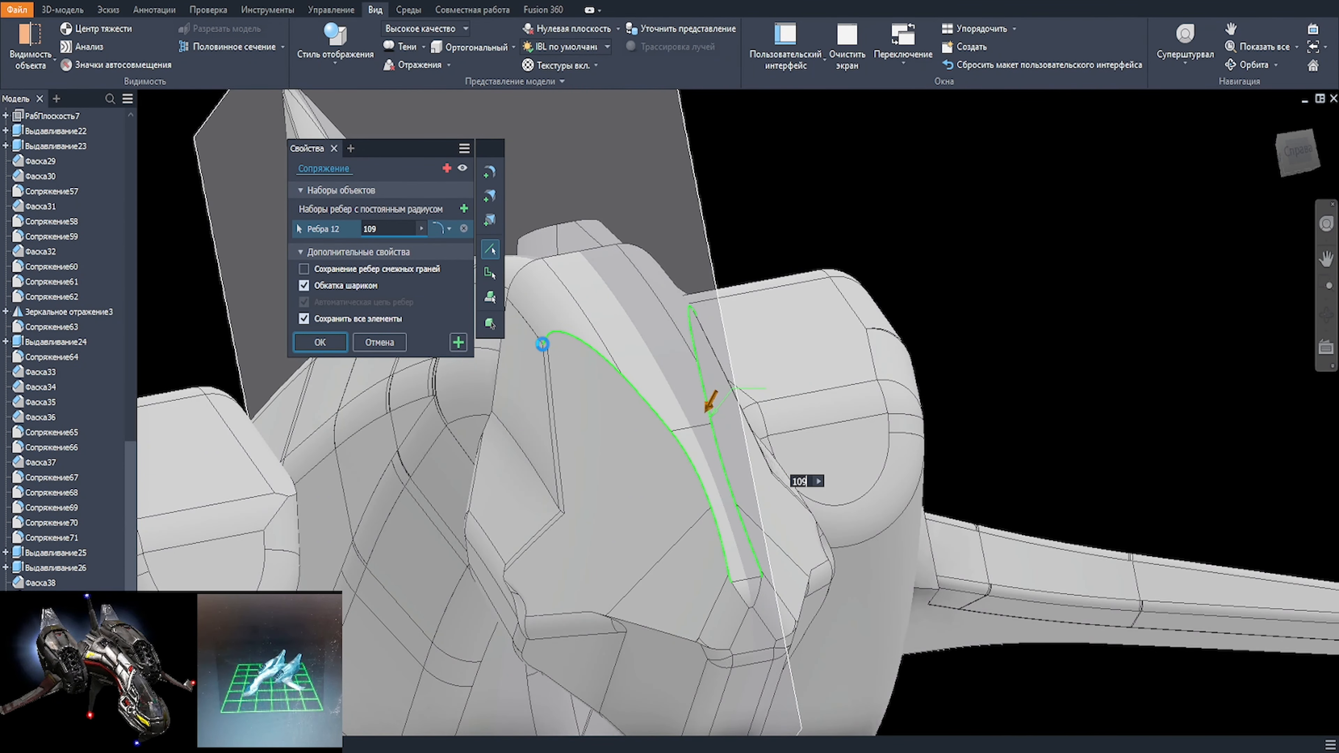
key("BackSpace")
type("6")
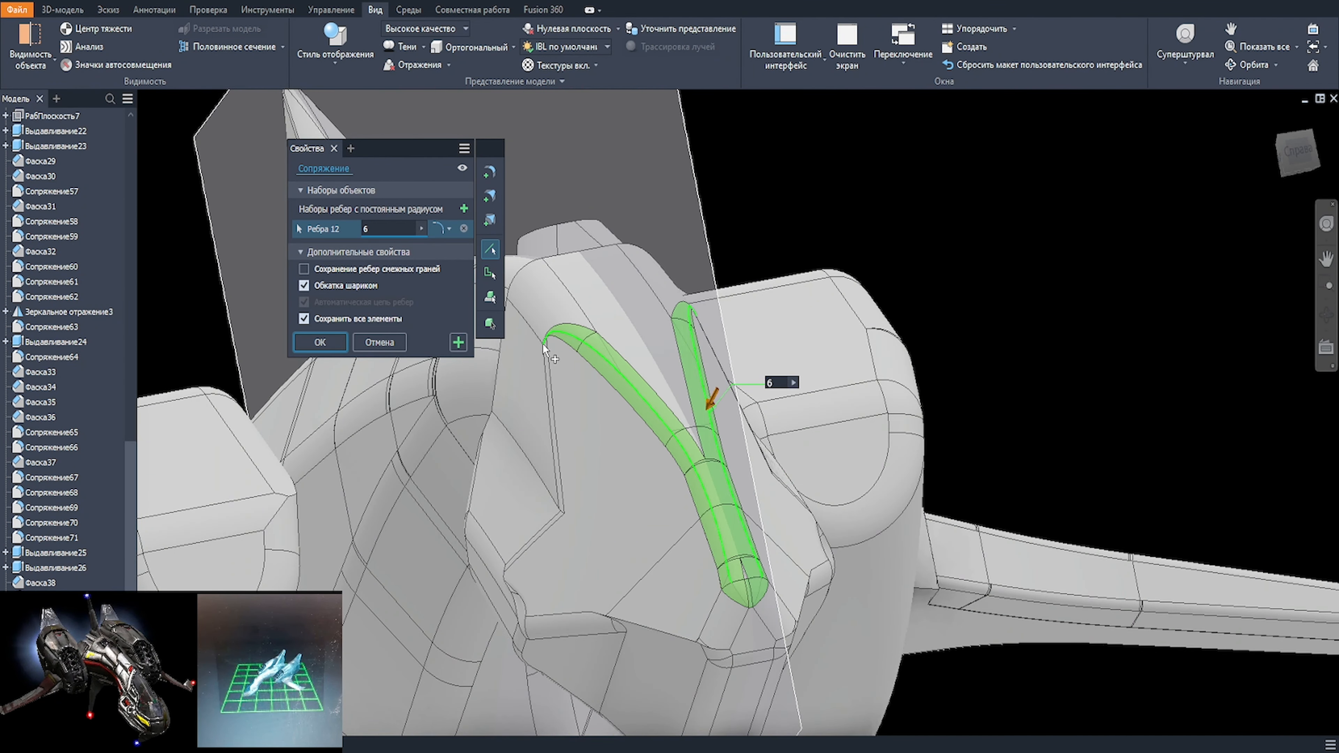
key("BackSpace")
type("6")
left_click(323, 346)
Step: Loft between the rear face of the nose and the front face of the neck to close the gap
scroll(607, 517, "down", 4)
middle_click_drag(612, 519, 392, 449, "shift")
left_click(63, 9)
left_click(199, 48)
scroll(380, 470, "up", 4)
left_click(427, 409)
left_click(393, 457)
middle_click_drag(416, 533, 466, 454, "shift")
left_click(357, 299)
Step: Try to fillet the edge where the neck meets the nose, with radii of 30 mm and 10 mm
middle_click_drag(412, 380, 387, 464, "shift")
left_click(372, 452)
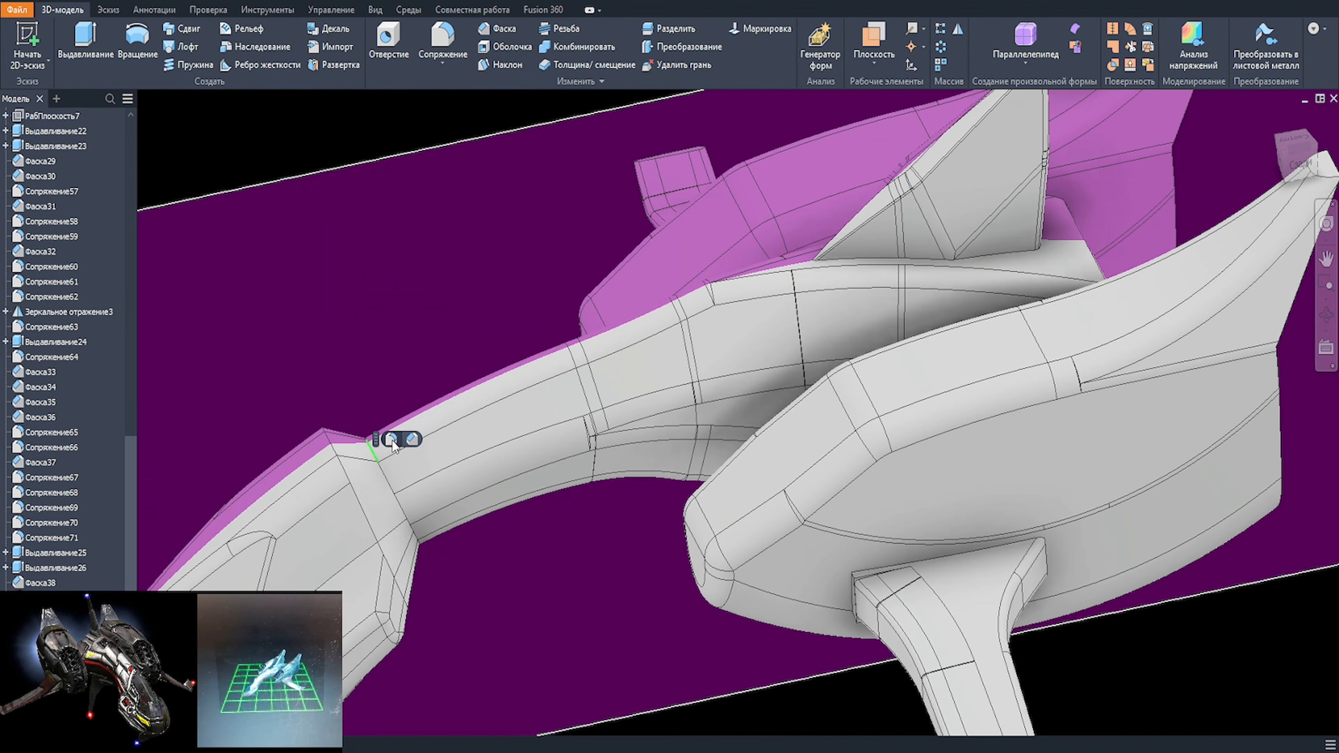
left_click(391, 440)
type("30")
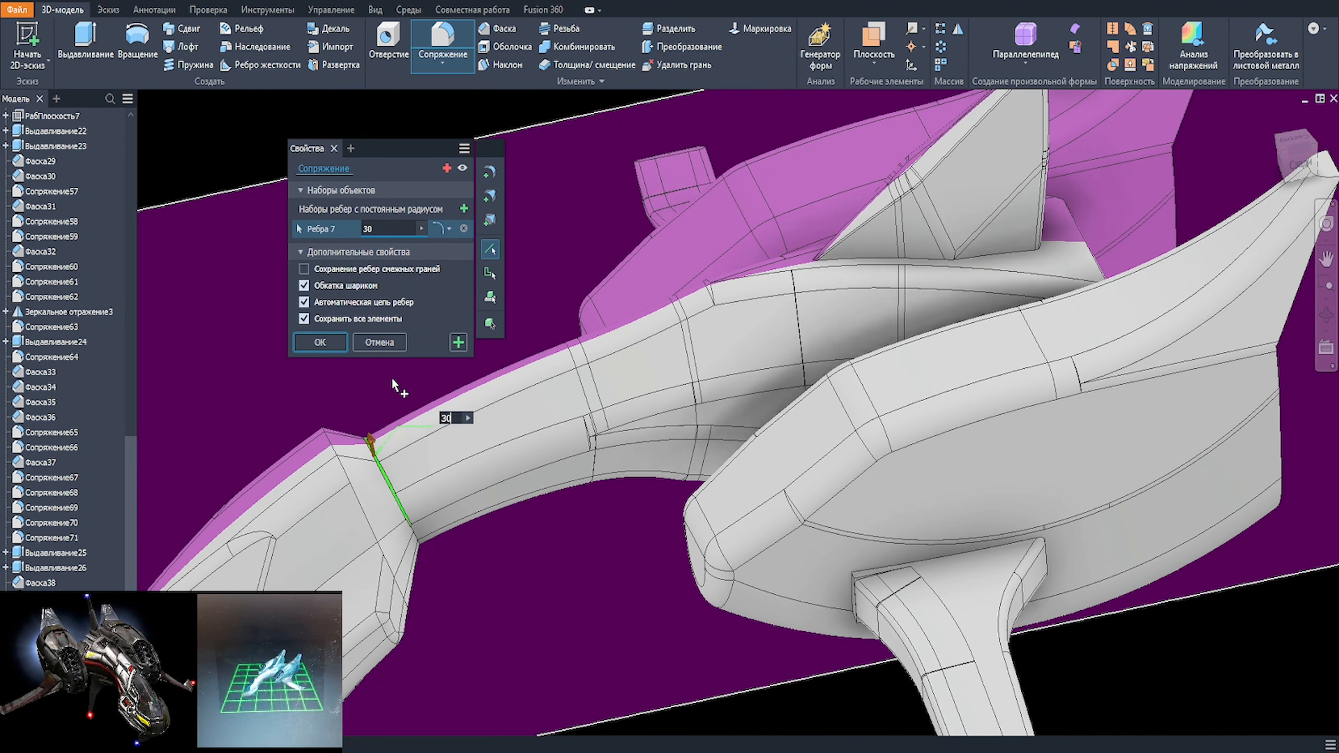
key("BackSpace")
key("BackSpace")
type("10")
scroll(370, 411, "up", 1)
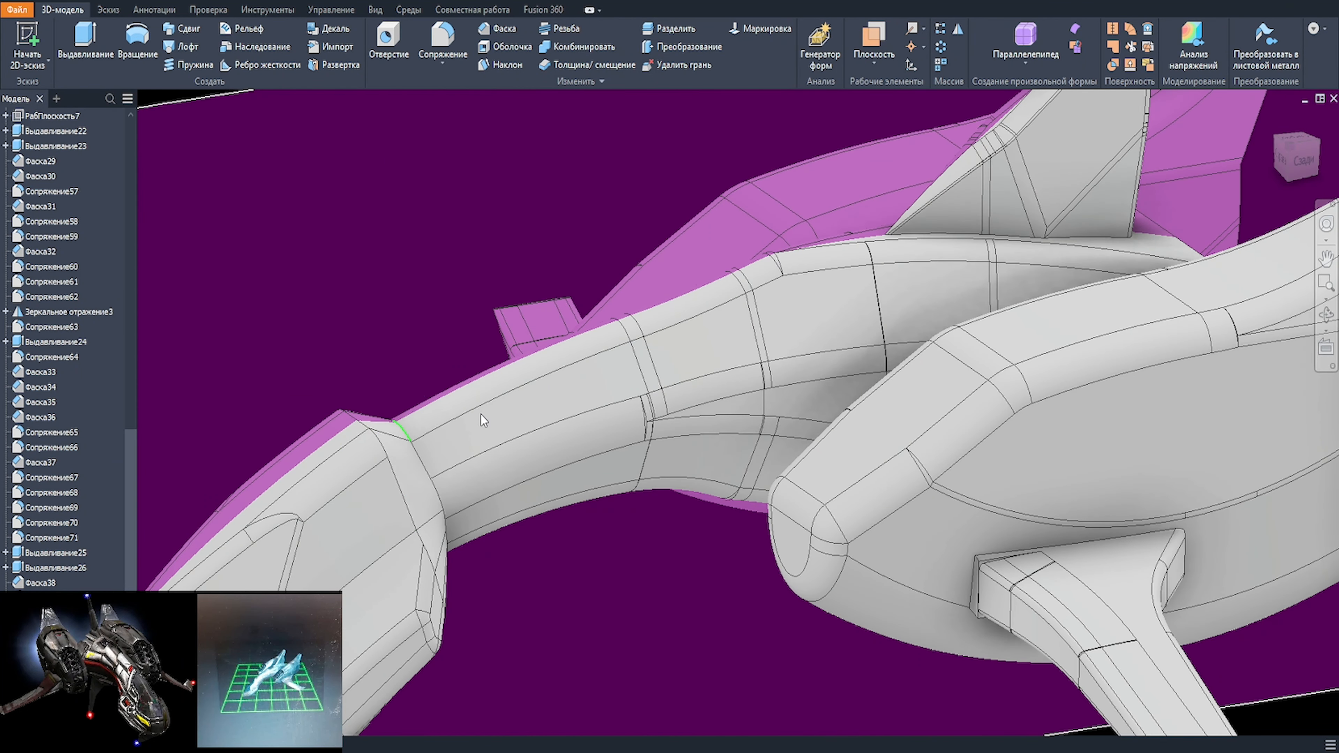
Step: Try to chamfer the edge loop between the neck and the nose, with distances of 5 mm and 2 mm
key("ctrl+shift+k")
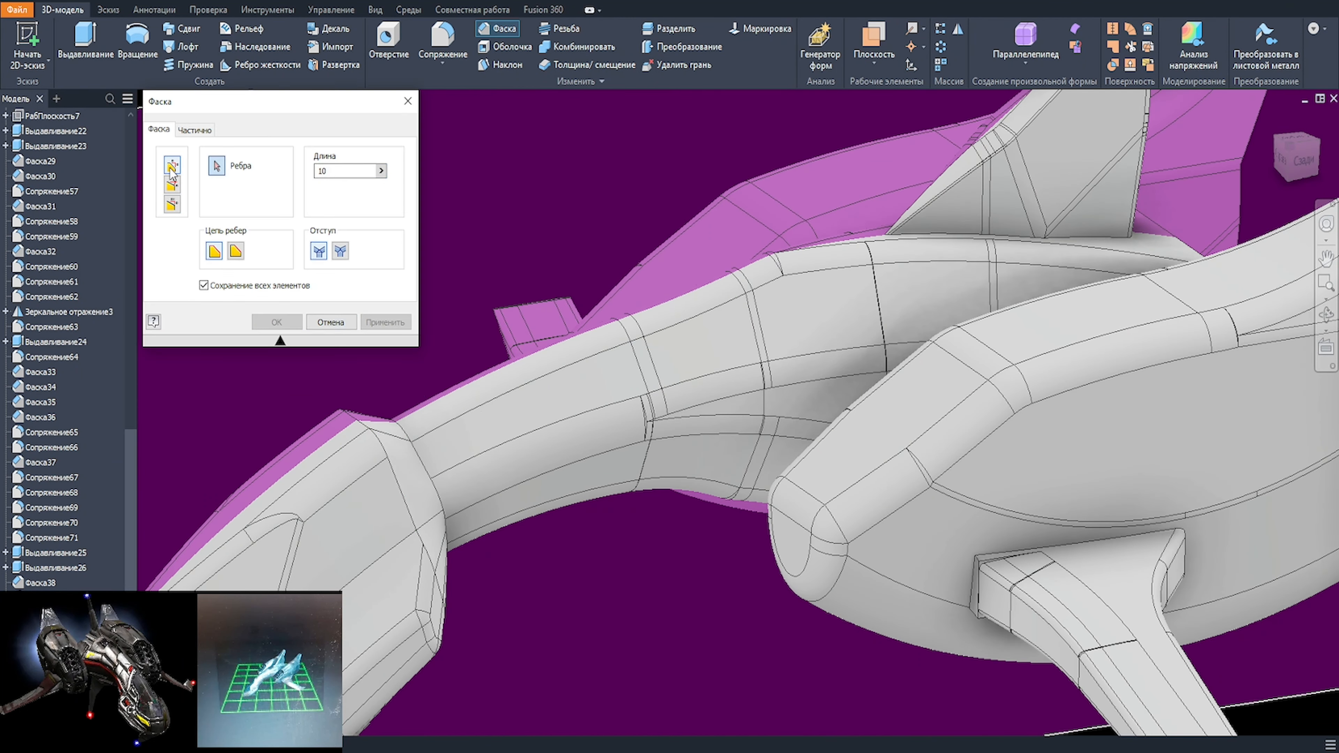
left_click(433, 480)
middle_click_drag(498, 582, 395, 527, "shift")
left_click(432, 558)
middle_click_drag(506, 579, 313, 577, "shift")
left_click(416, 515)
middle_click_drag(464, 499, 415, 490, "shift")
type("5")
scroll(426, 521, "up", 6)
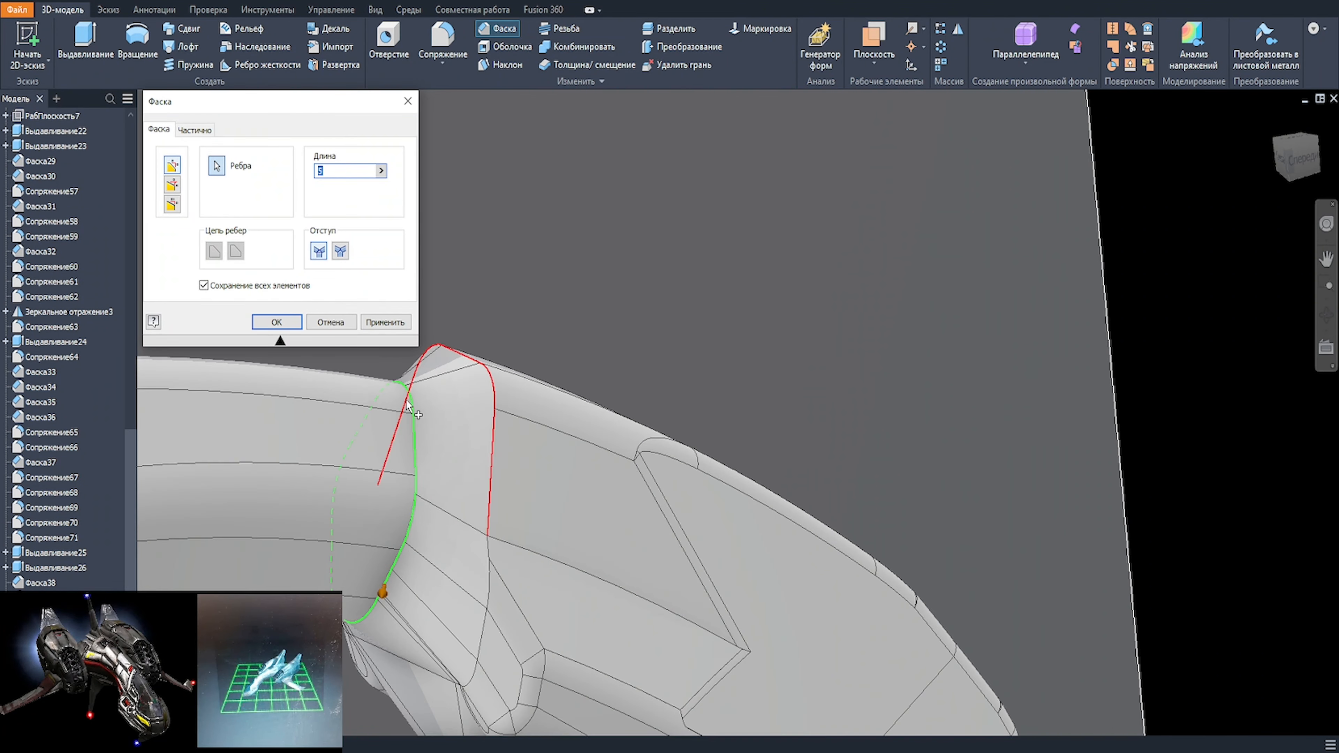
left_click(427, 440)
scroll(434, 443, "down", 6)
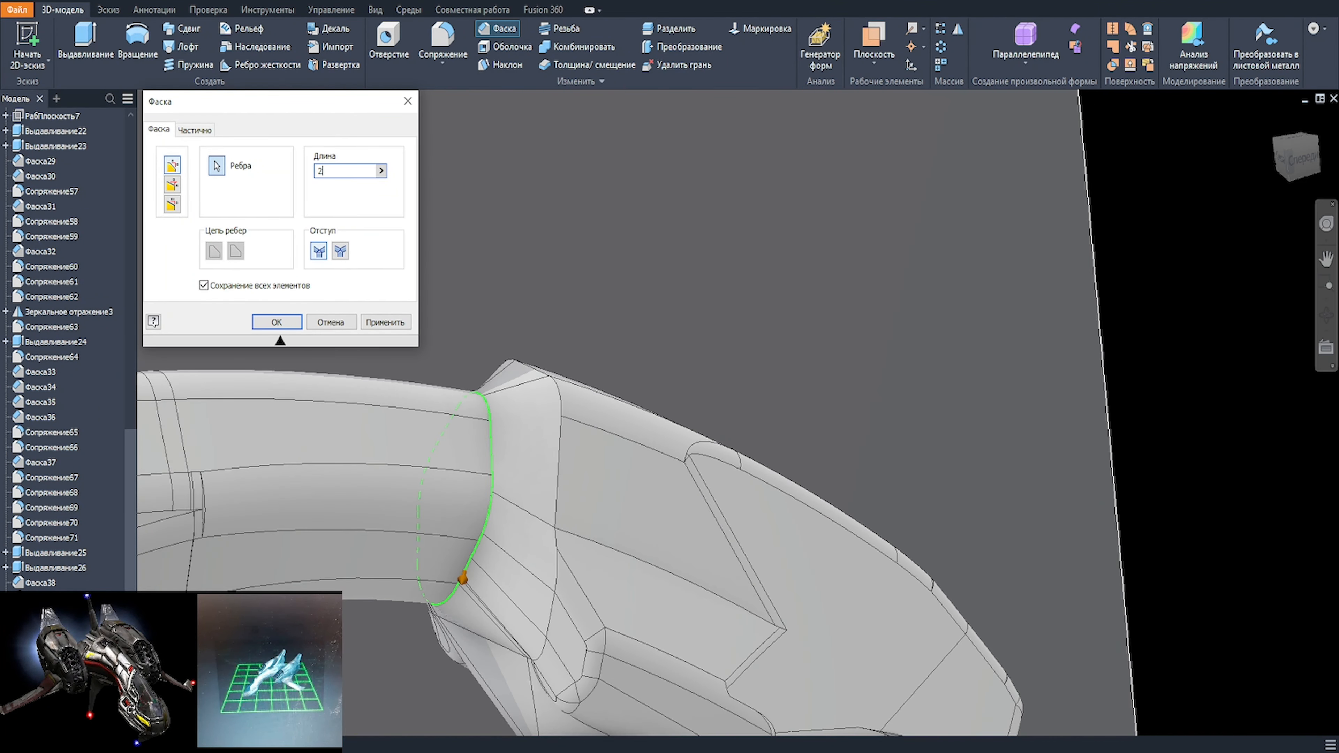
key("Escape")
Step: Chamfer the upper rear rim edges of the nose with a 10 mm distance, leaving the lower rim edges out
scroll(631, 430, "down", 6)
middle_click_drag(630, 431, 635, 454, "shift")
scroll(635, 446, "up", 6)
left_click(560, 416)
left_click(600, 399)
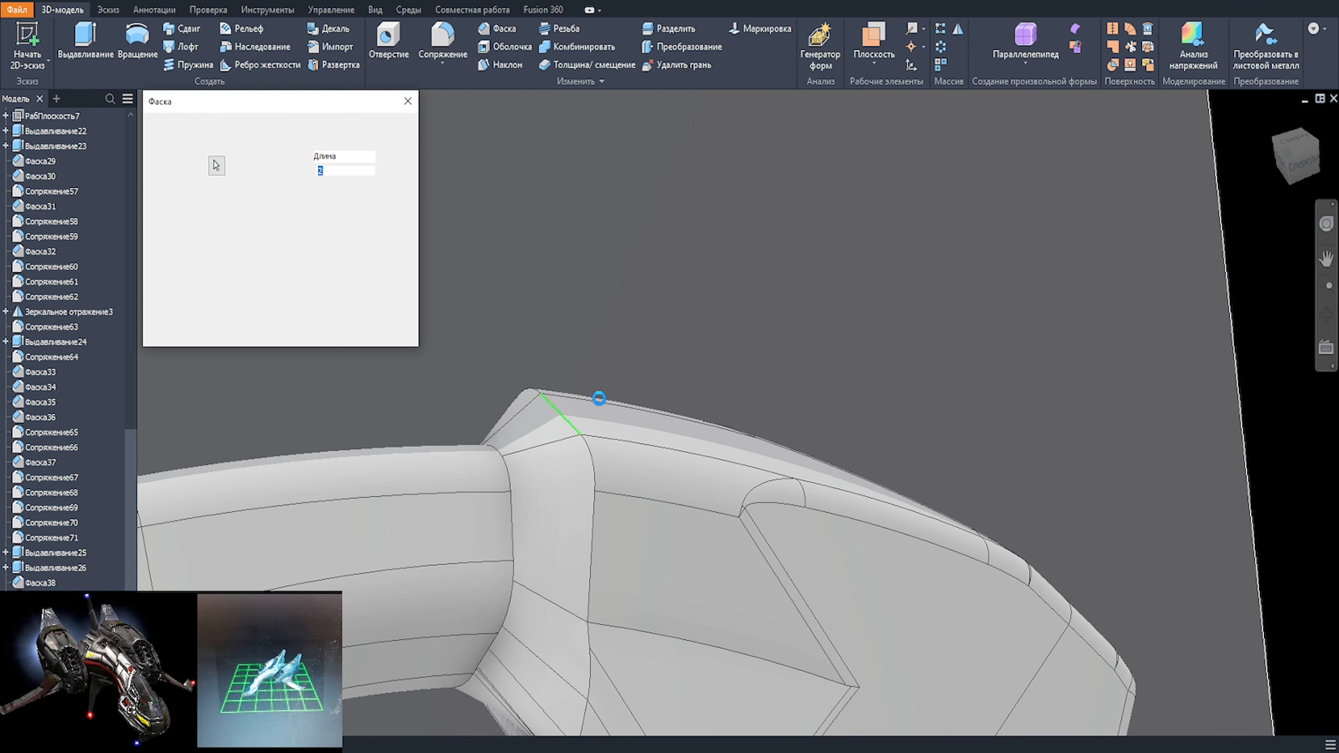
middle_click_drag(662, 568, 679, 384)
left_click(606, 490)
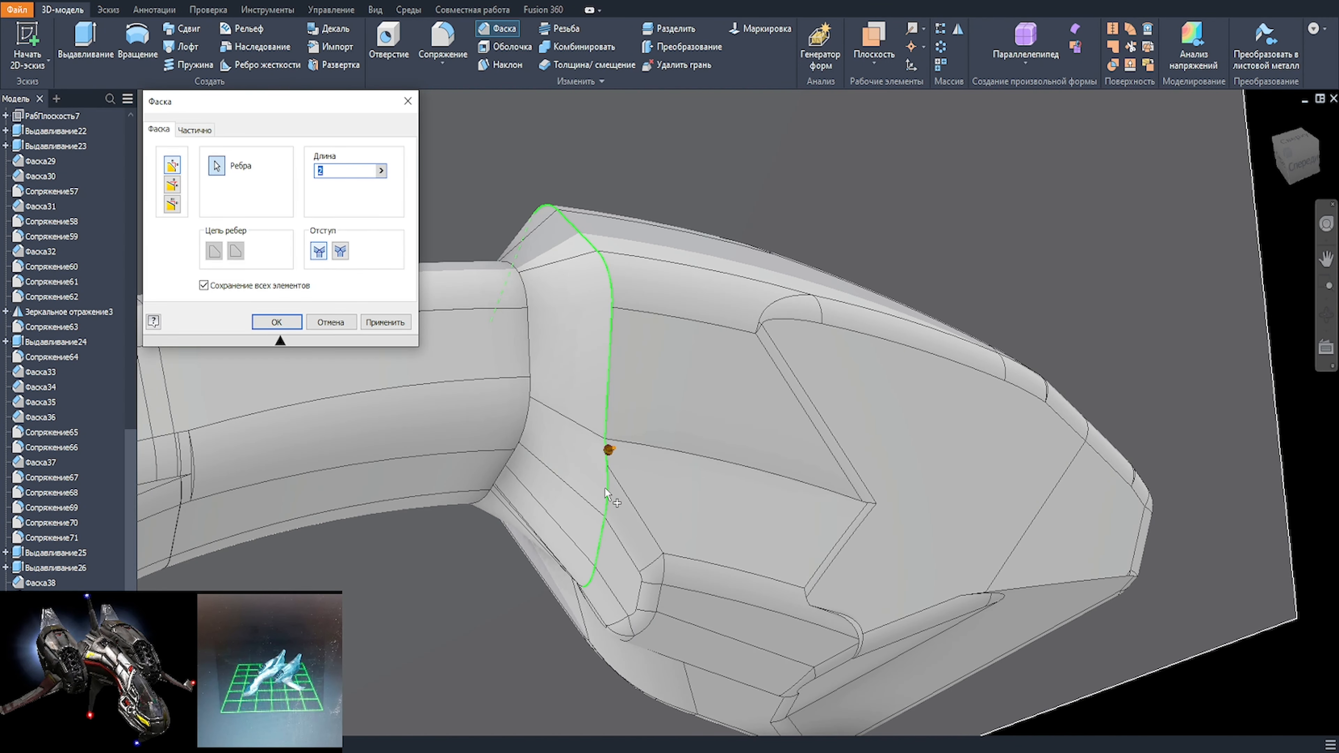
left_click(606, 490, "ctrl")
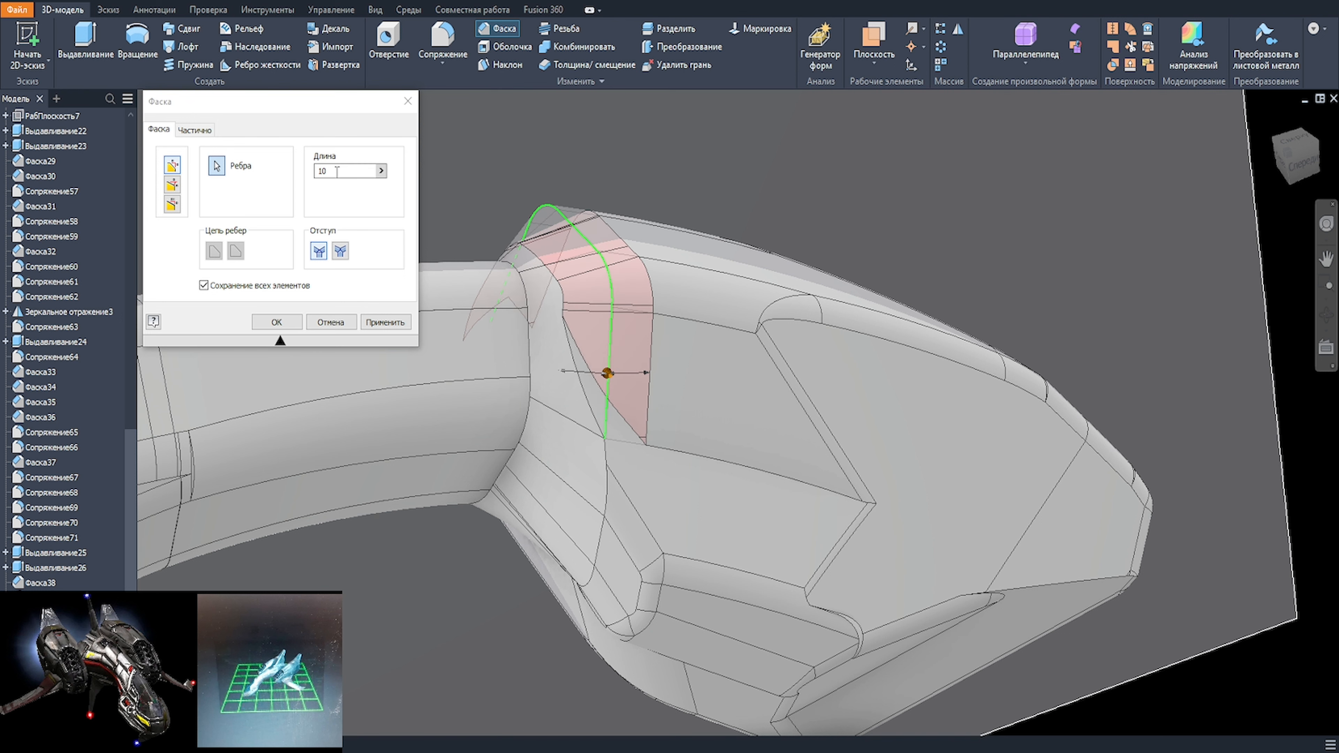
left_click(274, 323)
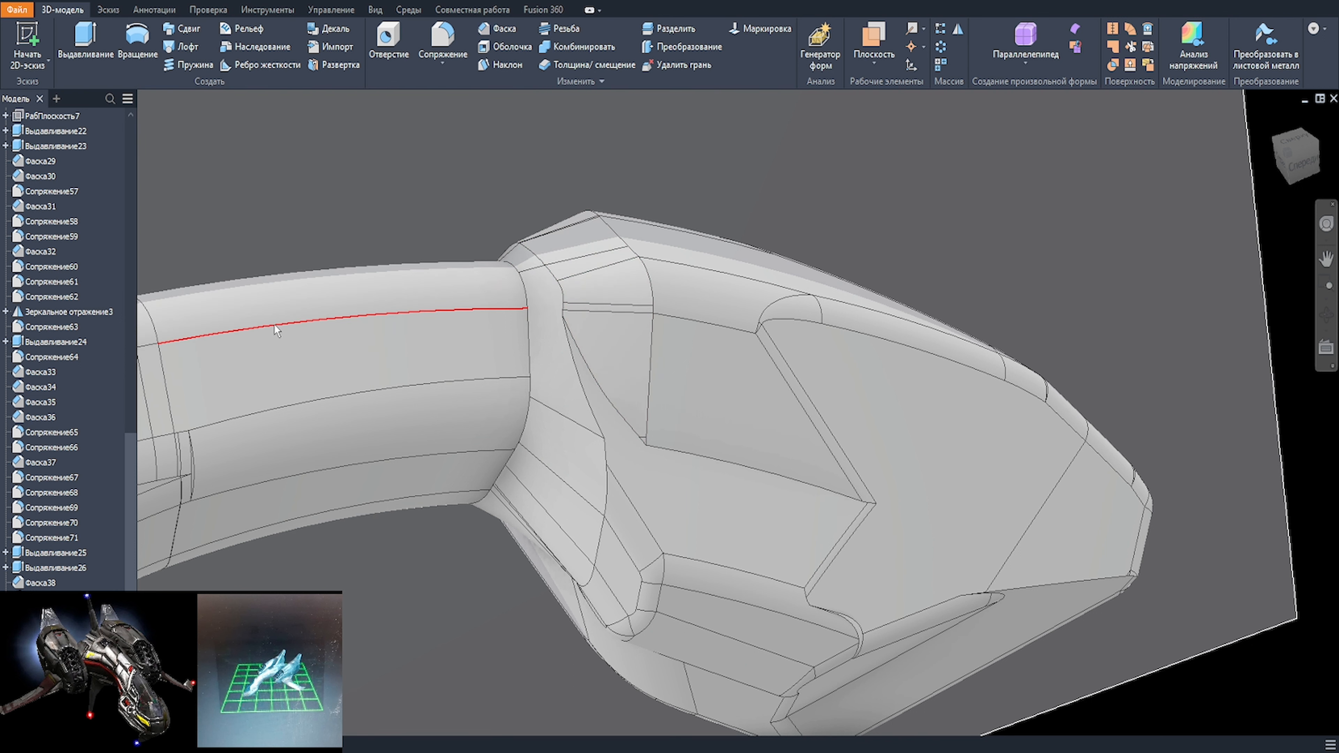
Step: Fillet the edges on the neck side of the nose's new chamfer with a 2 mm radius
mouse_move(274, 324)
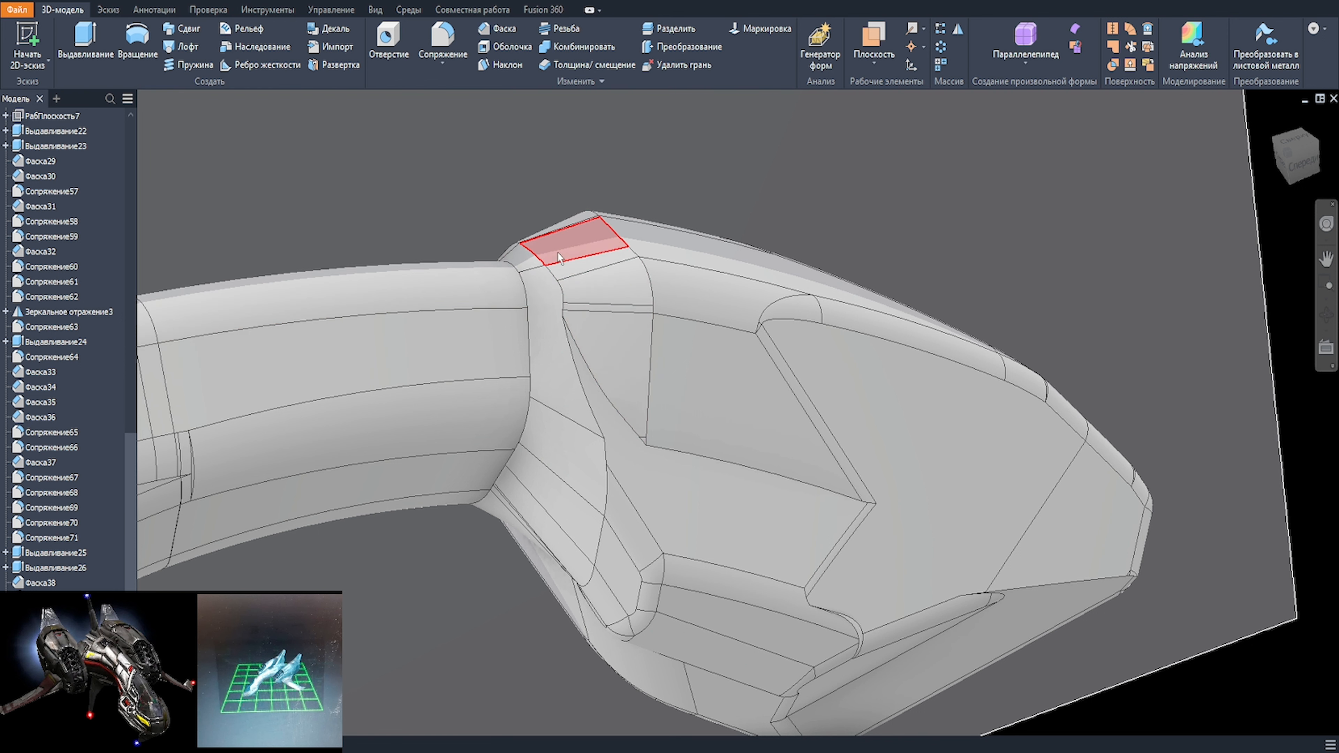
key("f")
left_click(546, 266)
scroll(598, 299, "up", 1)
middle_click_drag(598, 297, 754, 339)
scroll(738, 336, "up", 3)
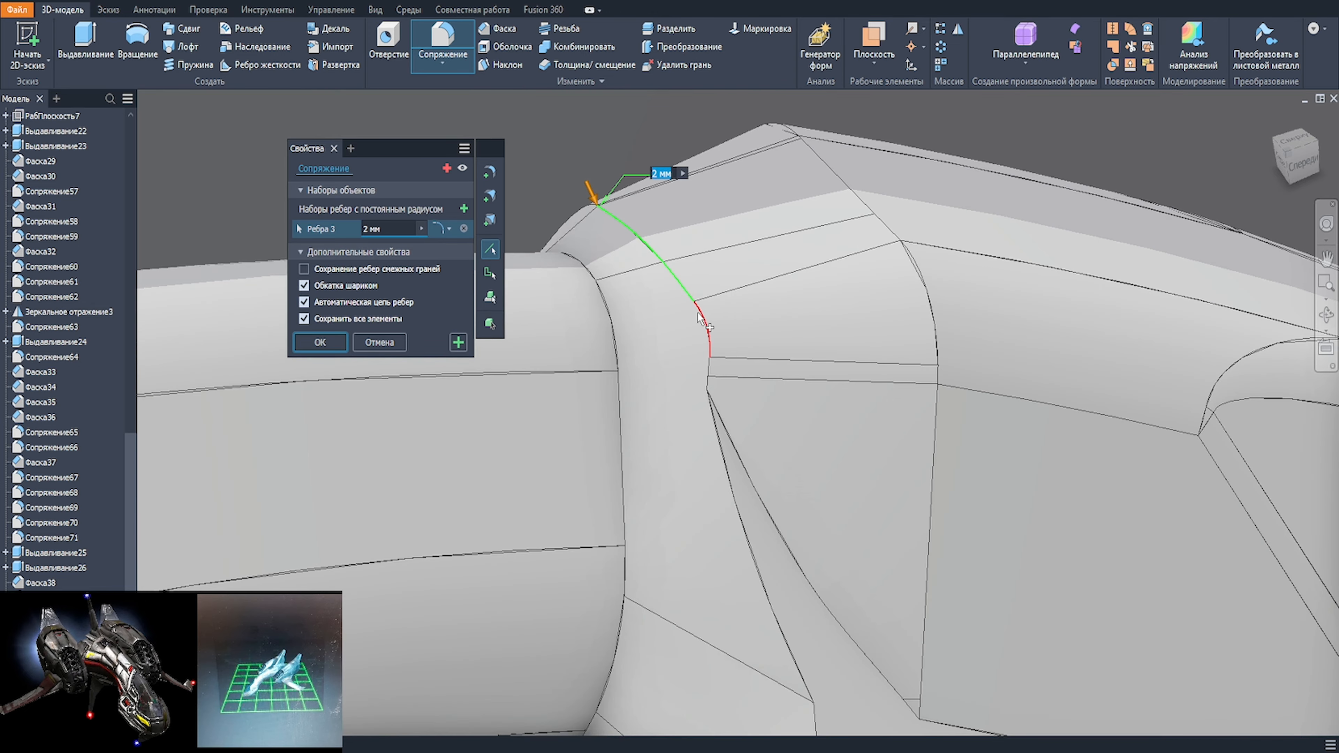
left_click(704, 329)
key("Return")
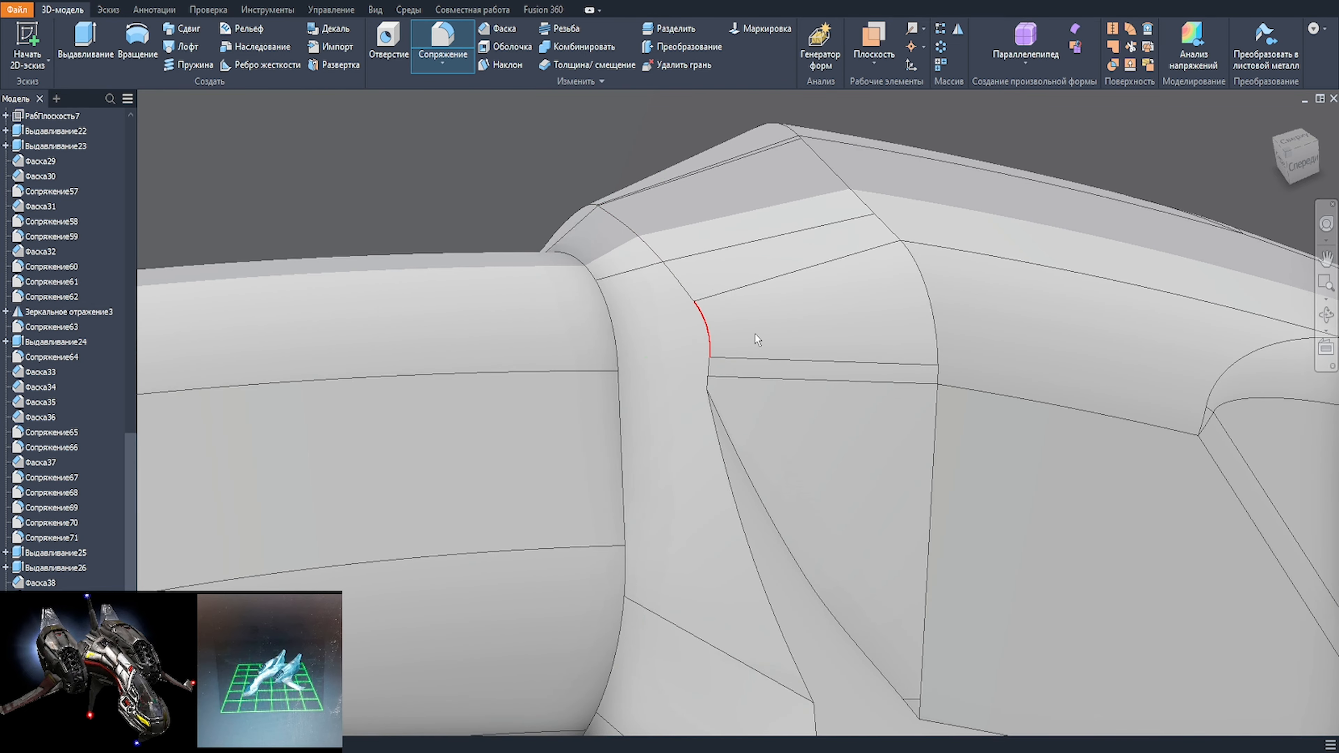
Step: Create a work plane through three corner vertices at the engine nacelle's front end and start a sketch on it
key("F6")
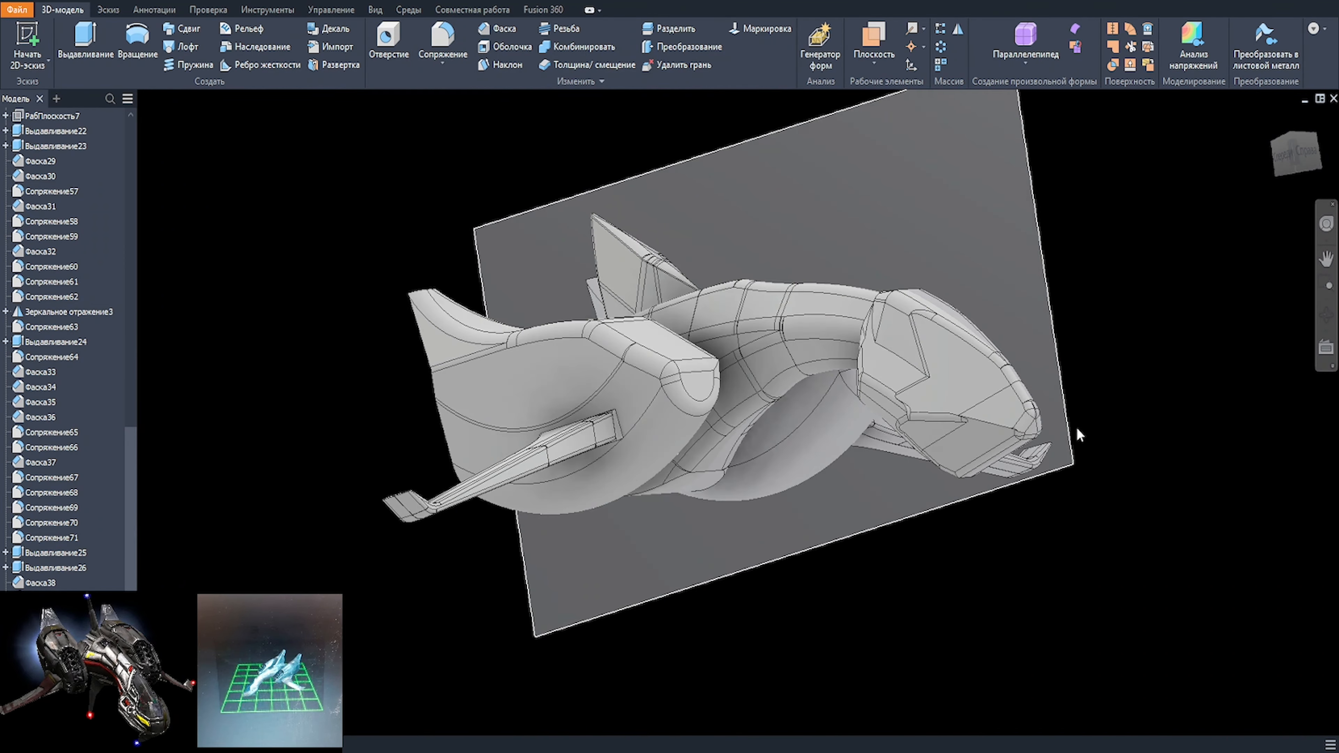
mouse_move(1079, 433)
middle_mouse_down("shift")
mouse_move(1160, 455)
mouse_move(1021, 469)
mouse_move(1061, 478)
middle_mouse_up("shift")
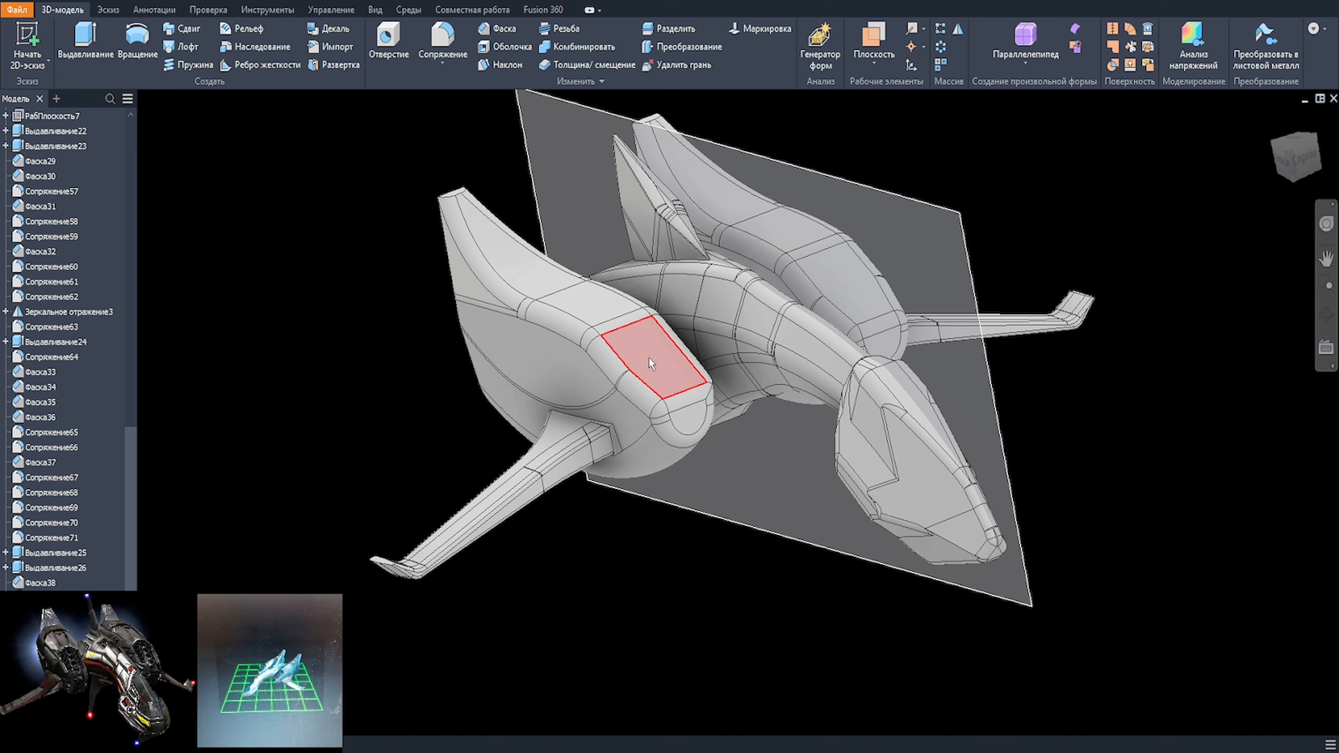
scroll(649, 357, "up", 3)
middle_click_drag(651, 360, 733, 366, "shift")
left_click(27, 43)
scroll(785, 358, "up", 5)
left_click(776, 449)
left_click(744, 515)
middle_click_drag(744, 515, 696, 528, "shift")
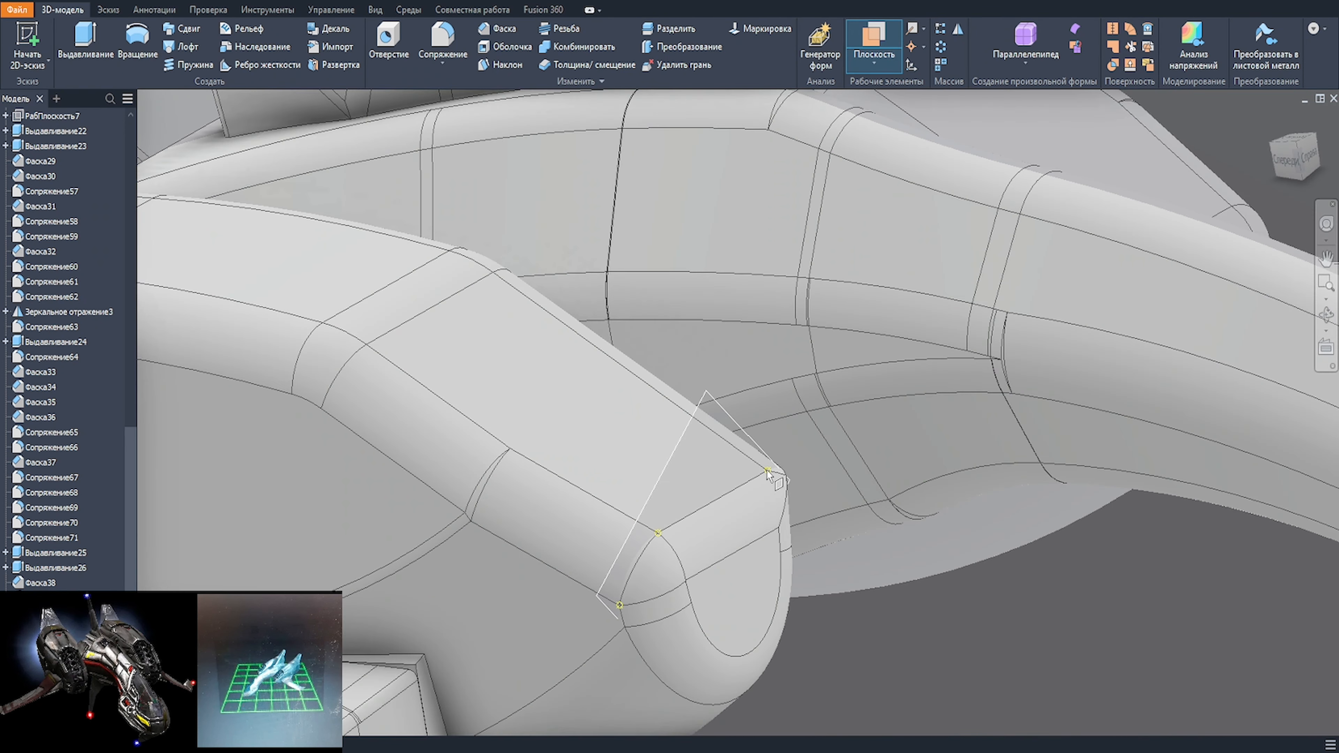
middle_click_drag(770, 469, 709, 467, "shift")
left_click(691, 457)
left_click(596, 393)
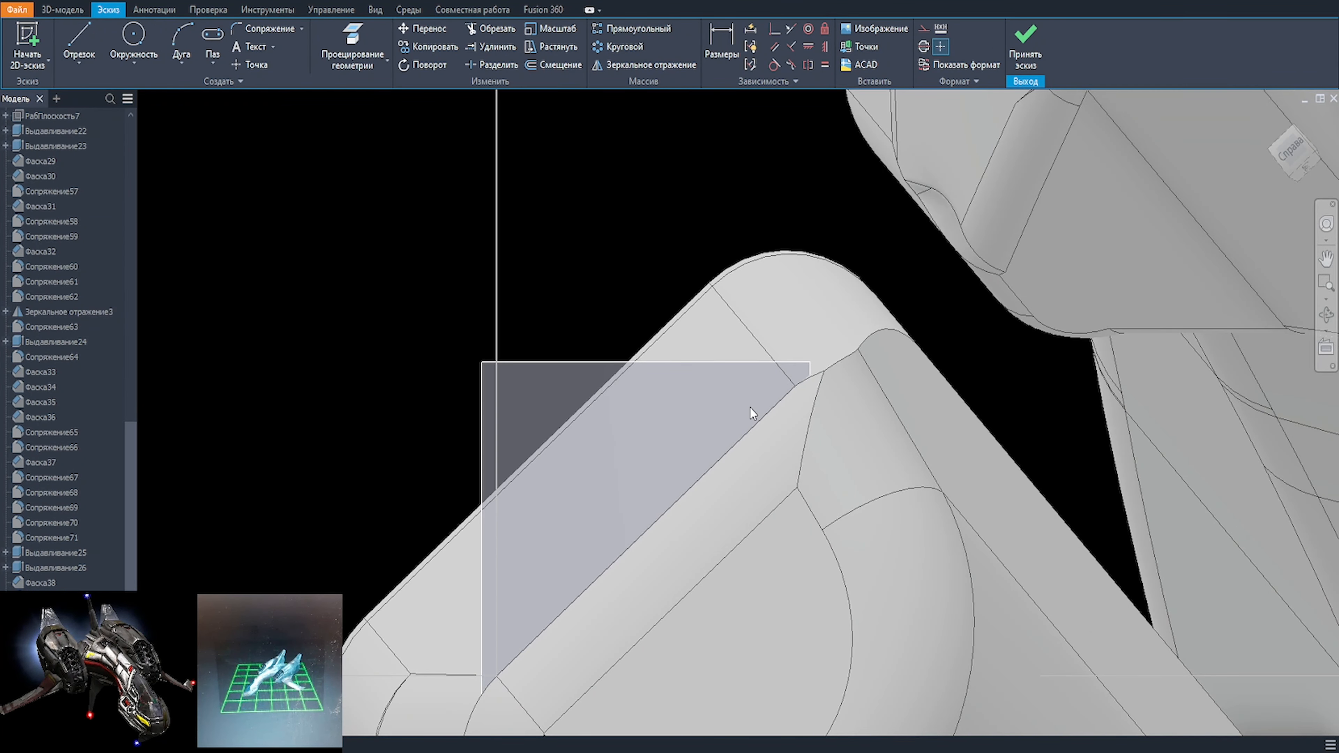
Step: Project the top, corner and side edges of the nacelle's front end into the sketch
scroll(750, 409, "down", 2)
key("p")
left_click(480, 586)
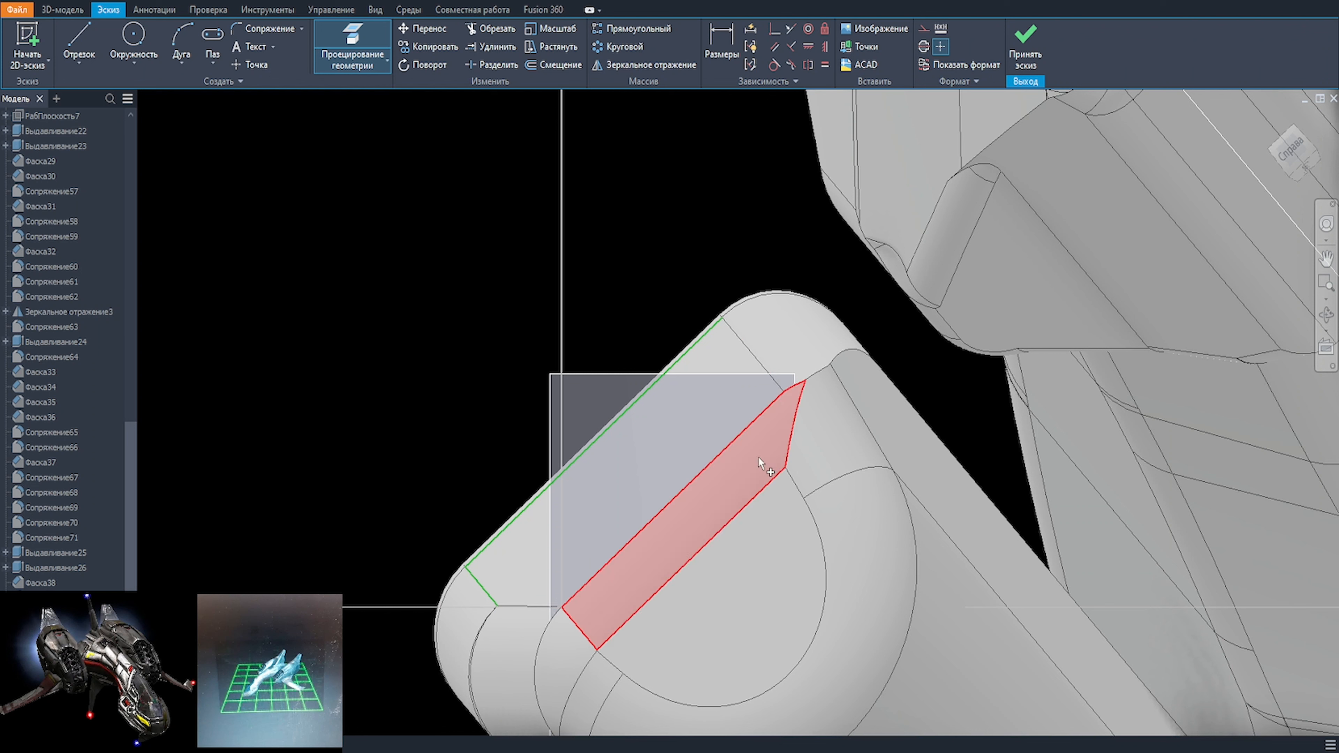
left_click(803, 349)
middle_click_drag(506, 560, 652, 346)
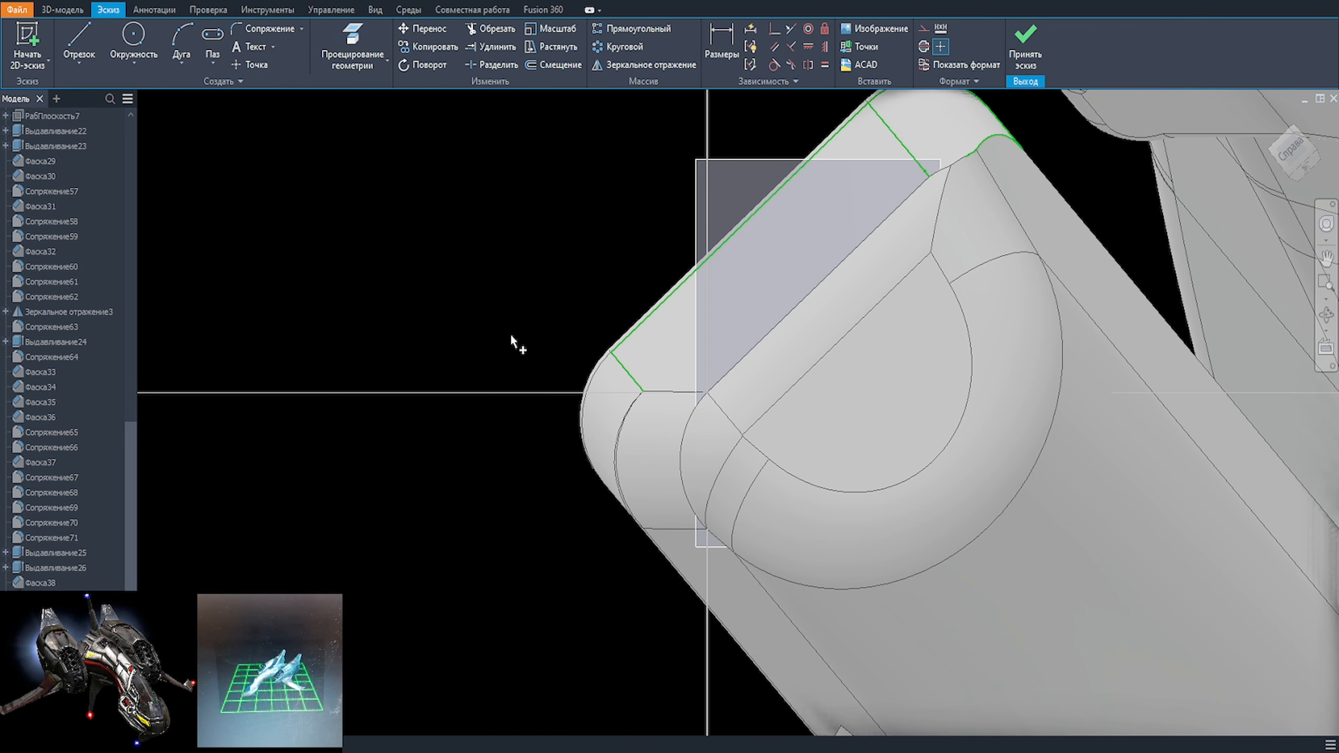
left_click(610, 457)
Step: Draw a line between the two lower projected corners and a centre line from its midpoint to the top edge's midpoint
key("l")
left_click(636, 521)
left_click(1023, 151)
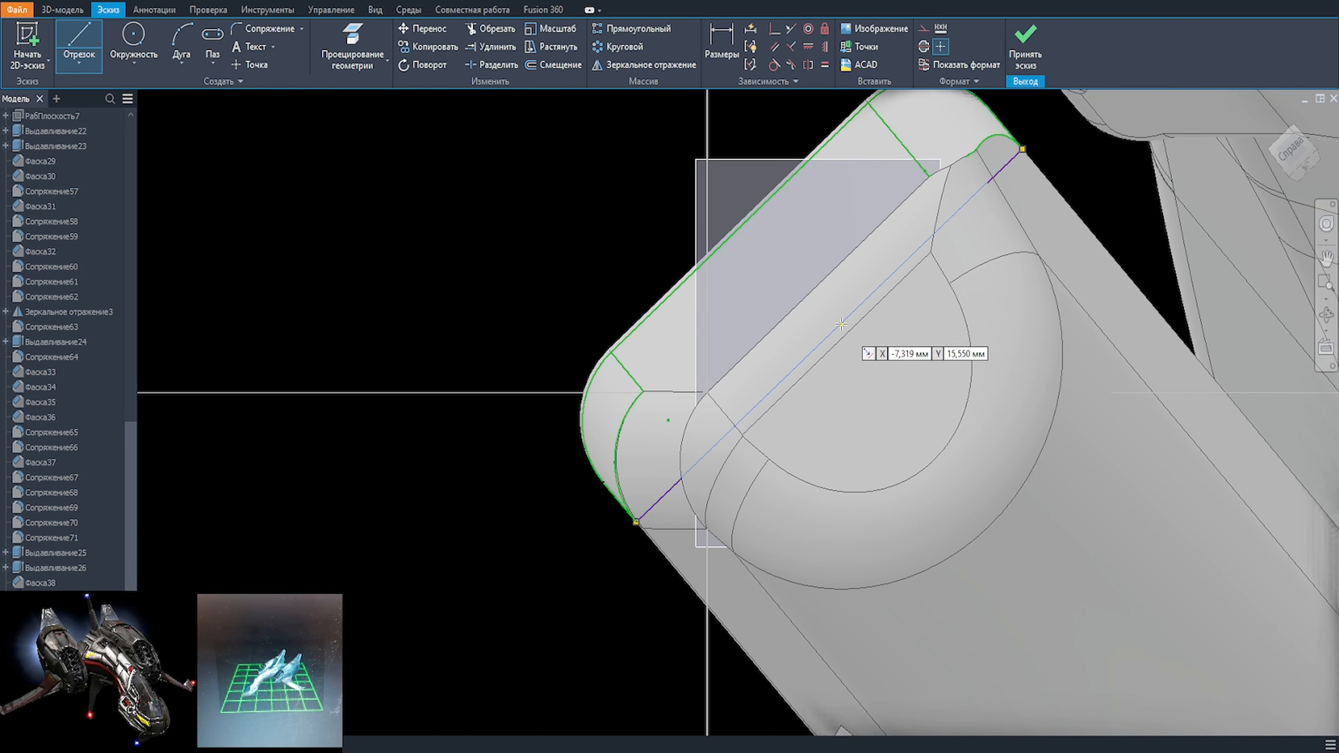
left_click(824, 340)
left_click(740, 227)
Step: Draw a three-segment line chain between the two lower projected corners, with a middle segment about 31 mm long under the top edge
key("a")
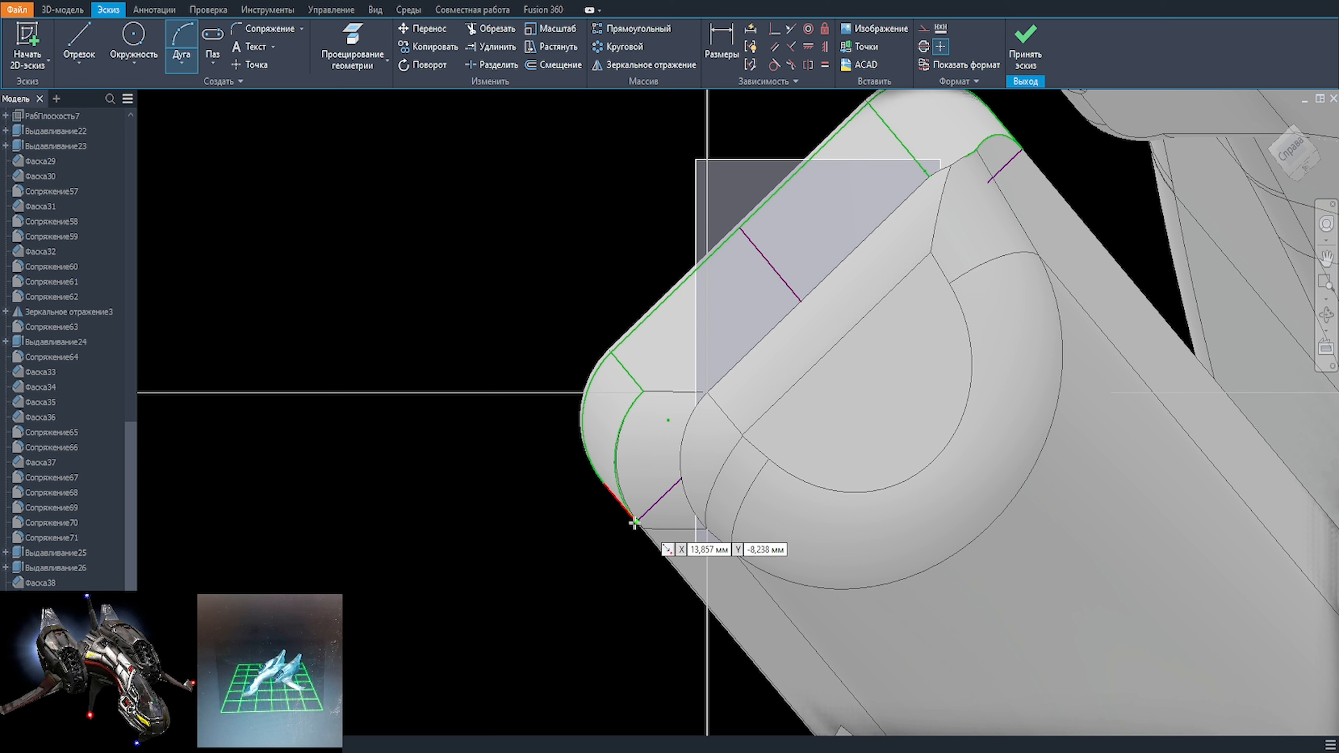
key("l")
left_click(637, 521)
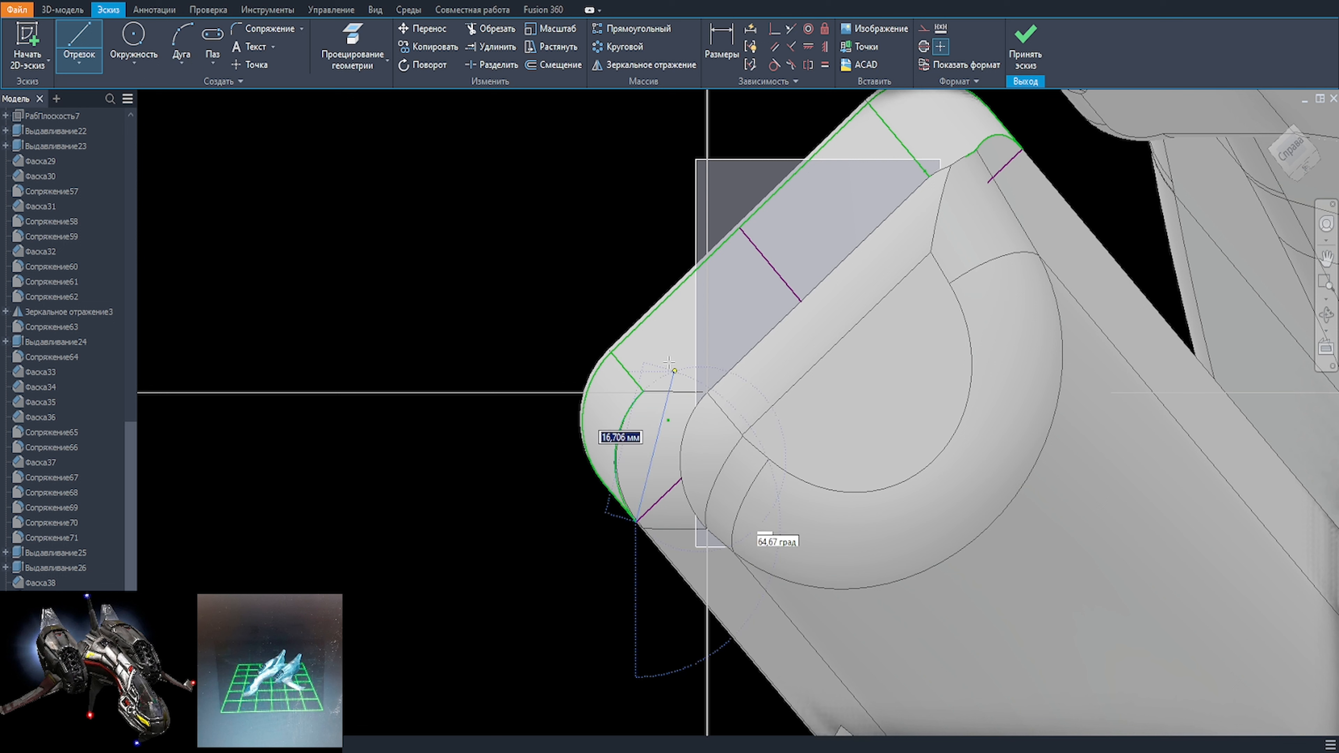
left_click(653, 321)
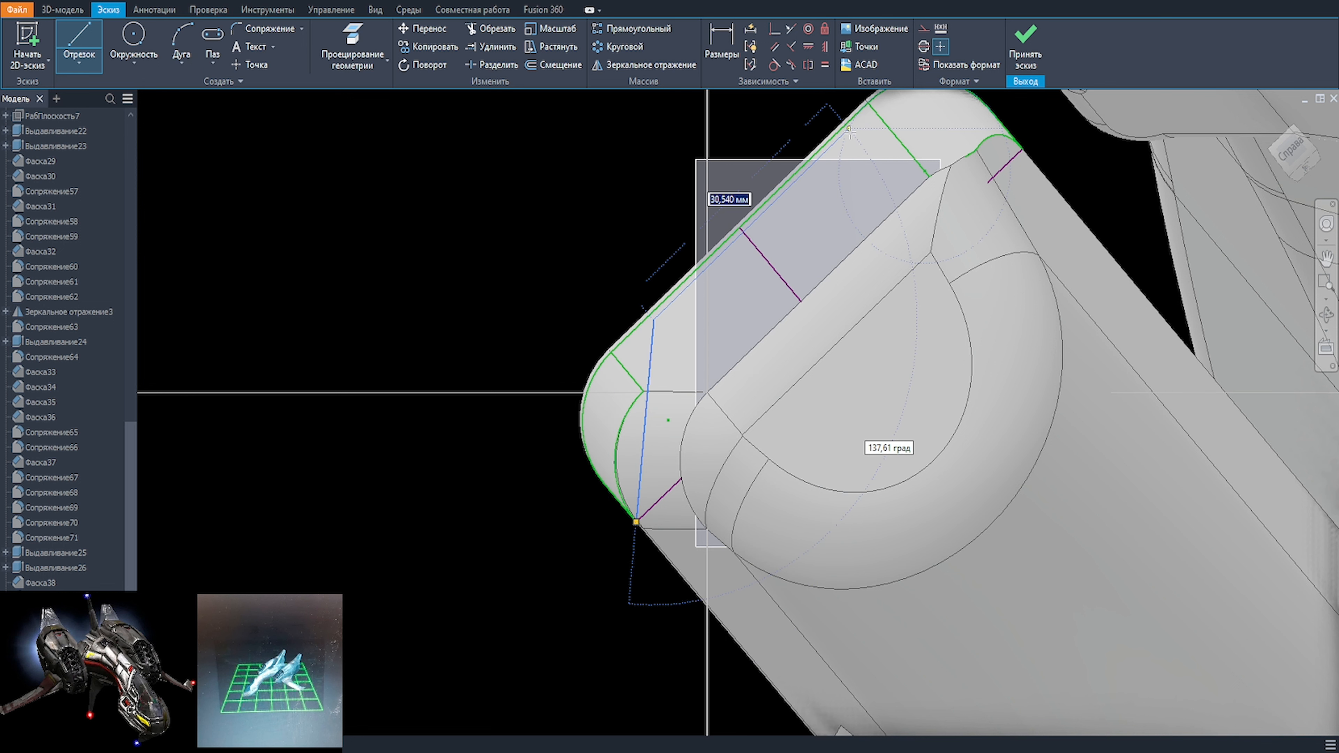
left_click(1023, 151)
Step: Constrain the two end segments of the line chain to equal length
scroll(1013, 210, "up", 1)
scroll(1013, 210, "down", 2)
key("equal")
left_click(960, 149)
left_click(697, 376)
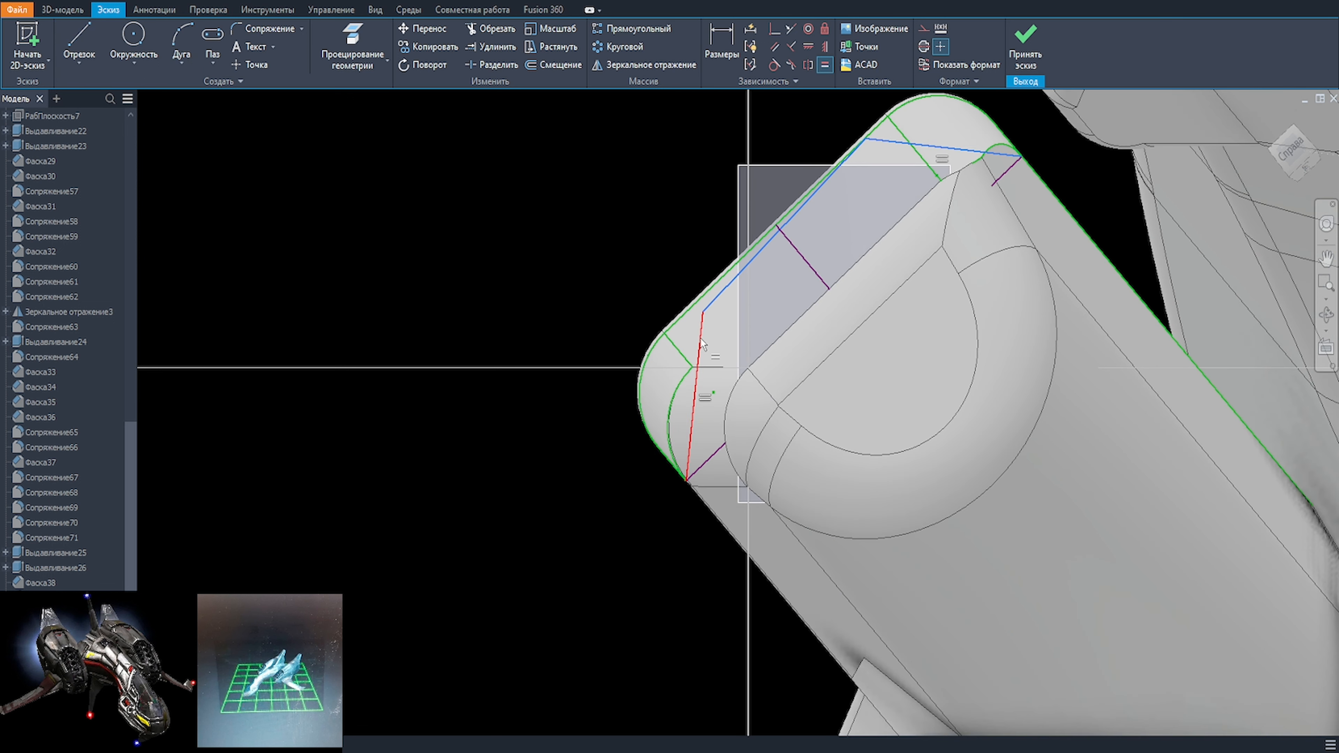
key("Escape")
Step: Make the chain's middle segment parallel to the projected top edge of the nacelle
left_click_drag(875, 141, 841, 205)
left_click(772, 47)
left_click(794, 207)
left_click(804, 212)
left_click(666, 261)
left_click(693, 350)
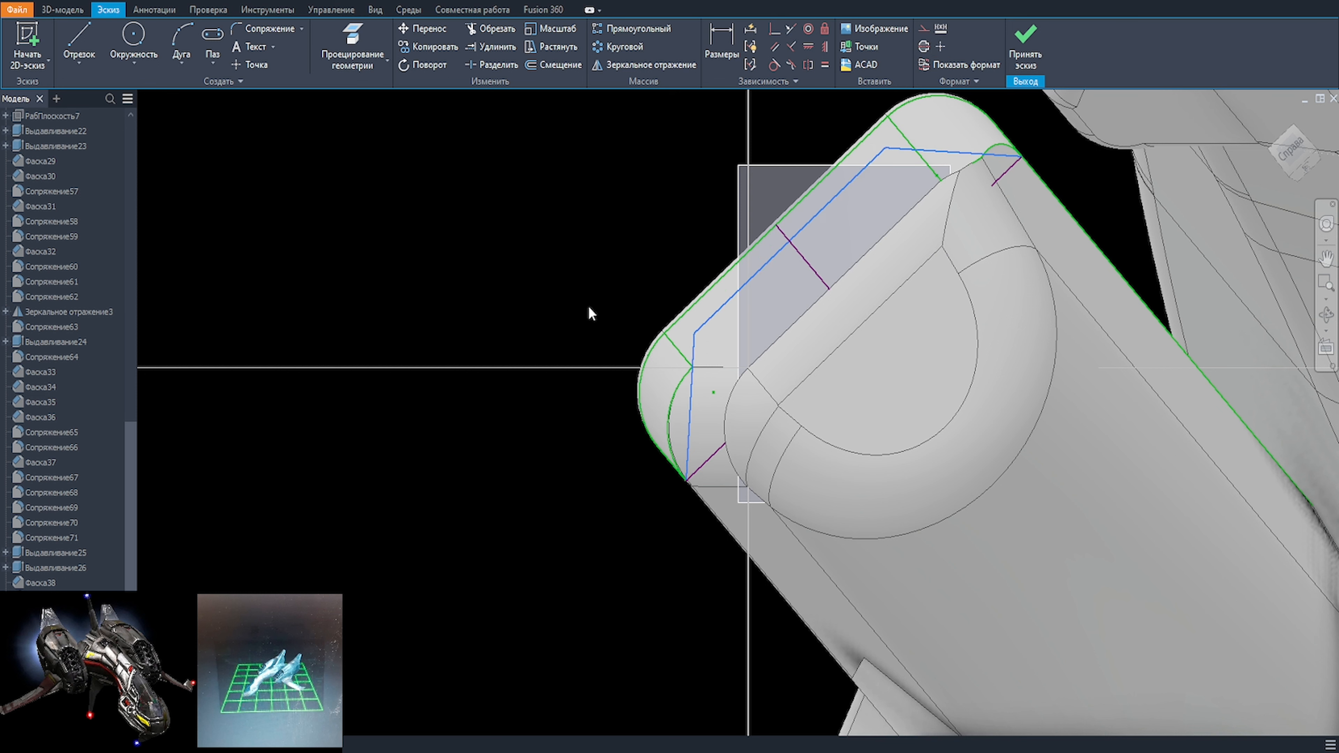
Step: Delete the two end segments of the line chain, keeping the middle segment
left_click(696, 347)
key("Delete")
left_click(988, 155)
key("Delete")
Step: Shorten the middle segment at its upper end and connect that end to the nearby projected corner with a line about 21 mm long
key("l")
left_click(1021, 157)
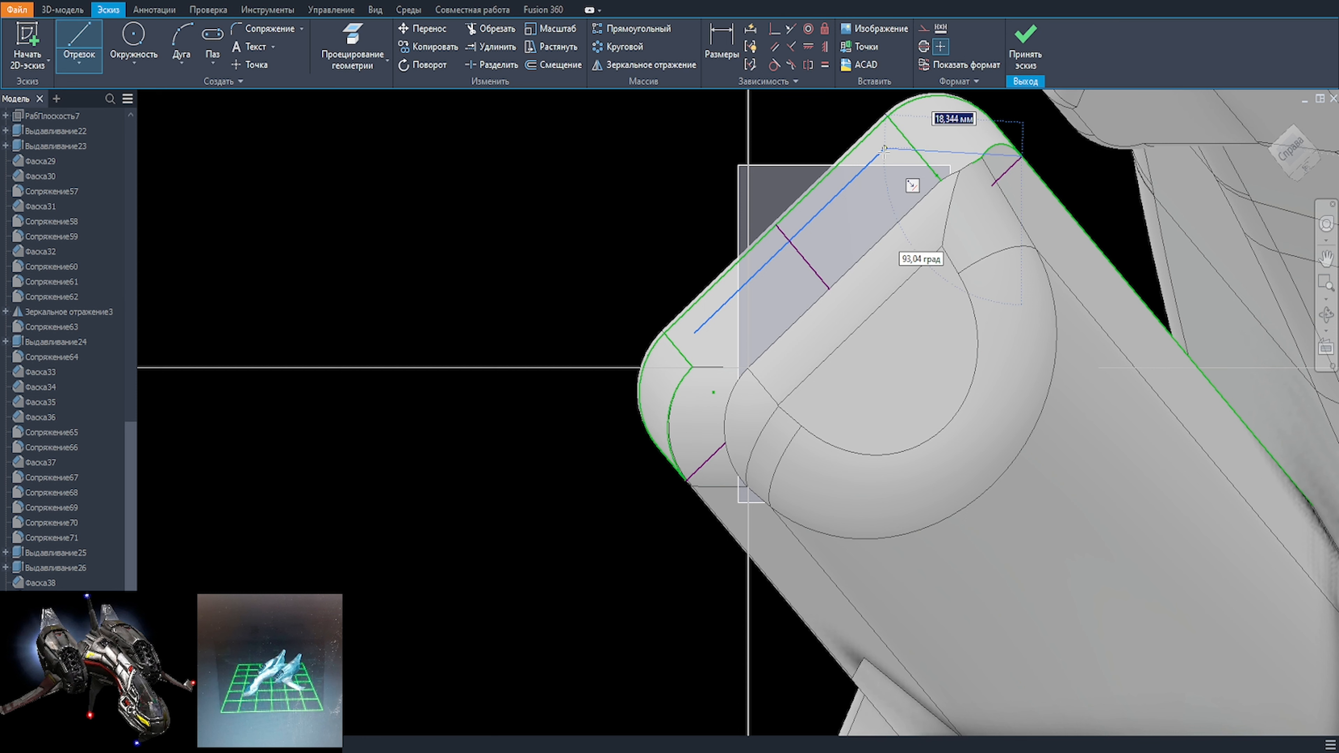
left_click(885, 148)
key("Escape")
left_click_drag(885, 148, 862, 172)
left_click(863, 172)
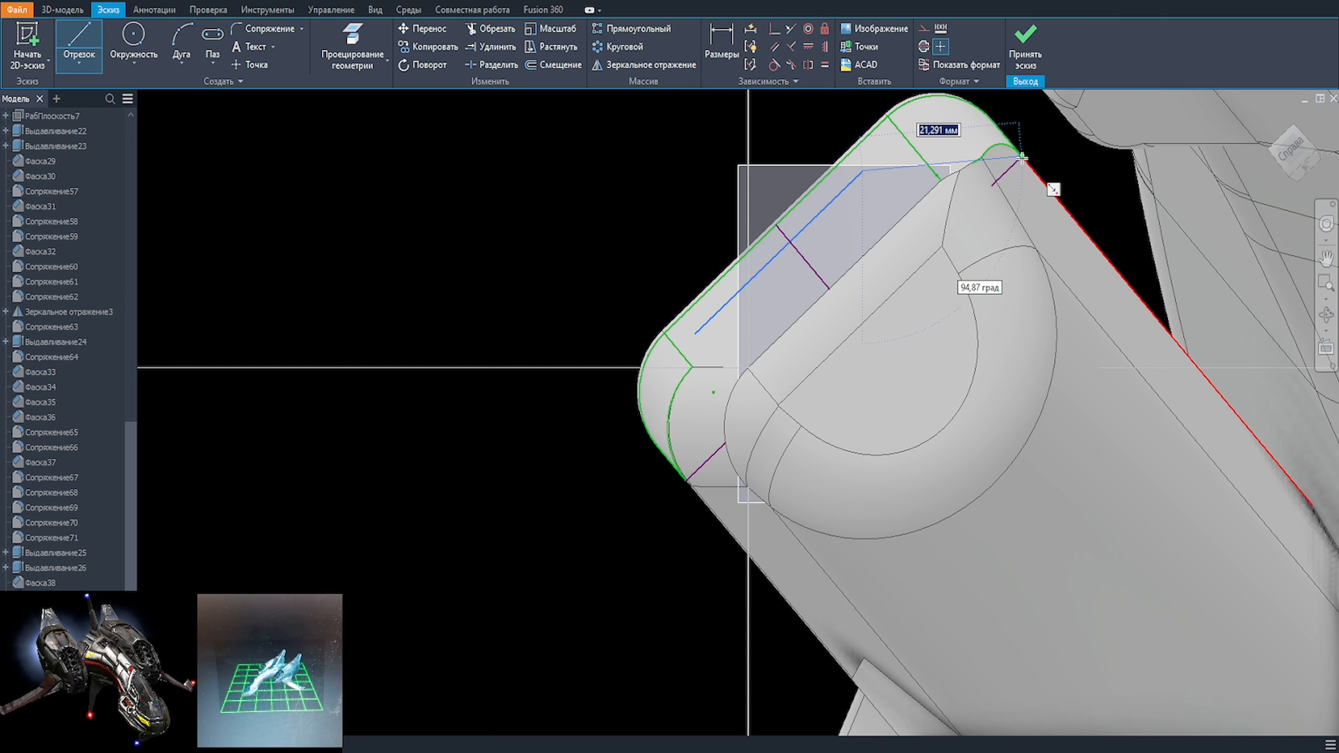
left_click(1022, 157)
key("Escape")
Step: Shorten the middle segment at both ends and dimension its length to 23 mm
left_click_drag(696, 334, 722, 308)
left_click_drag(862, 171, 848, 186)
key("d")
left_click(814, 221)
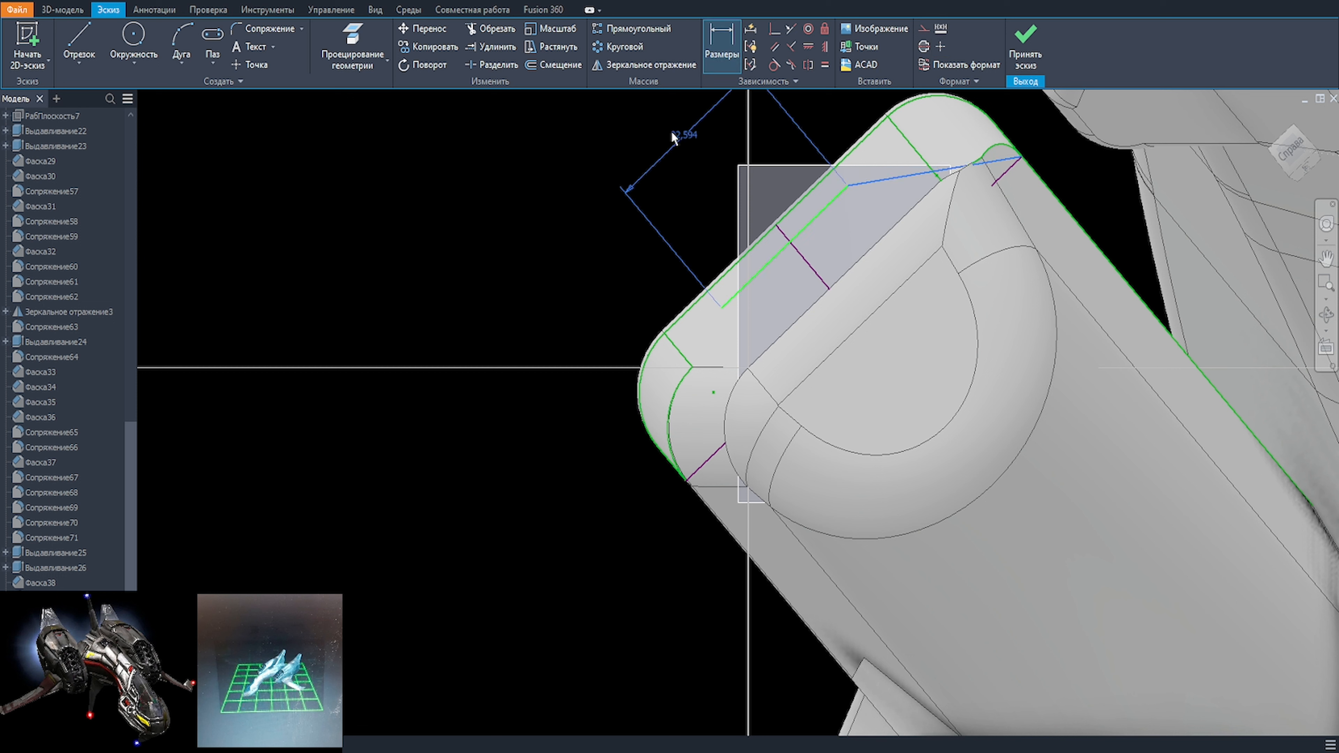
left_click(548, 242)
type("23")
key("BackSpace")
type("0")
key("Return")
left_click(576, 238)
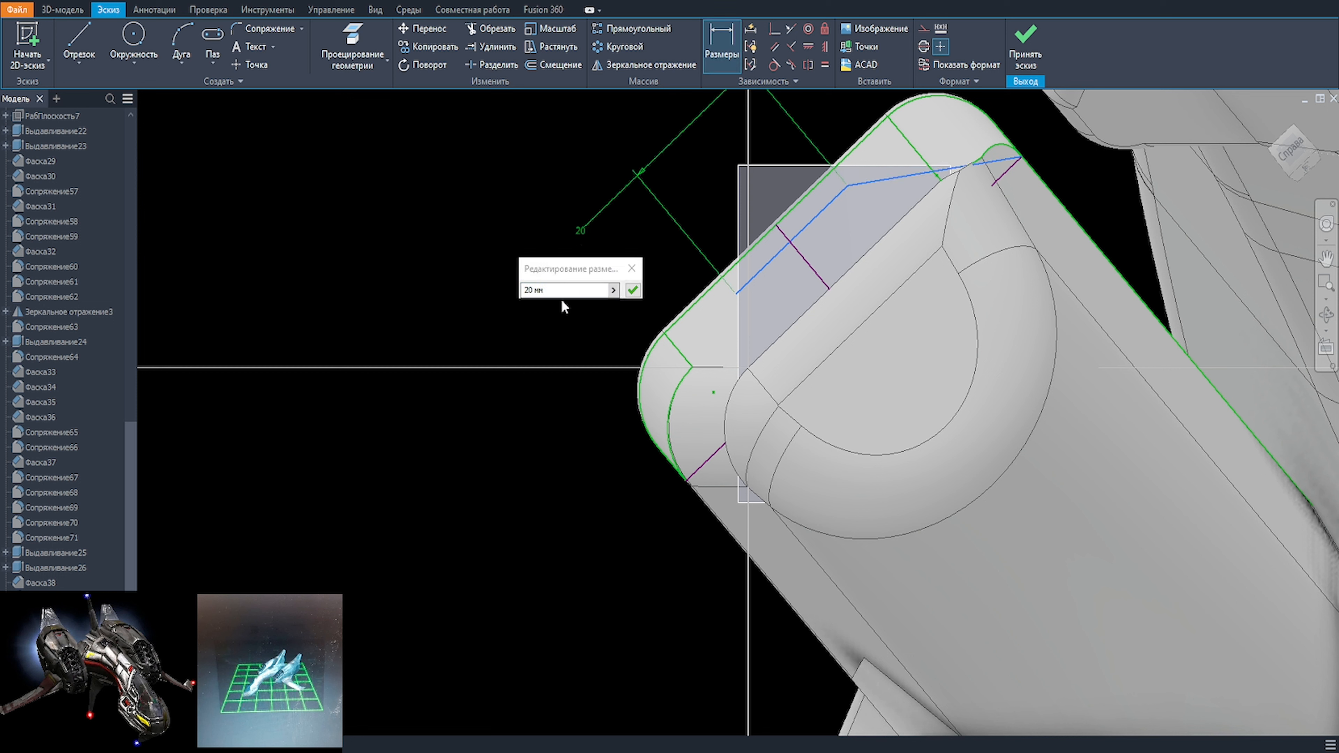
type("23")
key("Return")
Step: Draw the missing end segment from the middle segment's free end to the opposite projected corner
key("c")
left_click(784, 247)
left_click(796, 250)
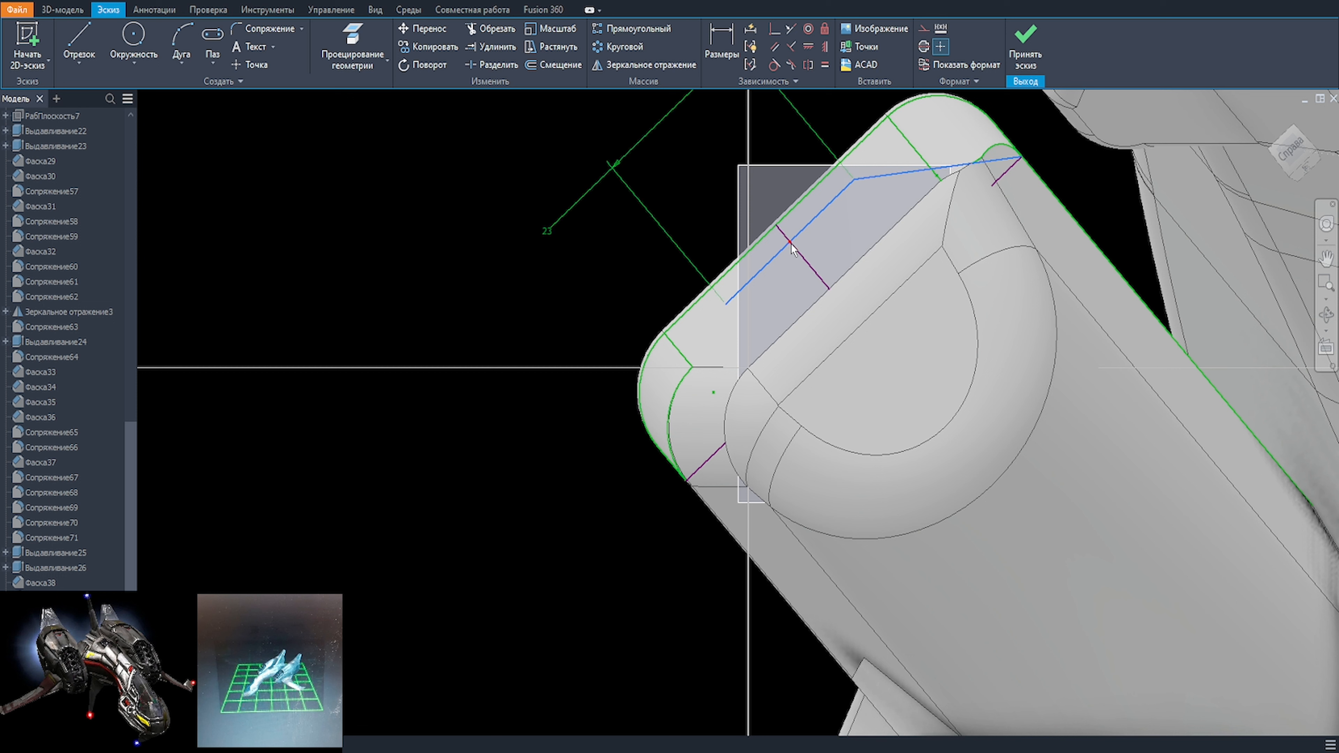
key("l")
left_click(726, 303)
scroll(671, 501, "up", 4)
left_click(716, 429)
scroll(812, 381, "down", 6)
key("Escape")
Step: Draw a three-line outer boundary beyond the nacelle's top between the two projected corners, with its long side about 76 mm
key("l")
left_click(875, 288)
left_click(883, 283)
left_click(768, 167)
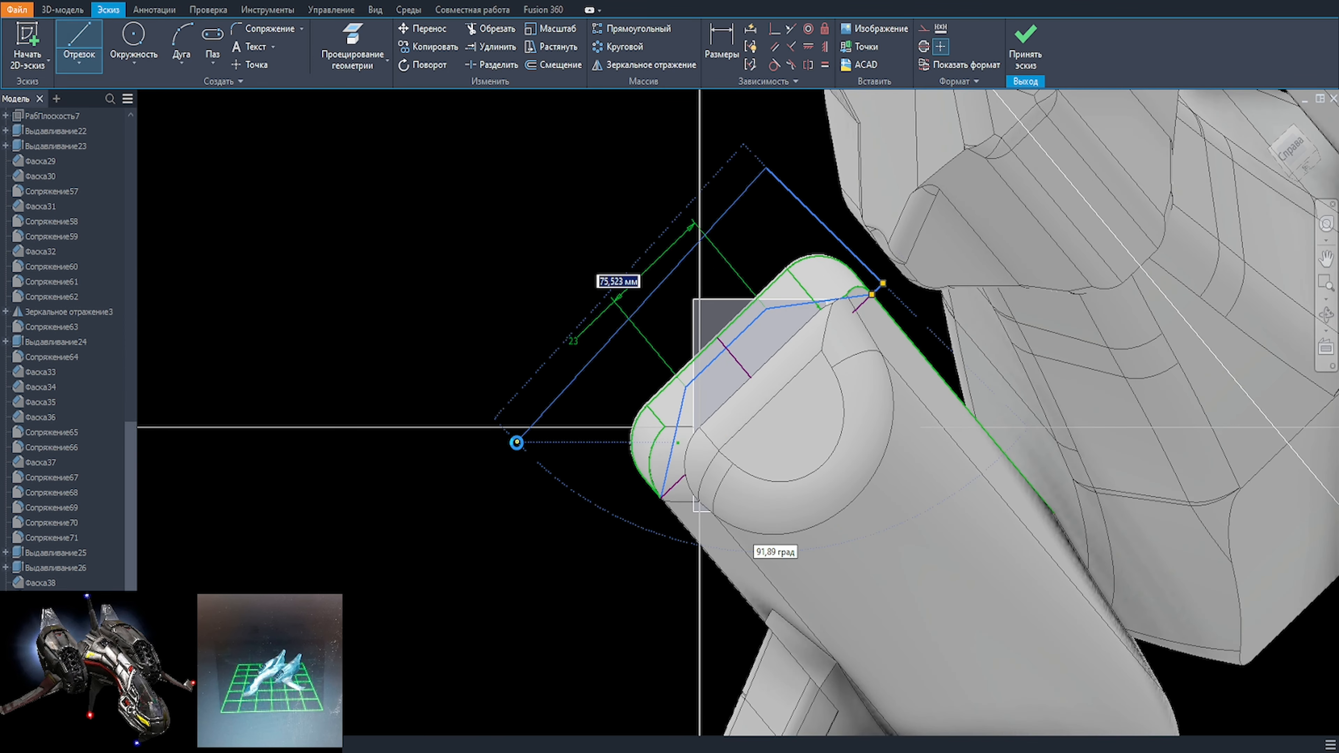
left_click(518, 442)
left_click(661, 497)
key("Escape")
Step: Start a cut extrusion from the six sketch regions between the three-segment line and the outer boundary
key("e")
left_click(572, 450)
left_click(678, 423)
left_click(709, 430)
left_click(370, 270)
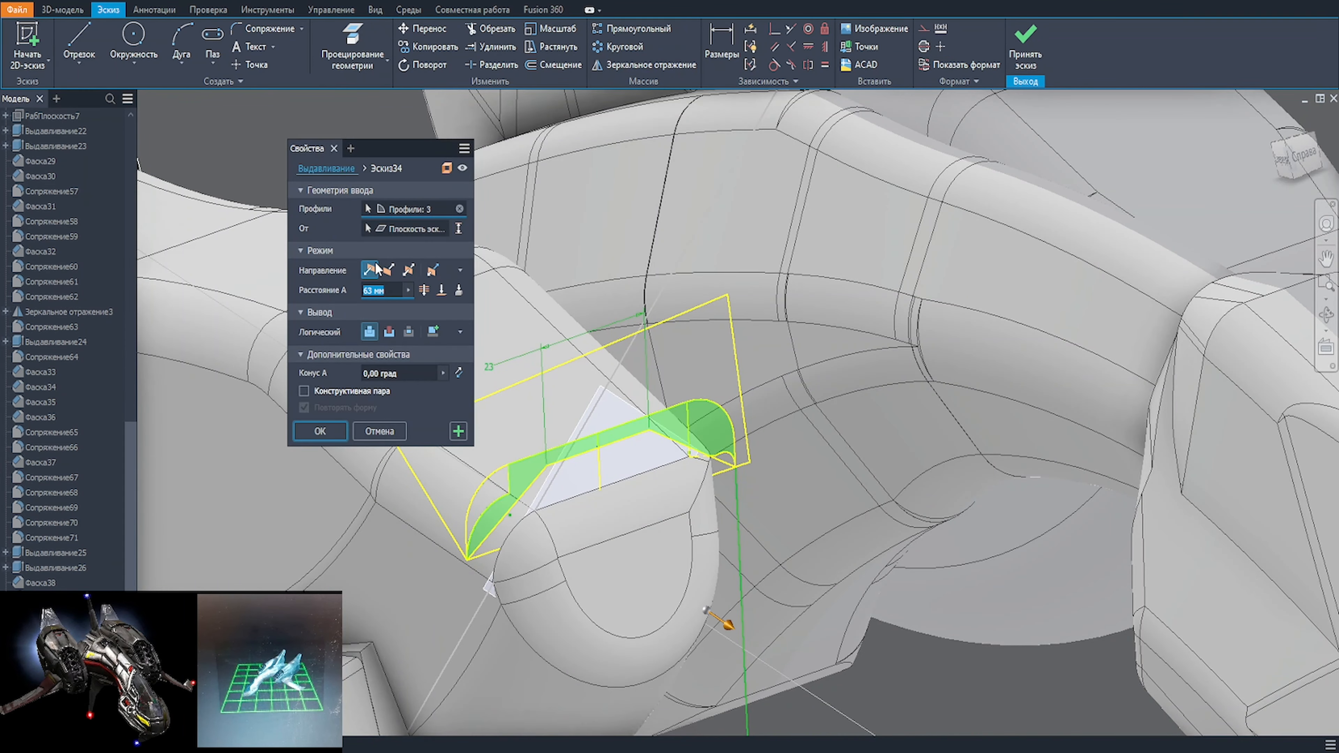
left_click(715, 365)
left_click(387, 335)
middle_click_drag(491, 498, 698, 523)
left_click(696, 520)
left_click(935, 483)
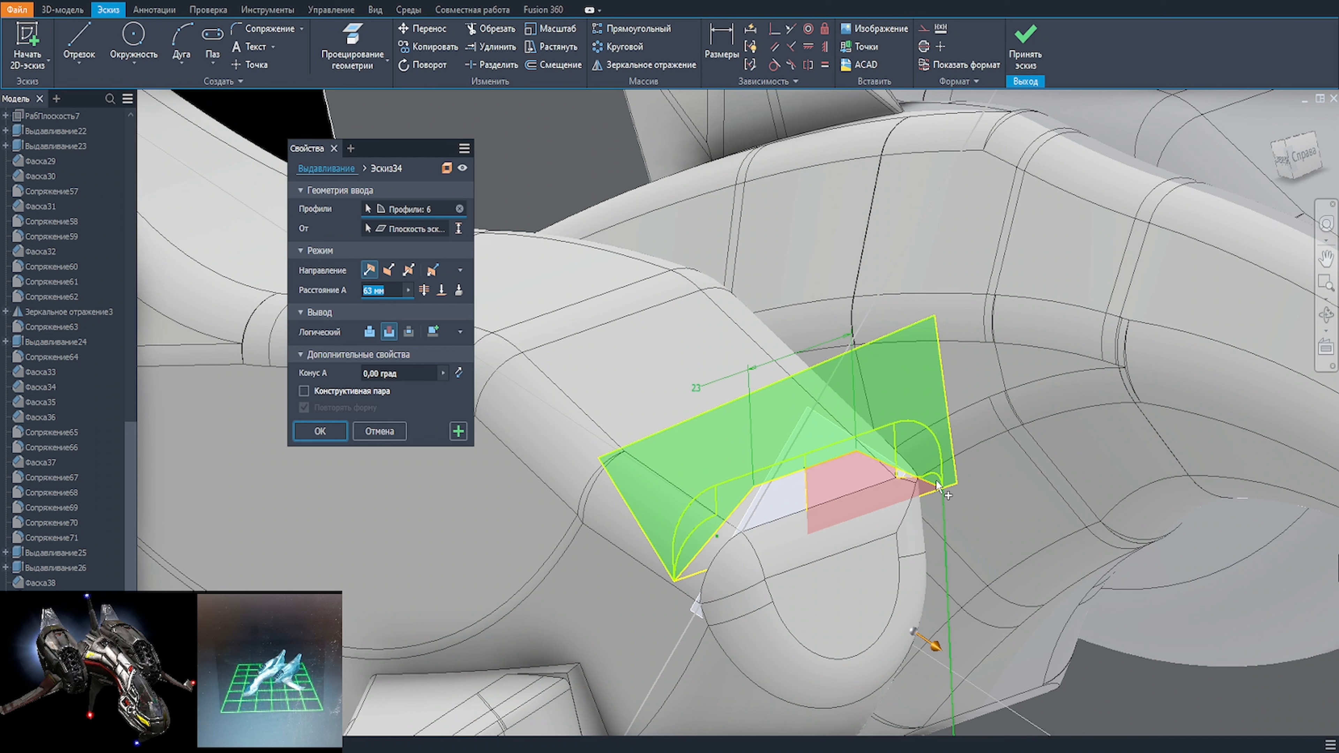
Step: Try to cut the six selected regions 63 mm back along the nacelle in the reversed direction
middle_click_drag(416, 483, 534, 486, "shift")
scroll(603, 529, "down", 2)
middle_click_drag(601, 531, 720, 533)
left_click(390, 336)
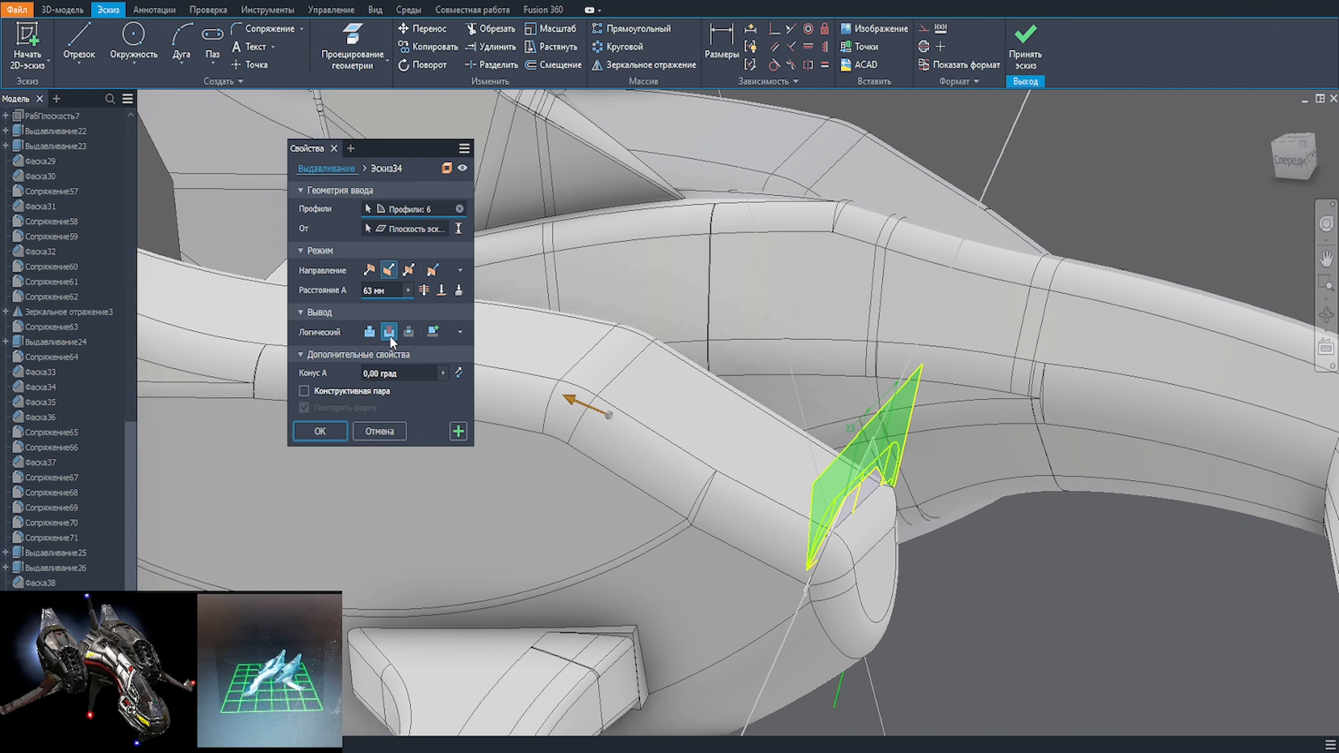
left_click_drag(572, 400, 663, 440)
middle_click_drag(755, 479, 693, 455, "shift")
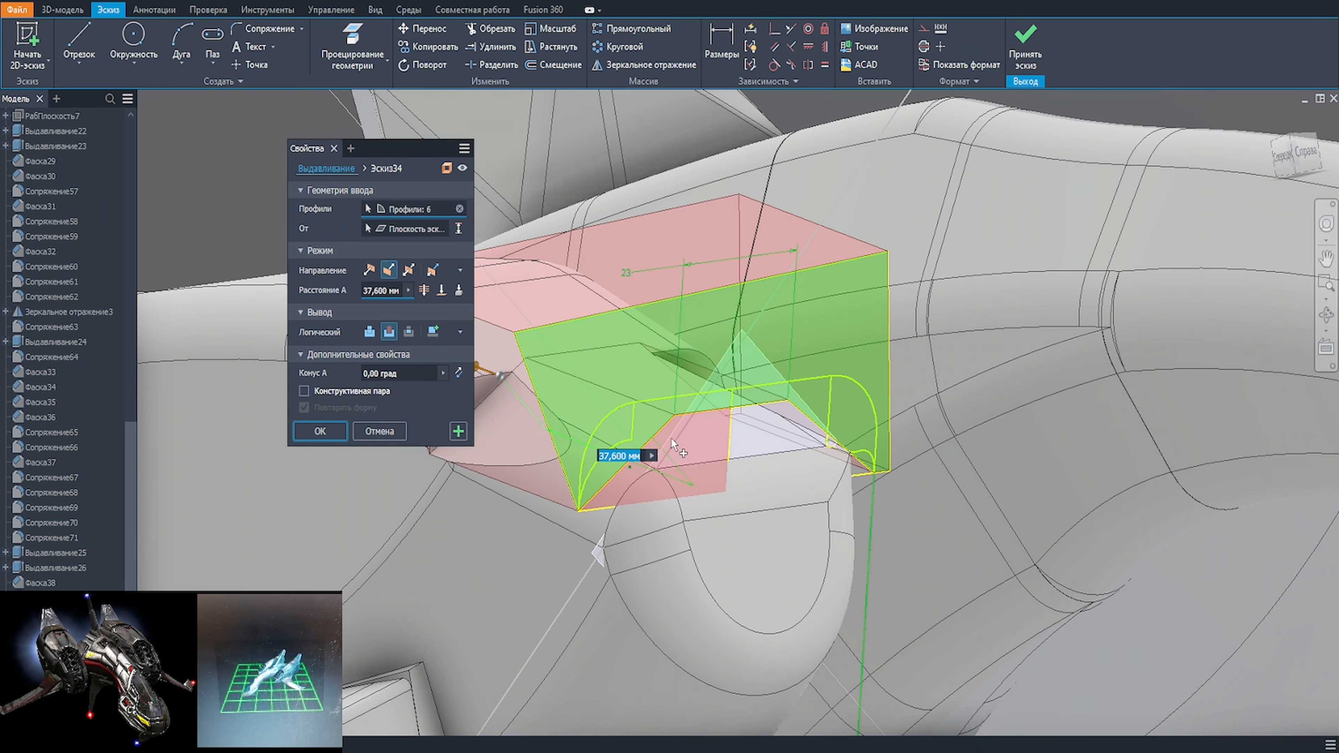
middle_click_drag(481, 387, 594, 392)
mouse_move(733, 435)
middle_mouse_down("shift")
mouse_move(762, 433)
mouse_move(692, 414)
mouse_move(602, 342)
middle_mouse_up("shift")
left_click_drag(601, 342, 557, 340)
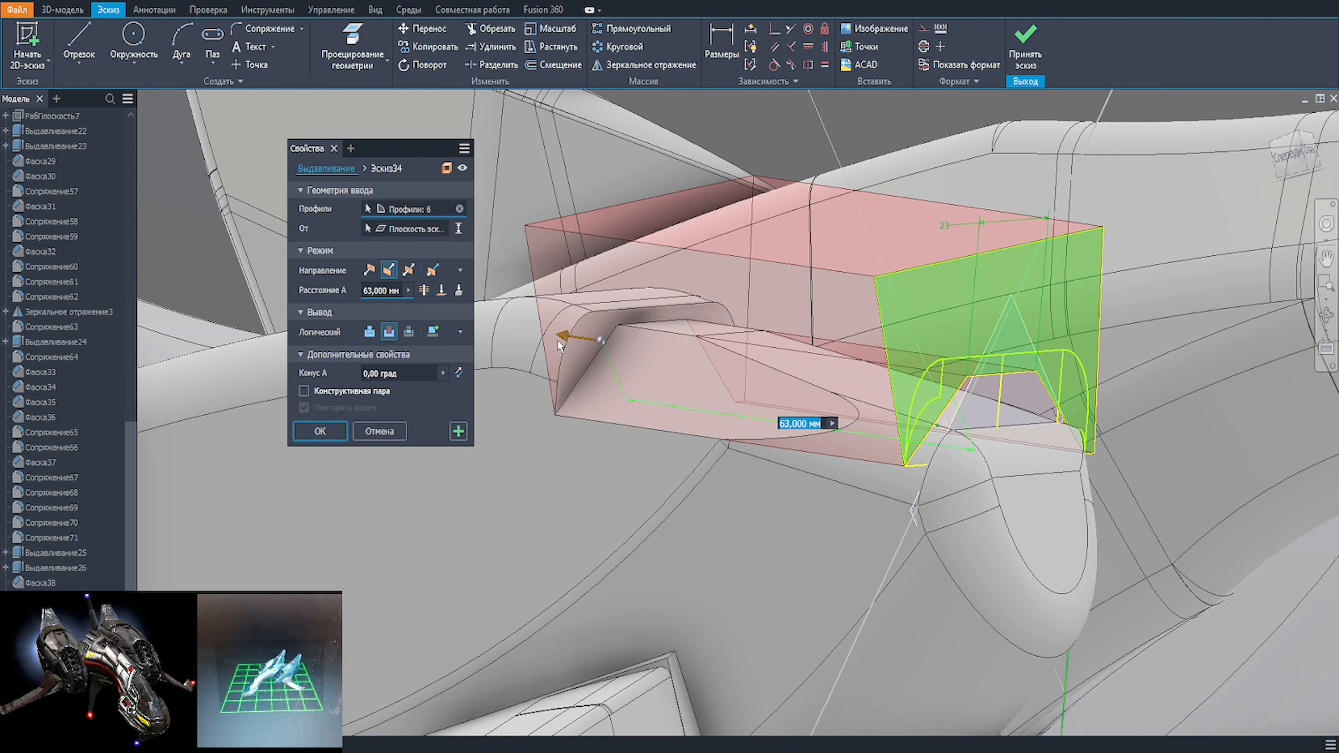
middle_click_drag(949, 501, 892, 510, "shift")
left_click(320, 437)
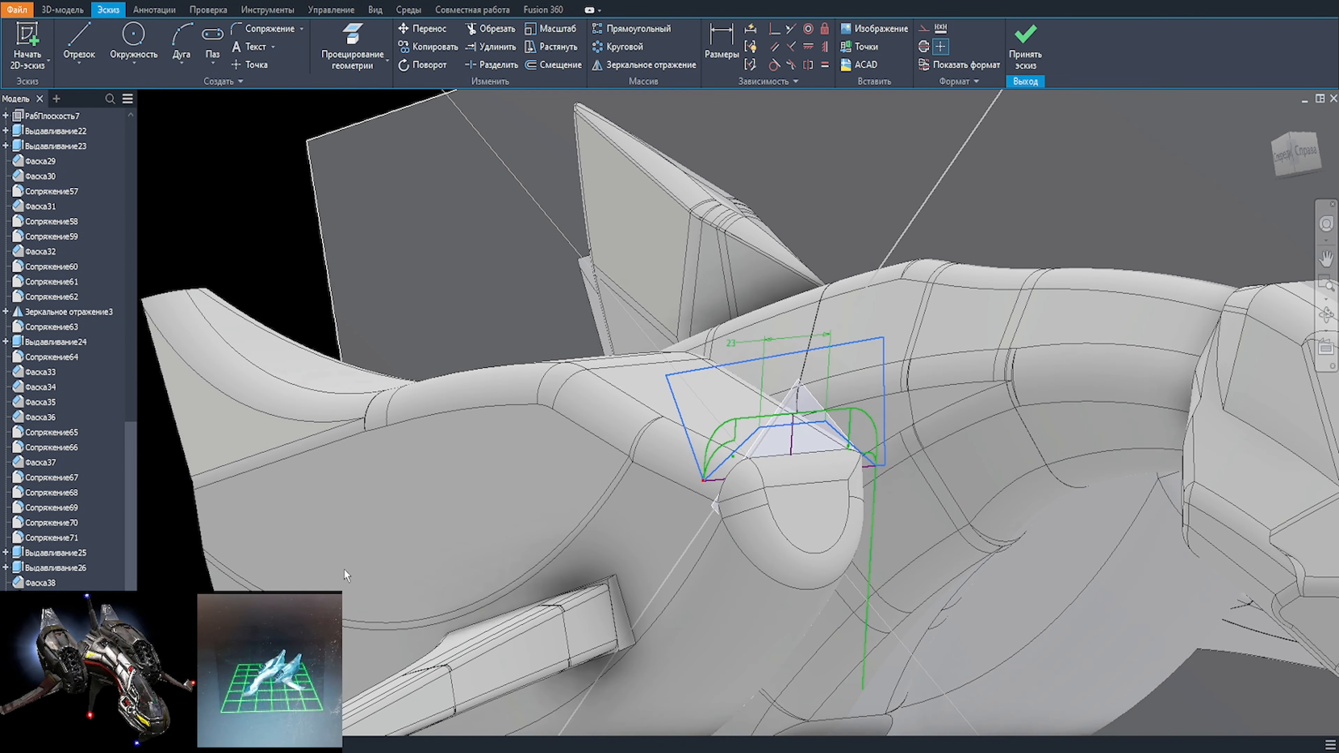
Step: Reopen the nacelle sketch and make the three-segment line's middle segment parallel to the projected inner edge
key("e")
scroll(788, 441, "up", 3)
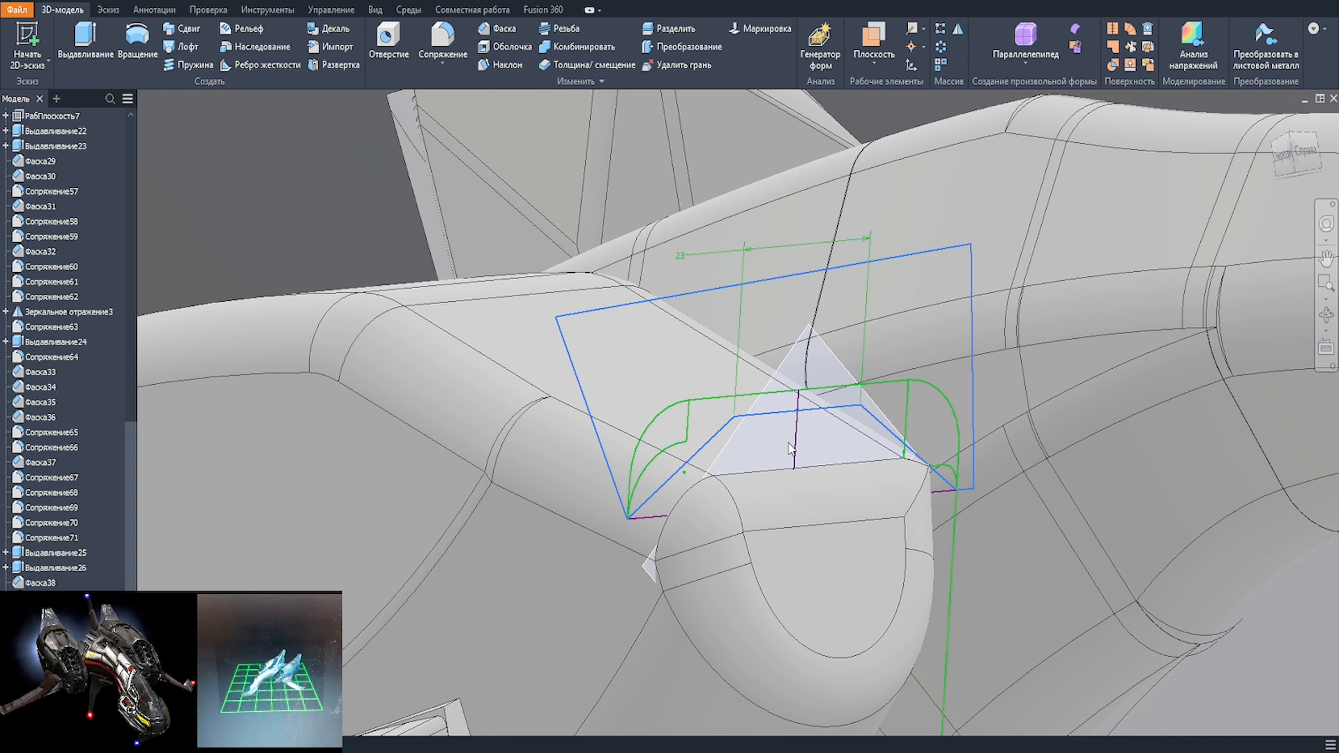
middle_click_drag(791, 449, 751, 396)
key("s")
left_click(619, 378)
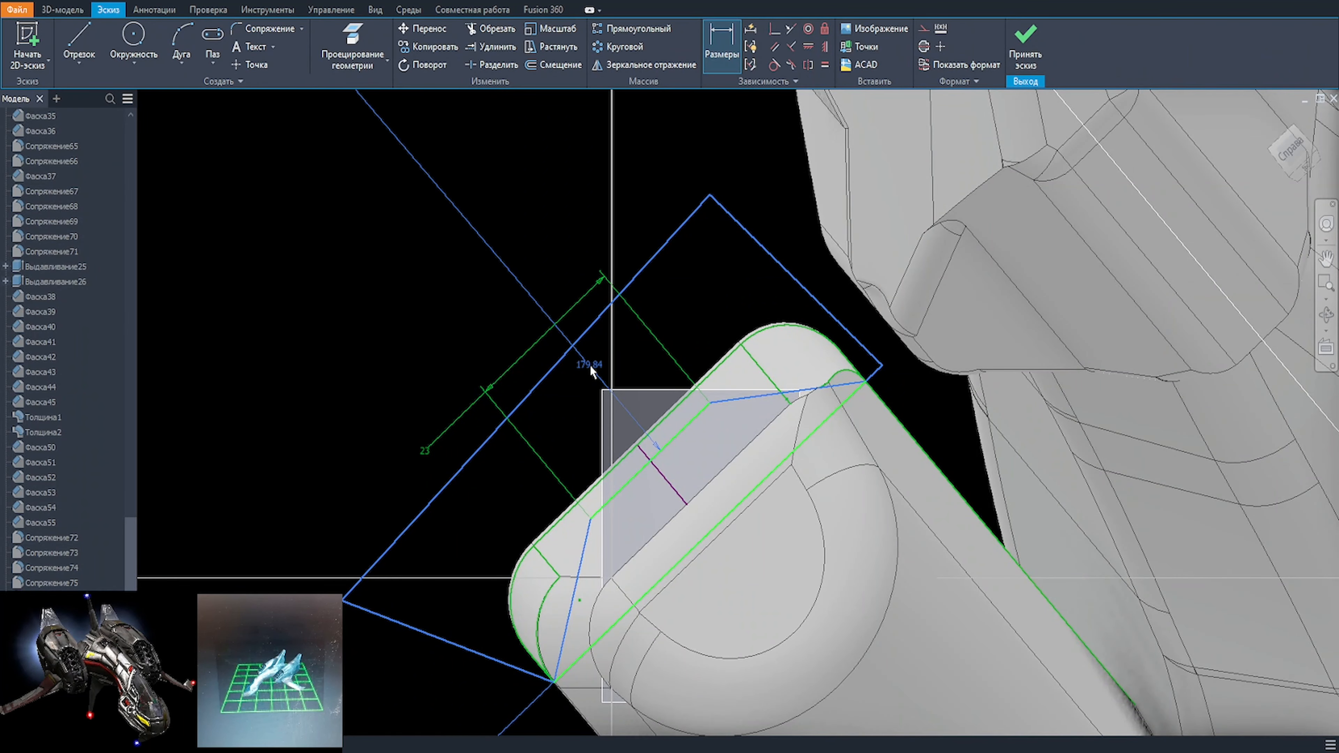
key("d")
left_click(686, 426)
left_click(750, 444)
scroll(546, 400, "down", 10)
key("Escape")
scroll(540, 399, "up", 3)
scroll(540, 399, "up", 10)
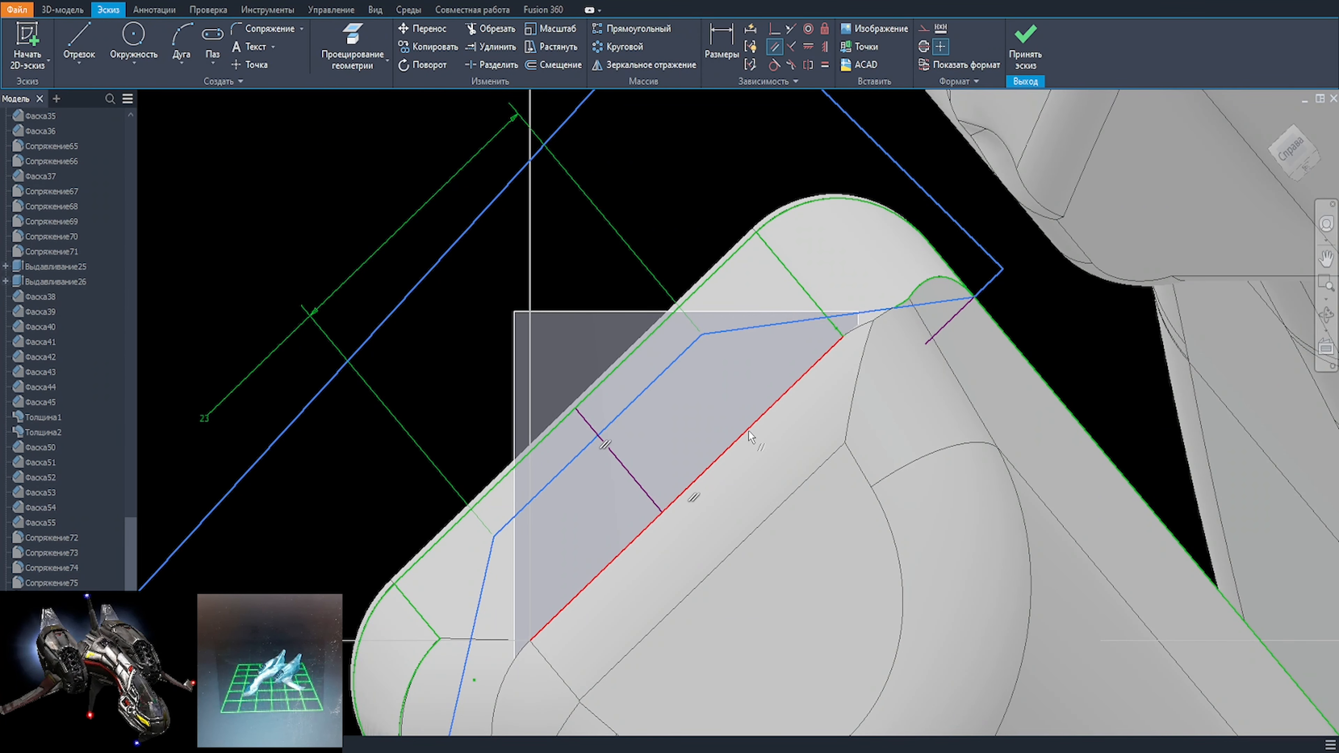
Step: Move the three-segment line's middle segment slightly closer to the projected inner edge
mouse_move(650, 421)
middle_mouse_down("shift")
mouse_move(930, 380)
mouse_move(822, 380)
mouse_move(584, 444)
middle_mouse_up("shift")
key("d")
left_click(551, 546)
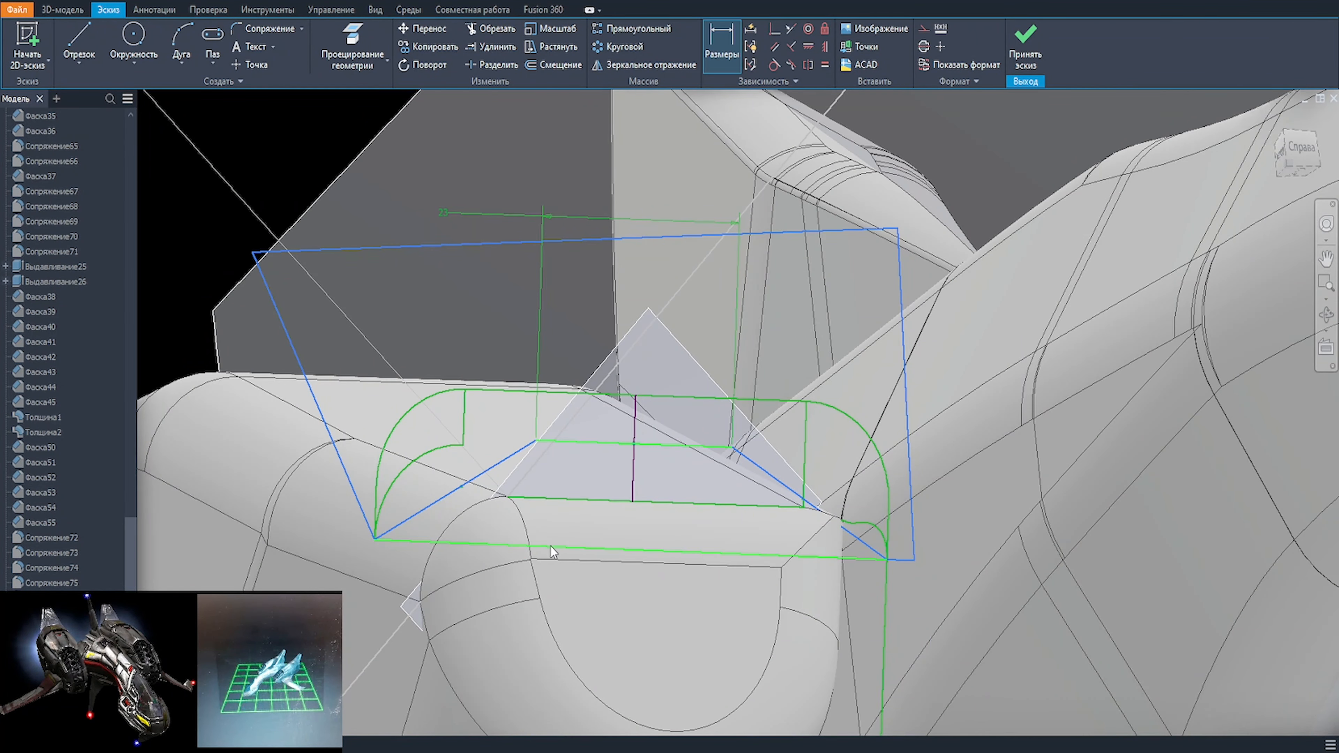
key("Escape")
left_click(584, 443)
left_click(571, 496)
key("Escape")
left_click_drag(536, 441, 537, 446)
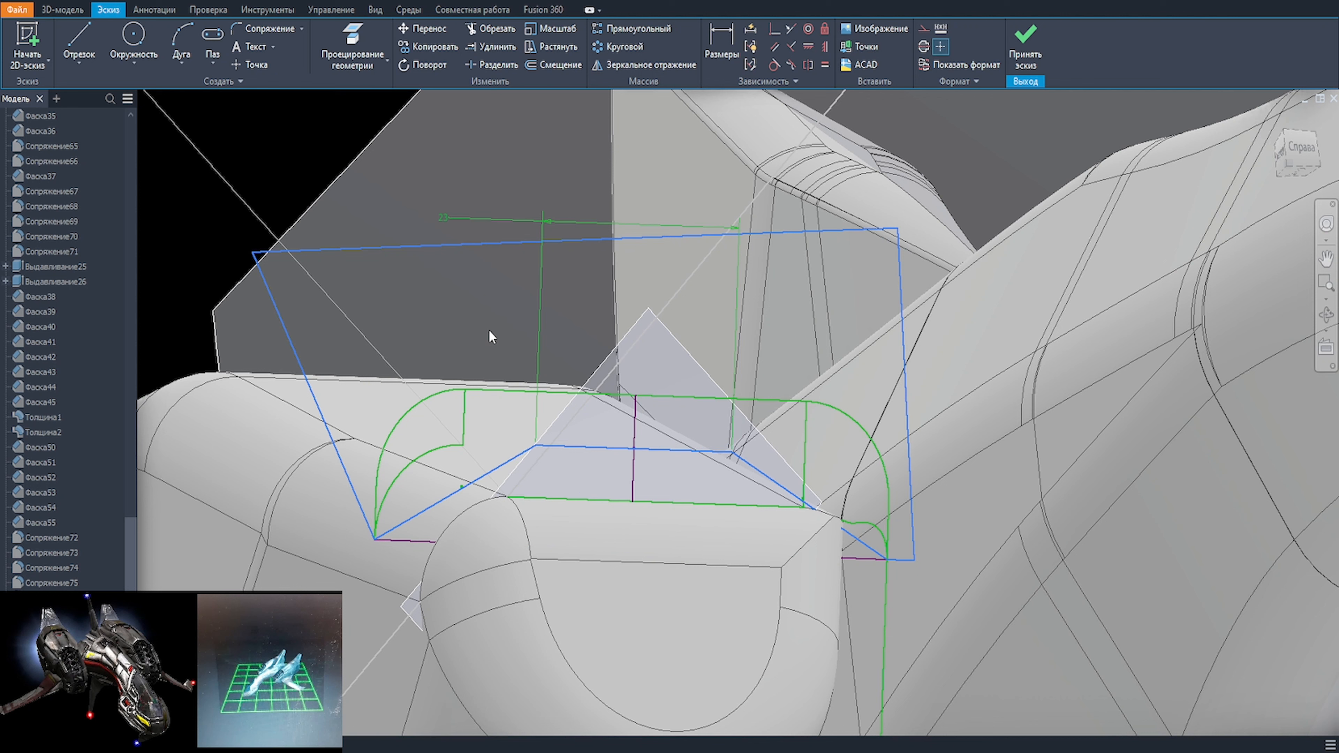
Step: Dimension the angle between the middle segment and the outer end segment as 150°
key("d")
left_click(547, 447)
left_click(525, 452)
left_click(543, 468)
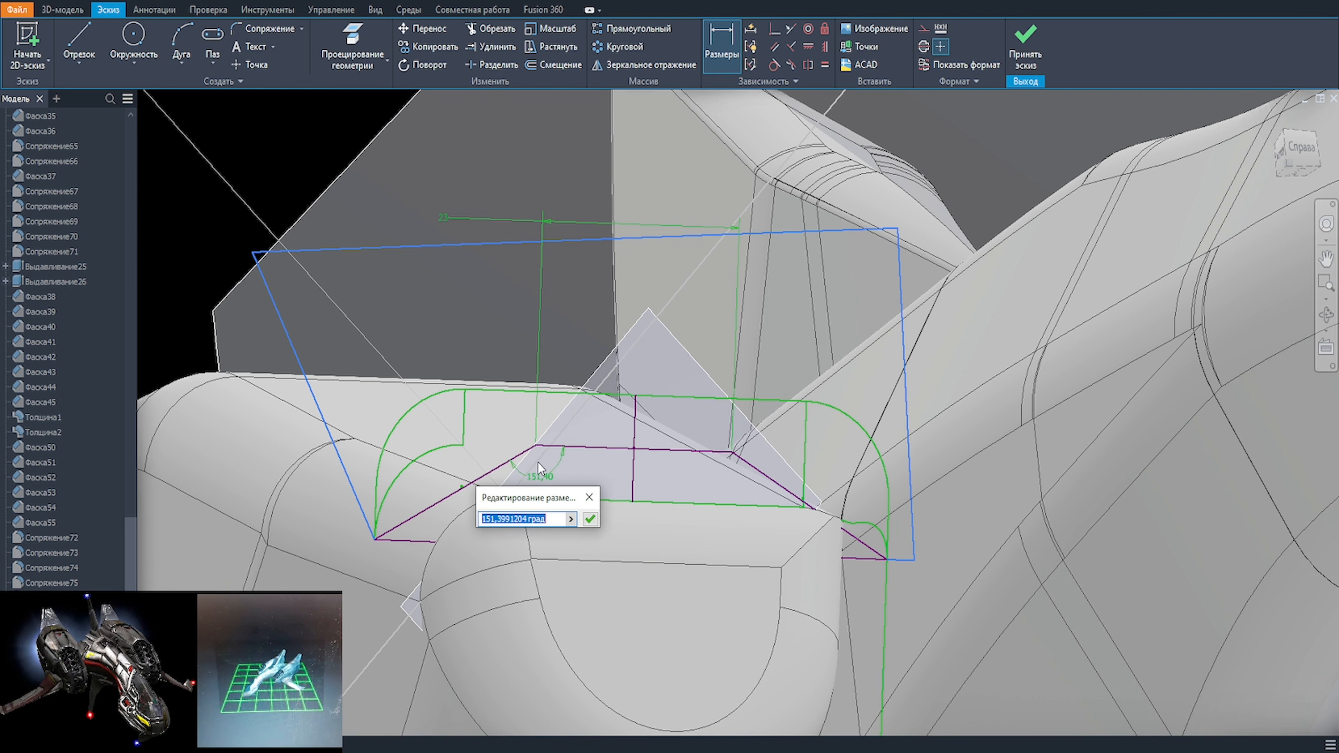
type("150")
key("Return")
middle_click_drag(543, 468, 602, 450, "shift")
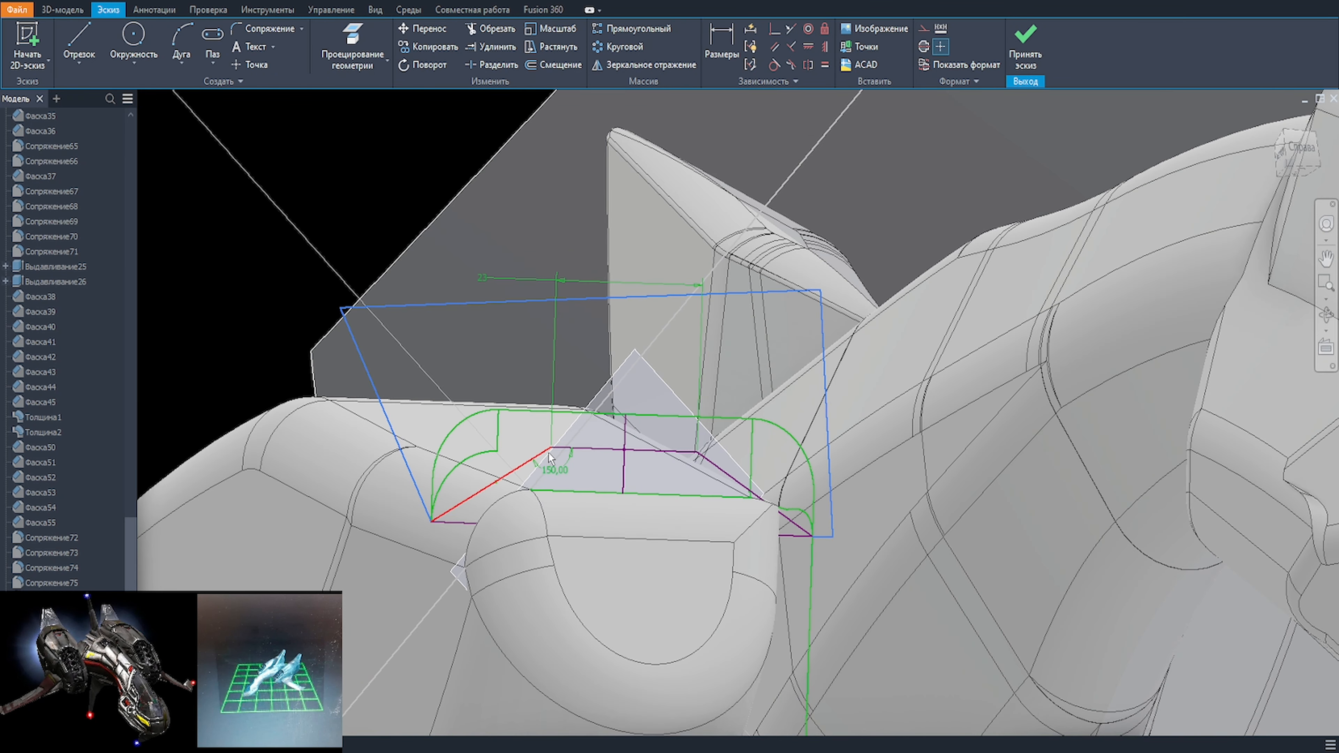
Step: Add a reference length dimension to the outer end segment and finish the sketch
left_click(532, 459)
left_click(247, 264)
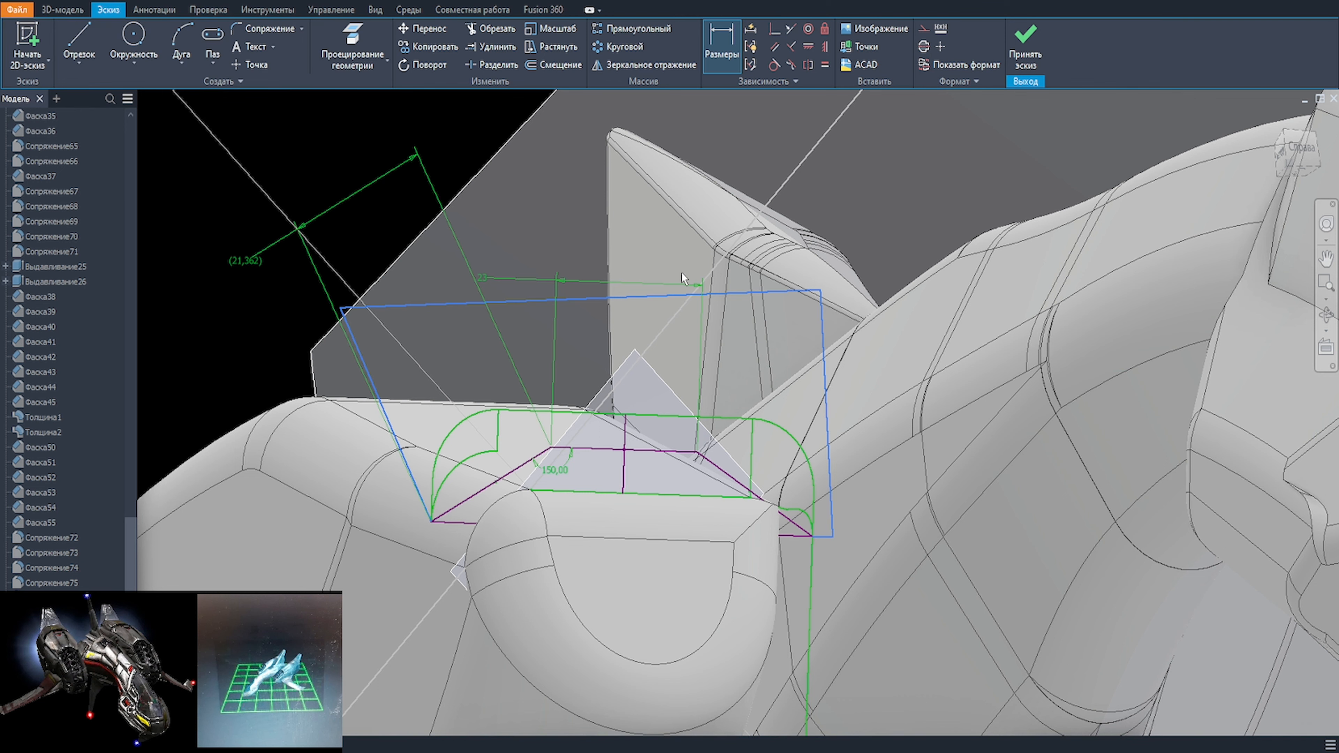
left_click(571, 201)
key("Escape")
key("Escape")
scroll(562, 507, "down", 3)
middle_click_drag(562, 509, 596, 508, "shift")
left_click(1025, 45)
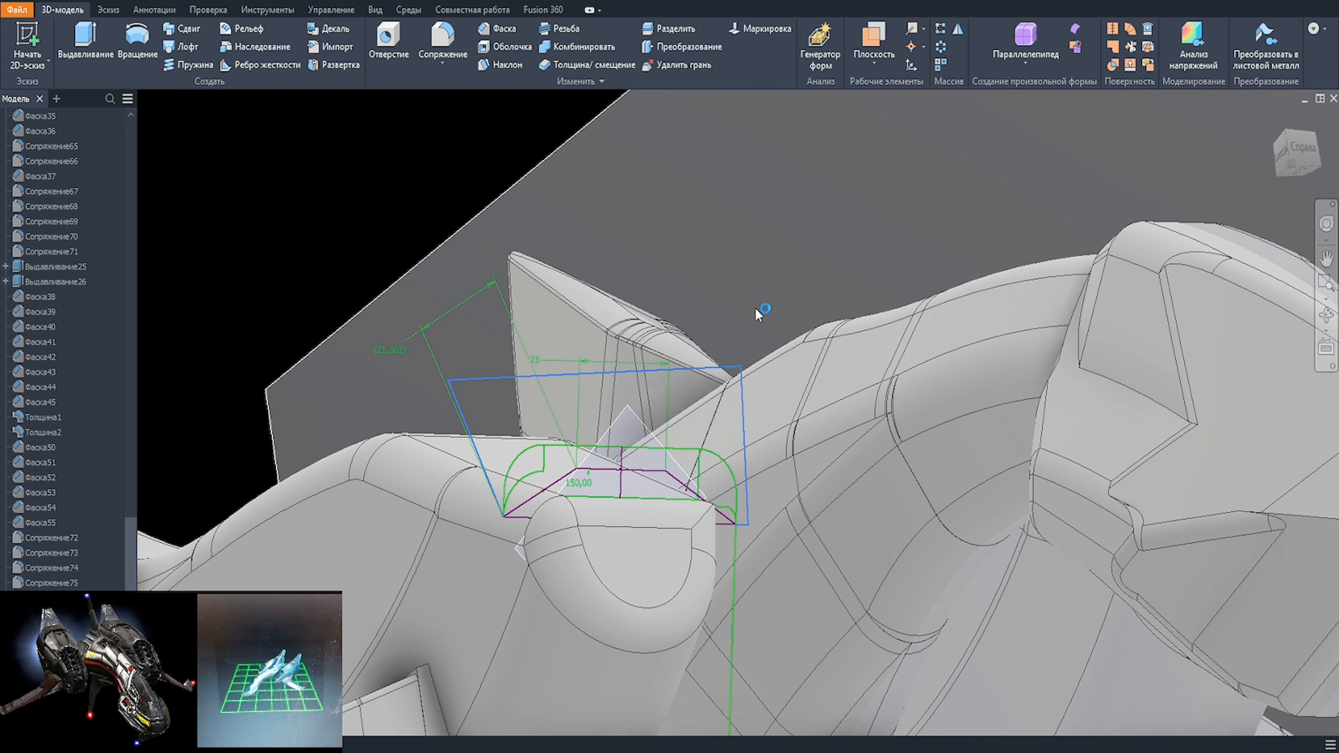
left_click(182, 46)
left_click(415, 301)
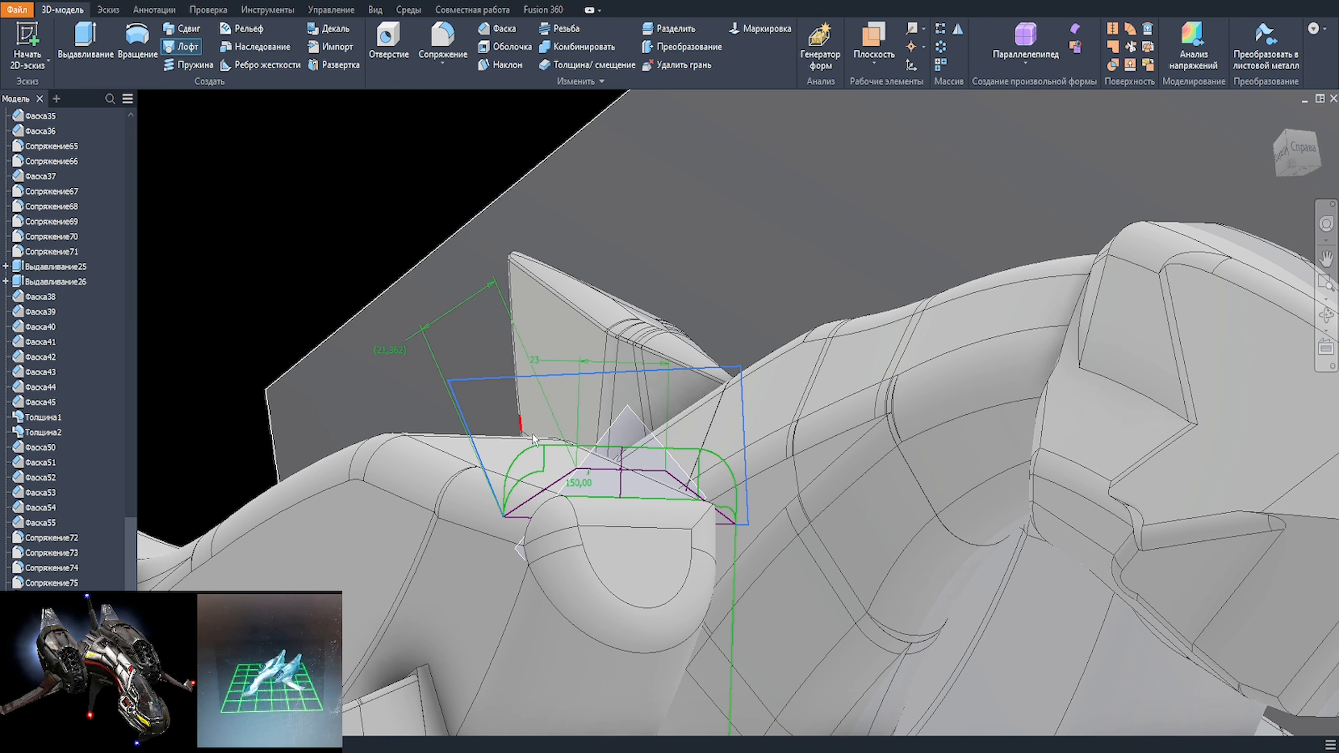
double_click(545, 371)
scroll(726, 456, "up", 4)
mouse_move(726, 456)
middle_mouse_down()
mouse_move(702, 340)
mouse_move(909, 384)
mouse_move(910, 352)
middle_mouse_up()
scroll(910, 352, "down", 3)
Step: Try to extrude five sketch regions above the three-segment line, testing different directions, extents and cut or join operations
key("e")
left_click(713, 348)
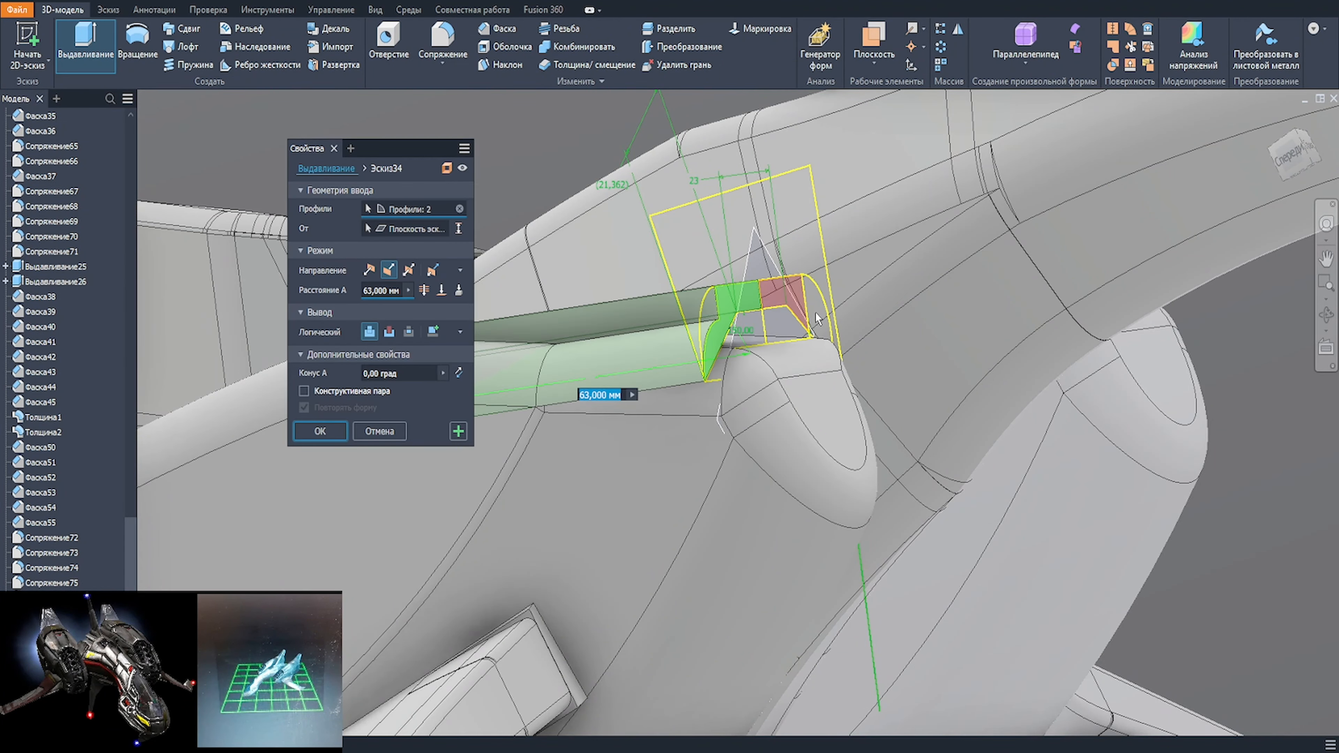
left_click(796, 311)
left_click(821, 320)
left_click(791, 232)
left_click(708, 315)
scroll(709, 338, "down", 4)
middle_click_drag(712, 383, 662, 366, "shift")
left_click(388, 334)
left_click_drag(558, 410, 595, 408)
left_click(425, 290)
left_click(425, 290)
left_click(370, 271)
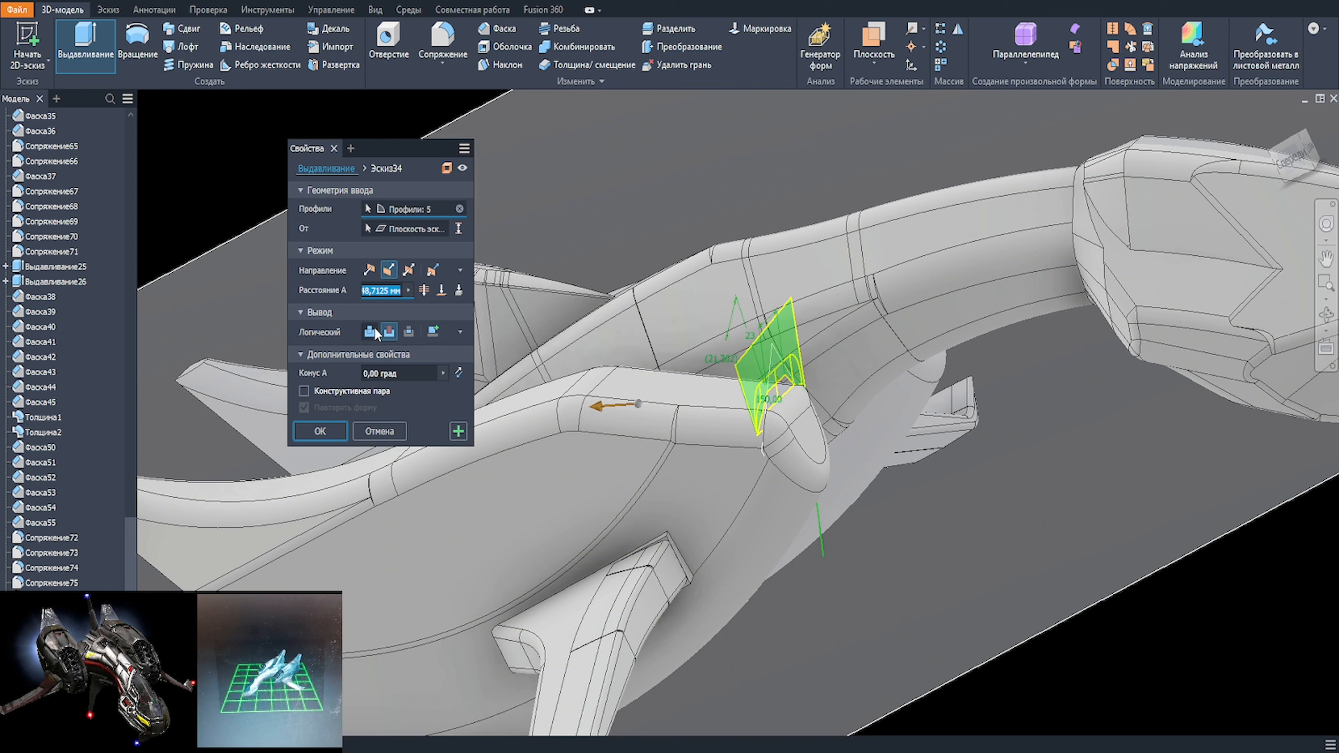
left_click(371, 333)
scroll(797, 406, "down", 3)
mouse_move(796, 407)
middle_mouse_down("shift")
mouse_move(849, 422)
mouse_move(634, 443)
middle_mouse_up("shift")
scroll(849, 422, "up", 3)
key("Escape")
scroll(849, 422, "down", 3)
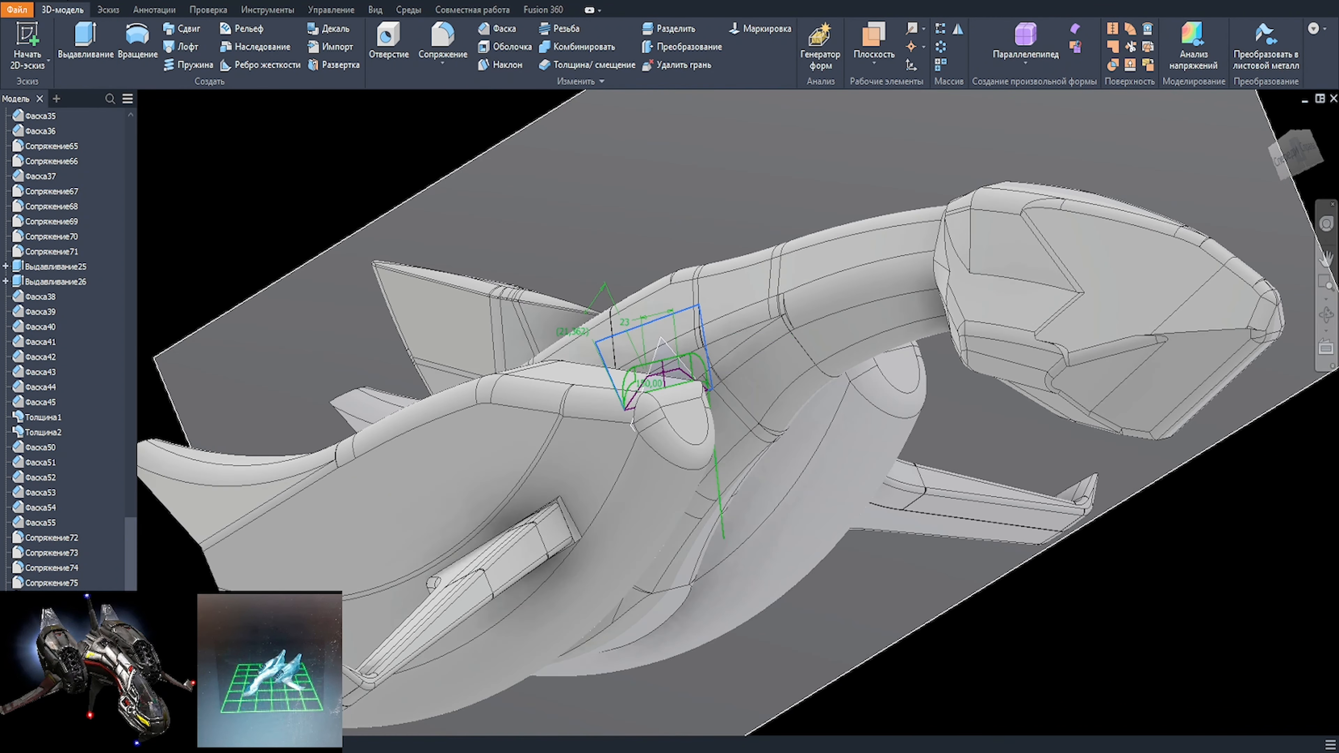
Step: Try to cut the five regions between the three-segment line and the projected nacelle outline by 63 mm
scroll(633, 364, "up", 3)
key("e")
left_click(656, 378)
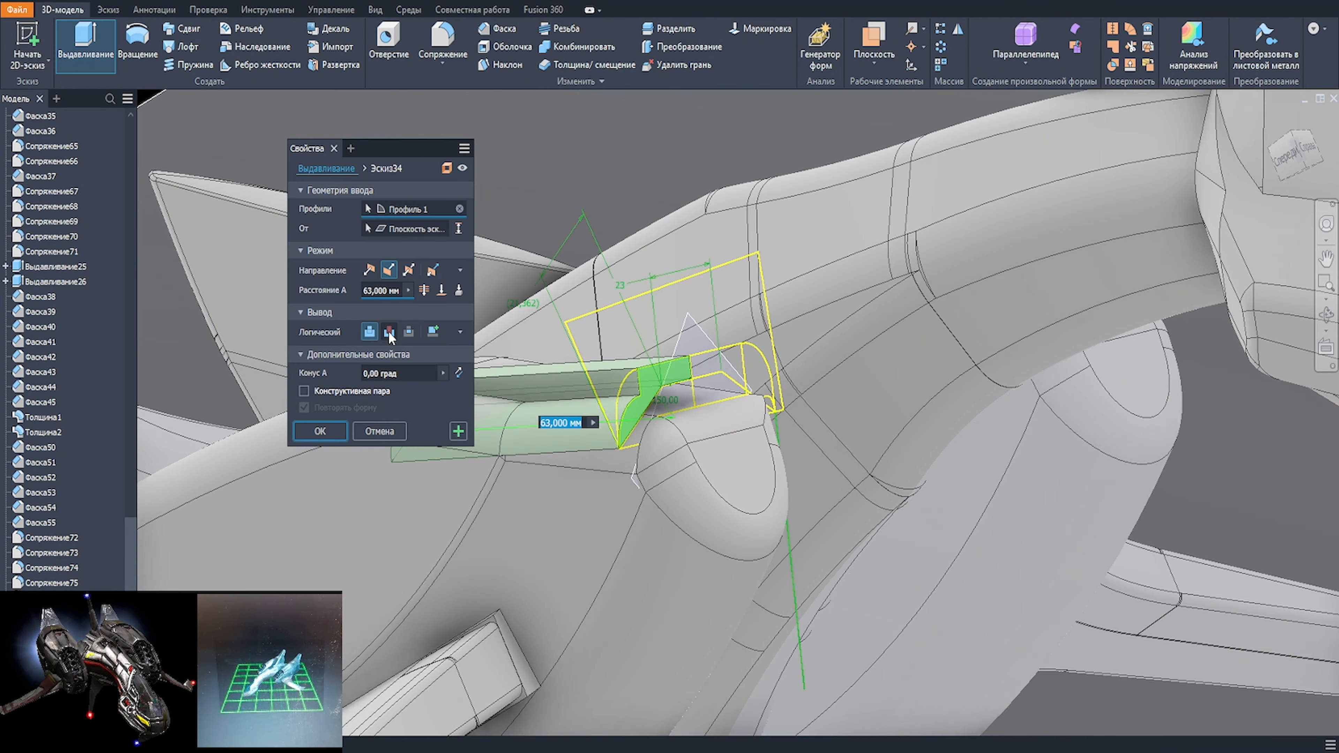
scroll(665, 415, "down", 4)
scroll(743, 414, "up", 4)
left_click(743, 414)
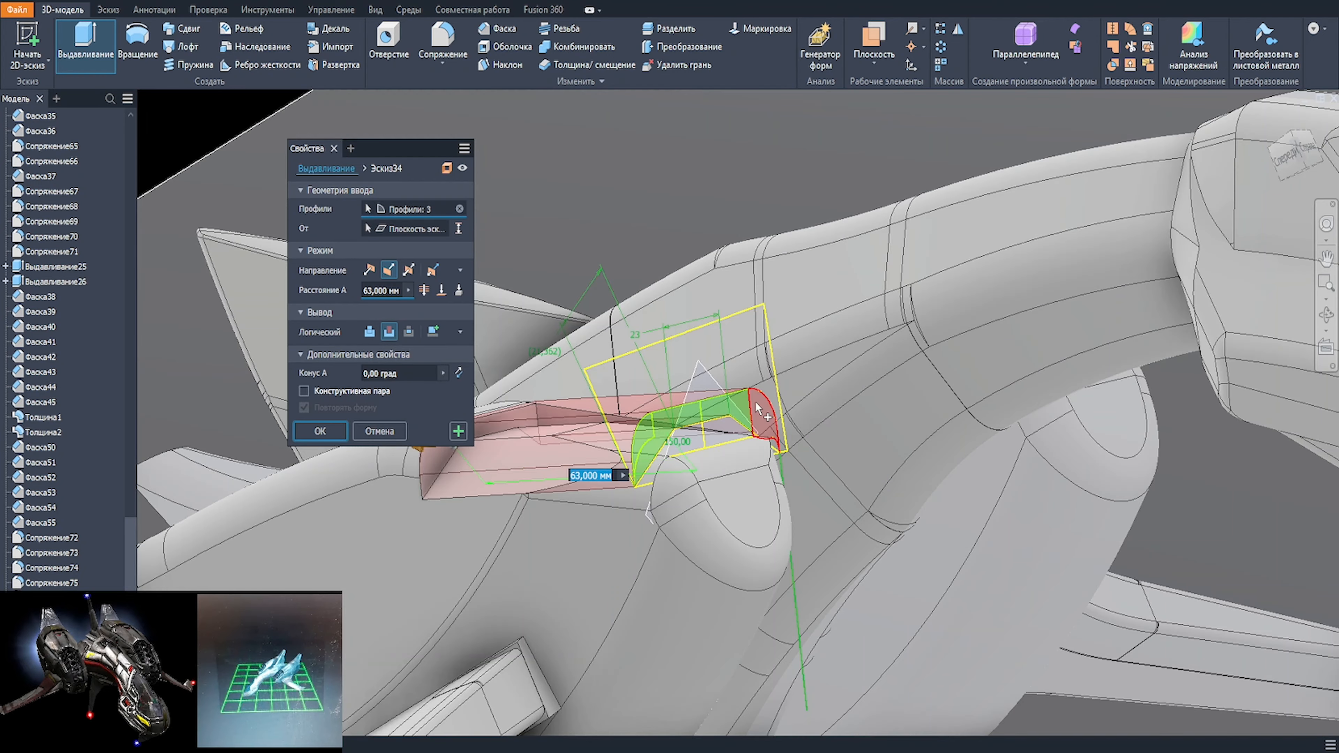
left_click(765, 418)
scroll(775, 443, "up", 4)
left_click(766, 434)
scroll(658, 485, "down", 3)
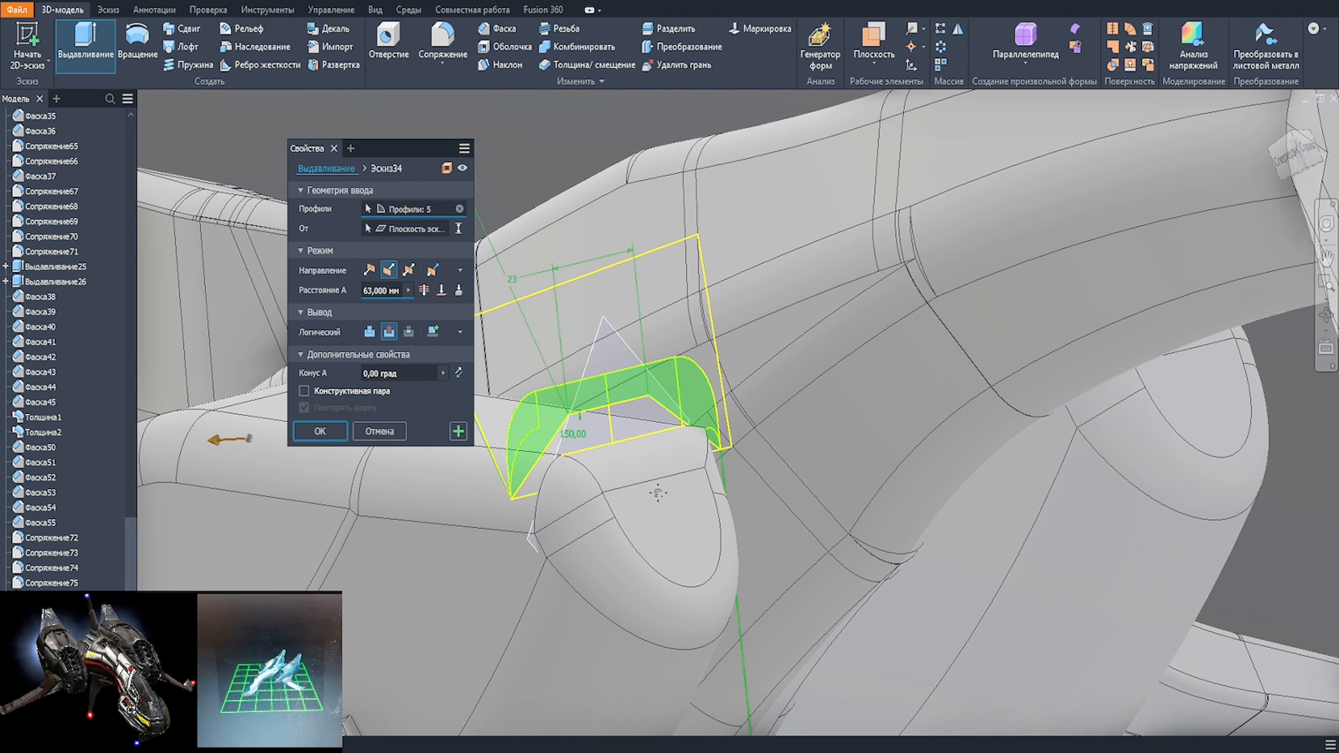
Step: Try removing and reselecting the small corner regions at the inner end of the cut profile
middle_click_drag(658, 493, 574, 496, "shift")
scroll(574, 496, "up", 2)
middle_click_drag(472, 502, 601, 467)
scroll(679, 474, "down", 2)
scroll(780, 456, "down", 2)
left_click(783, 455)
left_click(807, 433)
scroll(825, 436, "up", 4)
left_click(764, 418)
scroll(762, 421, "down", 4)
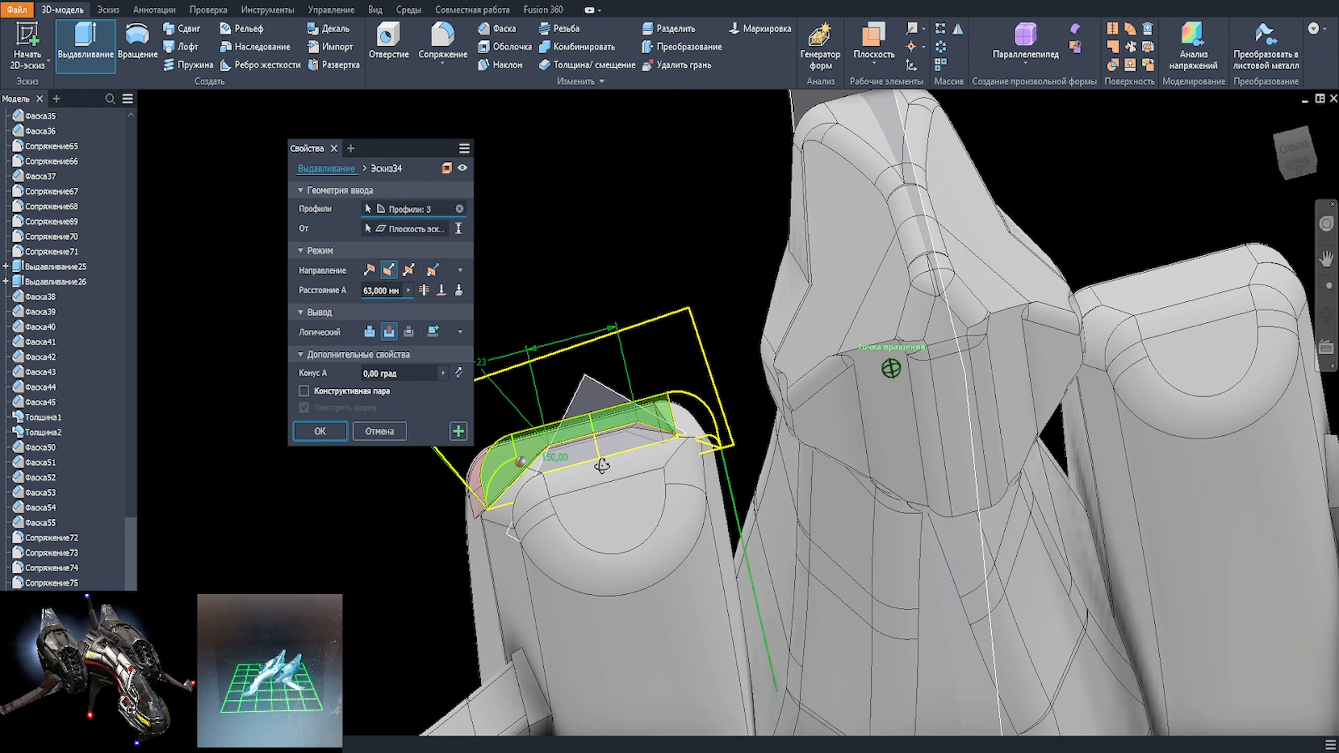
scroll(704, 446, "up", 4)
left_click(714, 457)
left_click(712, 427)
scroll(704, 449, "up", 4)
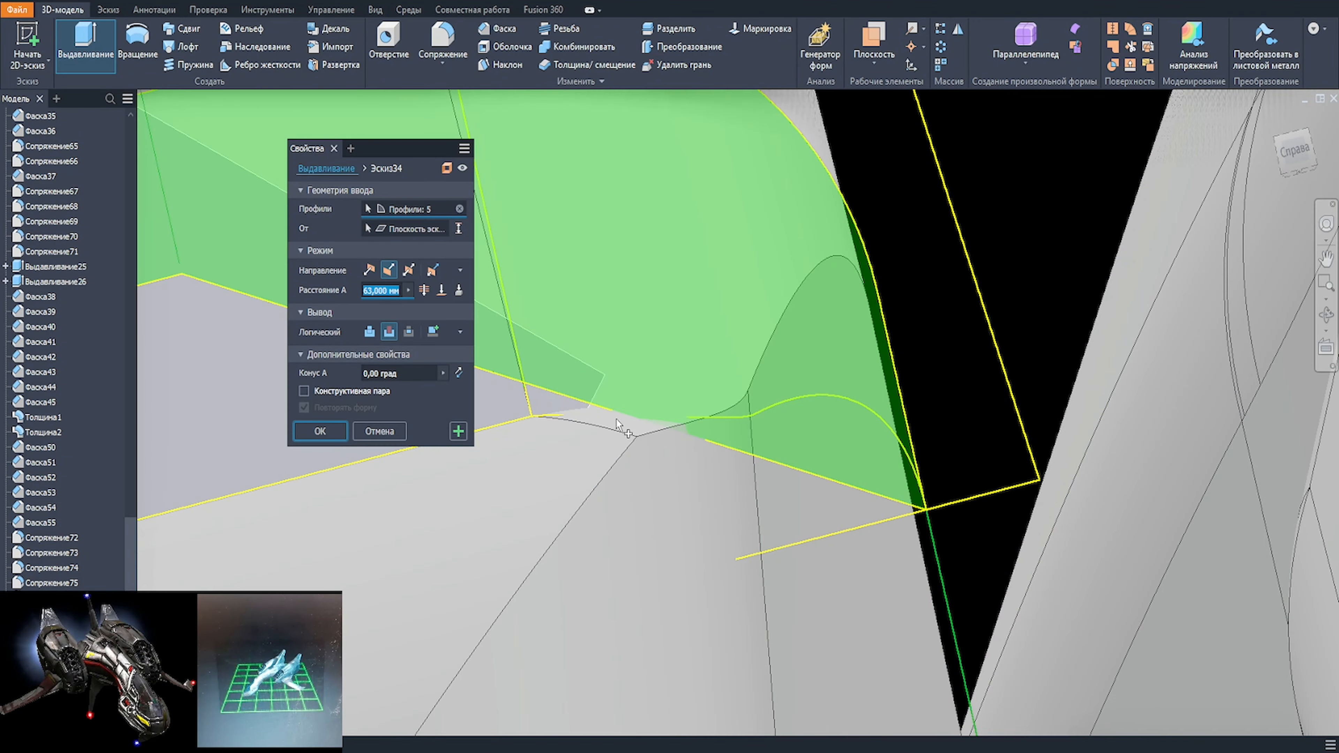
key("Escape")
Step: Reopen the nacelle sketch and delete the projected inner edge and the small curves joining it to the inner corner
scroll(675, 414, "down", 8)
double_click(614, 451)
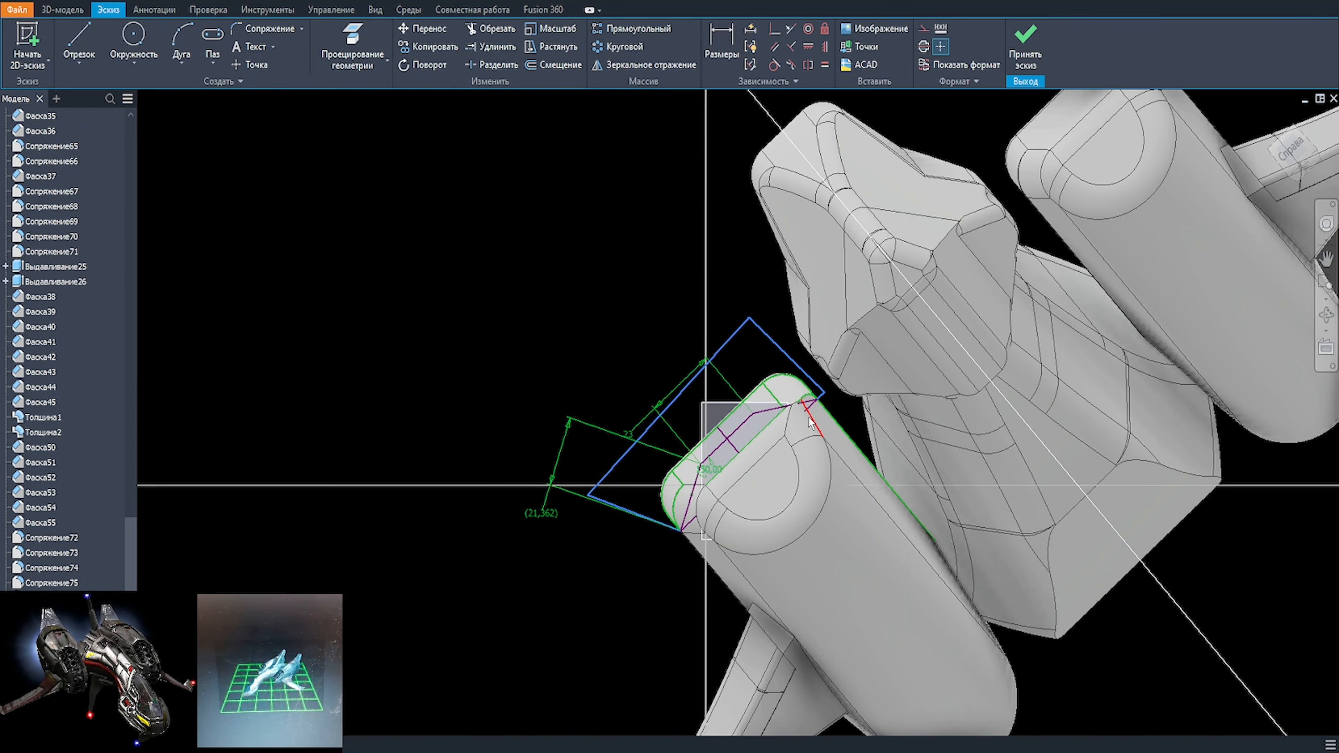
scroll(809, 417, "up", 6)
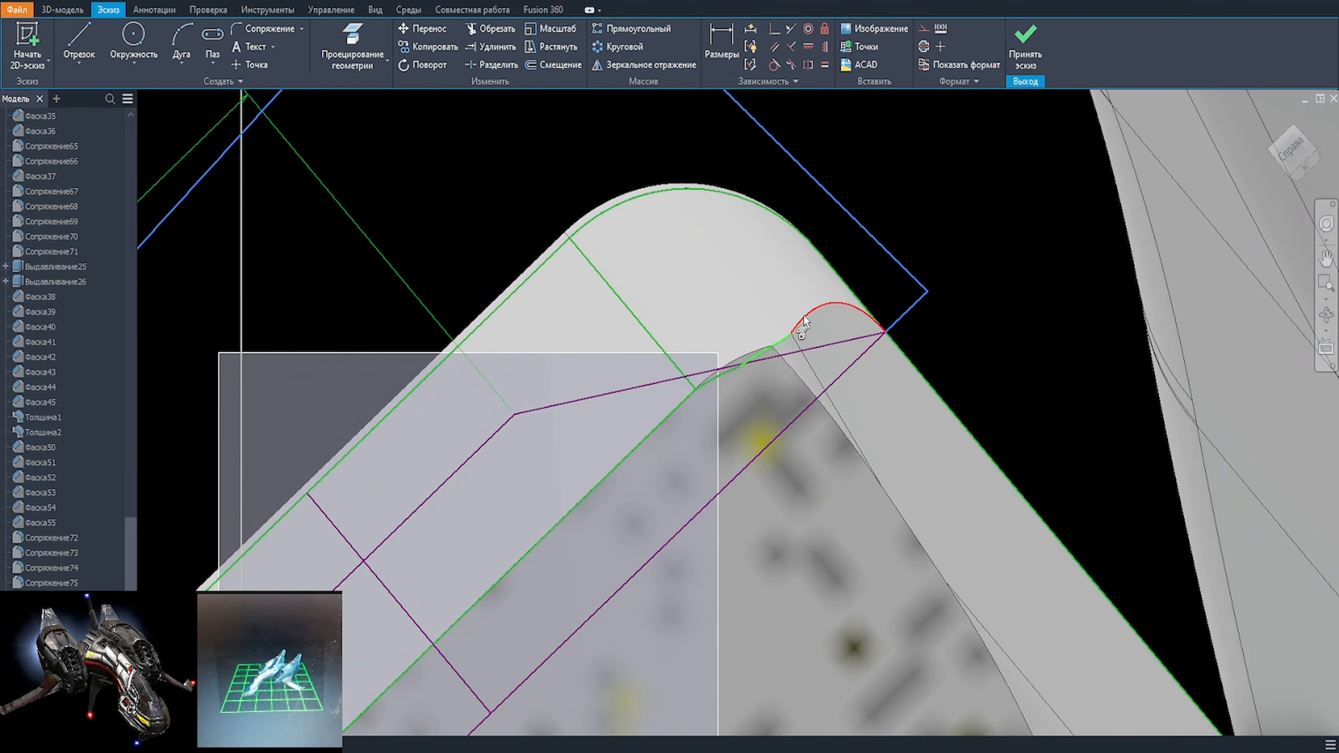
left_click(804, 316)
left_click(722, 375)
left_click(685, 400)
scroll(687, 399, "down", 2)
middle_click_drag(688, 398, 970, 152)
middle_click_drag(1010, 269, 741, 472)
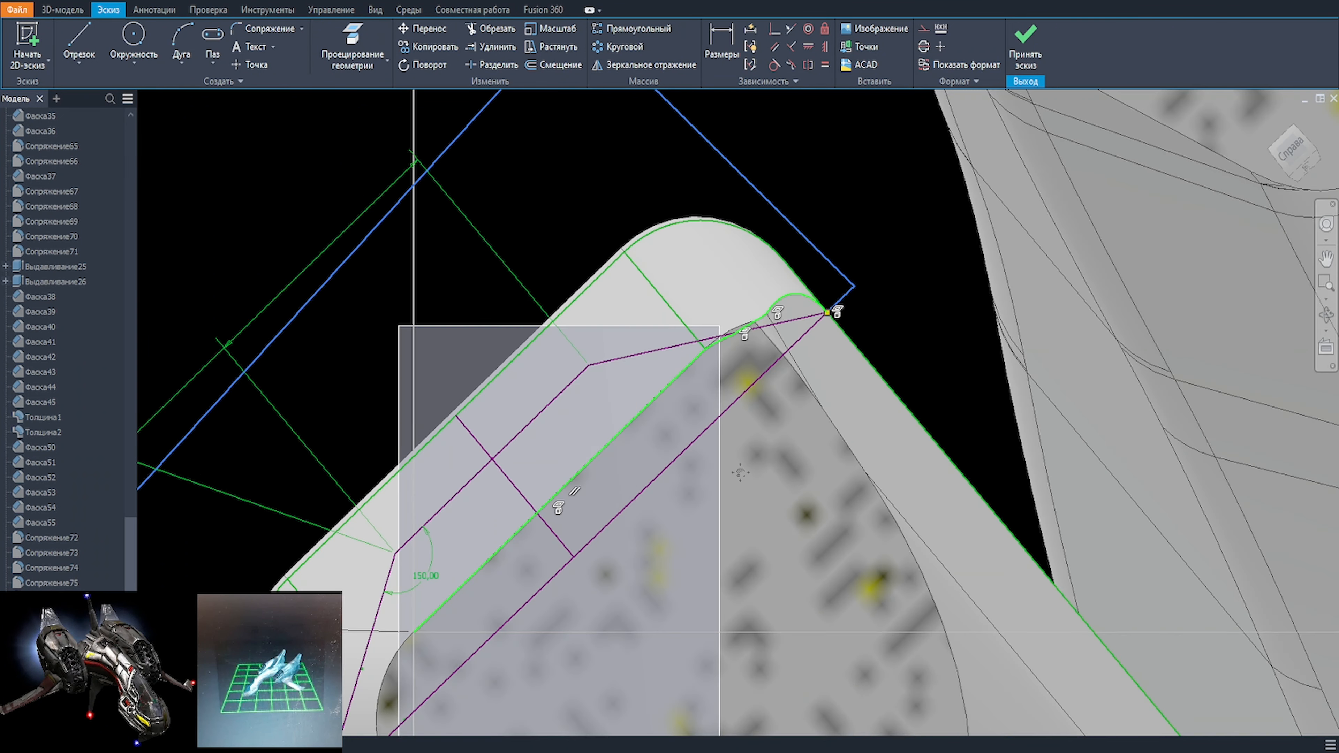
scroll(822, 317, "up", 5)
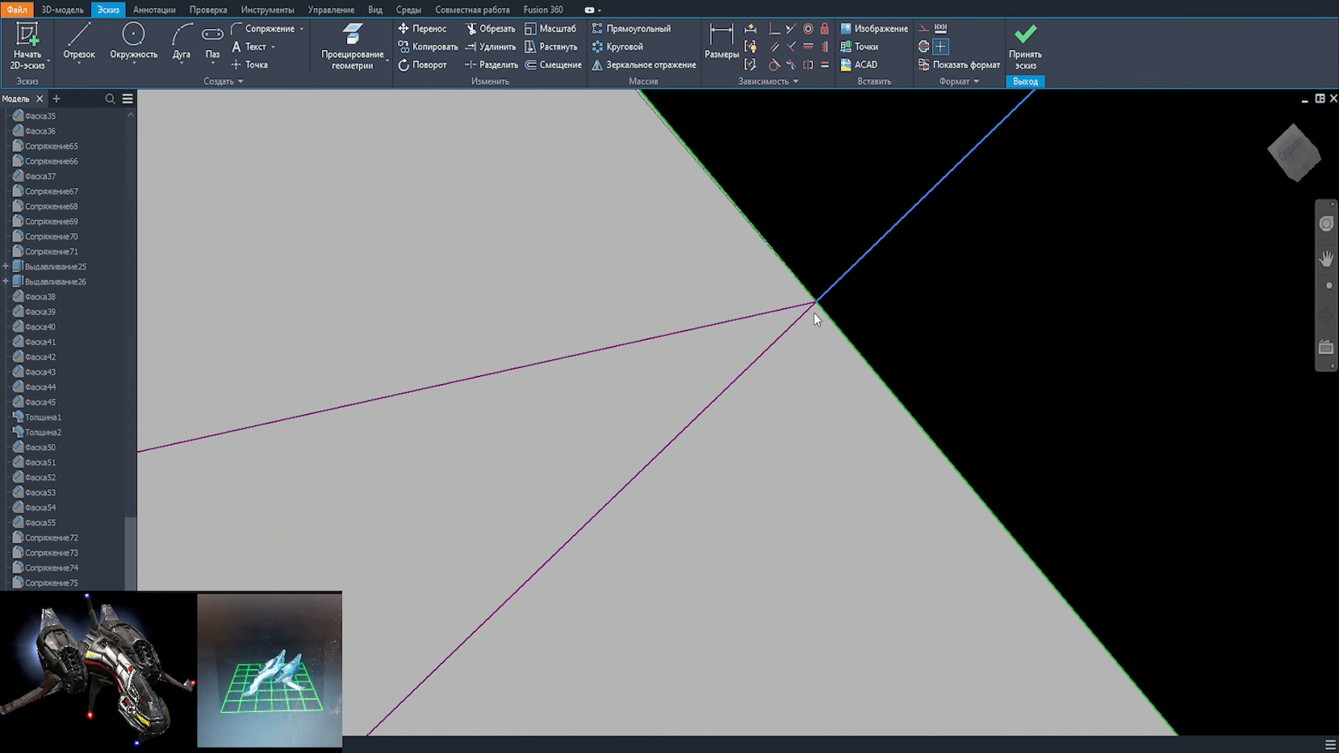
scroll(828, 280, "down", 6)
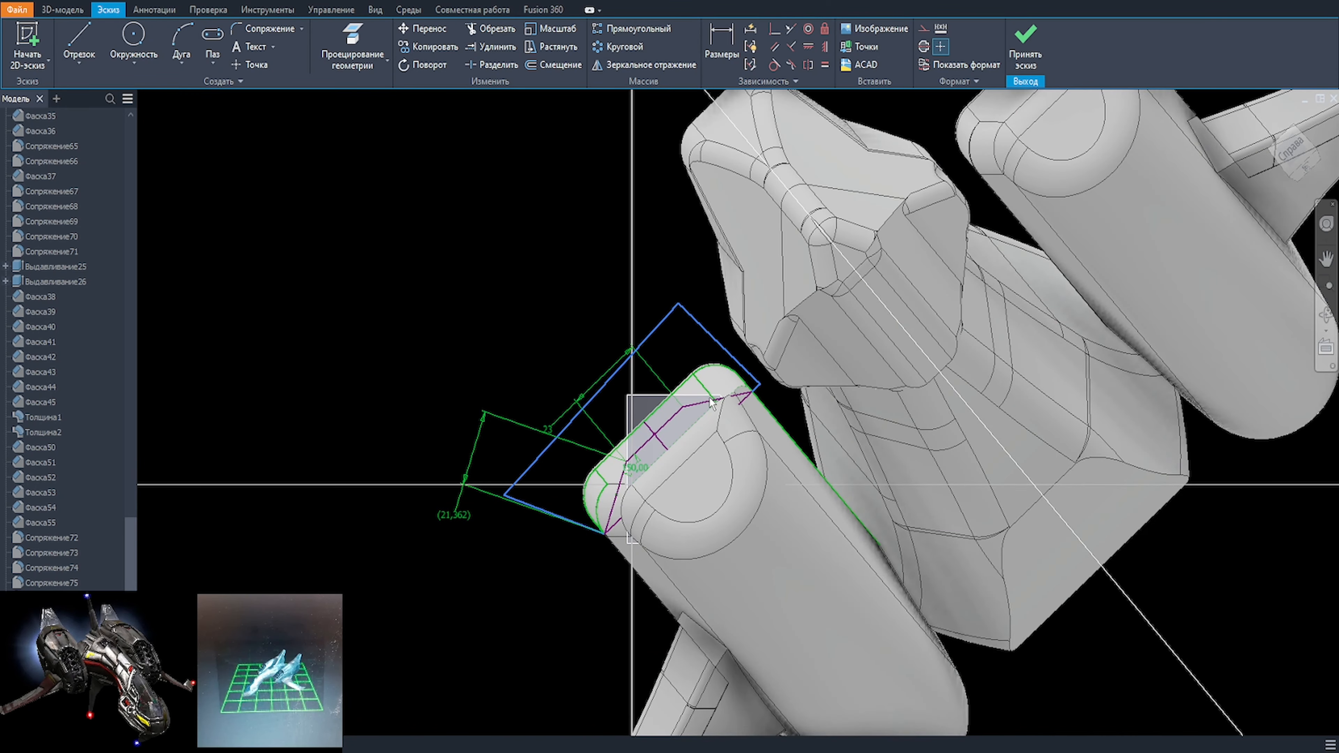
Step: Cut the four regions between the three-segment line and the projected outline 66.3 mm back along the nacelle
key("e")
left_click(683, 393)
left_click(587, 345)
mouse_move(571, 347)
middle_mouse_down("shift")
mouse_move(750, 434)
mouse_move(581, 380)
middle_mouse_up("shift")
left_click(389, 331)
type("66.2")
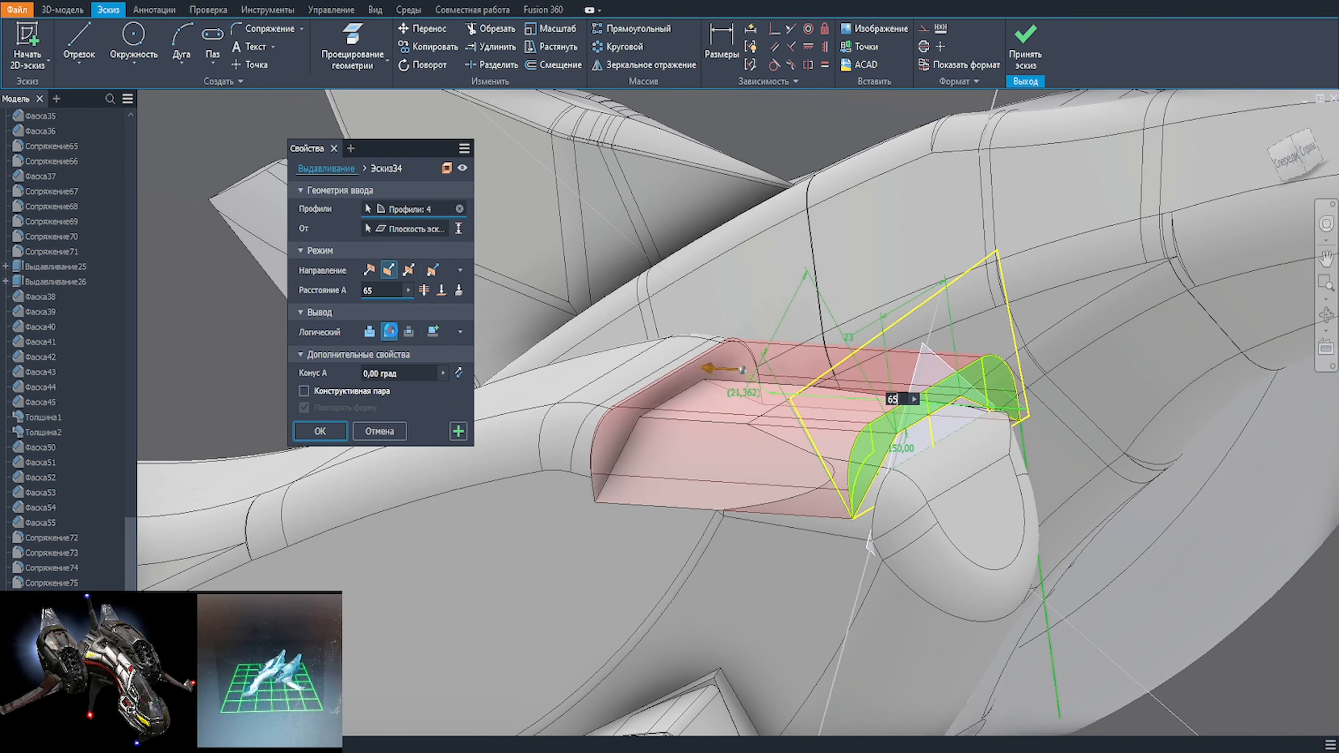
key("BackSpace")
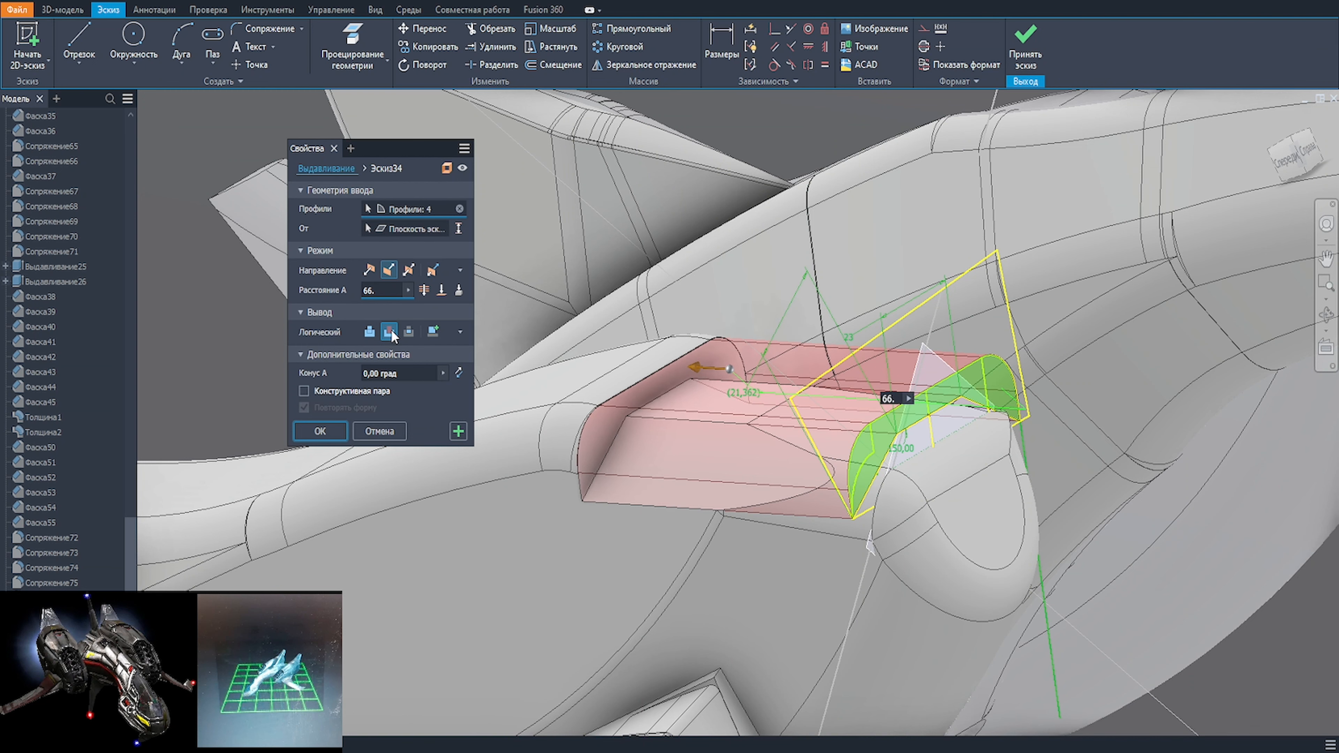
type("3")
scroll(626, 400, "up", 5)
scroll(626, 400, "down", 5)
left_click(332, 433)
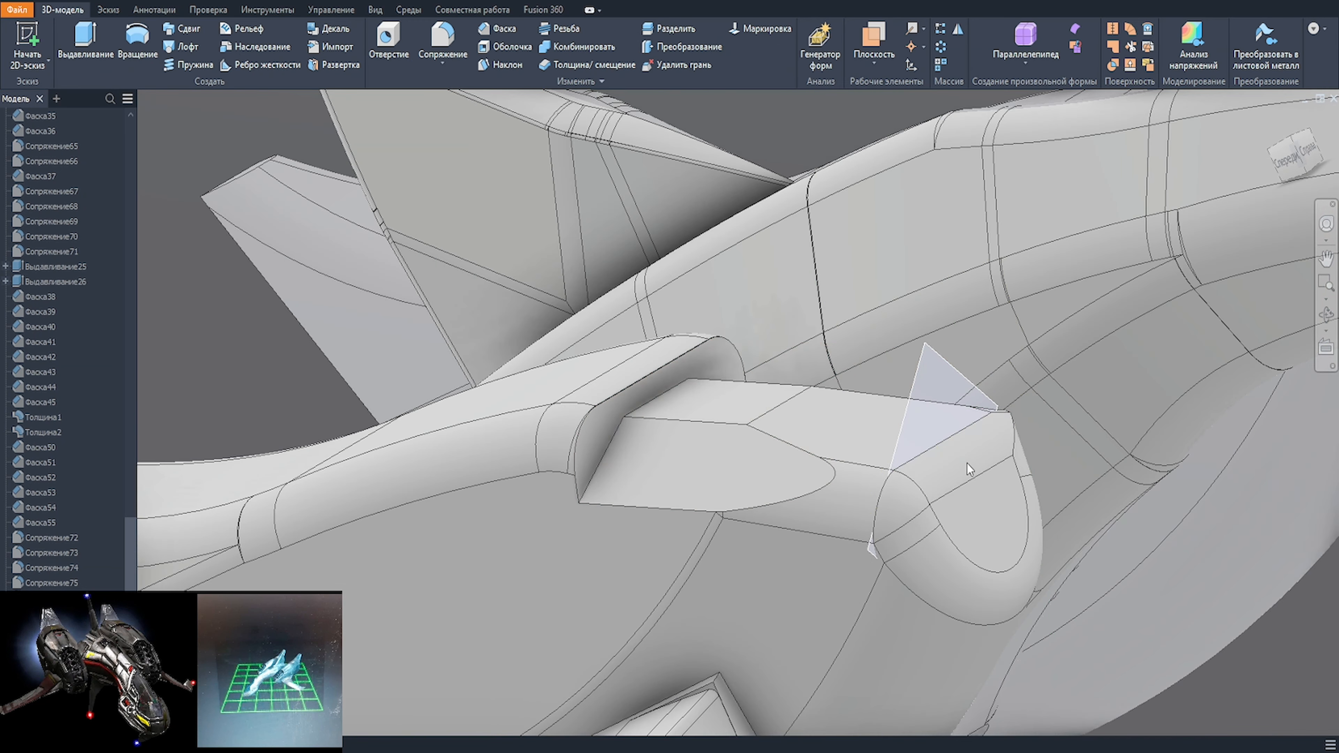
Step: Sketch on the nacelle's outer cut facet, projecting its outline and drawing a rectangle from its inner rear corner past the nacelle's front
left_click(829, 417)
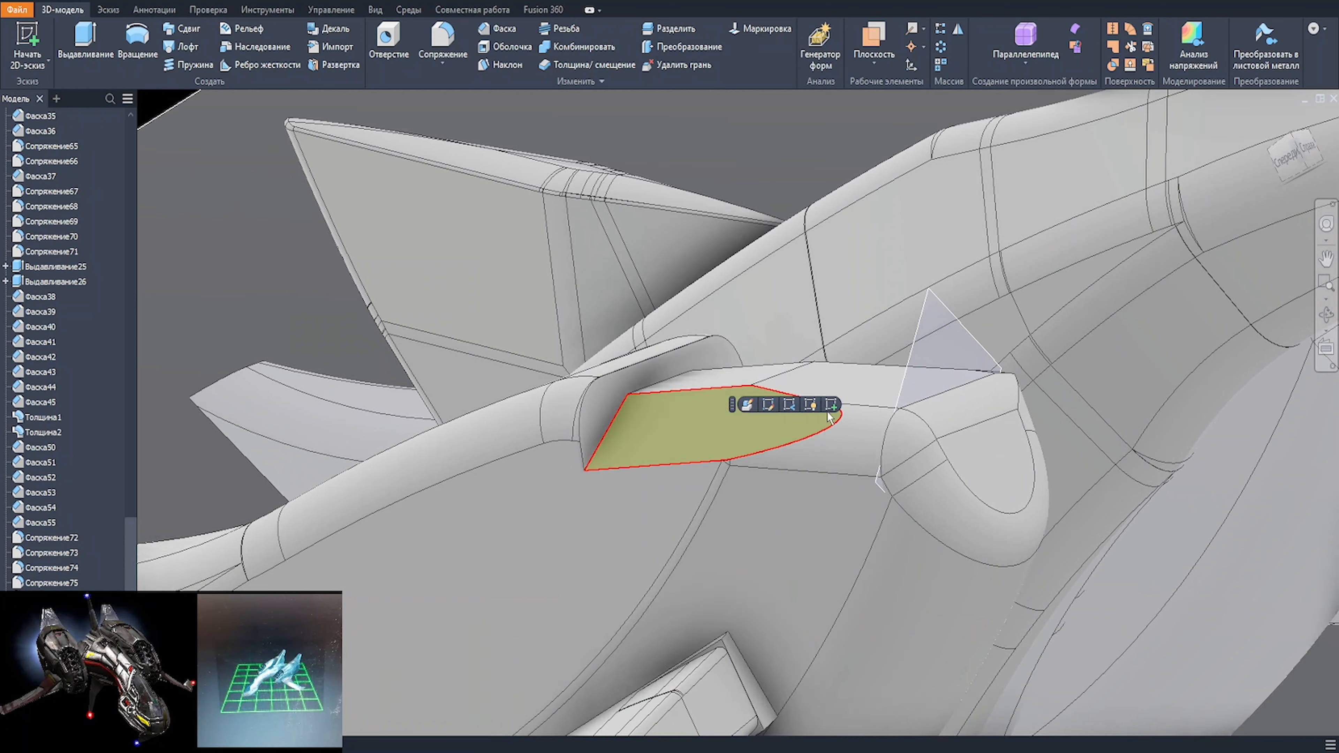
left_click(831, 405)
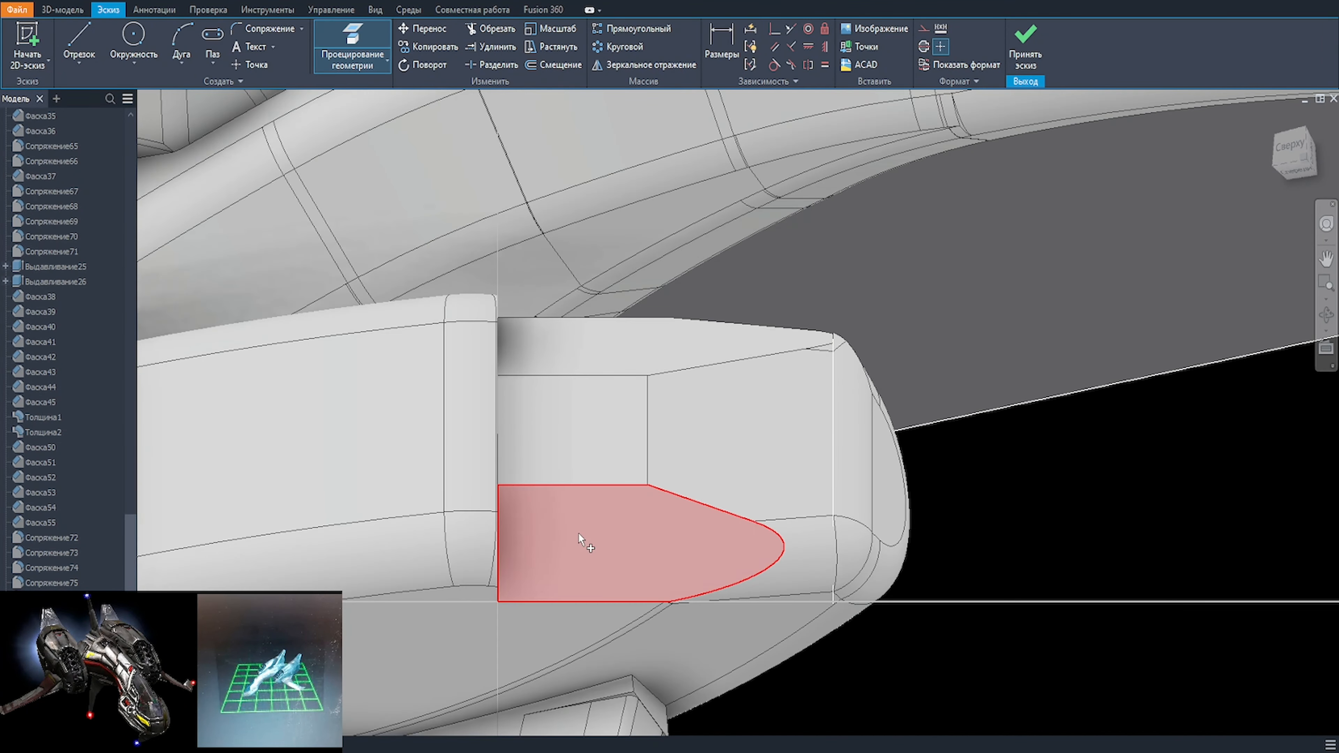
left_click(578, 534)
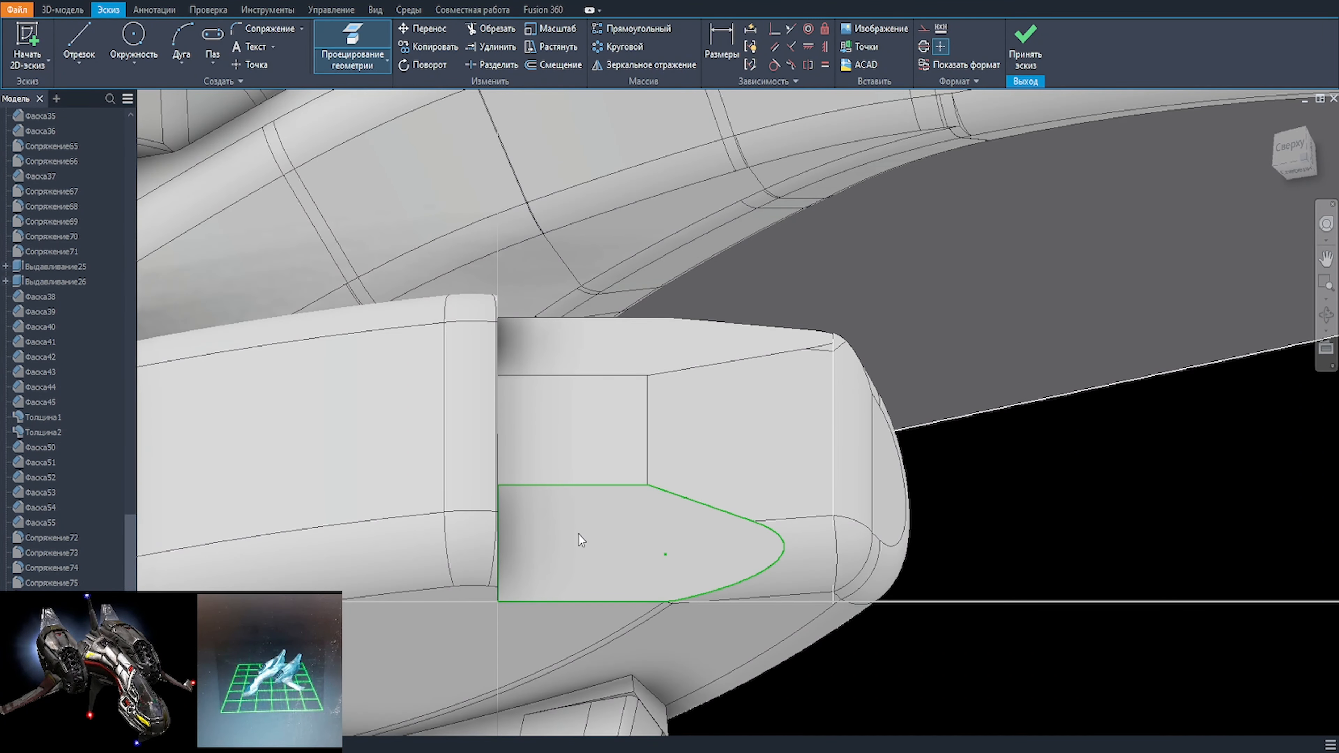
key("r")
left_click(498, 485)
left_click(963, 586)
key("Escape")
Step: Make the rectangle's outer rear corner coincident with the facet's projected outer rear corner
left_click(823, 28)
scroll(500, 587, "up", 5)
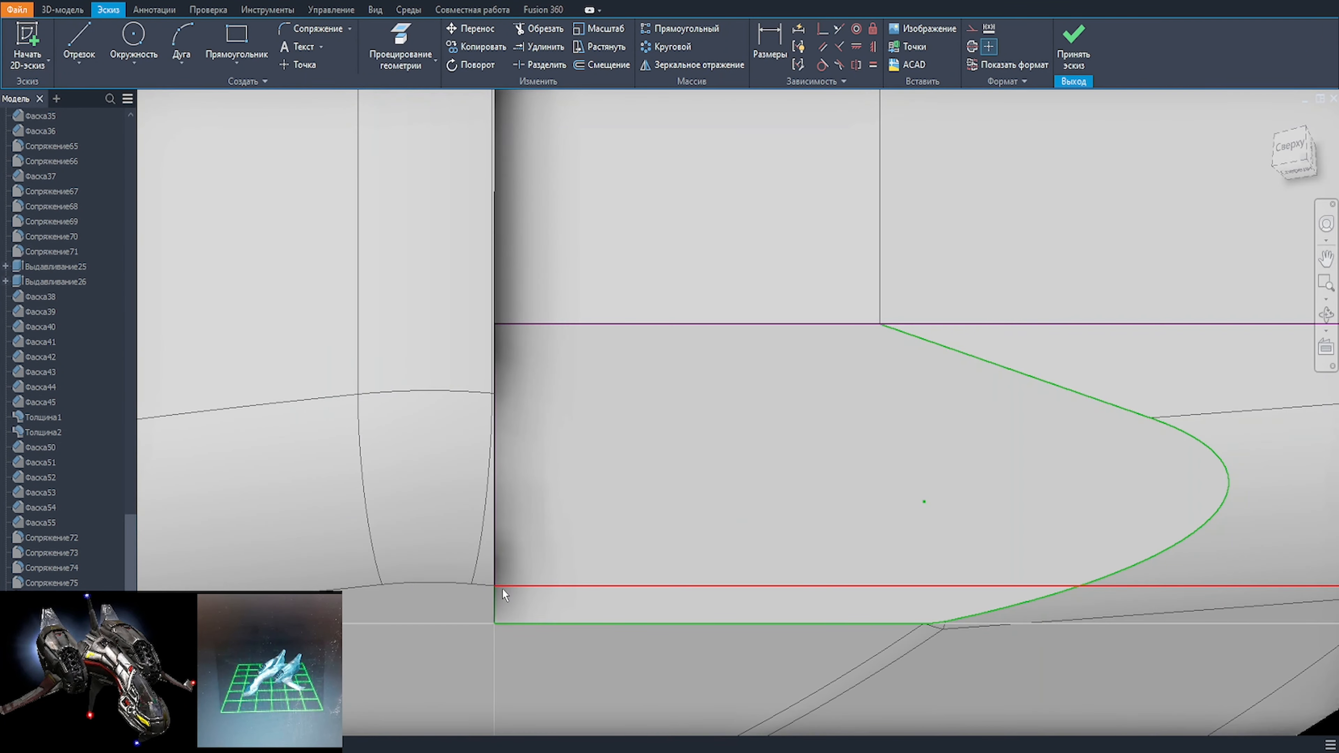
left_click_drag(502, 587, 514, 651)
left_click(496, 651)
left_click(497, 625)
scroll(609, 581, "down", 5)
key("Escape")
left_click(984, 529)
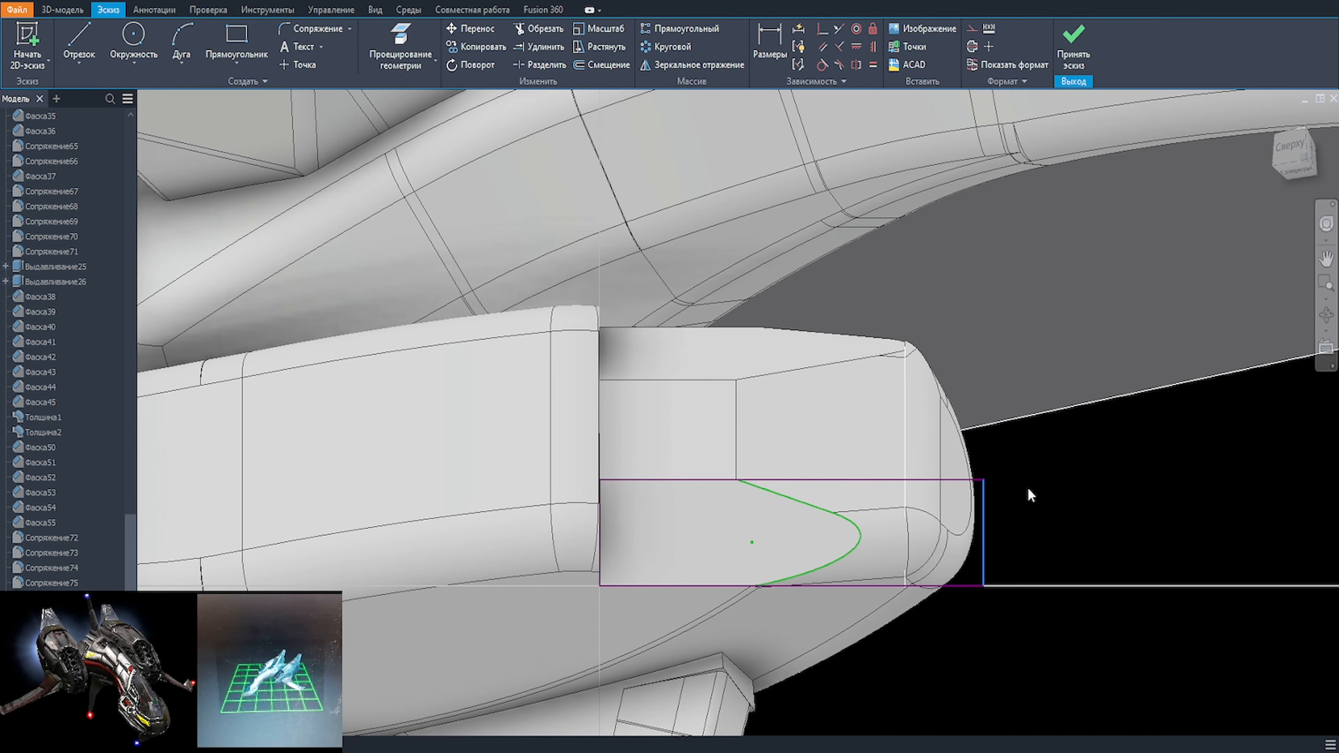
Step: Try to cut the rectangle's two regions 5 mm down into the nacelle's outer facet
key("e")
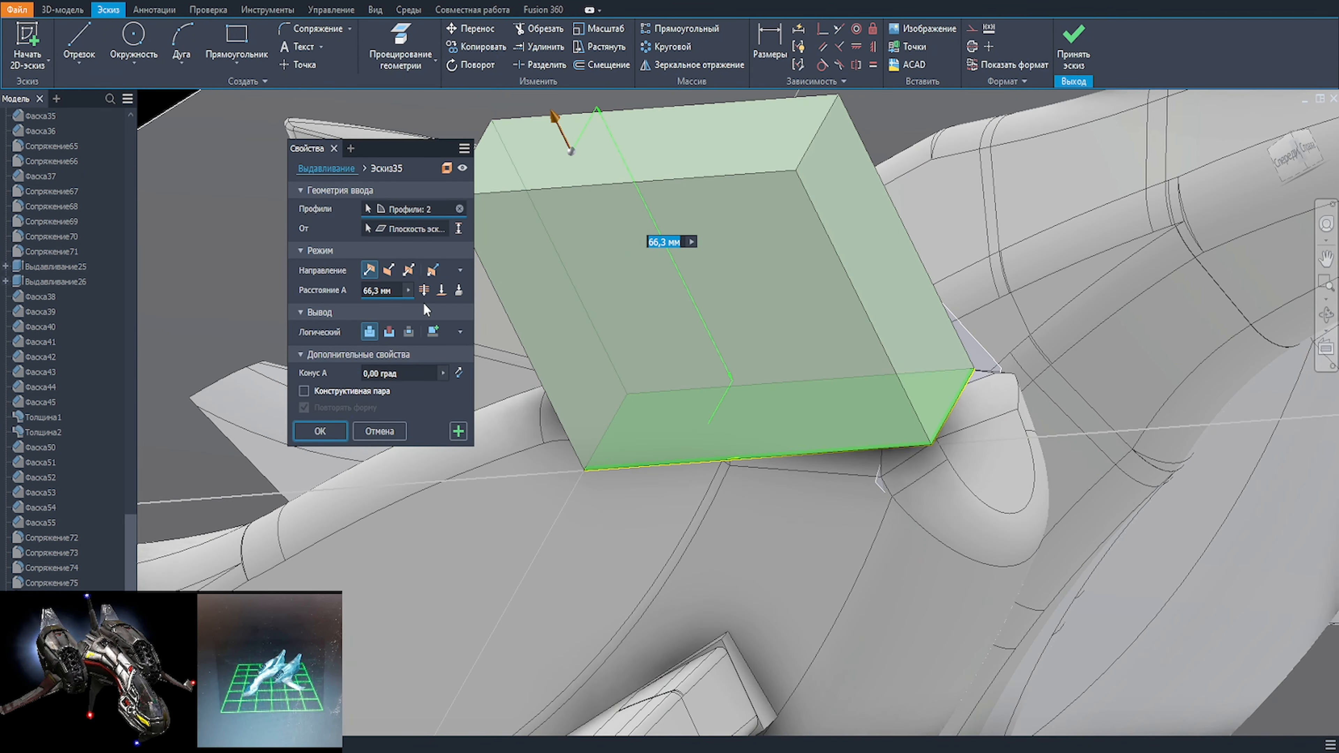
type("3")
left_click(390, 331)
middle_click_drag(575, 460, 685, 427, "shift")
scroll(712, 420, "up", 3)
scroll(720, 416, "down", 4)
scroll(685, 427, "up", 2)
type("5")
left_click(370, 271)
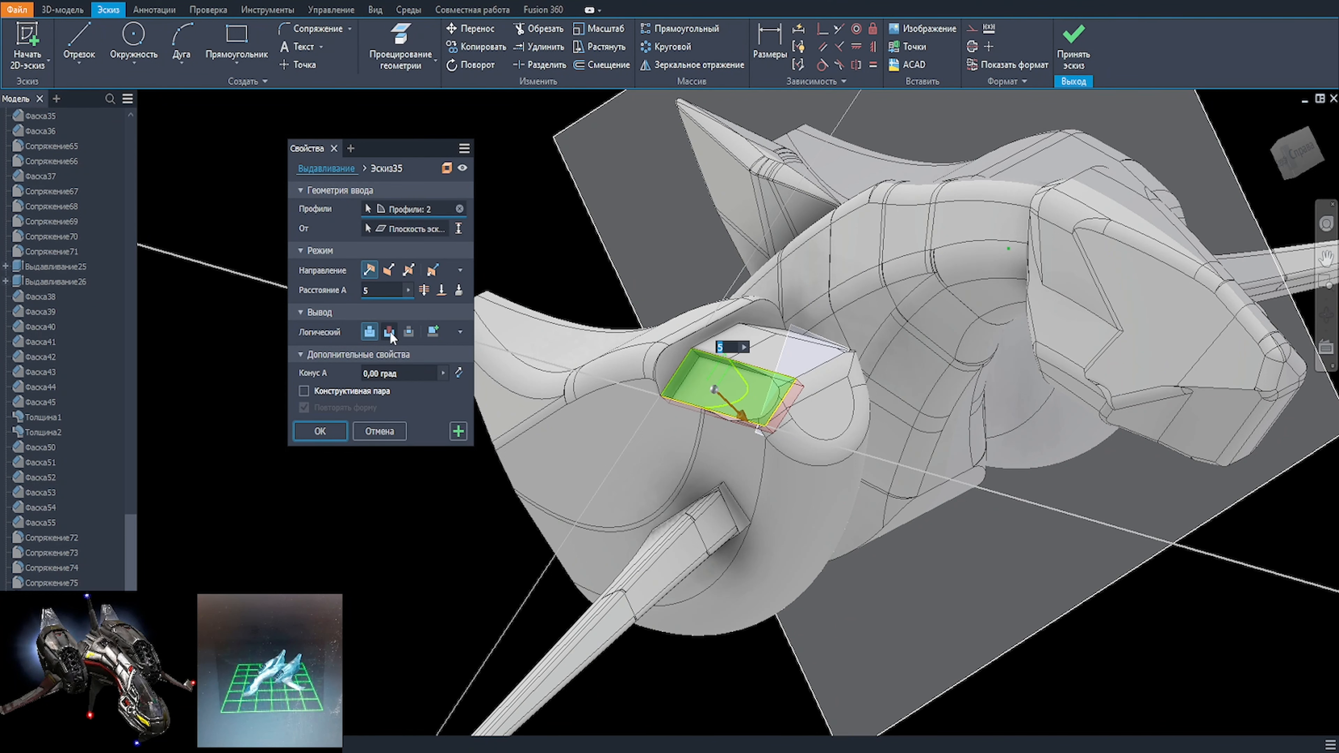
left_click(389, 271)
left_click(389, 331)
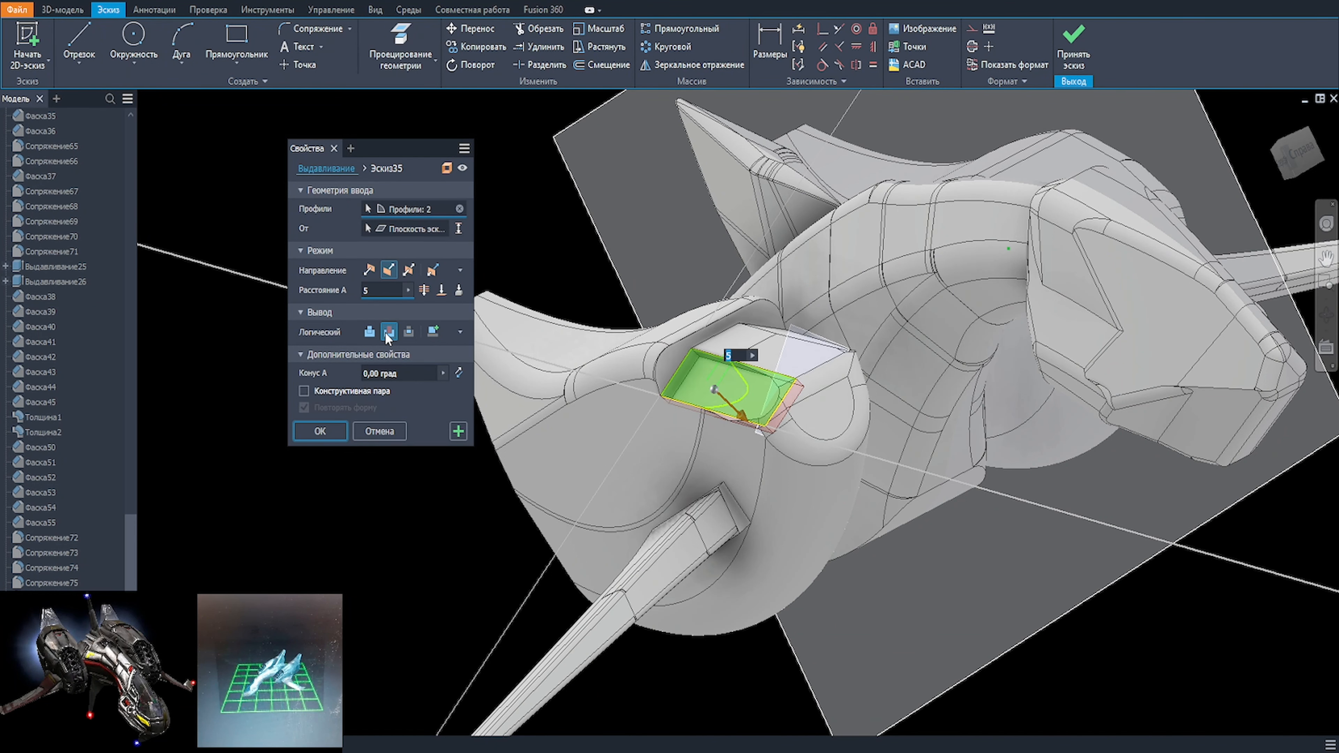
key("Return")
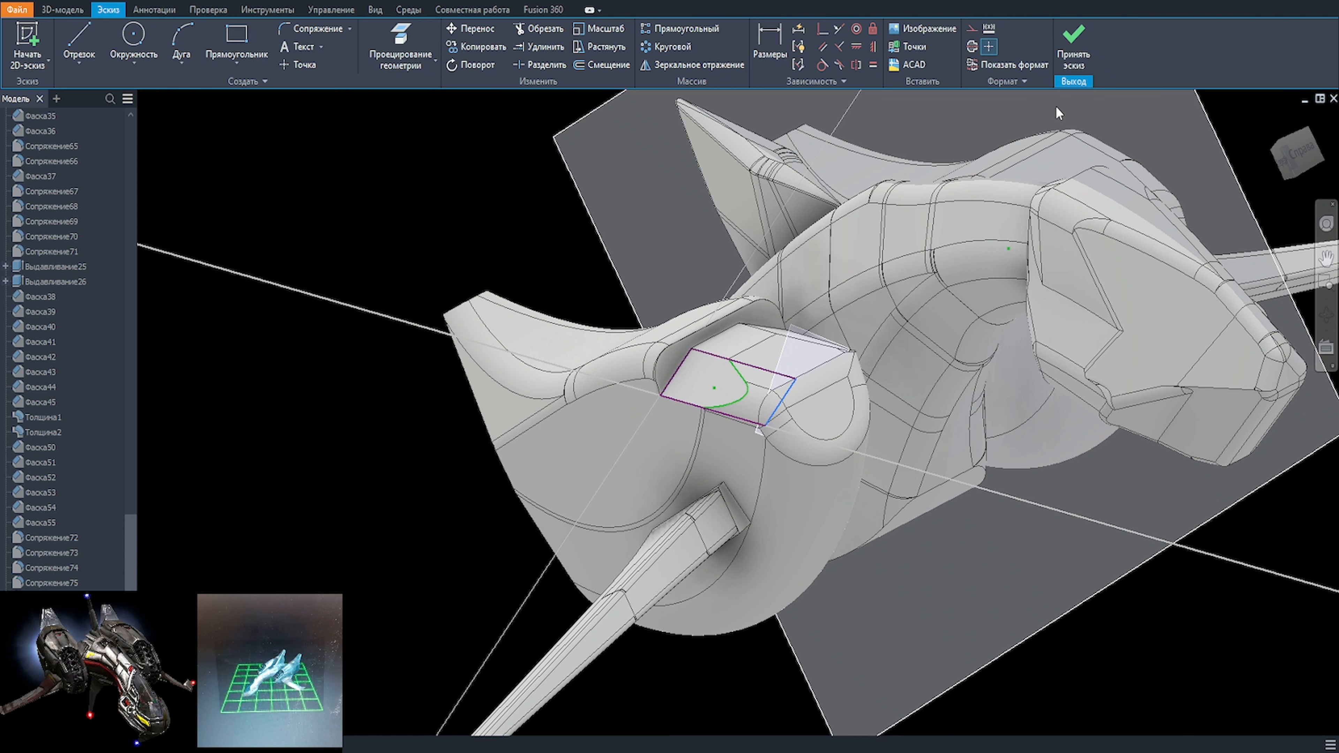
key("ctrl+z")
left_click(582, 66)
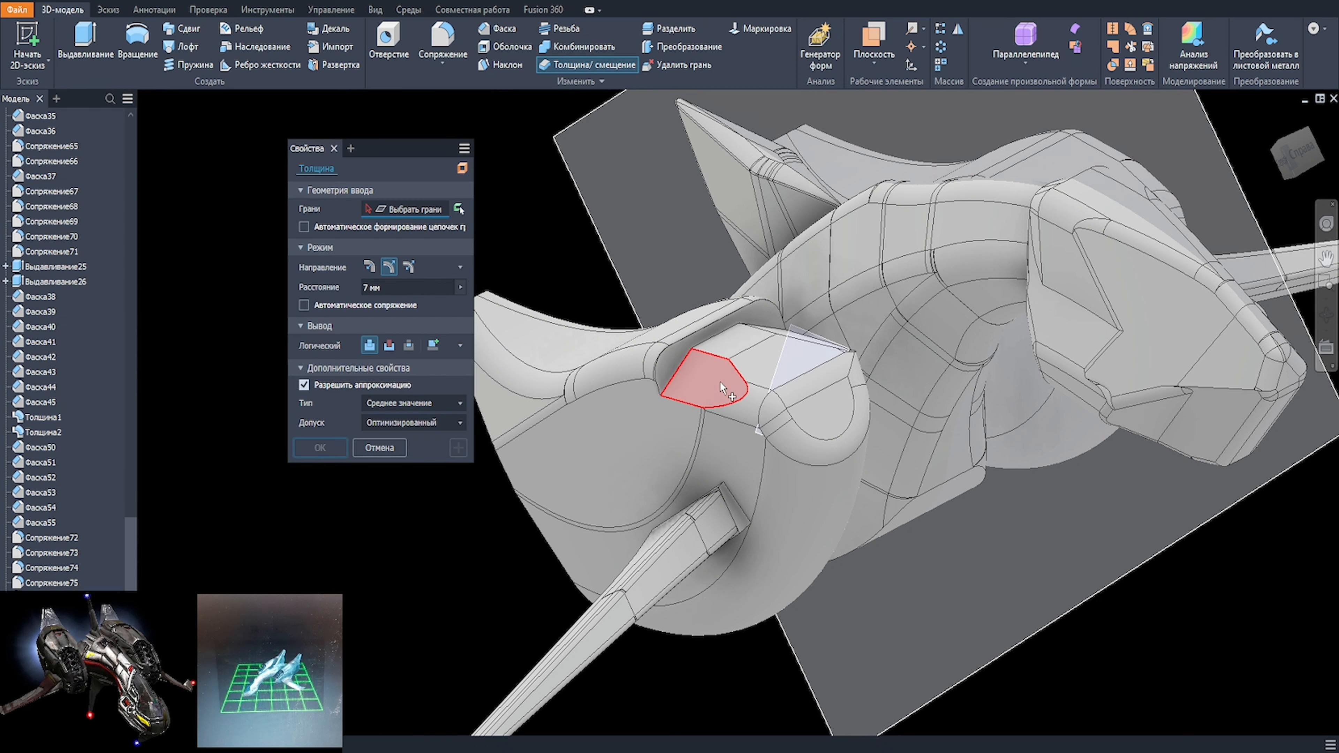
left_click(723, 385)
key("Escape")
Step: Chamfer the transverse edge between the nacelle's upper front facets with a length of 29.5 mm
scroll(756, 412, "down", 3)
middle_click_drag(825, 433, 807, 496, "shift")
scroll(738, 356, "up", 2)
left_click(743, 320)
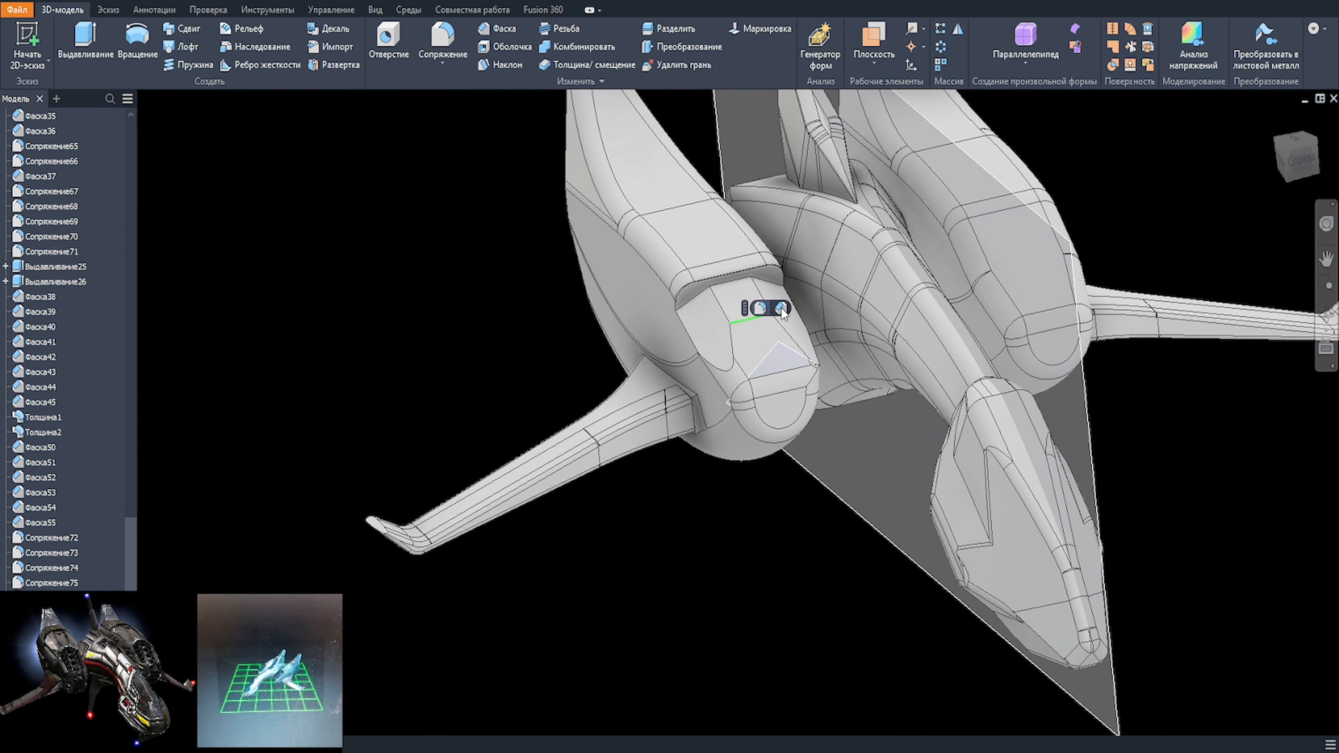
left_click(783, 310)
type("5")
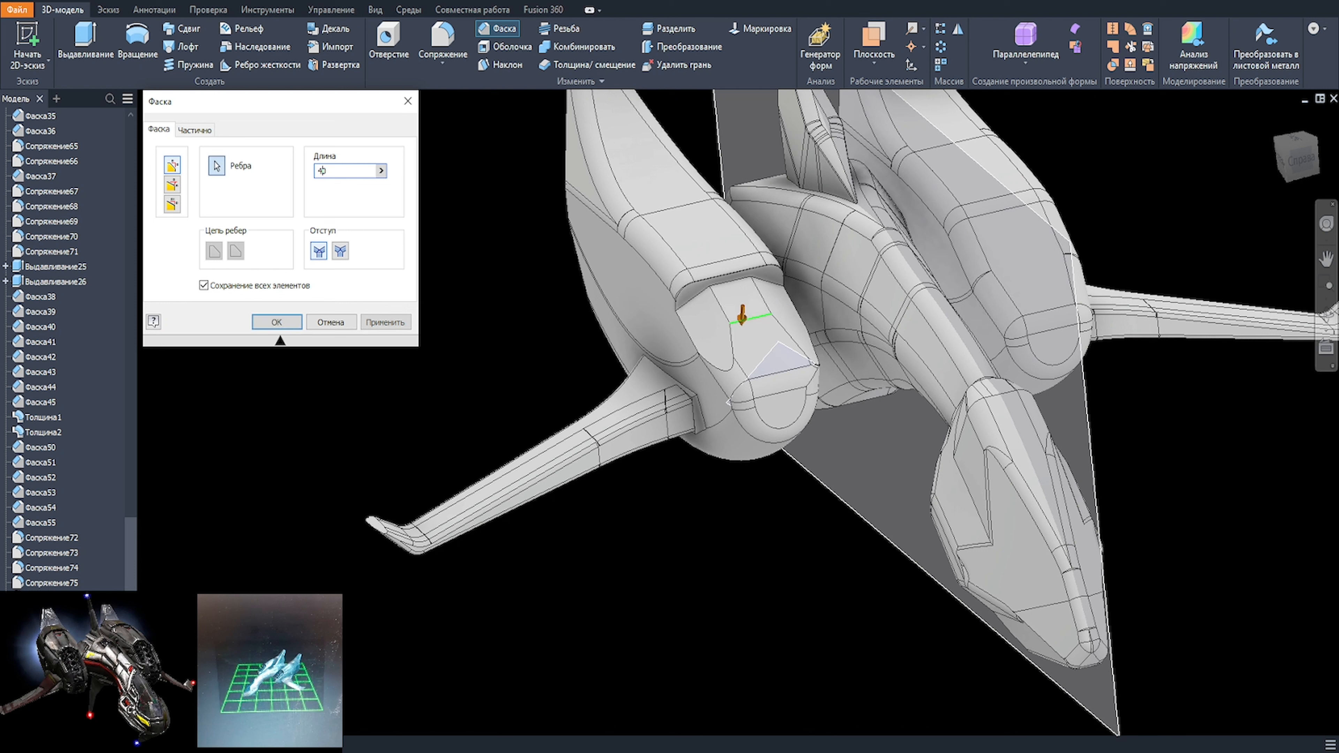
key("BackSpace")
type("25")
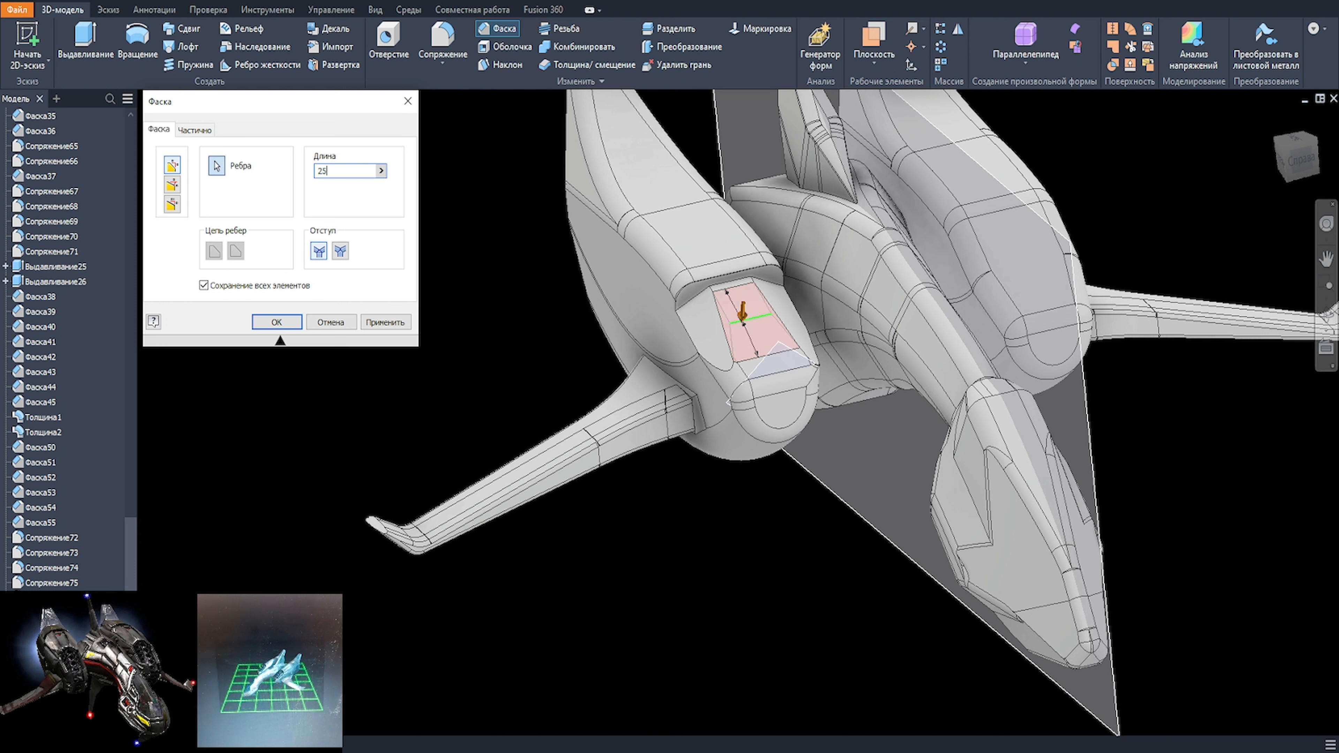
key("BackSpace")
type("8")
key("BackSpace")
type("9.5")
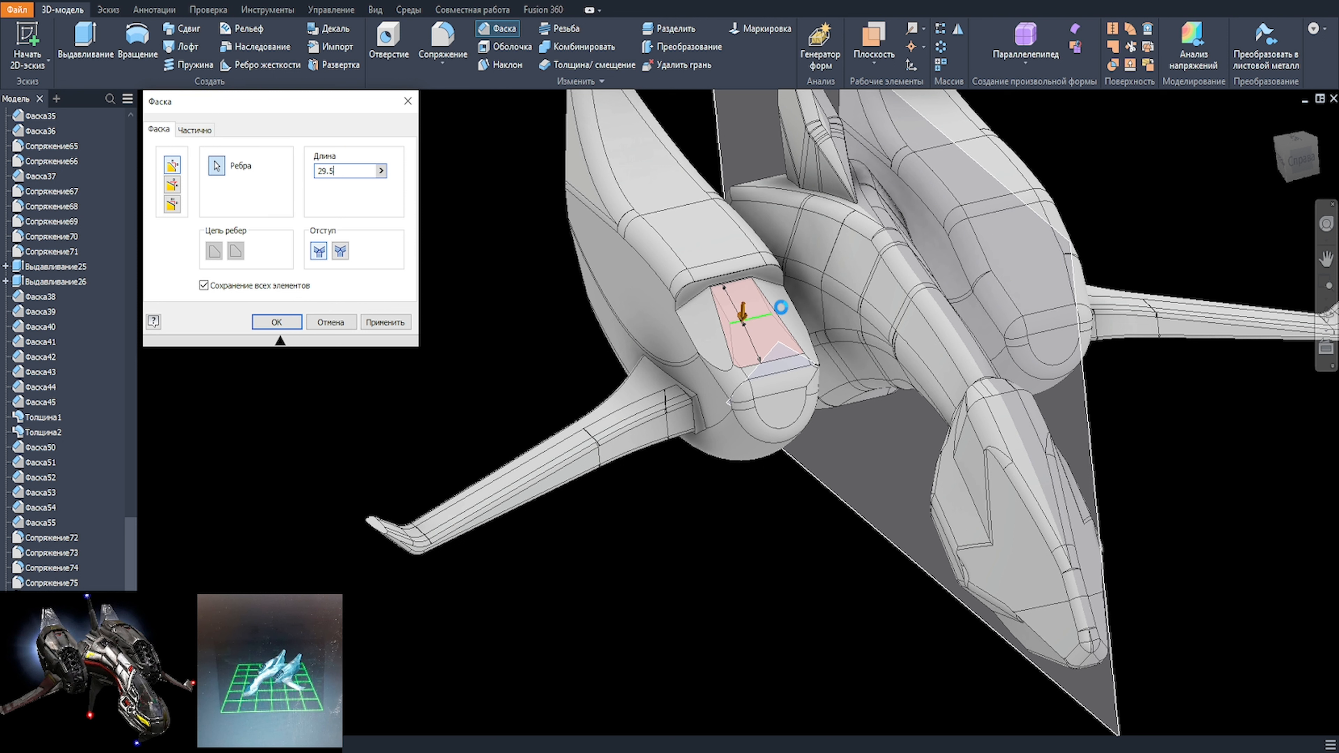
scroll(538, 338, "up", 3)
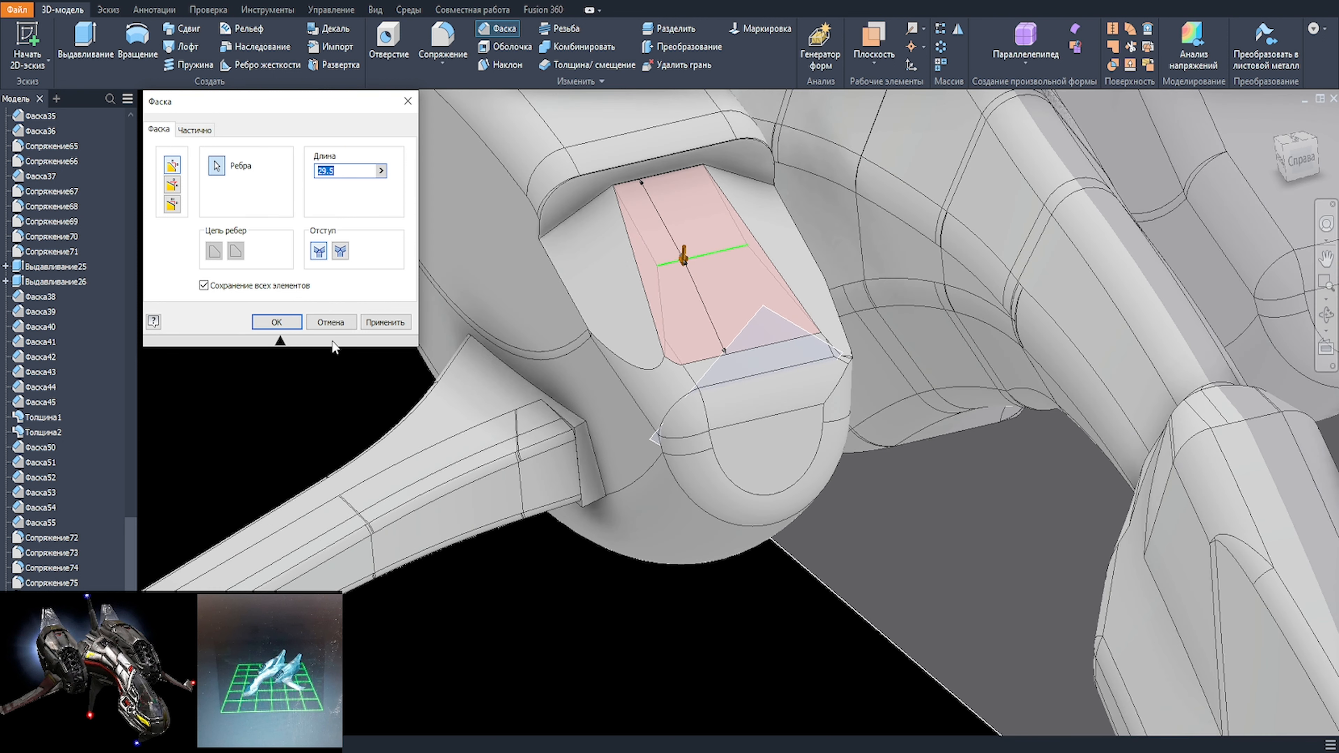
key("Return")
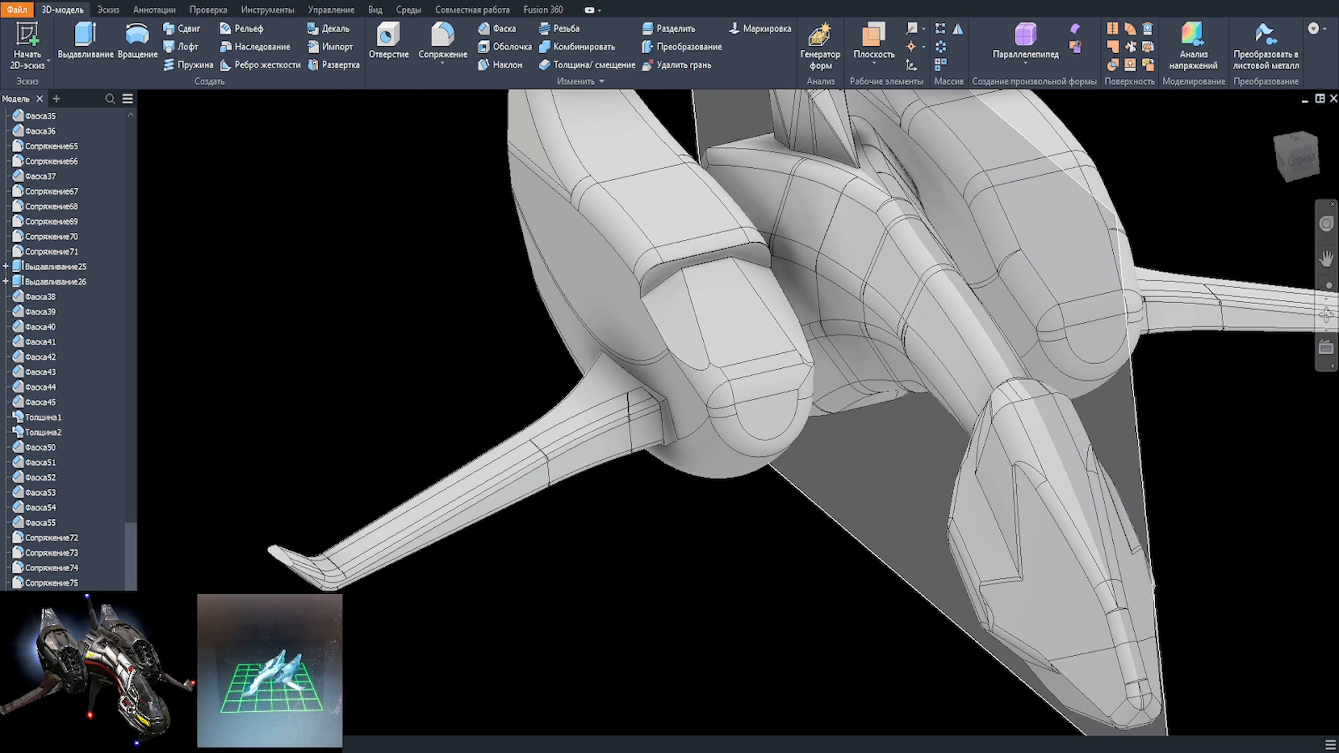
Step: Fillet the slanted recess edges on both sides of the ship's nose with a 15 mm radius
middle_click_drag(838, 575, 607, 478, "shift")
scroll(661, 362, "up", 3)
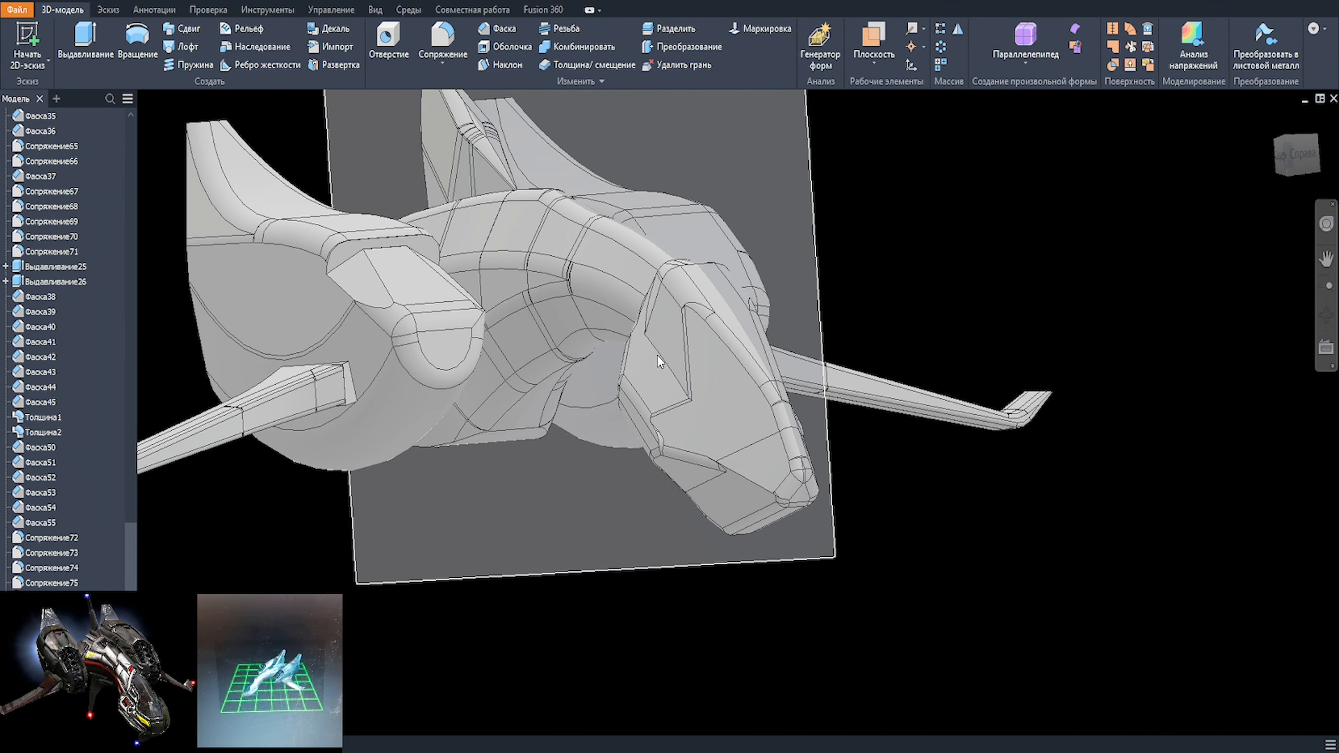
left_click(670, 368)
key("f")
scroll(682, 351, "up", 3)
type("10")
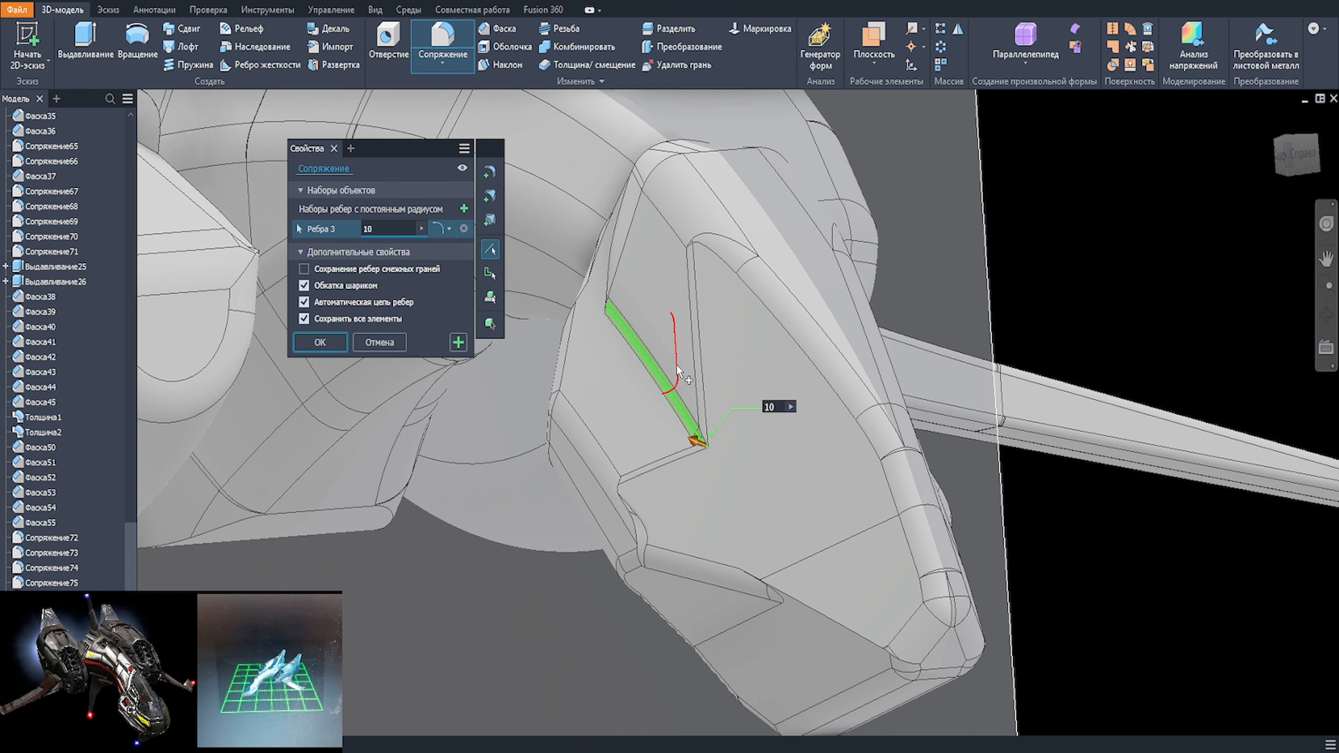
key("BackSpace")
type("2")
scroll(814, 463, "down", 3)
middle_click_drag(812, 464, 637, 427, "shift")
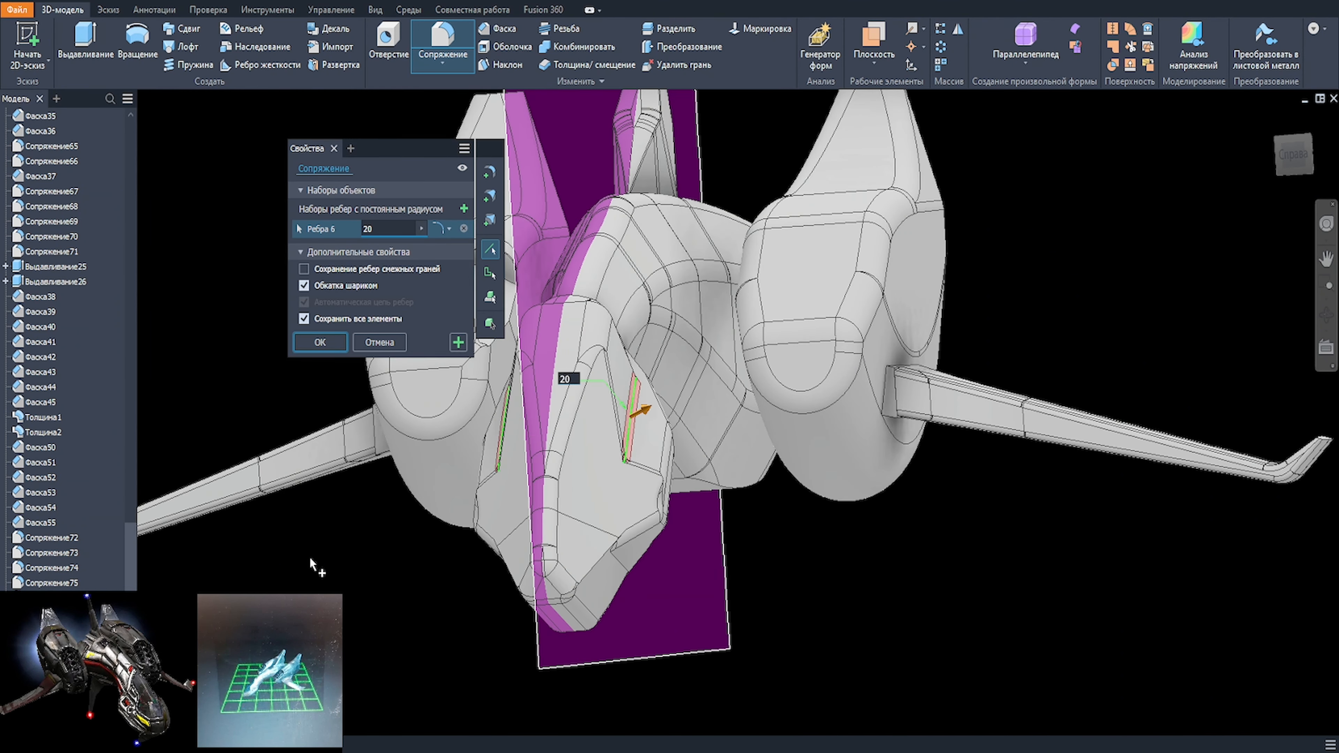
scroll(642, 413, "up", 3)
type("15")
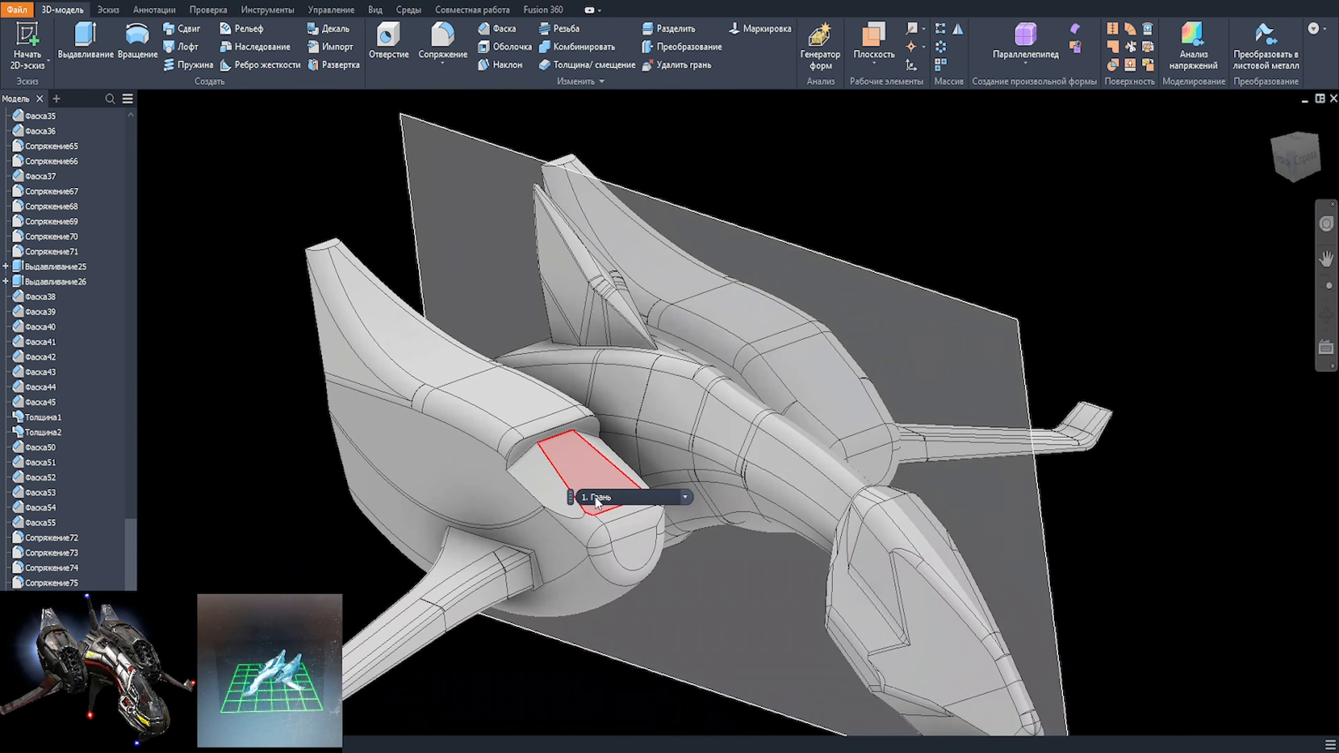
Step: Start a sketch on the nacelle's upper front facet and draw a circle inside its projected outline, touching the rear edge
left_click(617, 456)
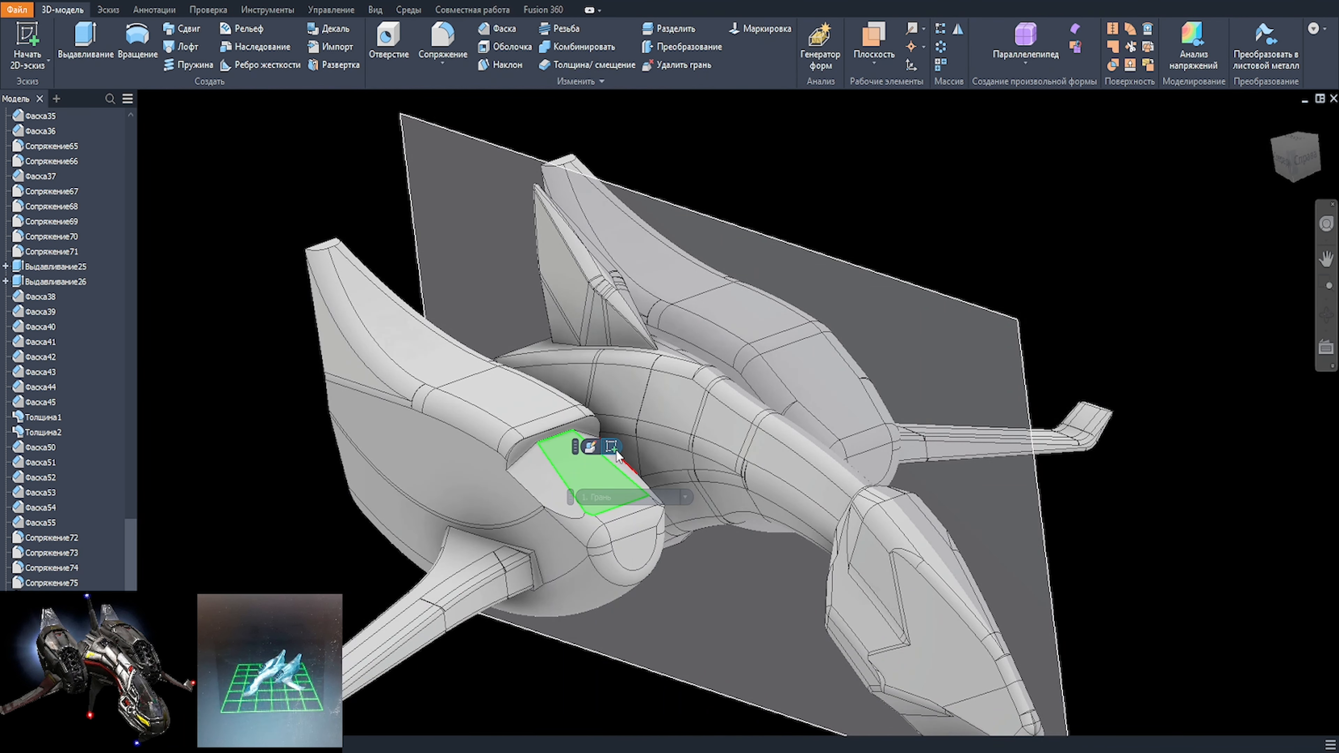
left_click(615, 450)
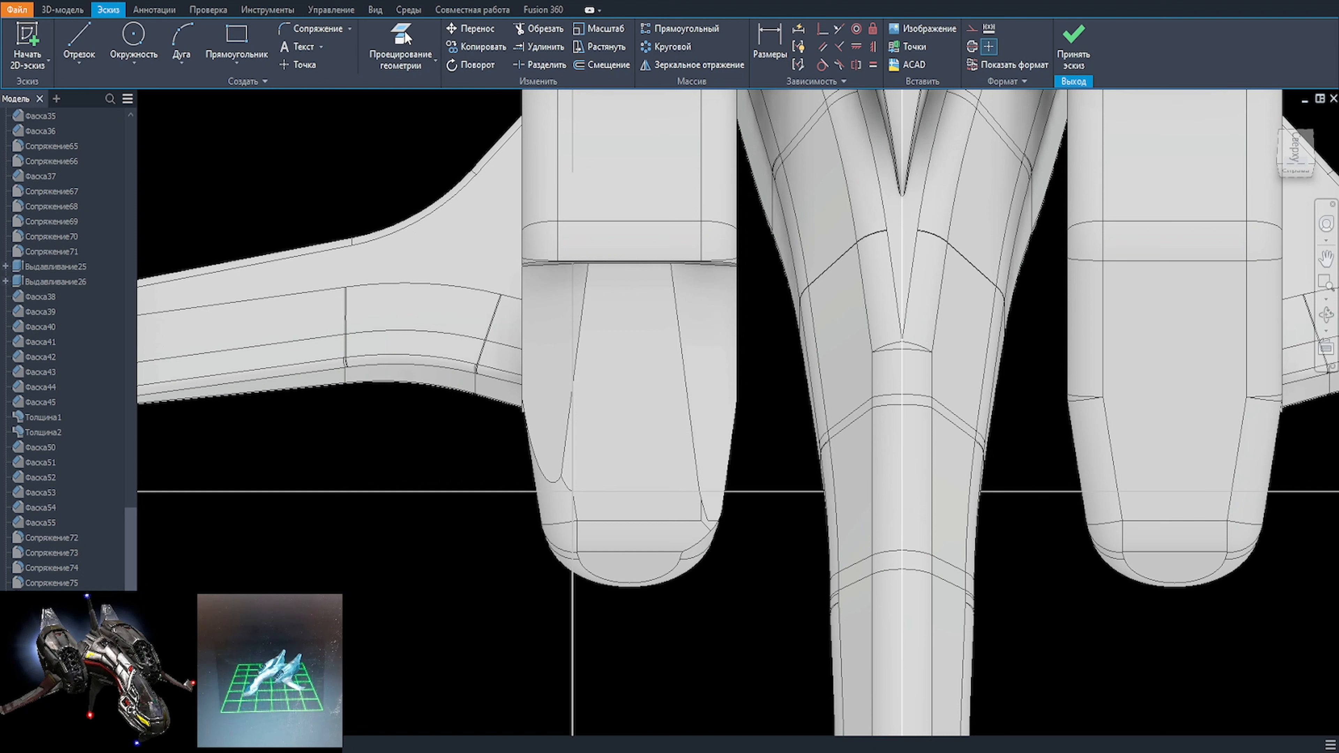
key("c")
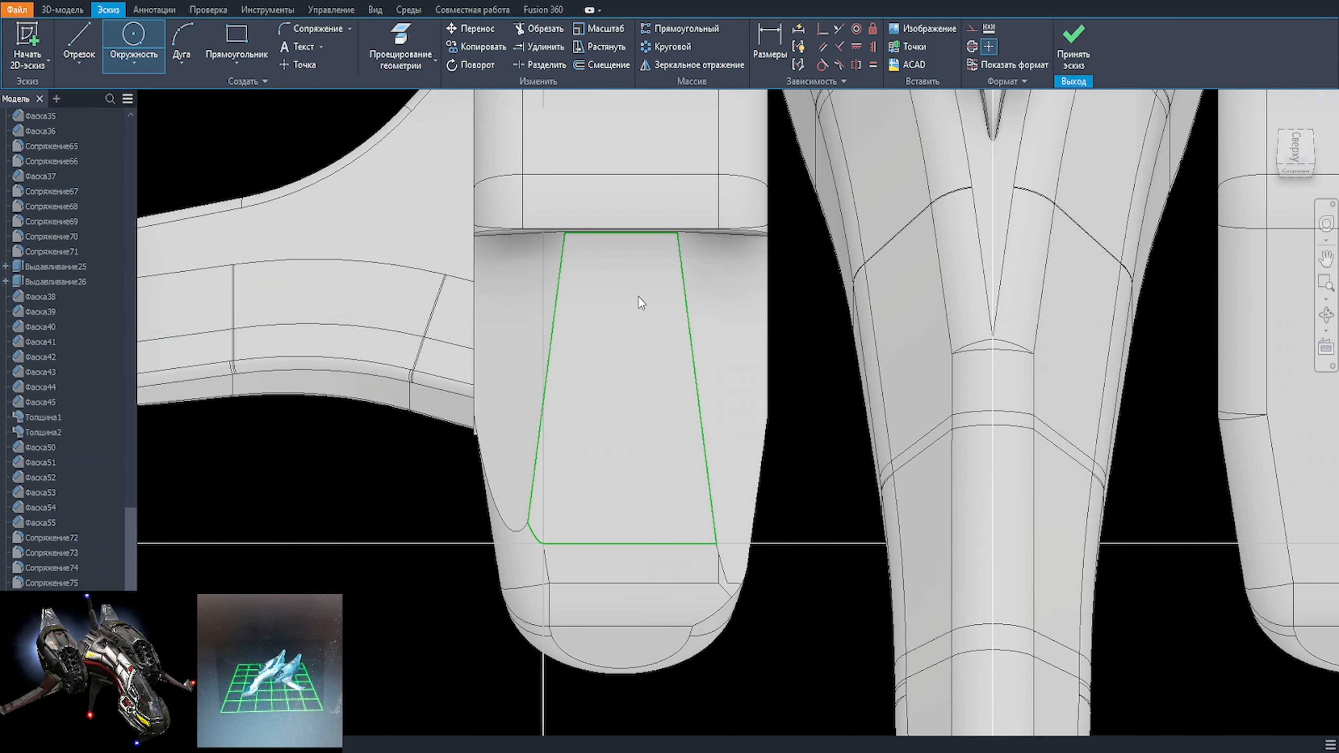
left_click(621, 302)
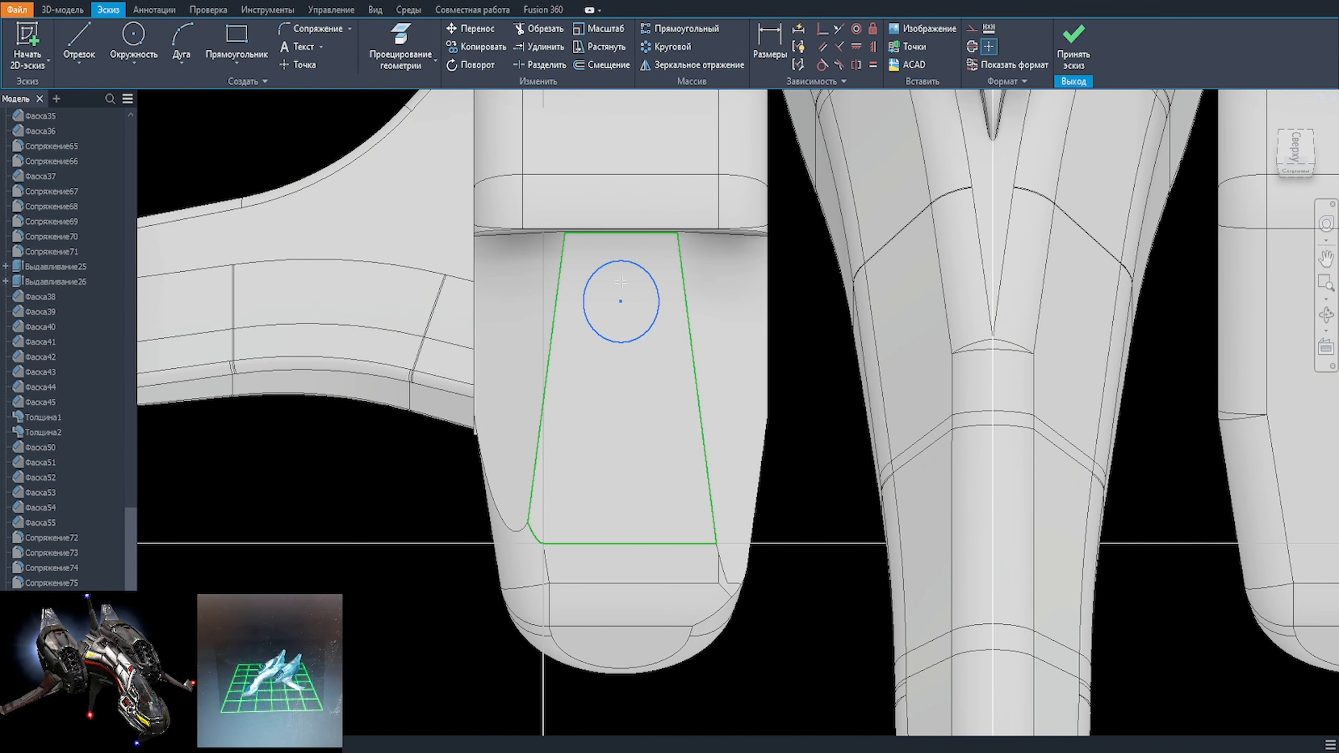
left_click_drag(621, 301, 661, 284)
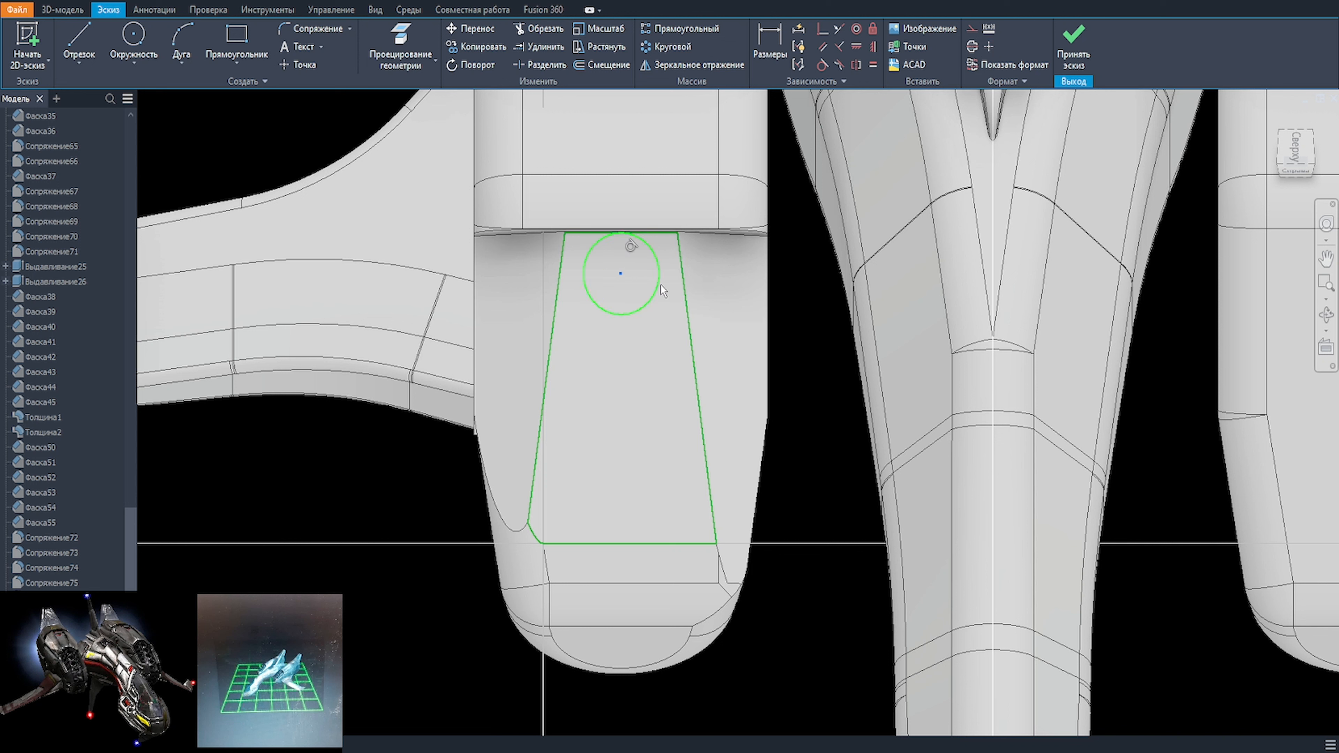
Step: Align the circle's centre with the middle of the facet's rear edge and dimension its diameter as 20 mm
left_click(863, 47)
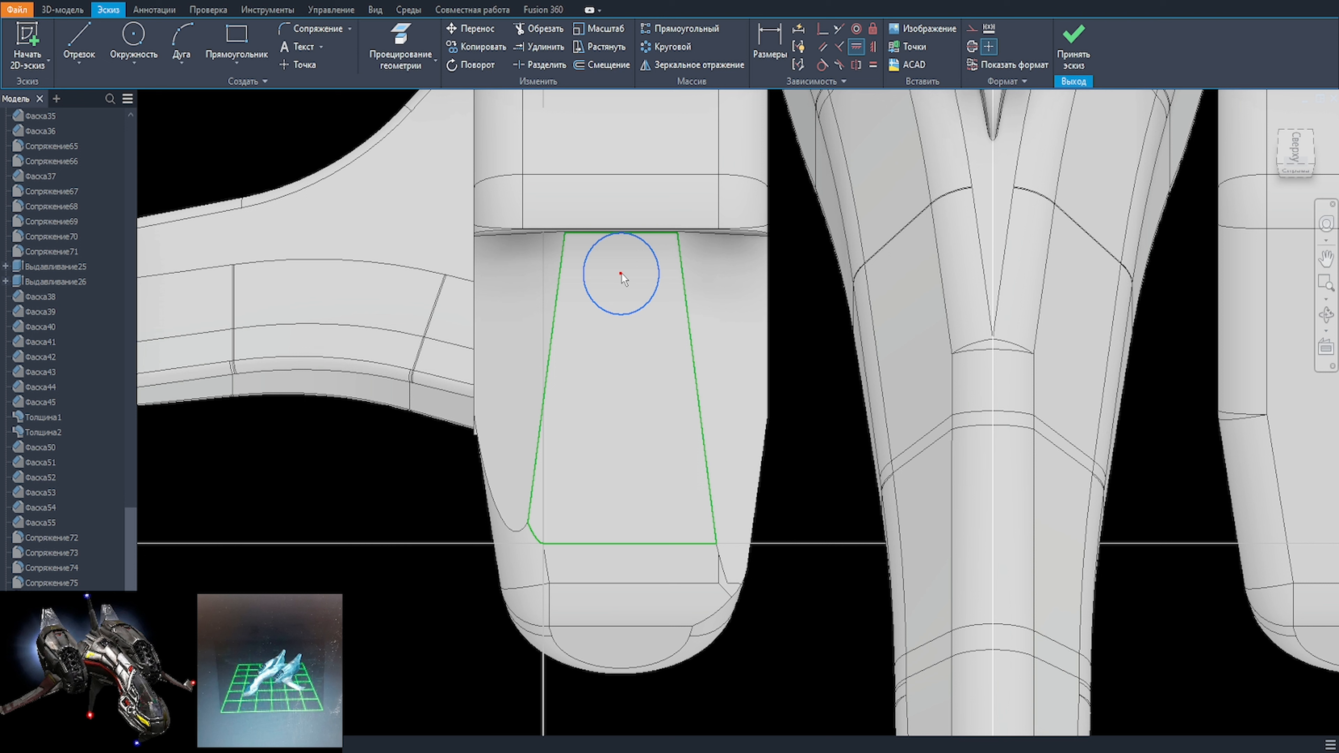
left_click(621, 274)
key("d")
left_click(659, 283)
left_click(802, 324)
type("20")
key("Return")
Step: Try a 15 mm diameter for the circle
left_click(813, 340)
type("15")
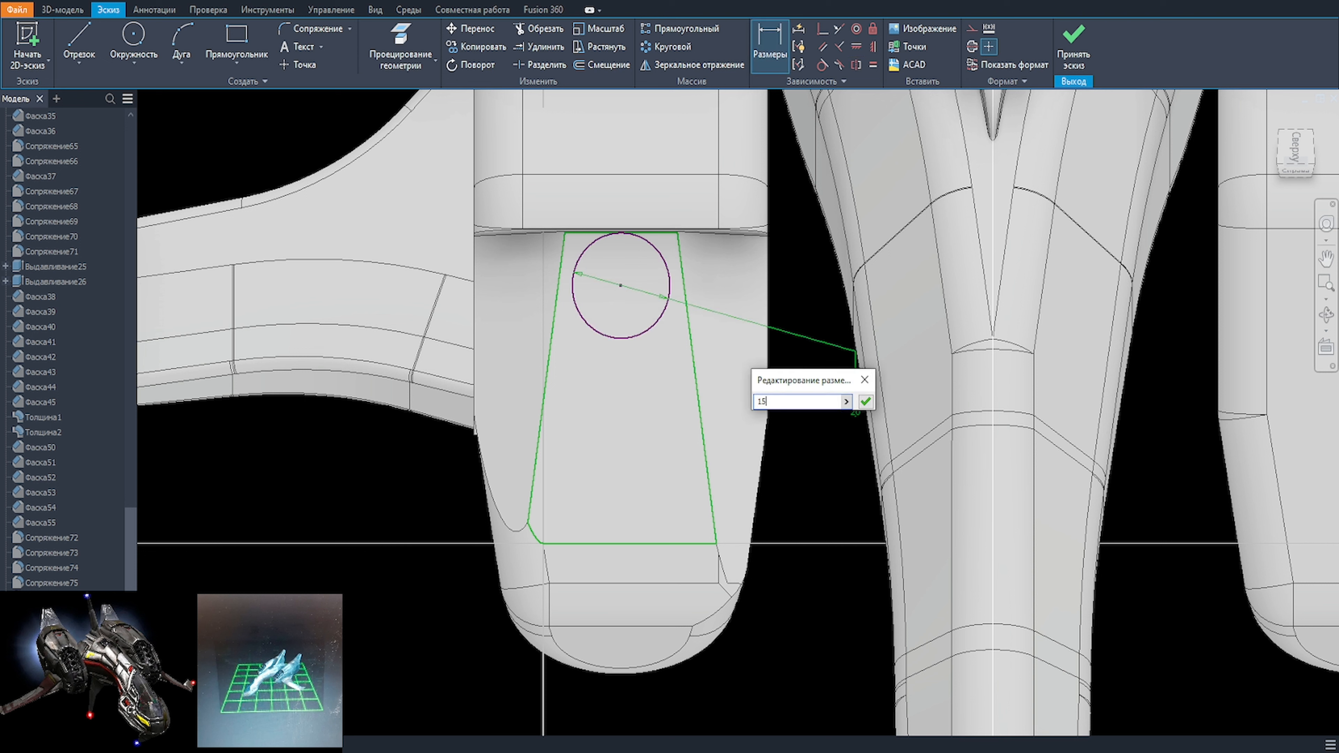
key("Return")
key("Escape")
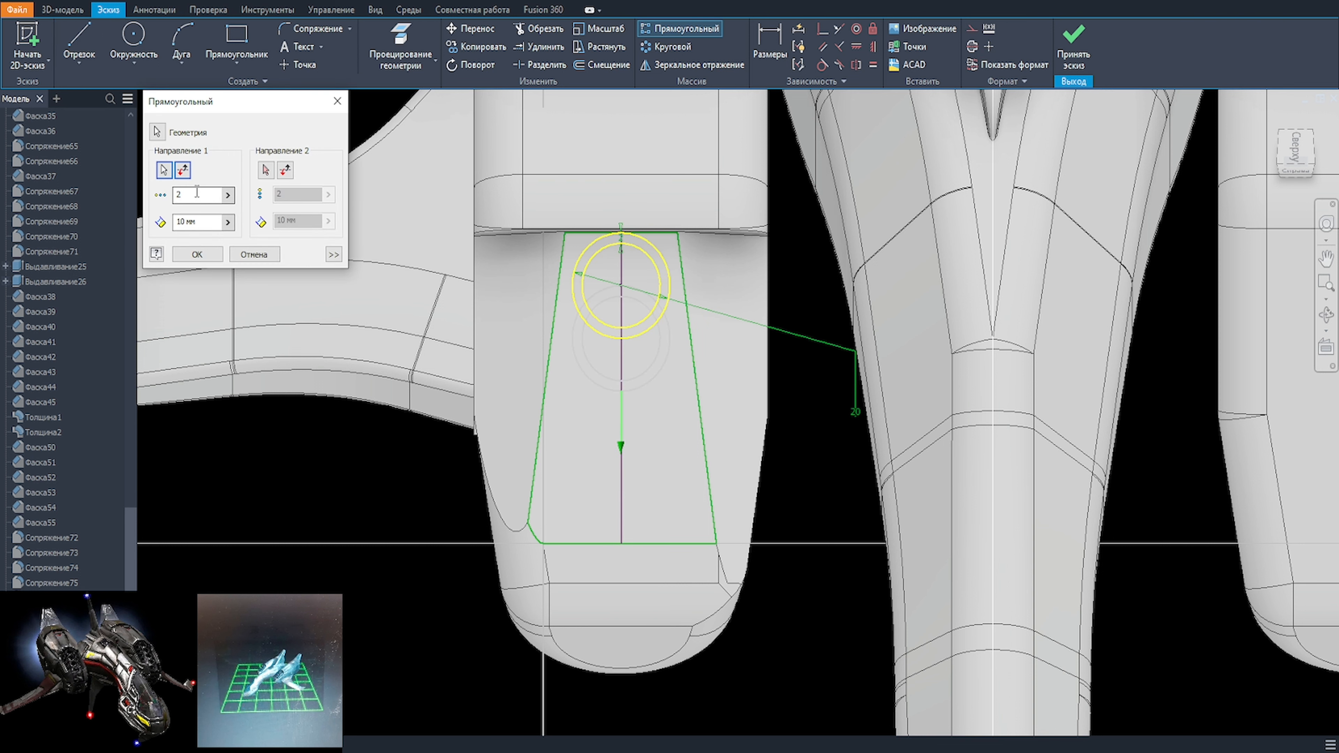
Step: Pattern the two concentric circles along the facet's centre line as 3 instances spaced 20 mm apart
left_click_drag(200, 223, 171, 196)
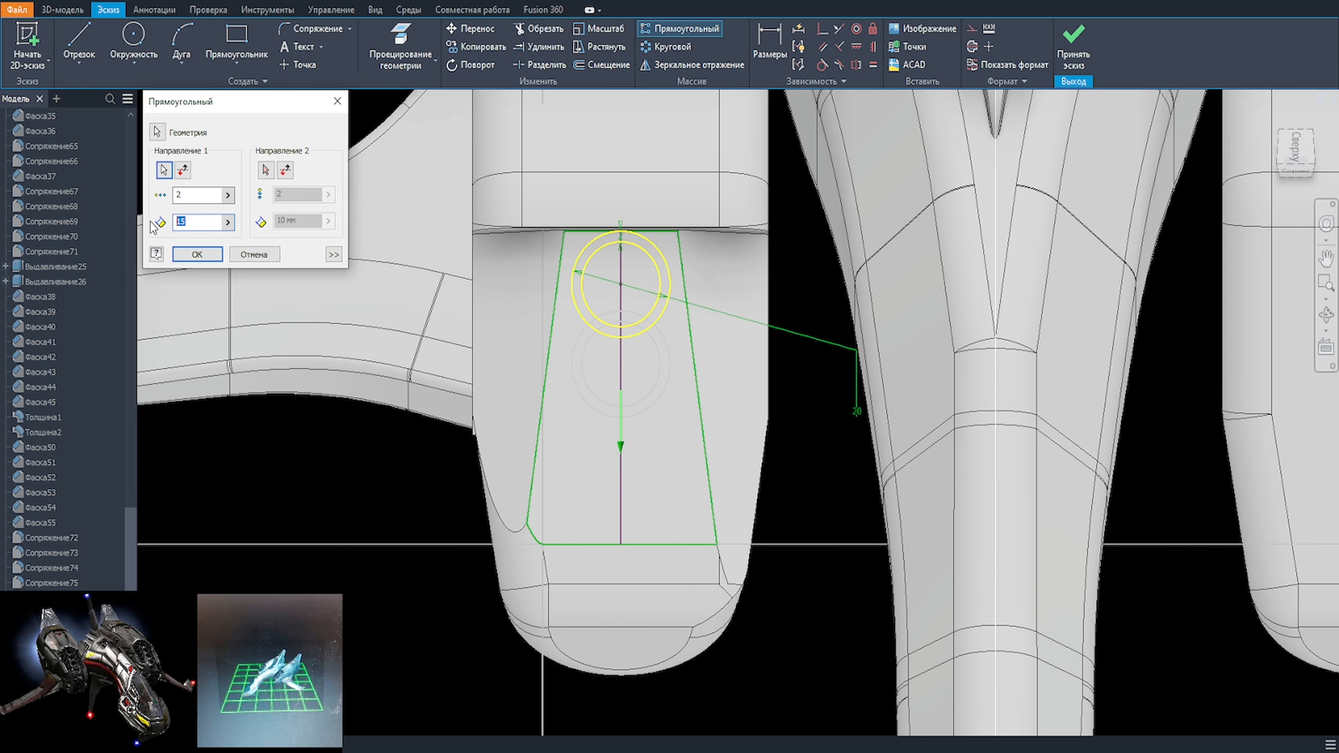
type("20")
type("3")
left_click(198, 254)
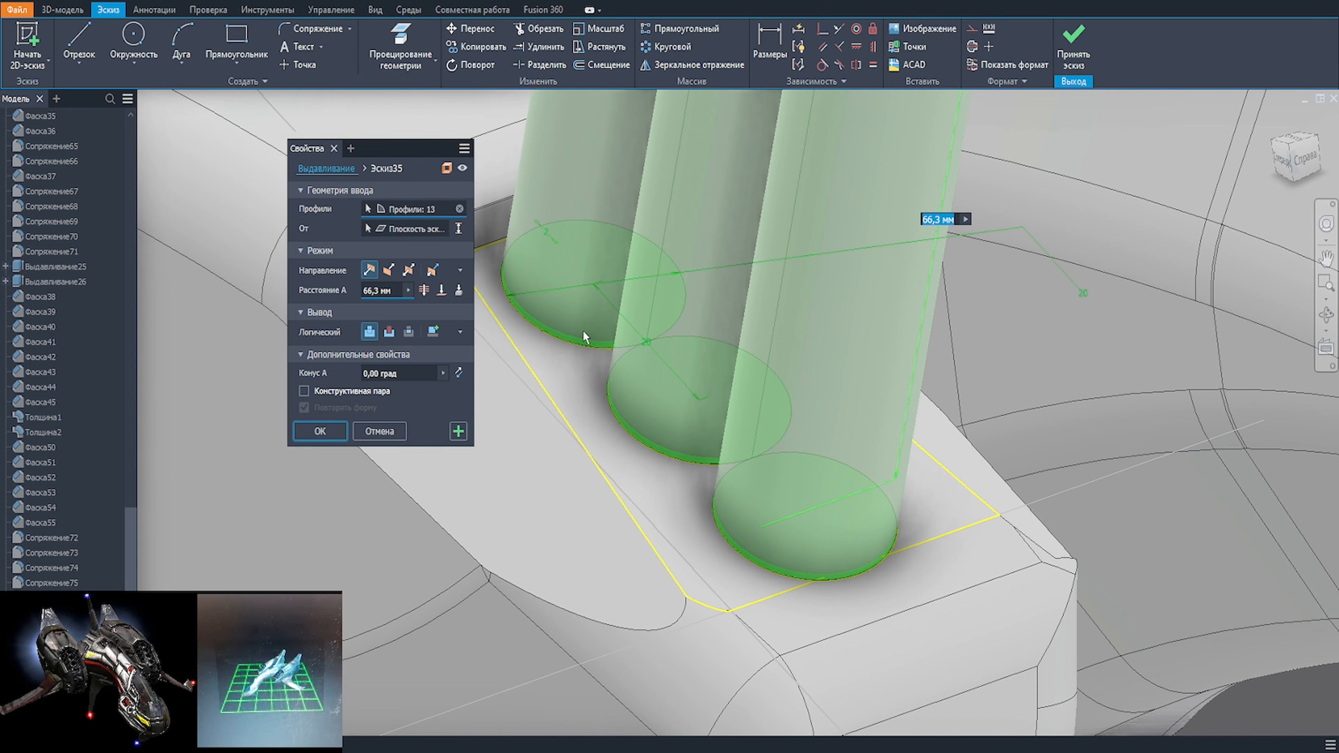
type("3")
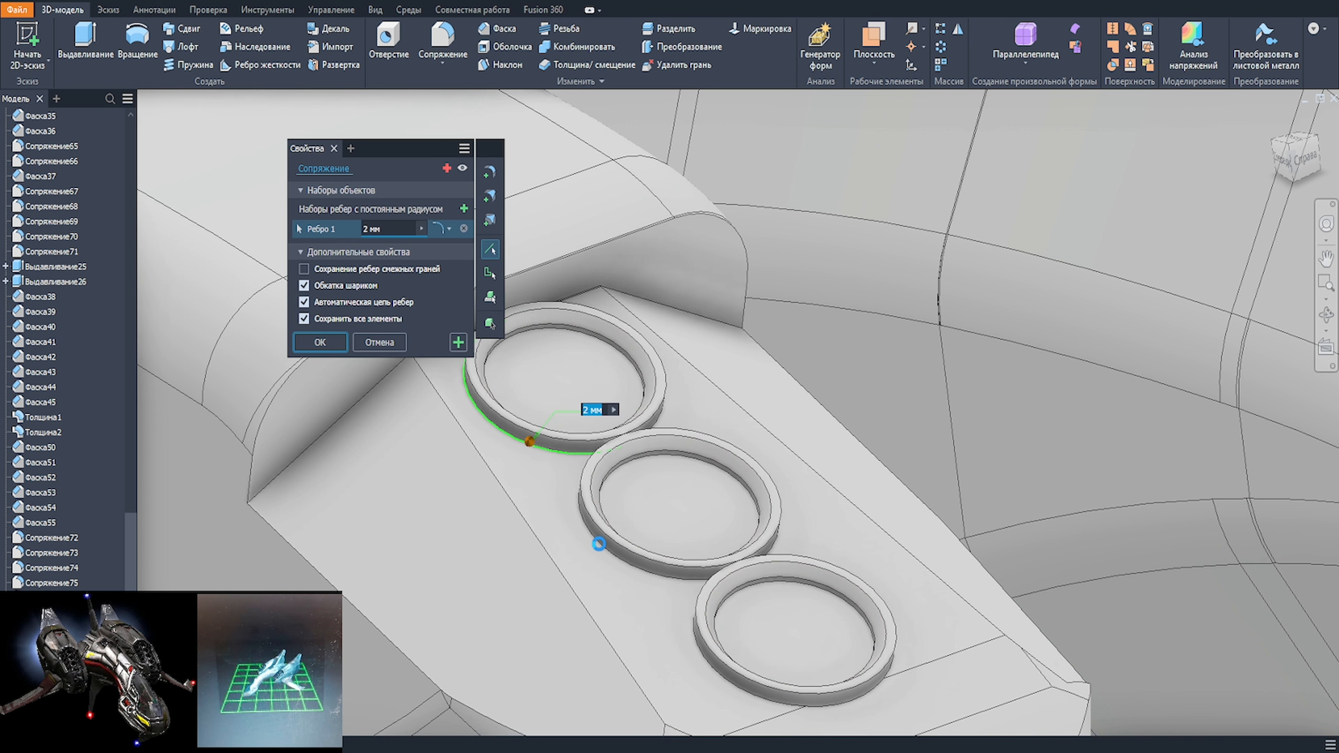
Step: Extrude the three rings 3 mm up from the facet and chamfer their inner upper edges 1 mm
left_click(600, 546)
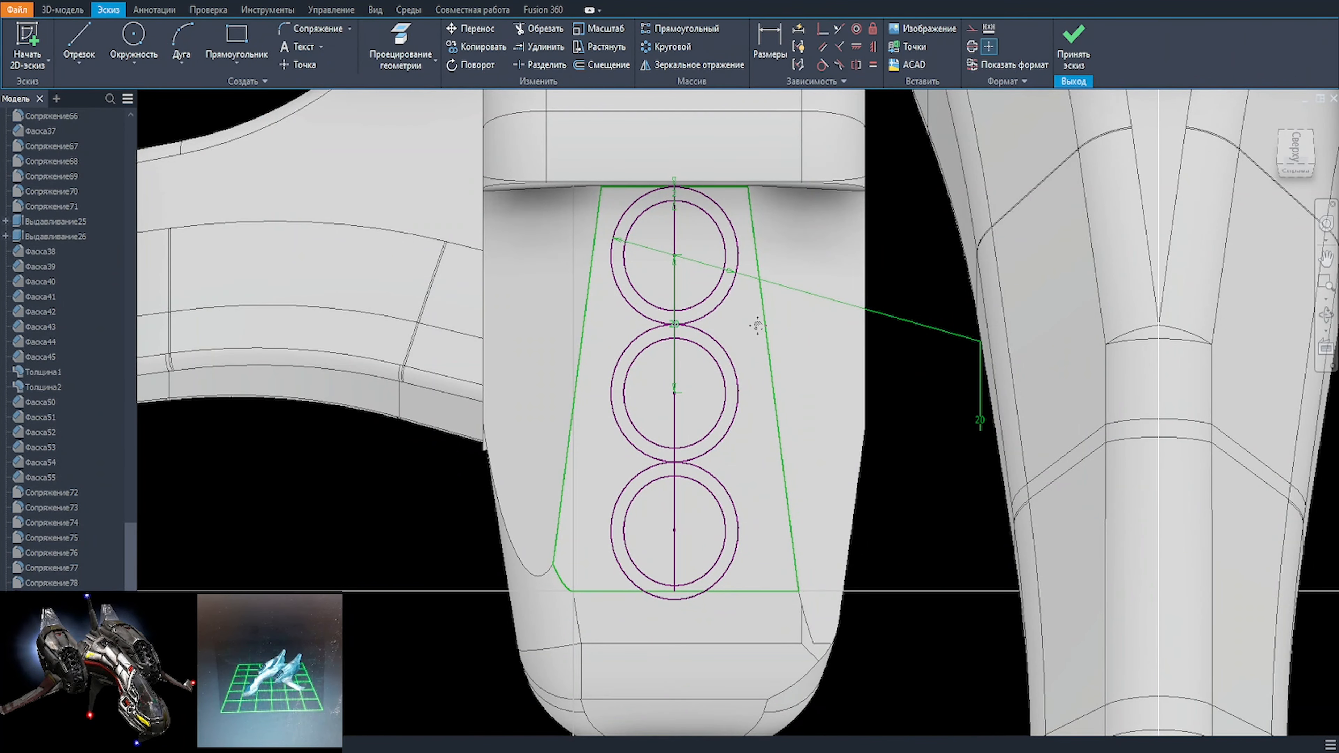
Step: Try a 10 mm diameter for the outer circle in the ring sketch
left_click(954, 342)
type("10")
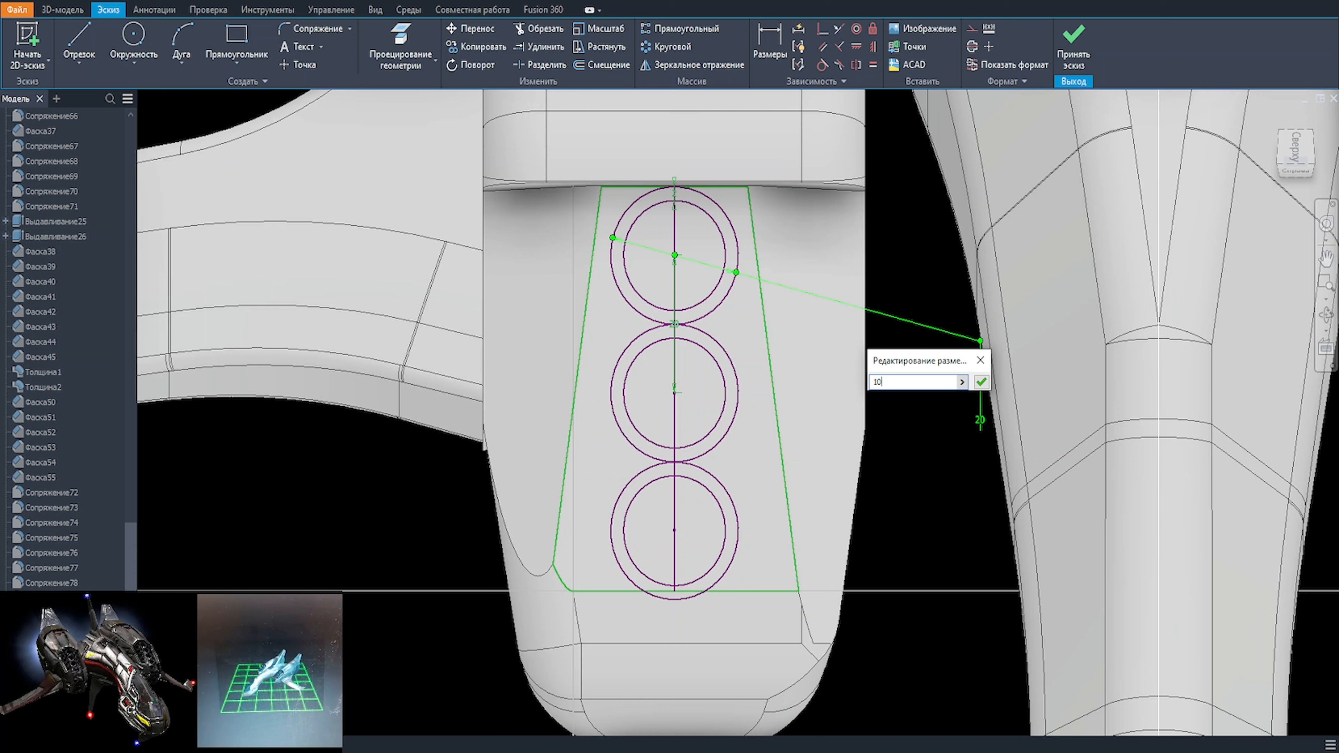
key("Return")
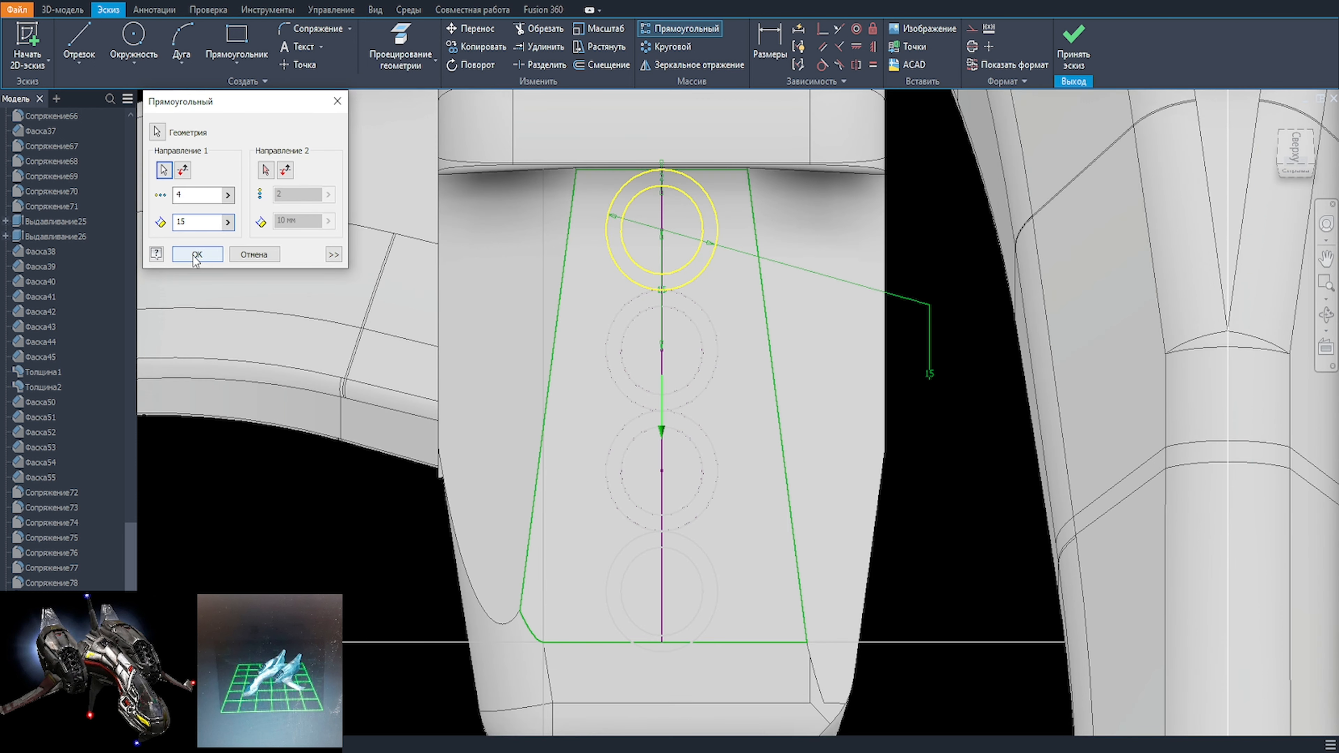
Step: Pattern the two concentric circles along the facet's centre line as 4 instances spaced 15 mm apart
left_click(196, 255)
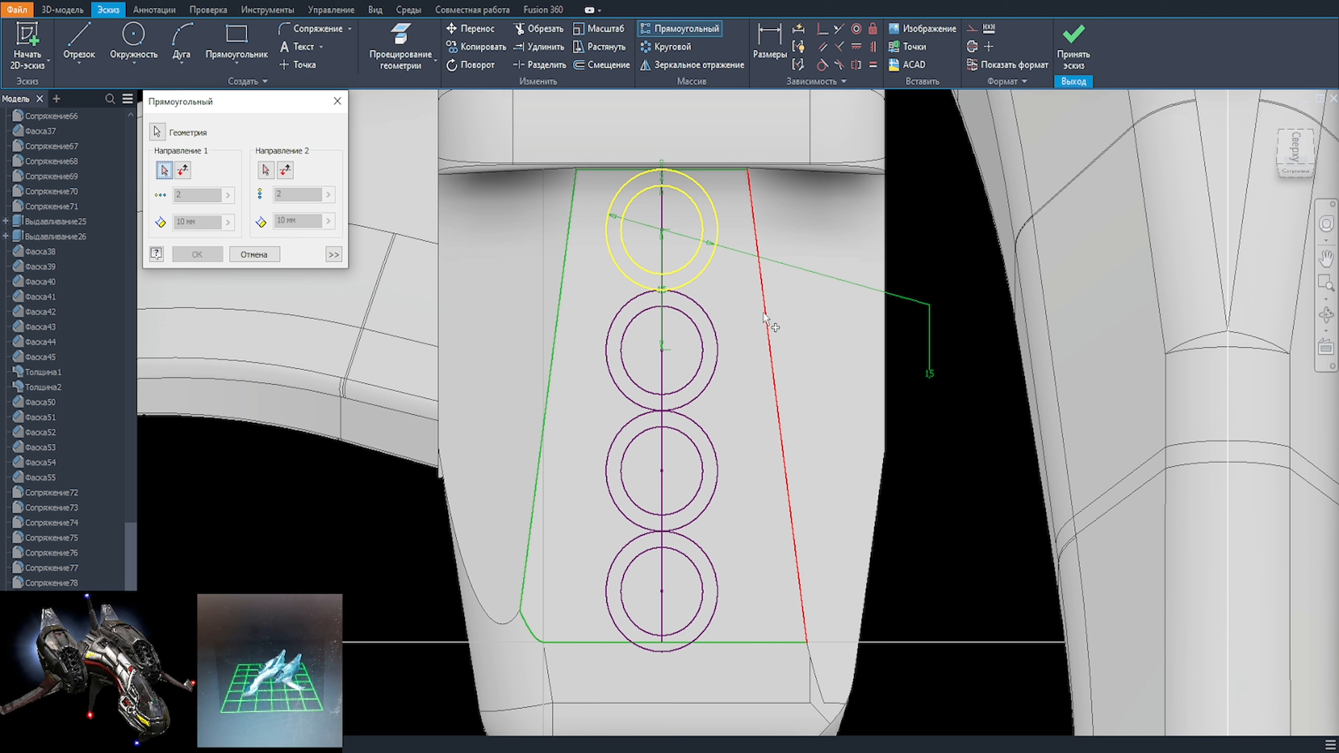
left_click(767, 319)
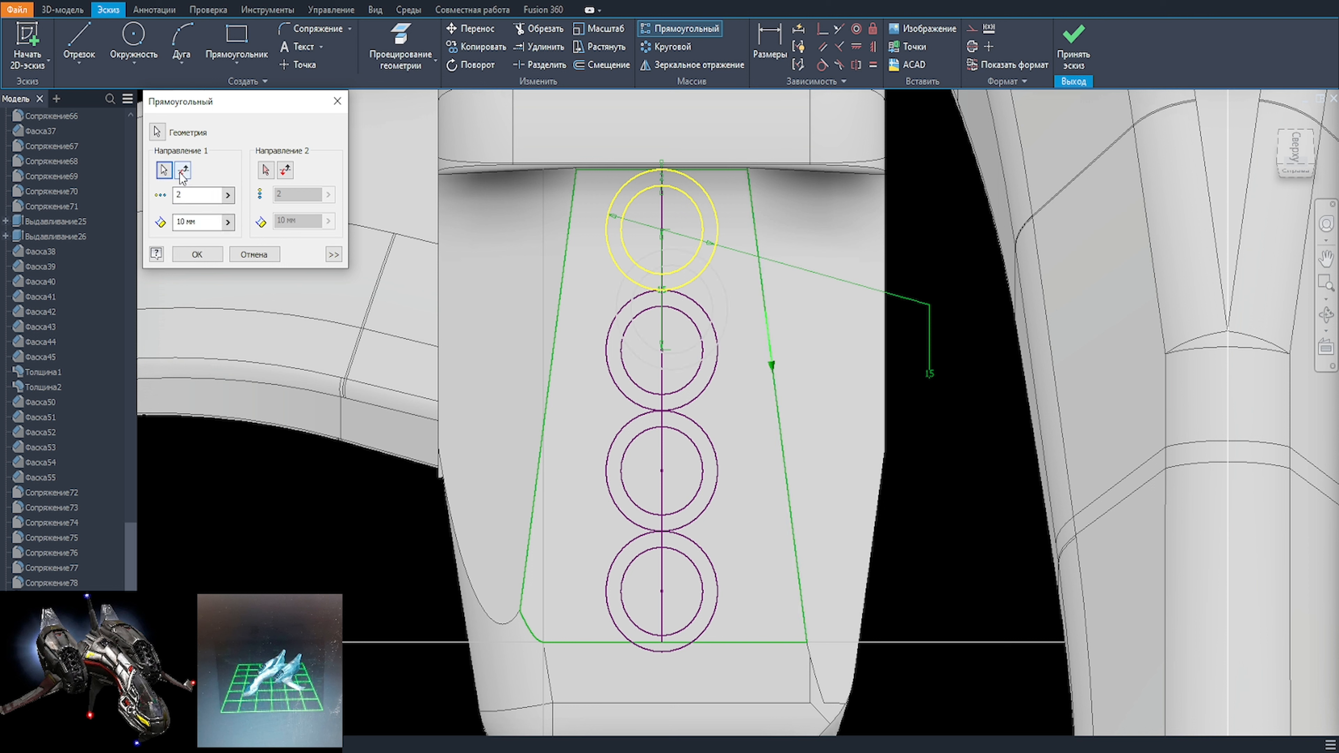
key("Escape")
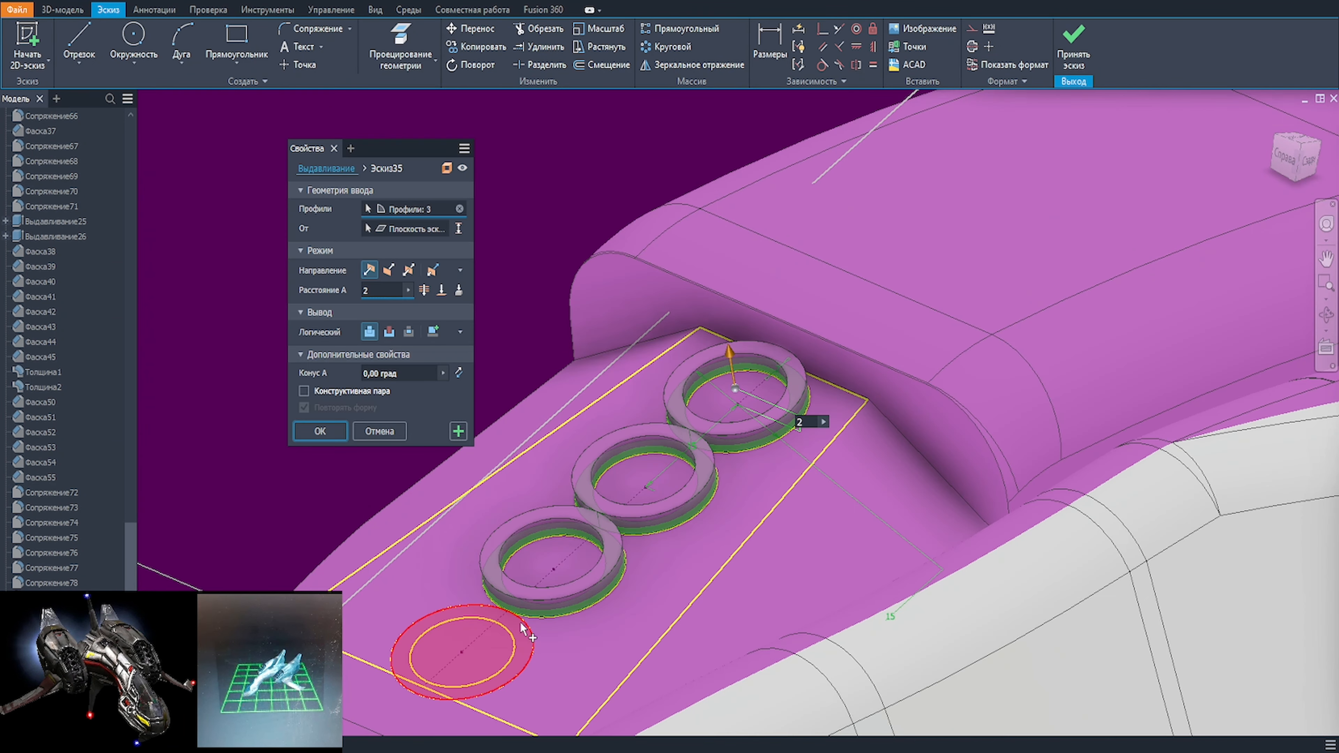
Step: Extrude the four ring profiles 2 mm up from the nacelle's upper facet
left_click(522, 629)
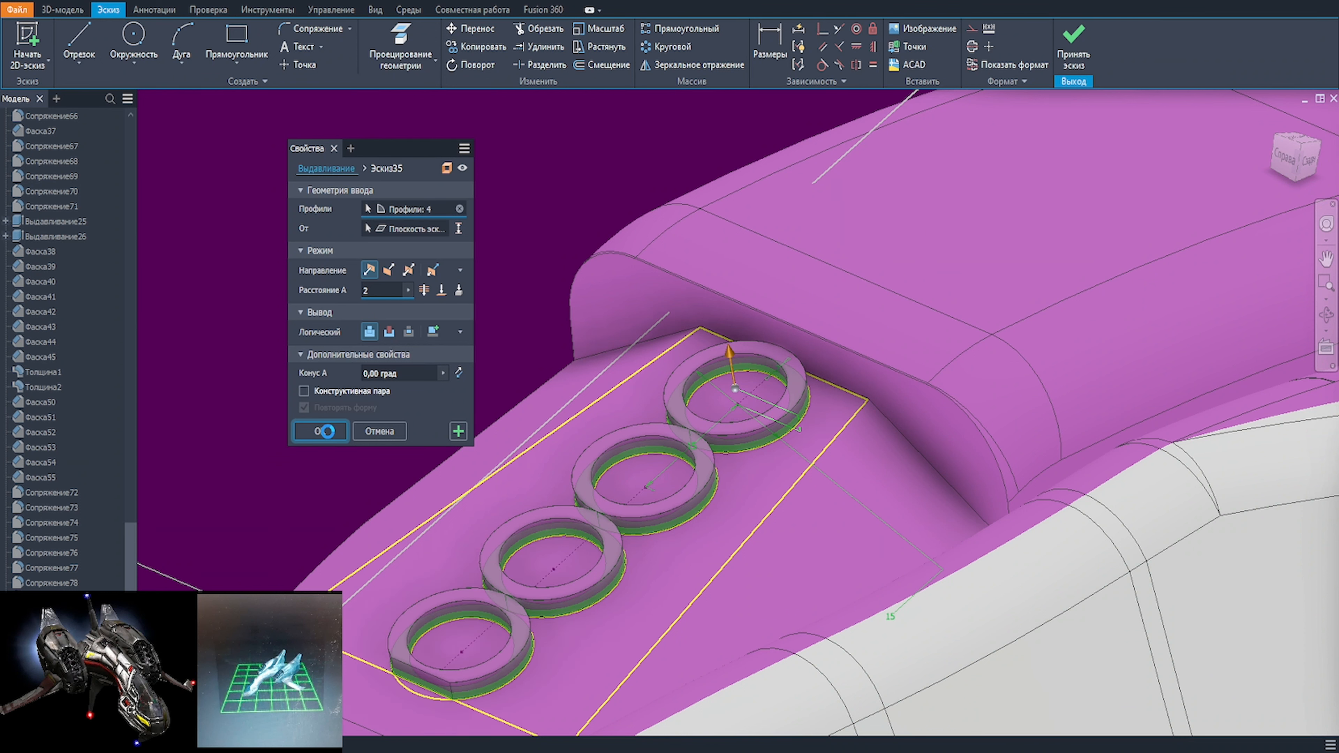
key("Return")
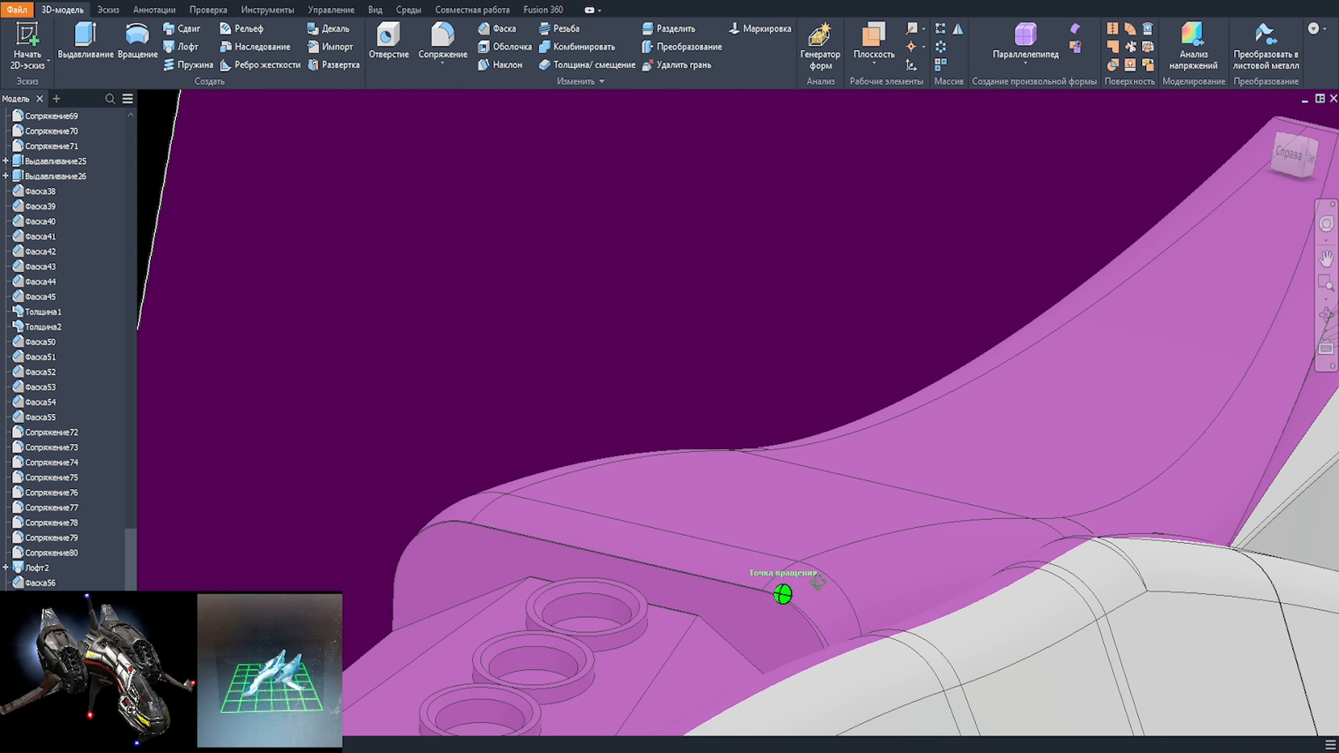
middle_click_drag(818, 582, 845, 557, "shift")
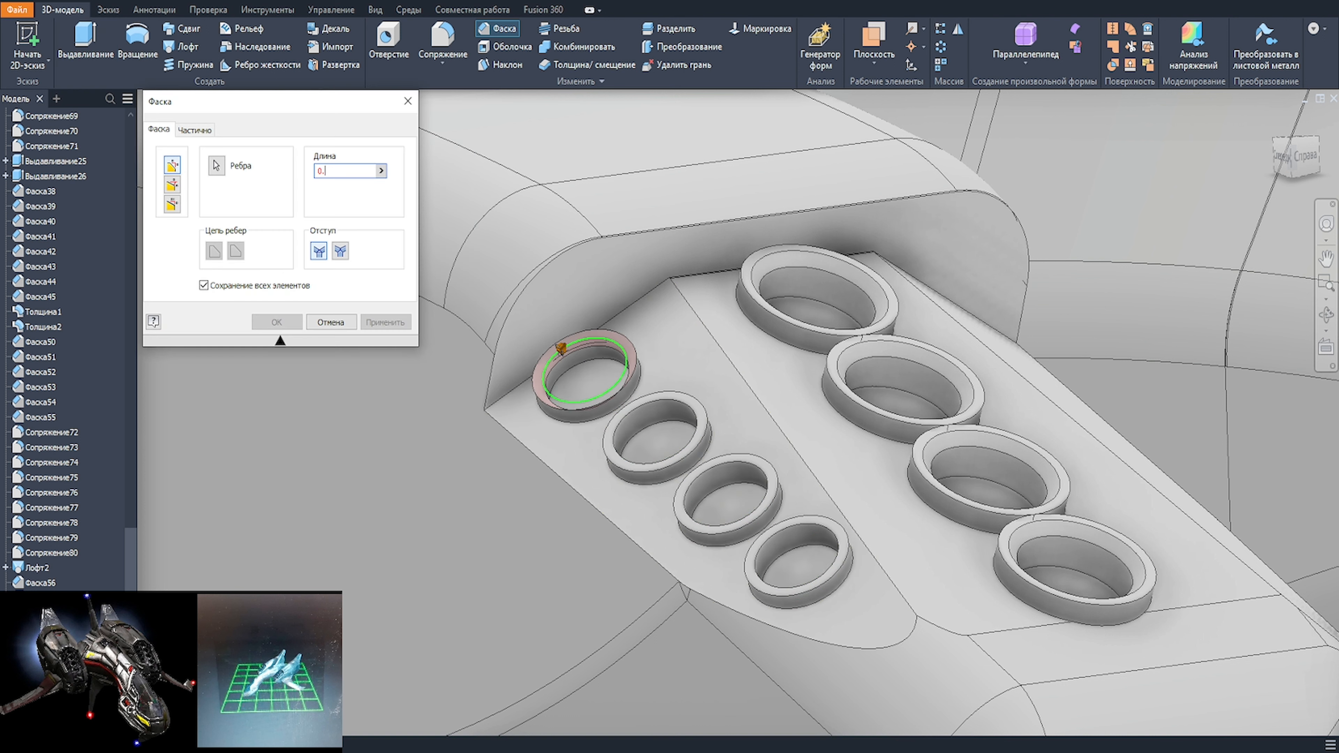
Step: Chamfer the inner upper edges of the four small rings 0.5 mm and mirror the rings onto the nacelle's opposite side facet
type("5")
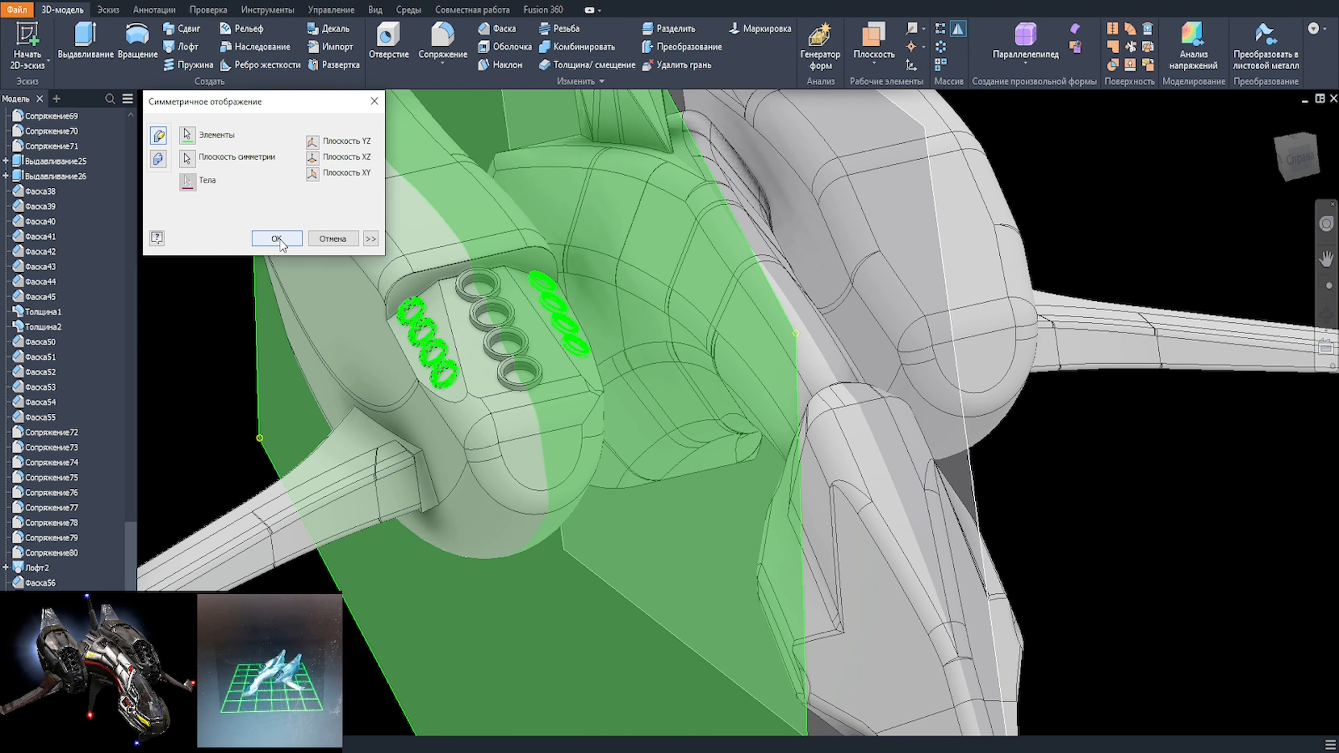
left_click(278, 239)
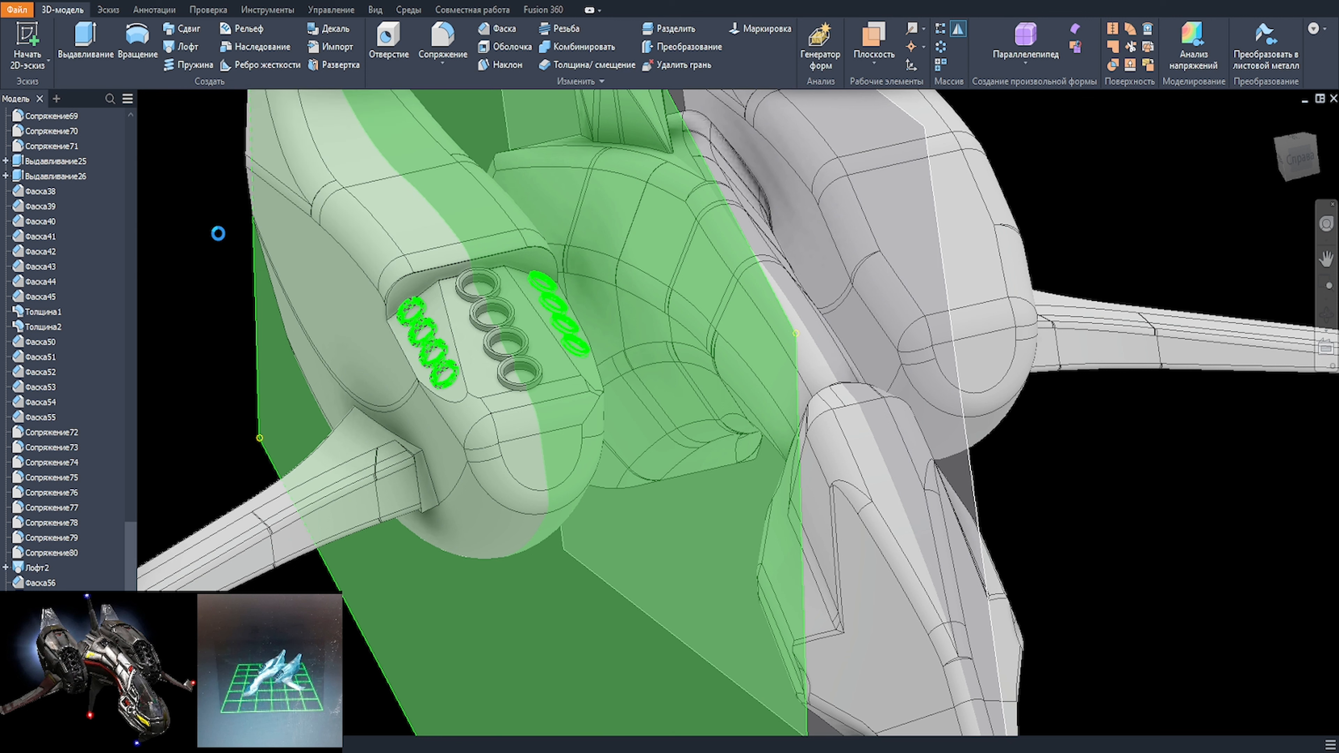
left_click(527, 273)
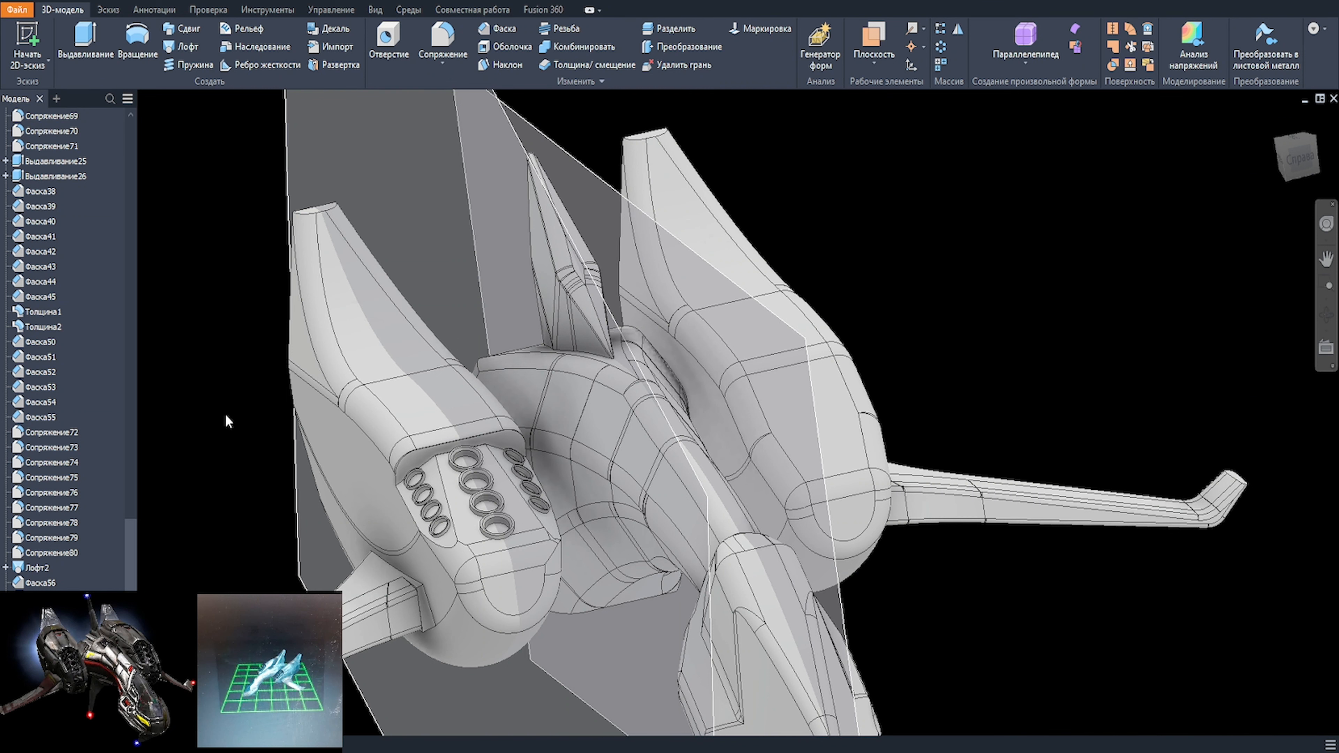
scroll(288, 496, "down", 2)
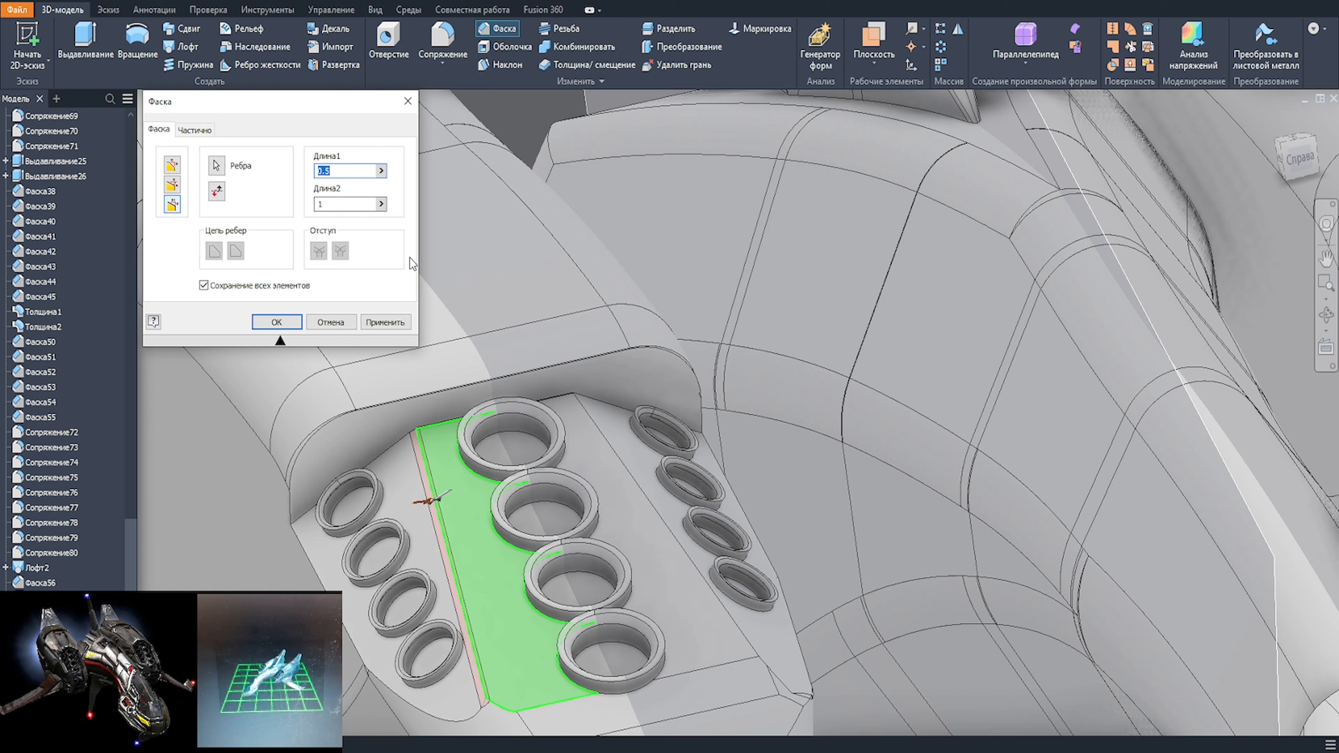
Step: Try chamfering the long edge between the side and central facets with distances of 3 mm and 1 mm
type("3")
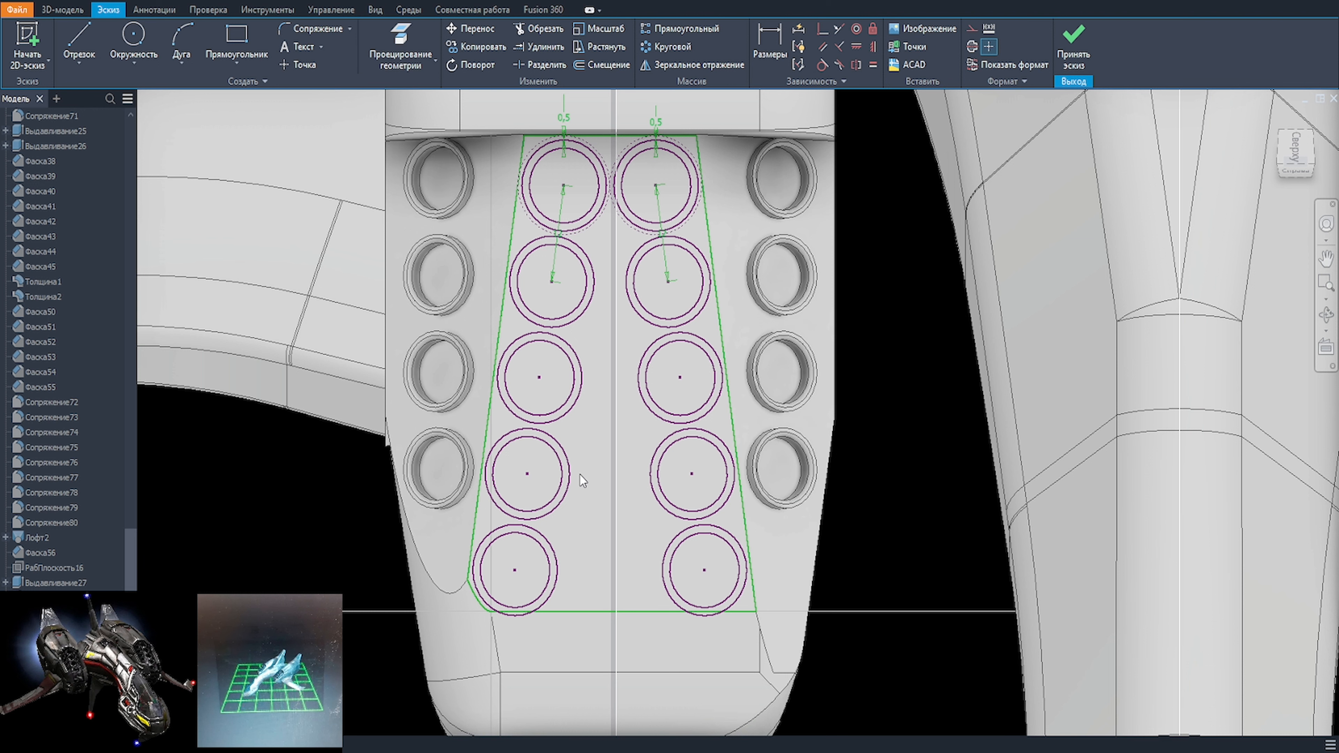
Step: Extrude the two columns of ring profiles on the central facet symmetrically by 4 mm
key("e")
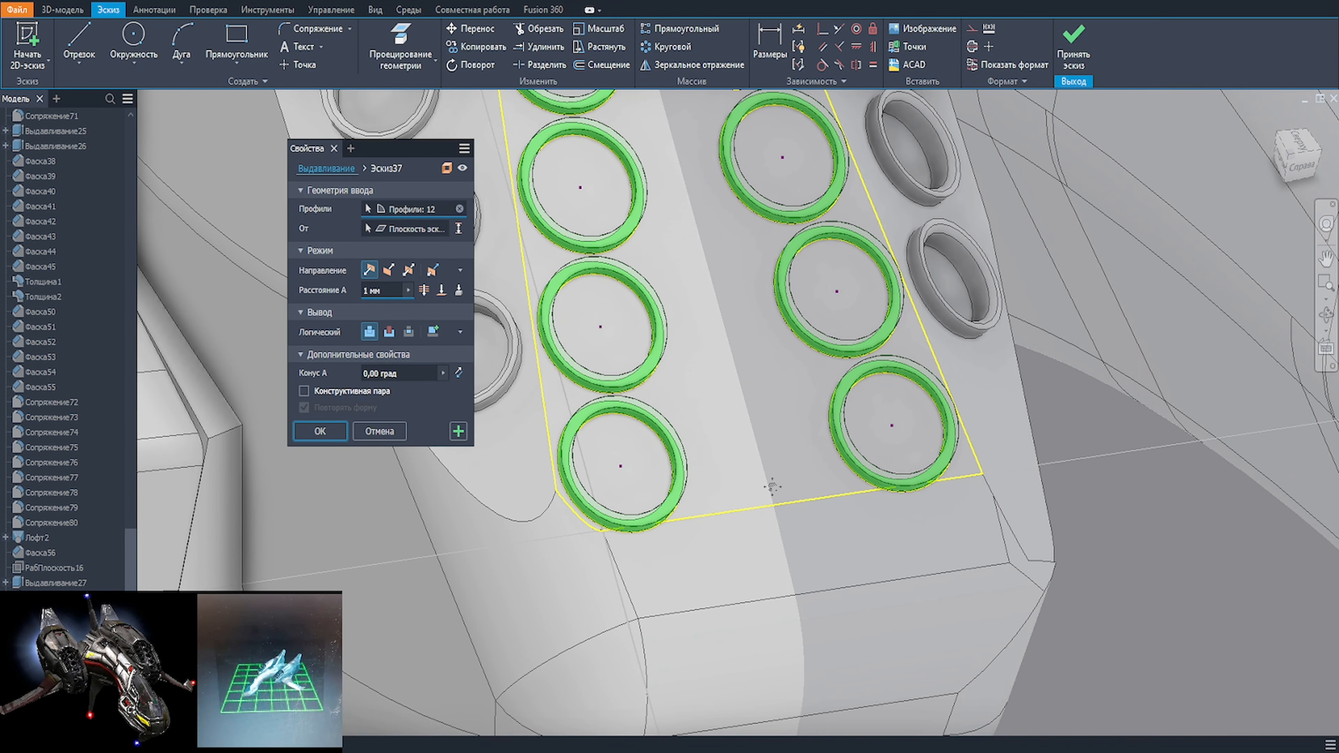
type("4")
left_click(409, 270)
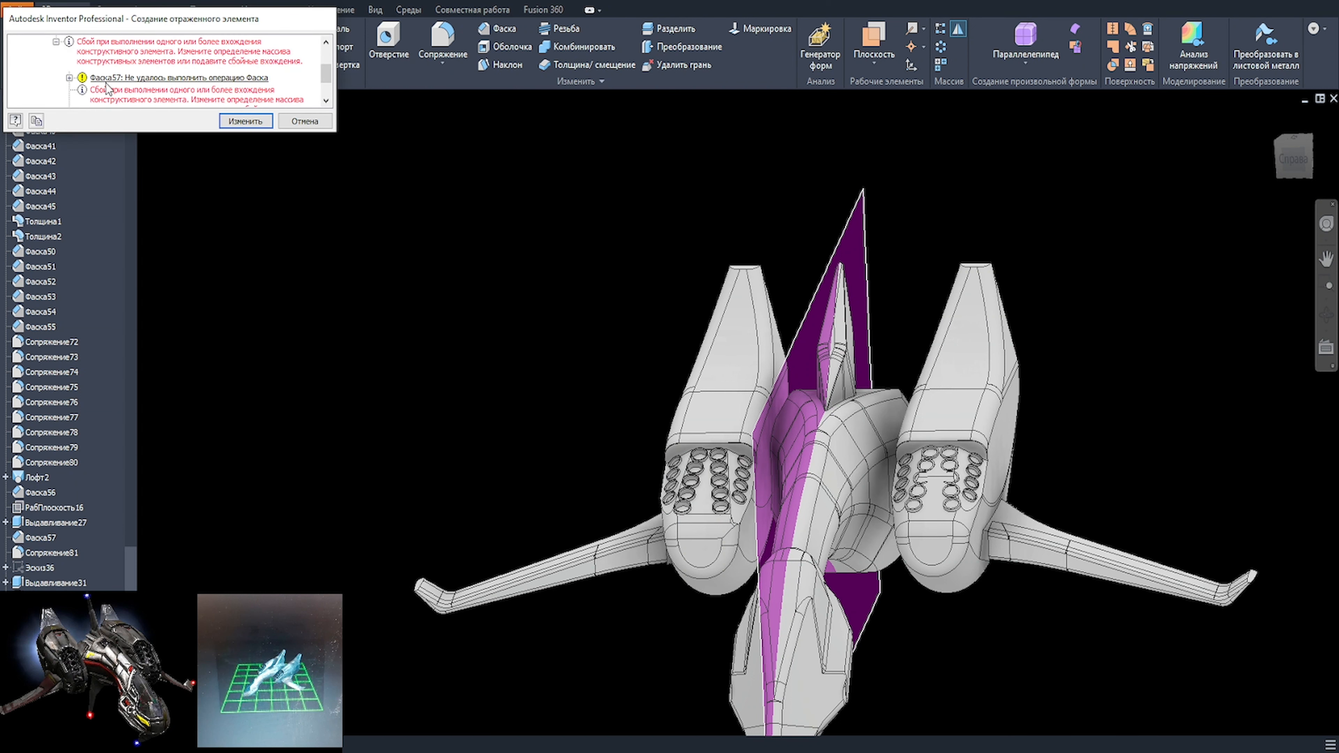
Step: Review the error list for mirroring the ring features to the other nacelle and return to editing the mirror
scroll(144, 89, "down", 1)
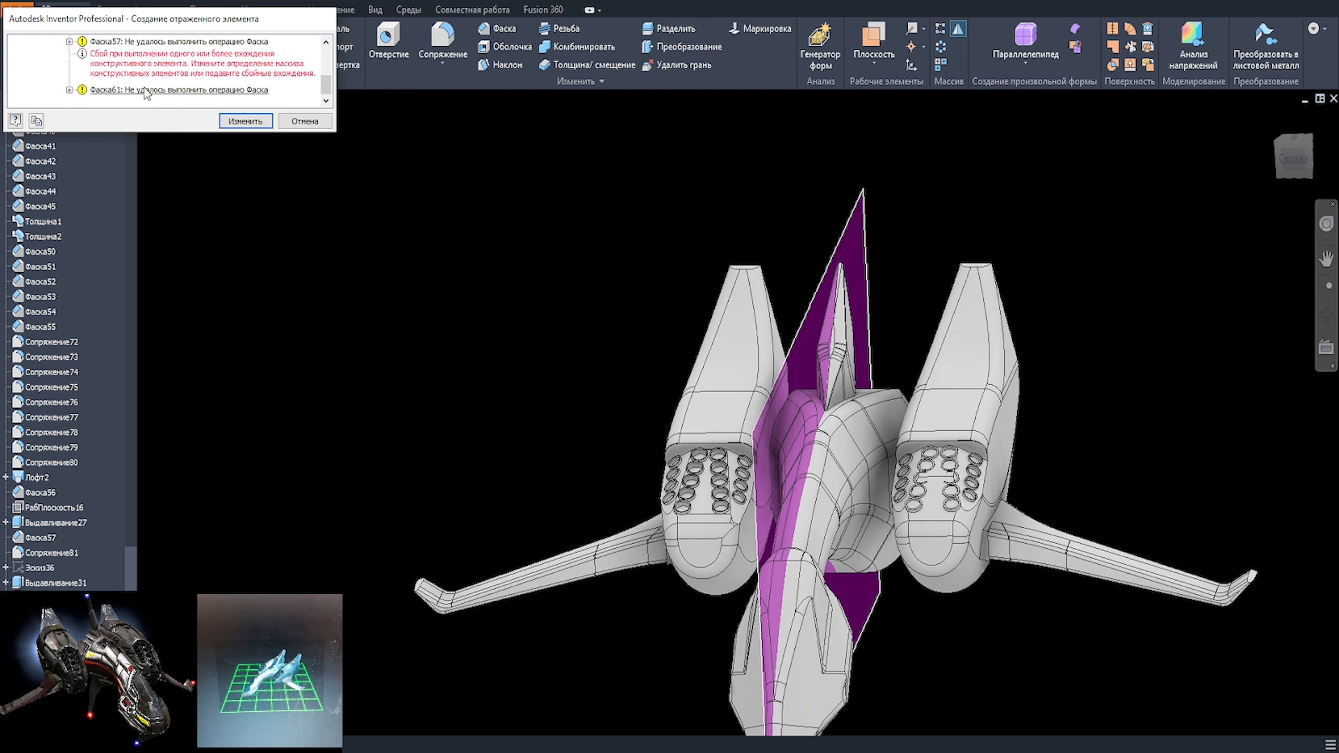
key("Return")
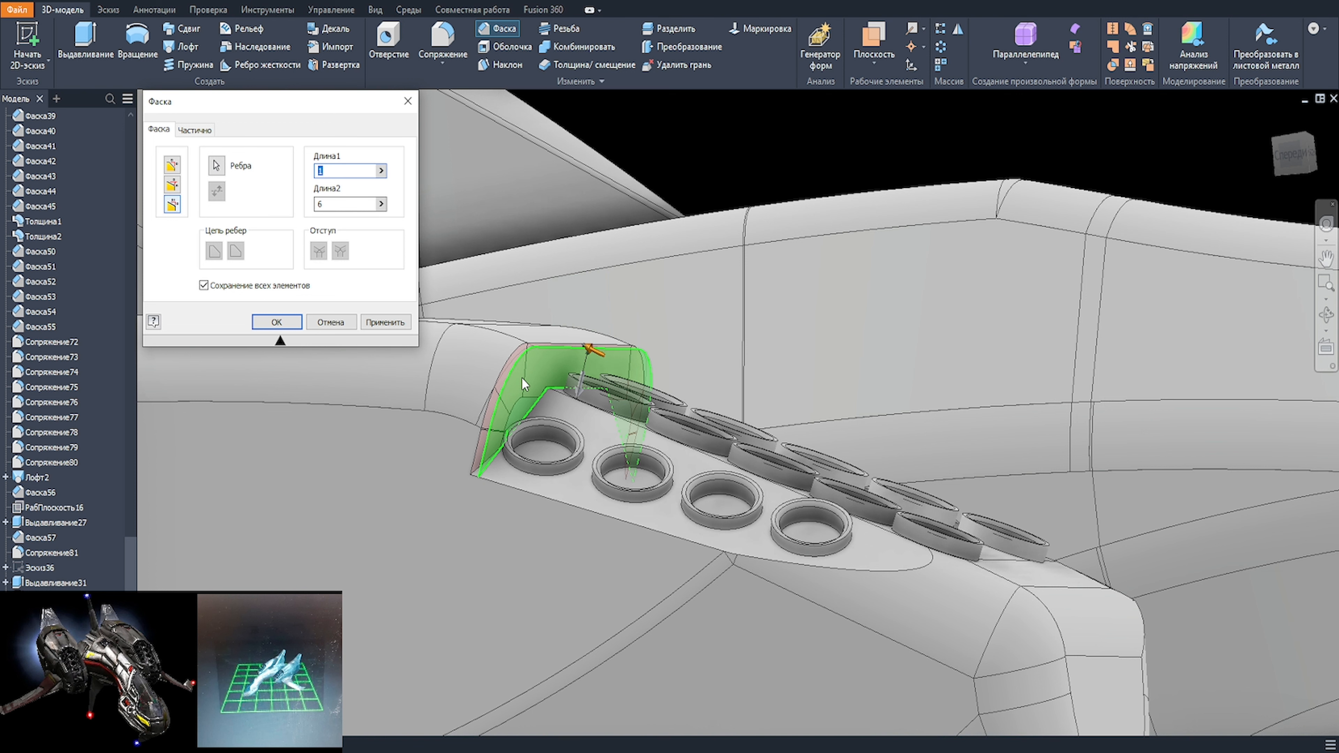
Step: Chamfer the curved front edge of the nacelle hood above the rings with distances of 10 mm and 6 mm
type("11")
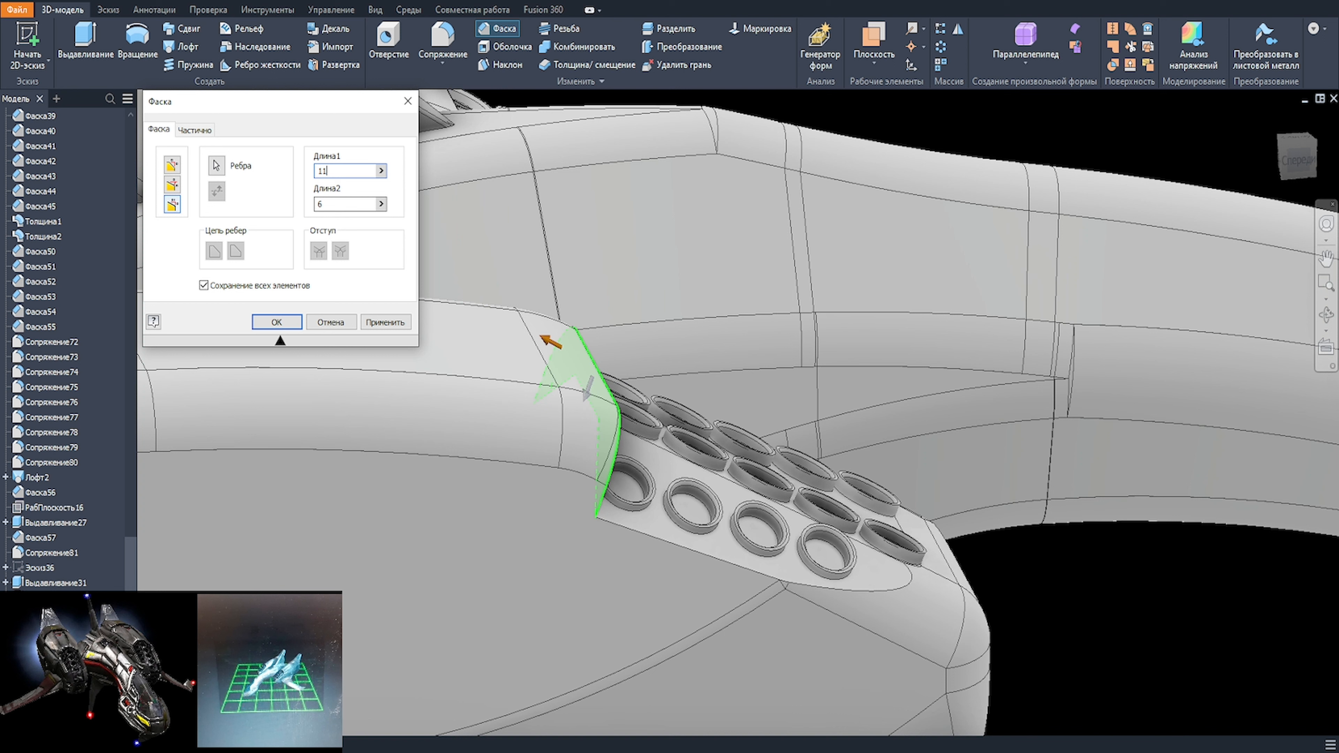
key("BackSpace")
type("0")
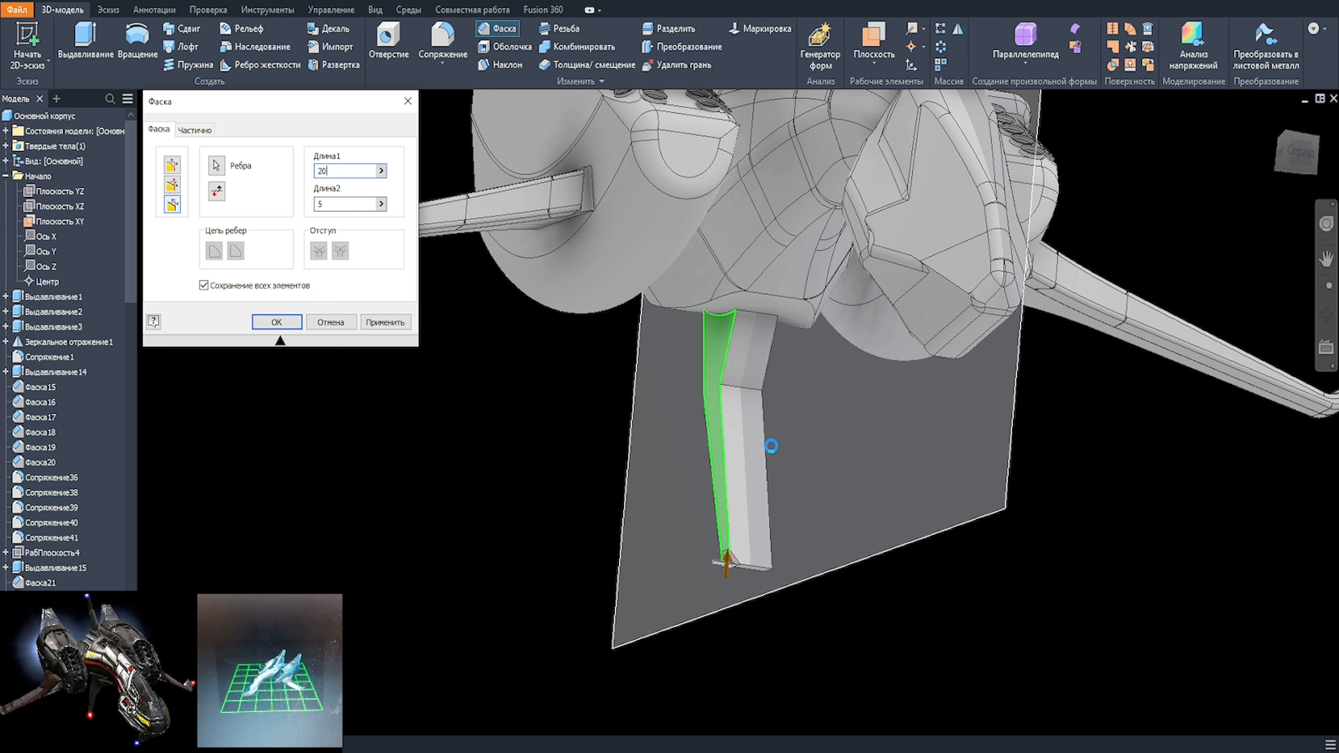
Step: Chamfer the long side edges of the fin under the hull with two distances, using 110 mm and 5 mm
left_click(374, 322)
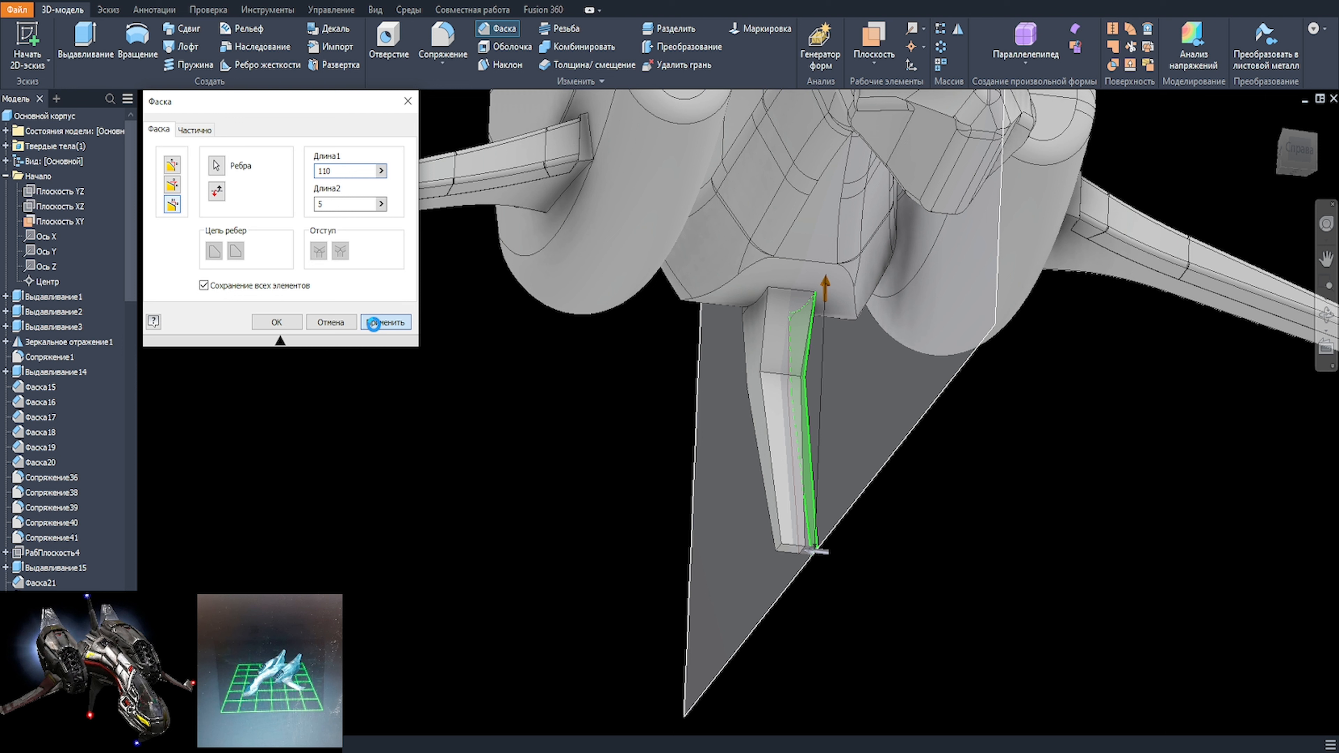
left_click(373, 323)
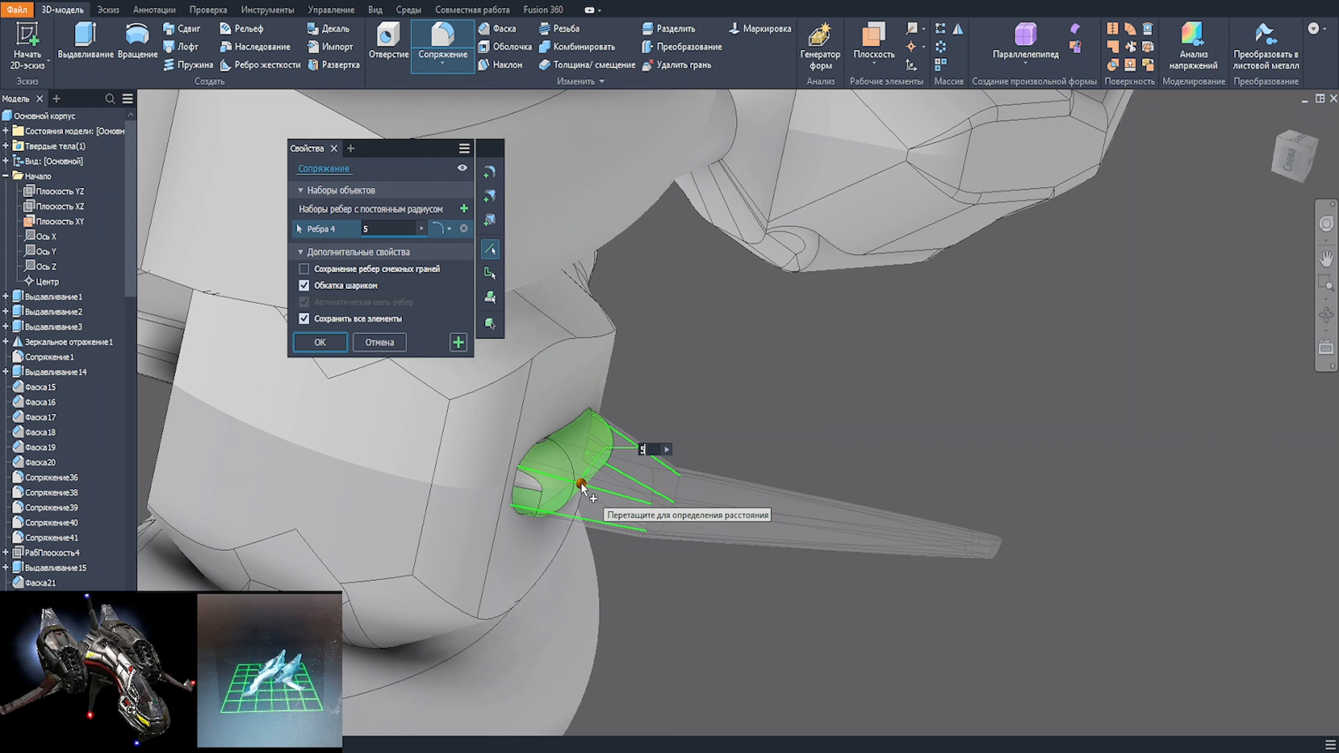
Step: Fillet four long edges of the lower fin's upper section with a 5 mm radius
middle_click_drag(583, 488, 344, 391, "shift")
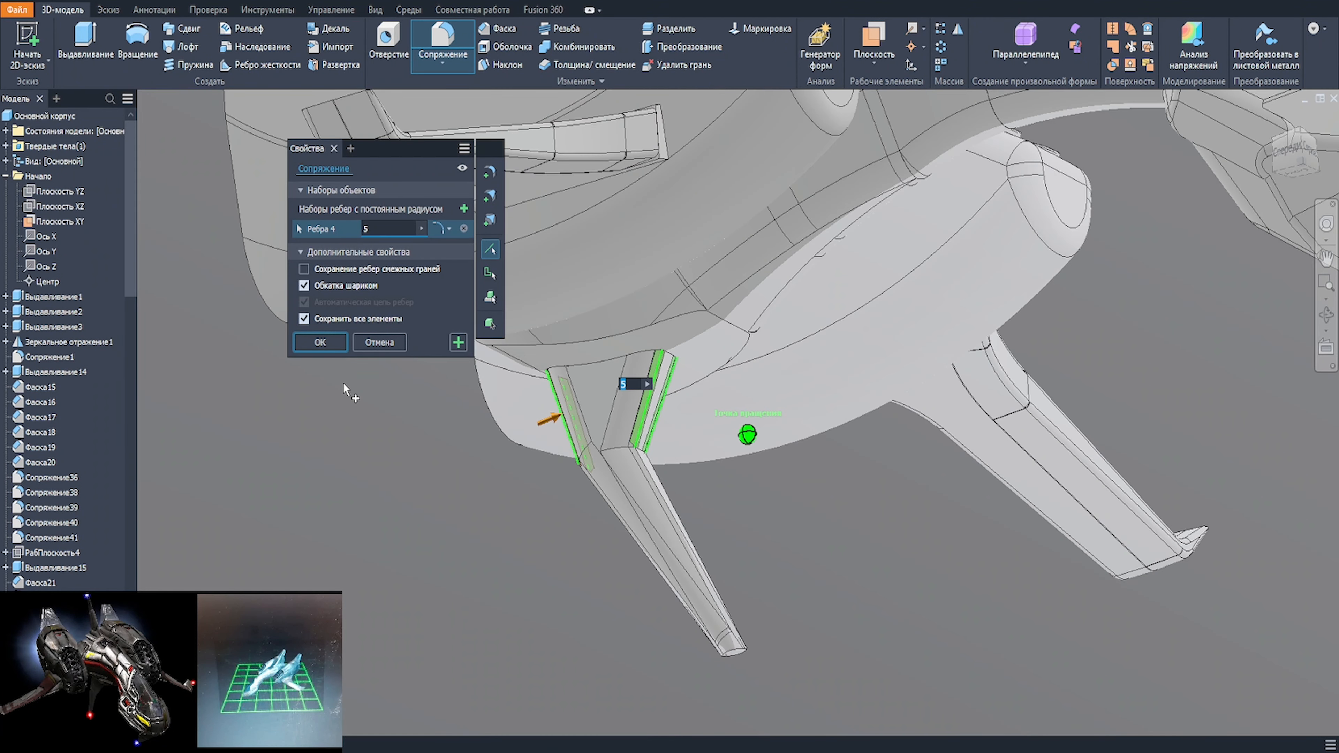